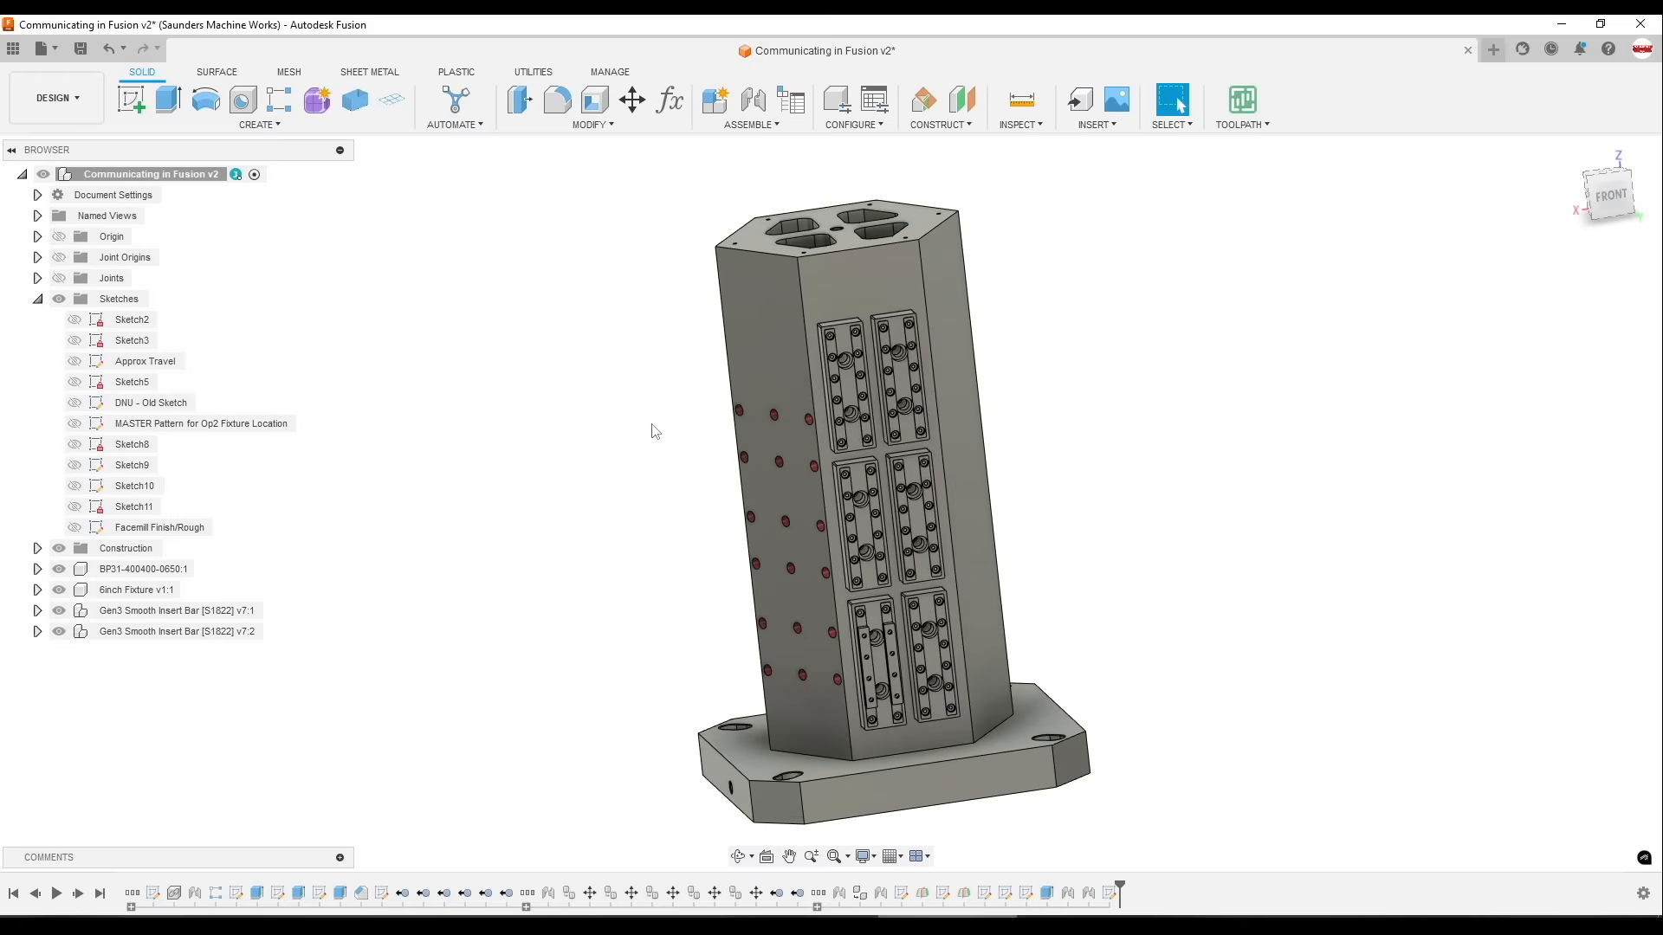
# Browse the Sketches folder, highlighting Sketch2 and the Approx Travel sketch to locate their geometry
pyautogui.keyDown('shift'); pyautogui.moveTo(683, 482); pyautogui.dragTo(573, 459, button='middle'); pyautogui.keyUp('shift')
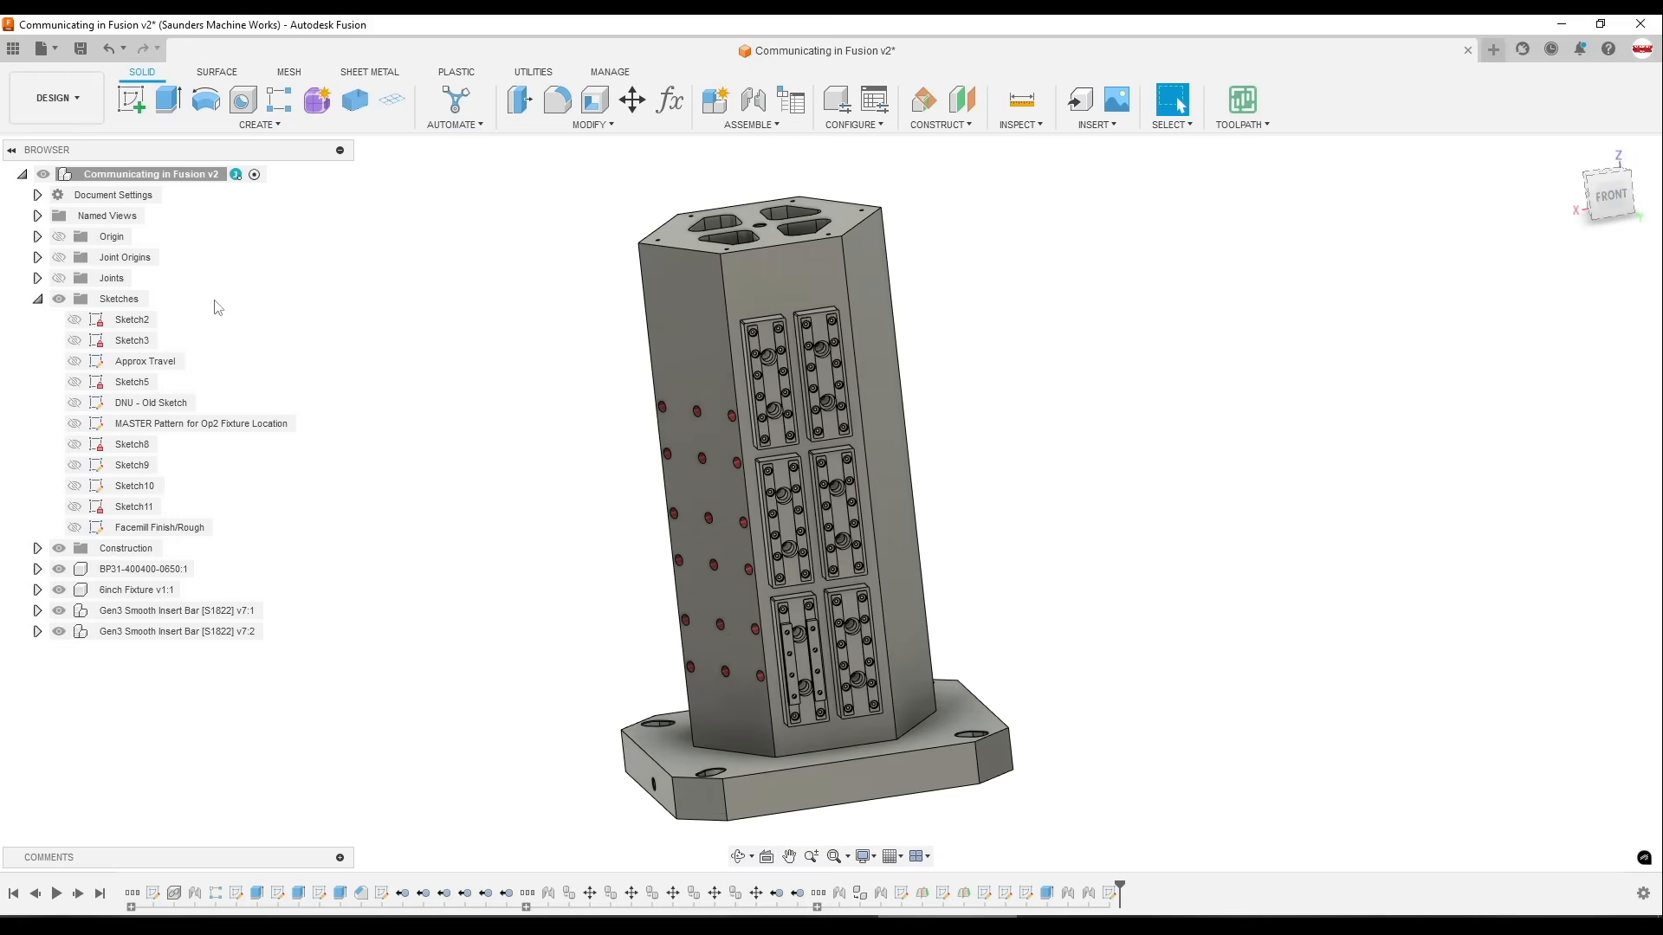
pyautogui.click(146, 299)
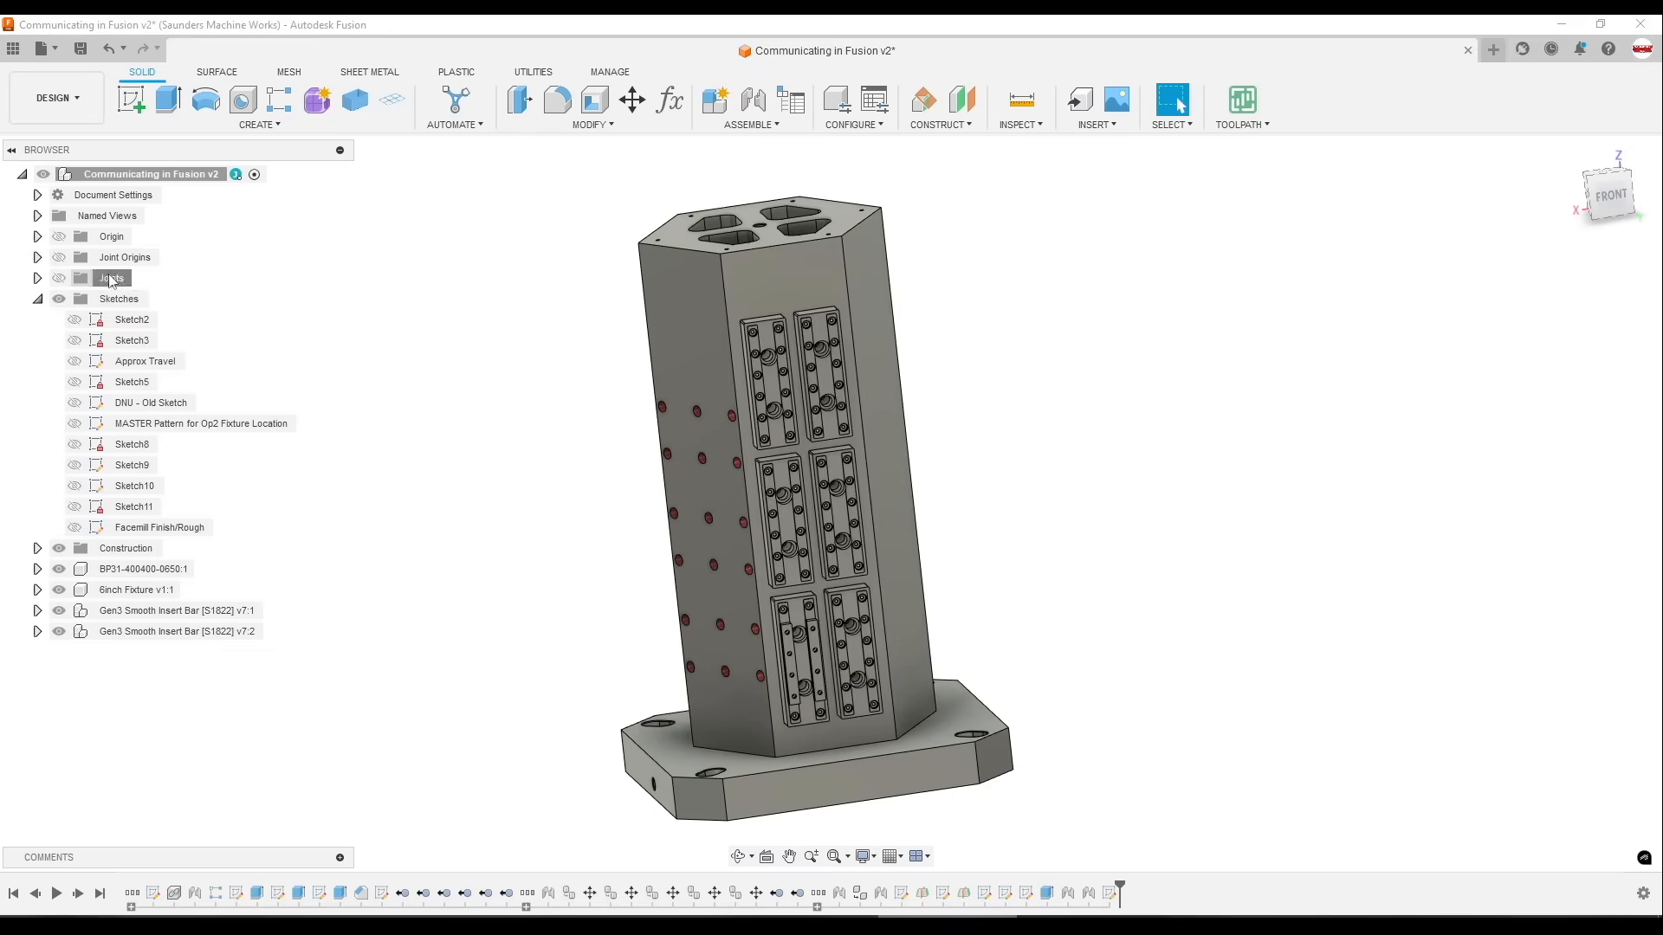
pyautogui.click(120, 320)
pyautogui.click(130, 341)
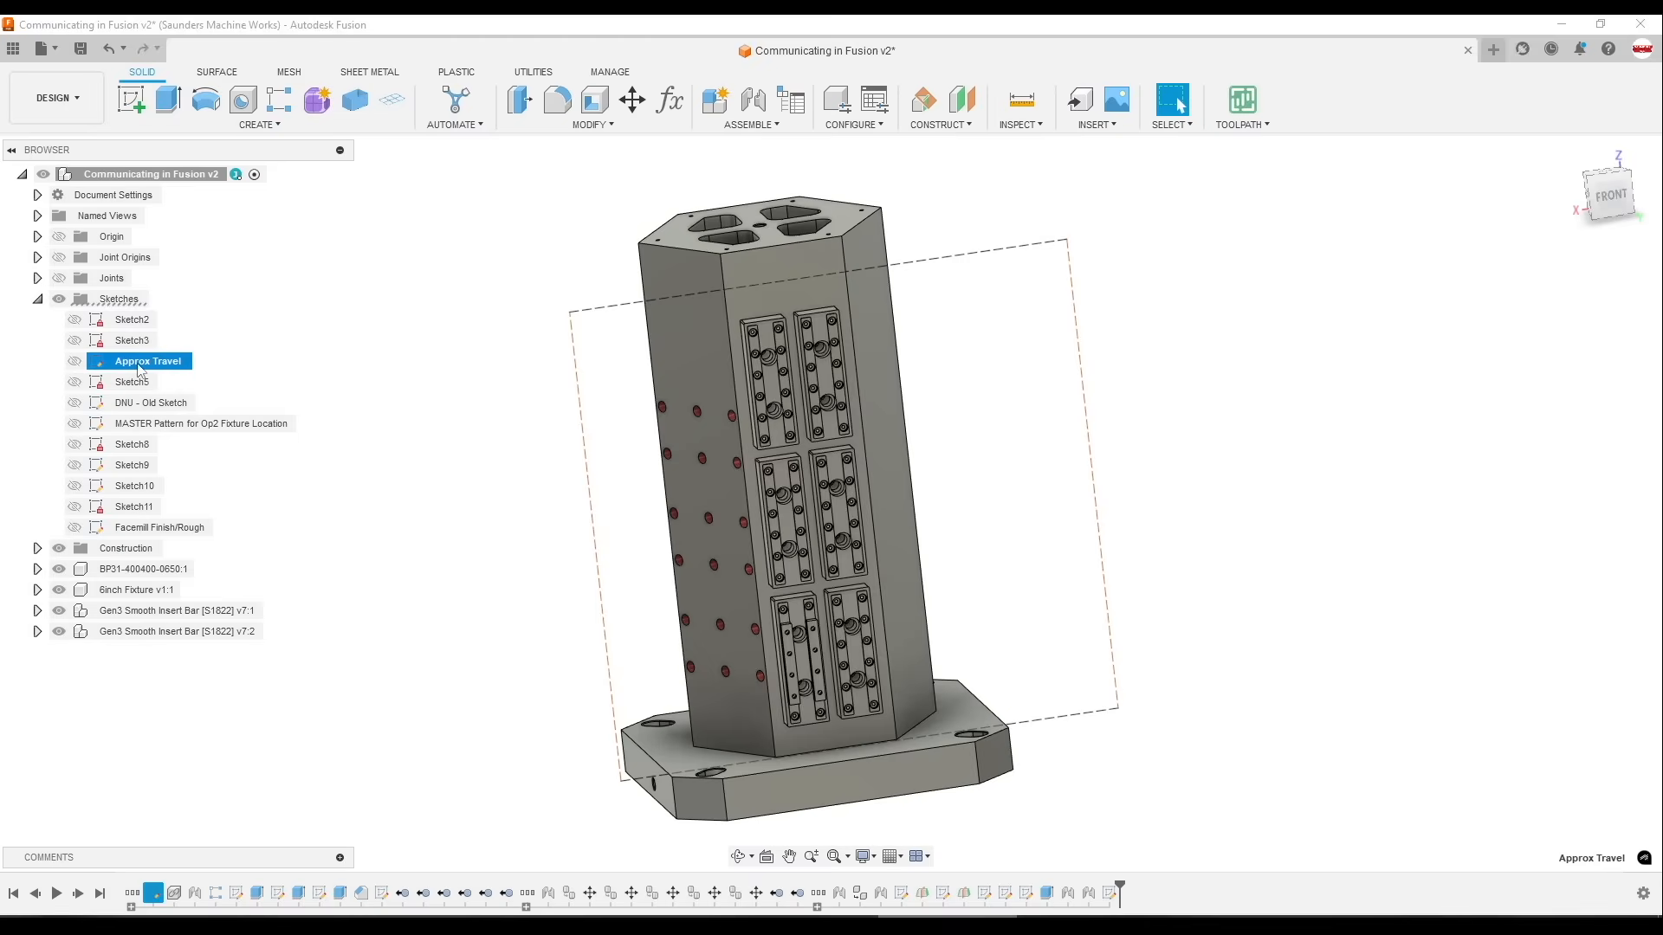
pyautogui.click(407, 391)
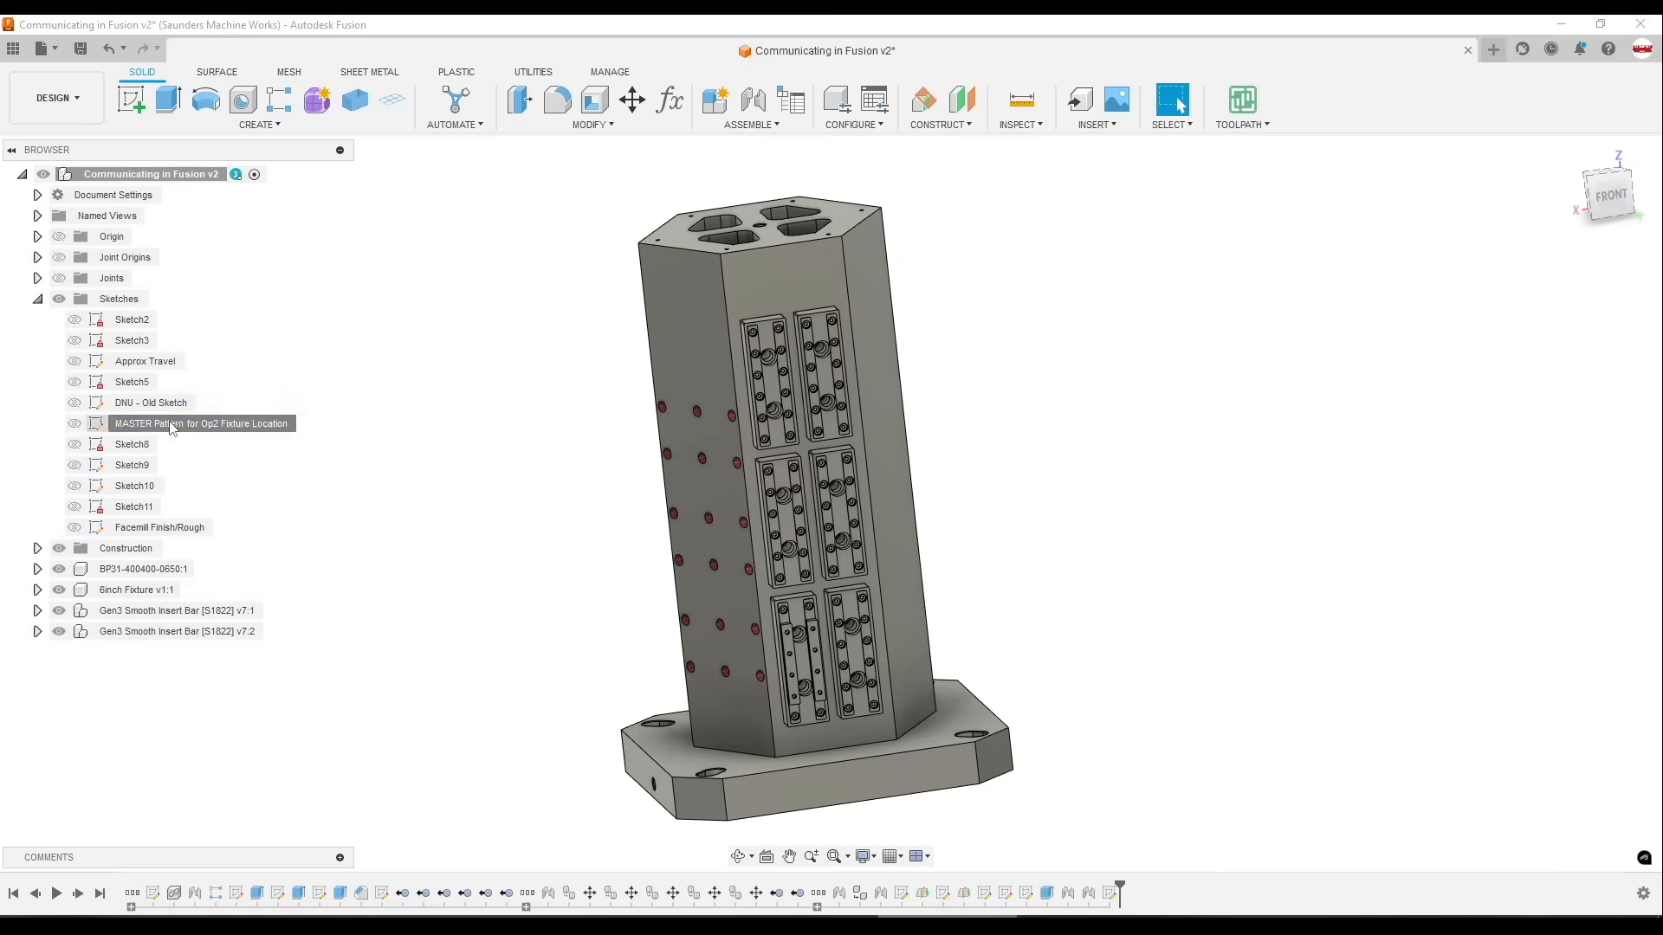
# Show the MASTER Pattern for Op2 Fixture Location sketch and bring up its context options
pyautogui.click(195, 424)
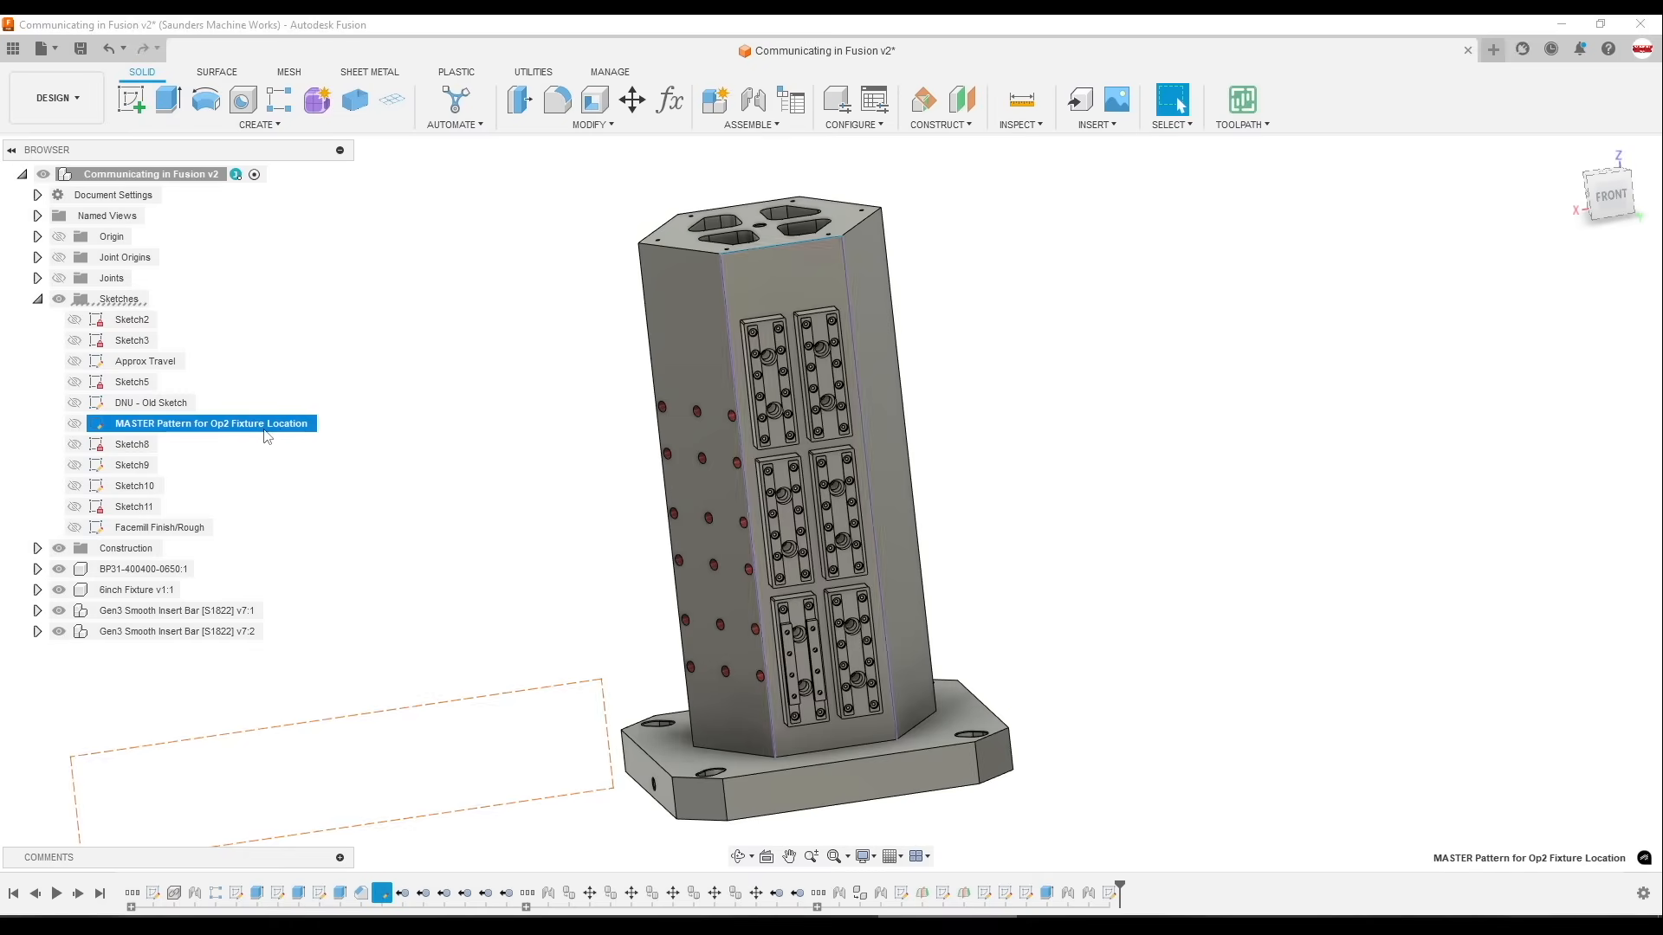
pyautogui.press('Escape')
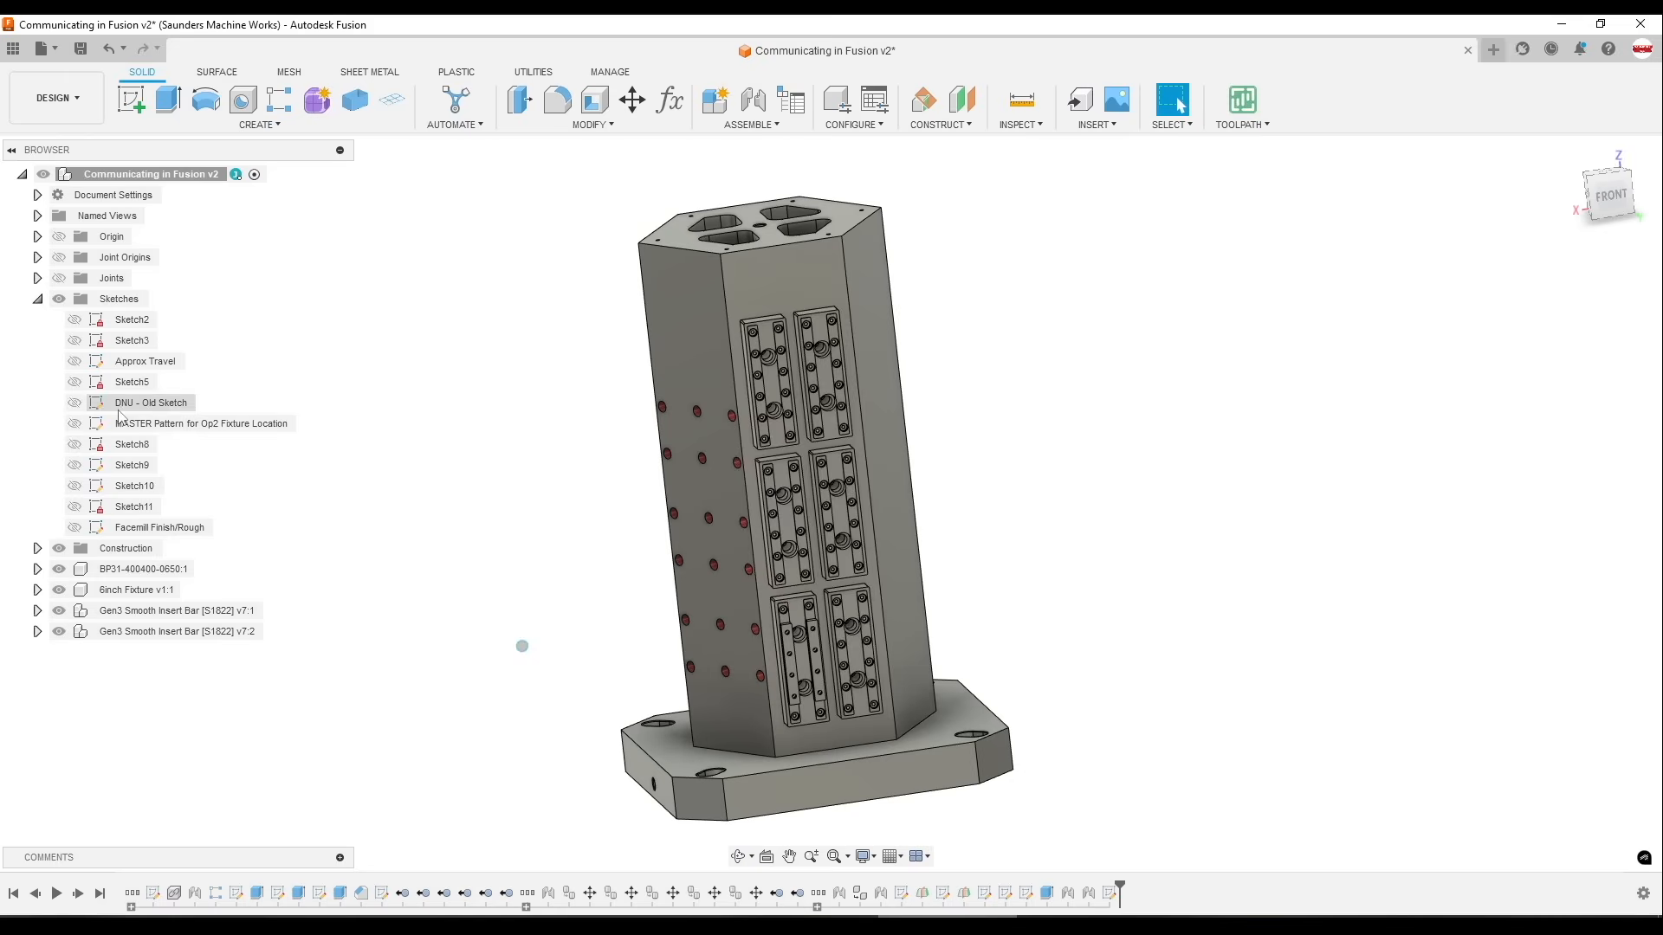
pyautogui.click(196, 423)
pyautogui.press('v')
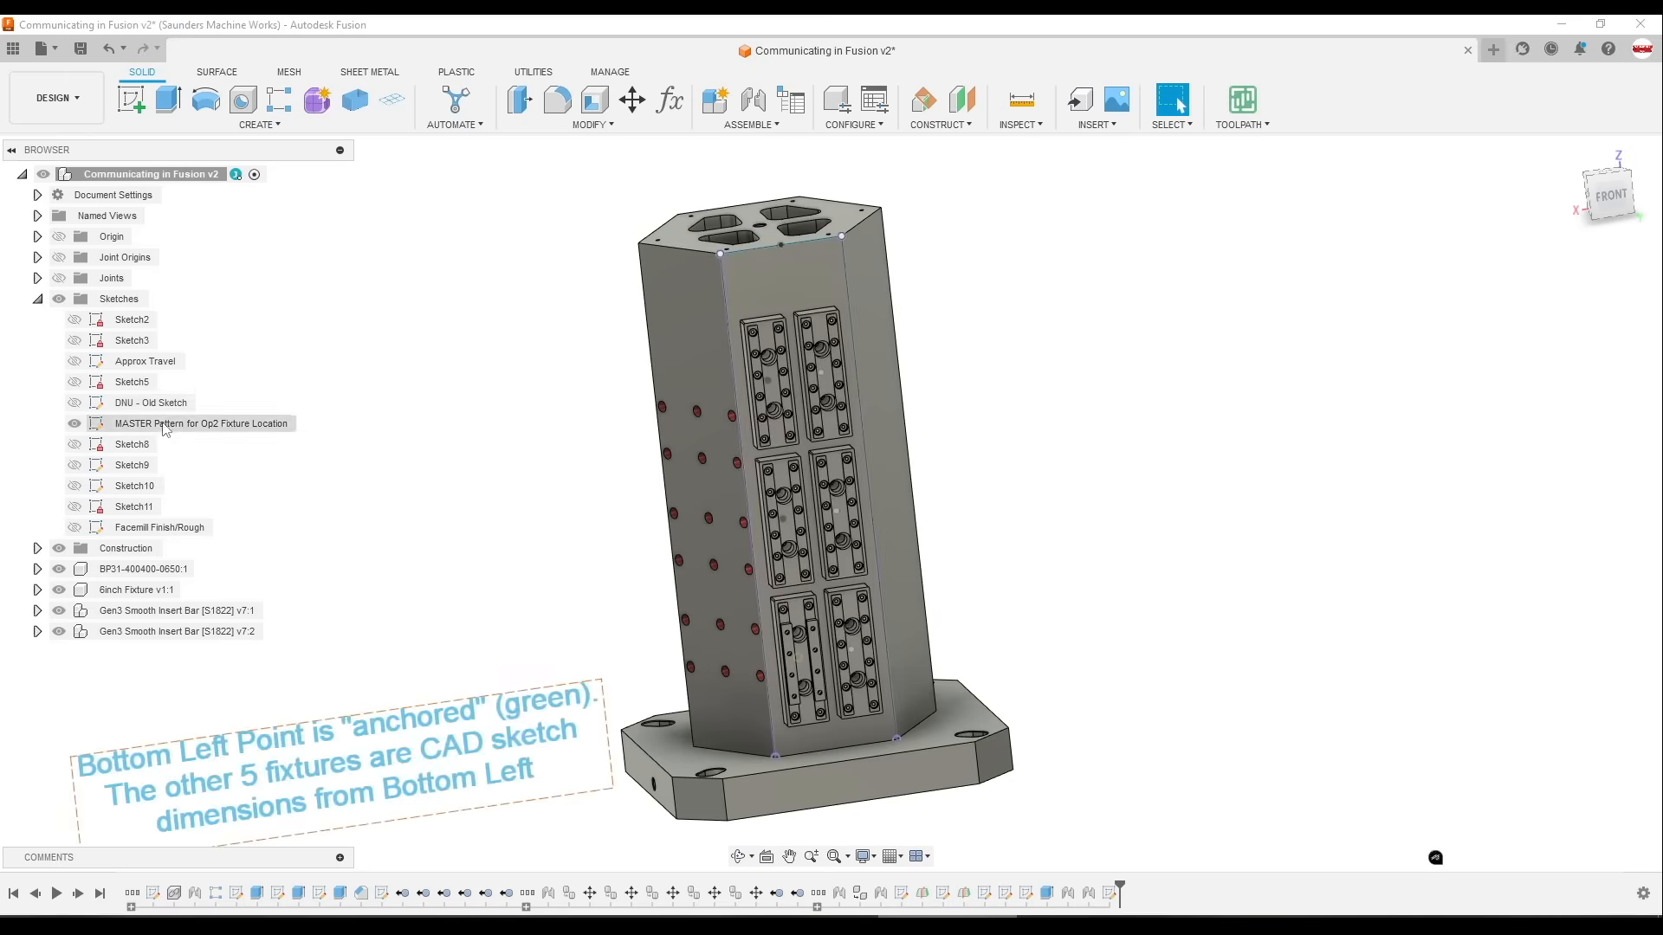
pyautogui.rightClick(195, 424)
# Edit the MASTER Pattern sketch viewed from the front and move its right 6.50 dimension aside
pyautogui.click(206, 503)
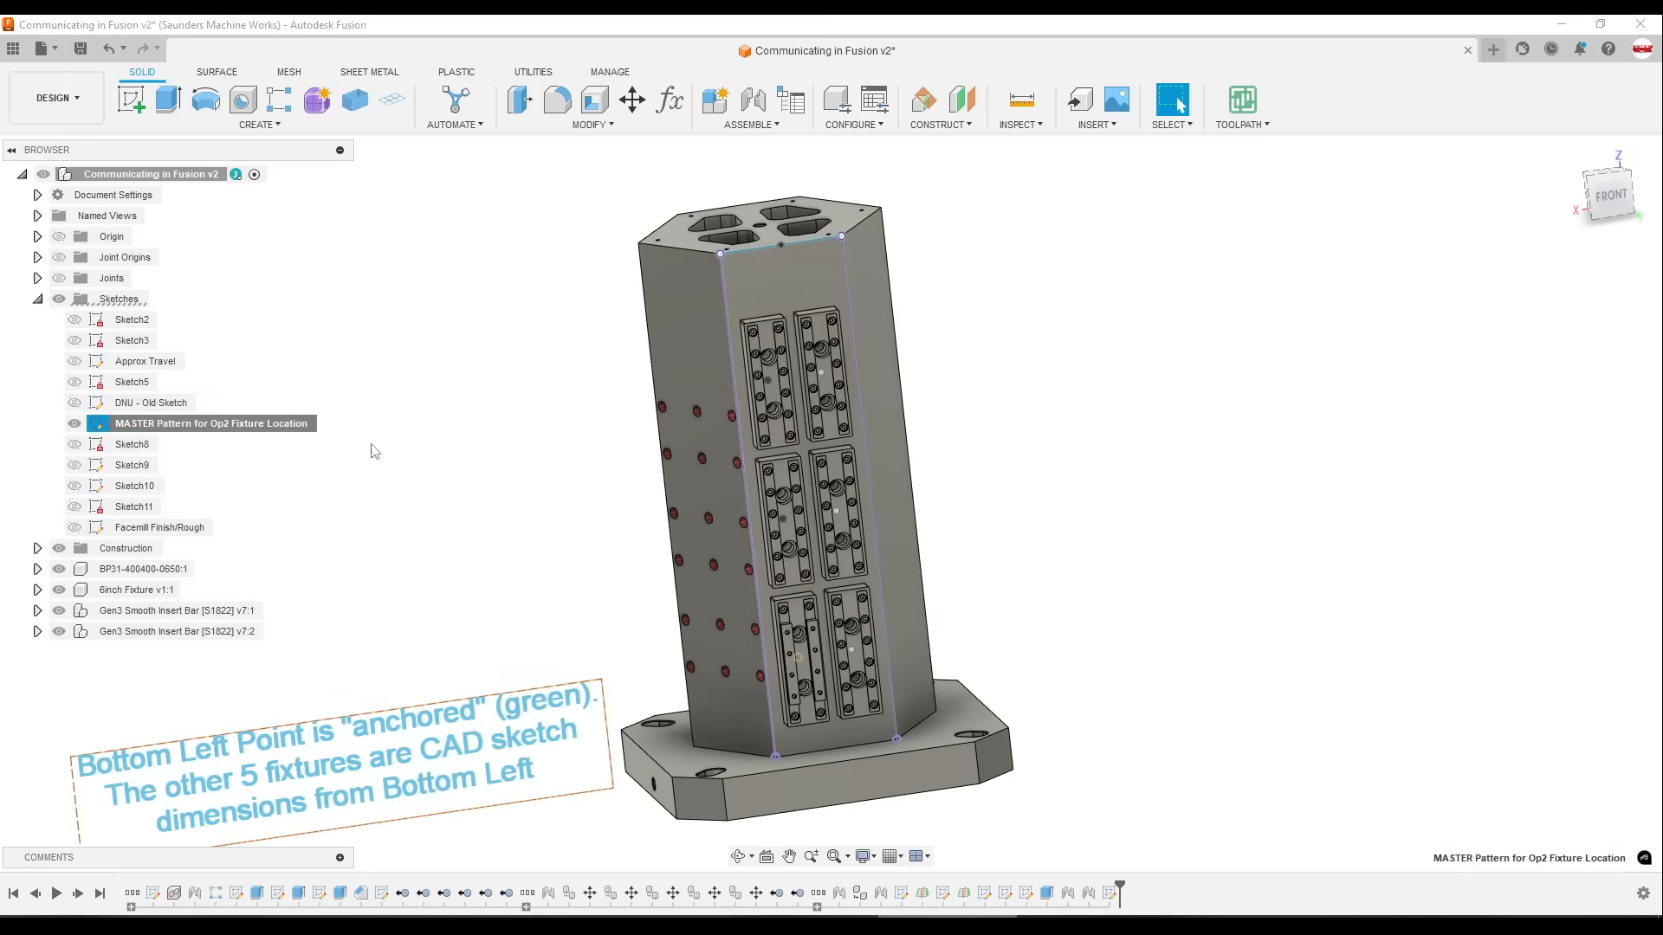
pyautogui.click(1582, 167)
pyautogui.click(1607, 193)
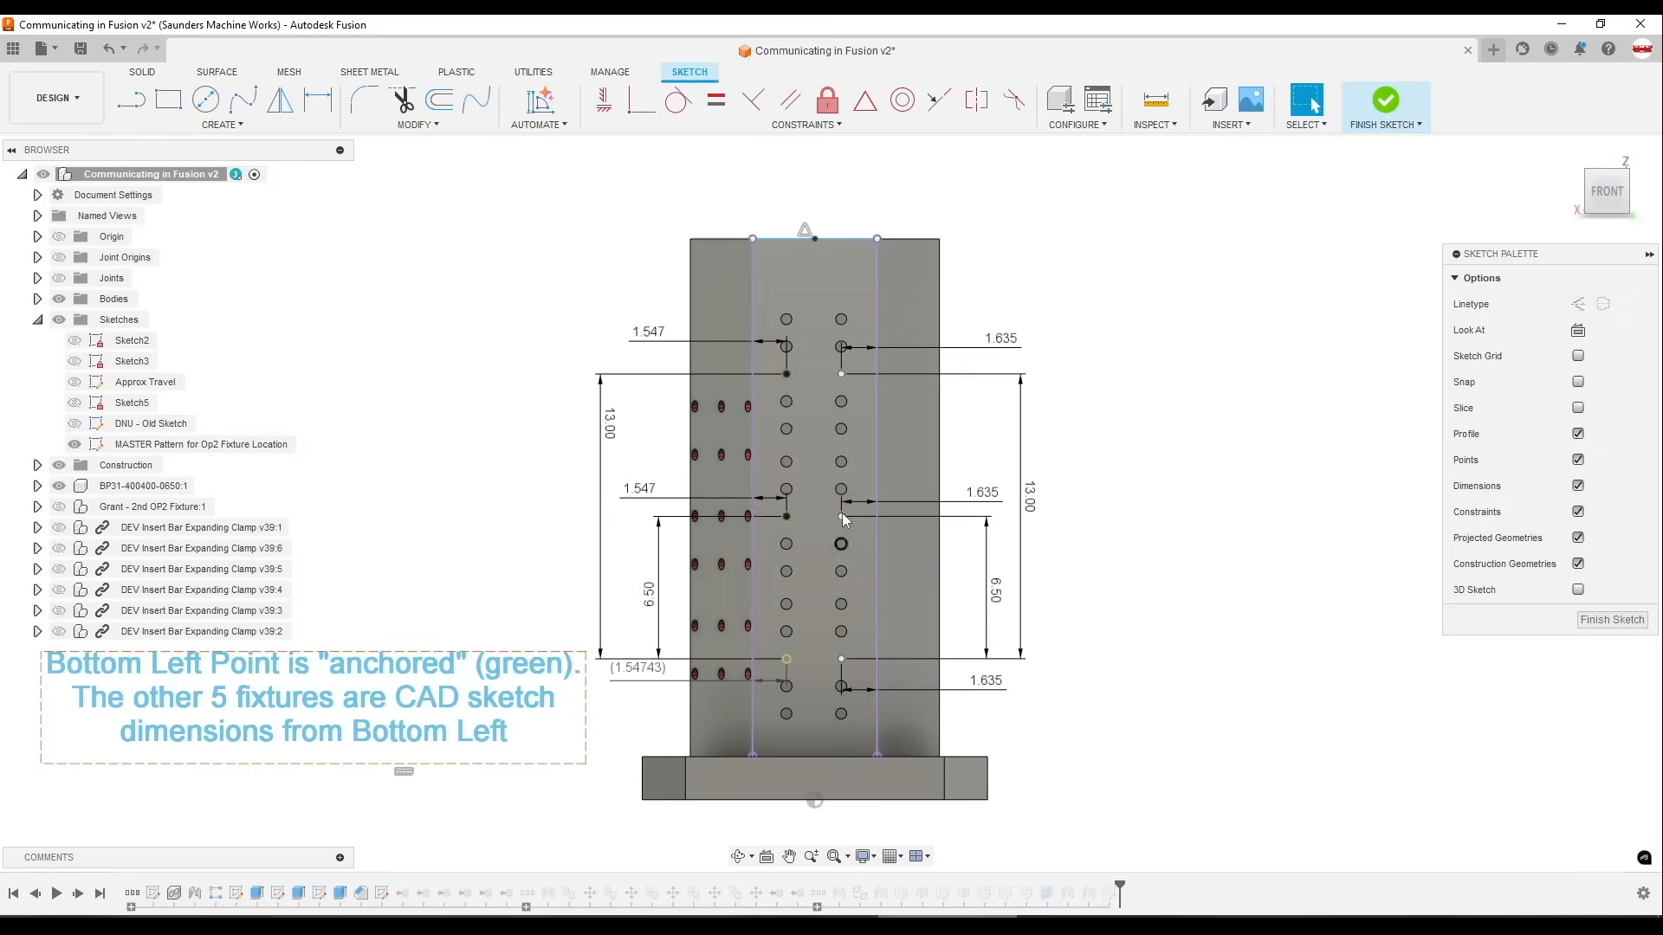
pyautogui.click(181, 445)
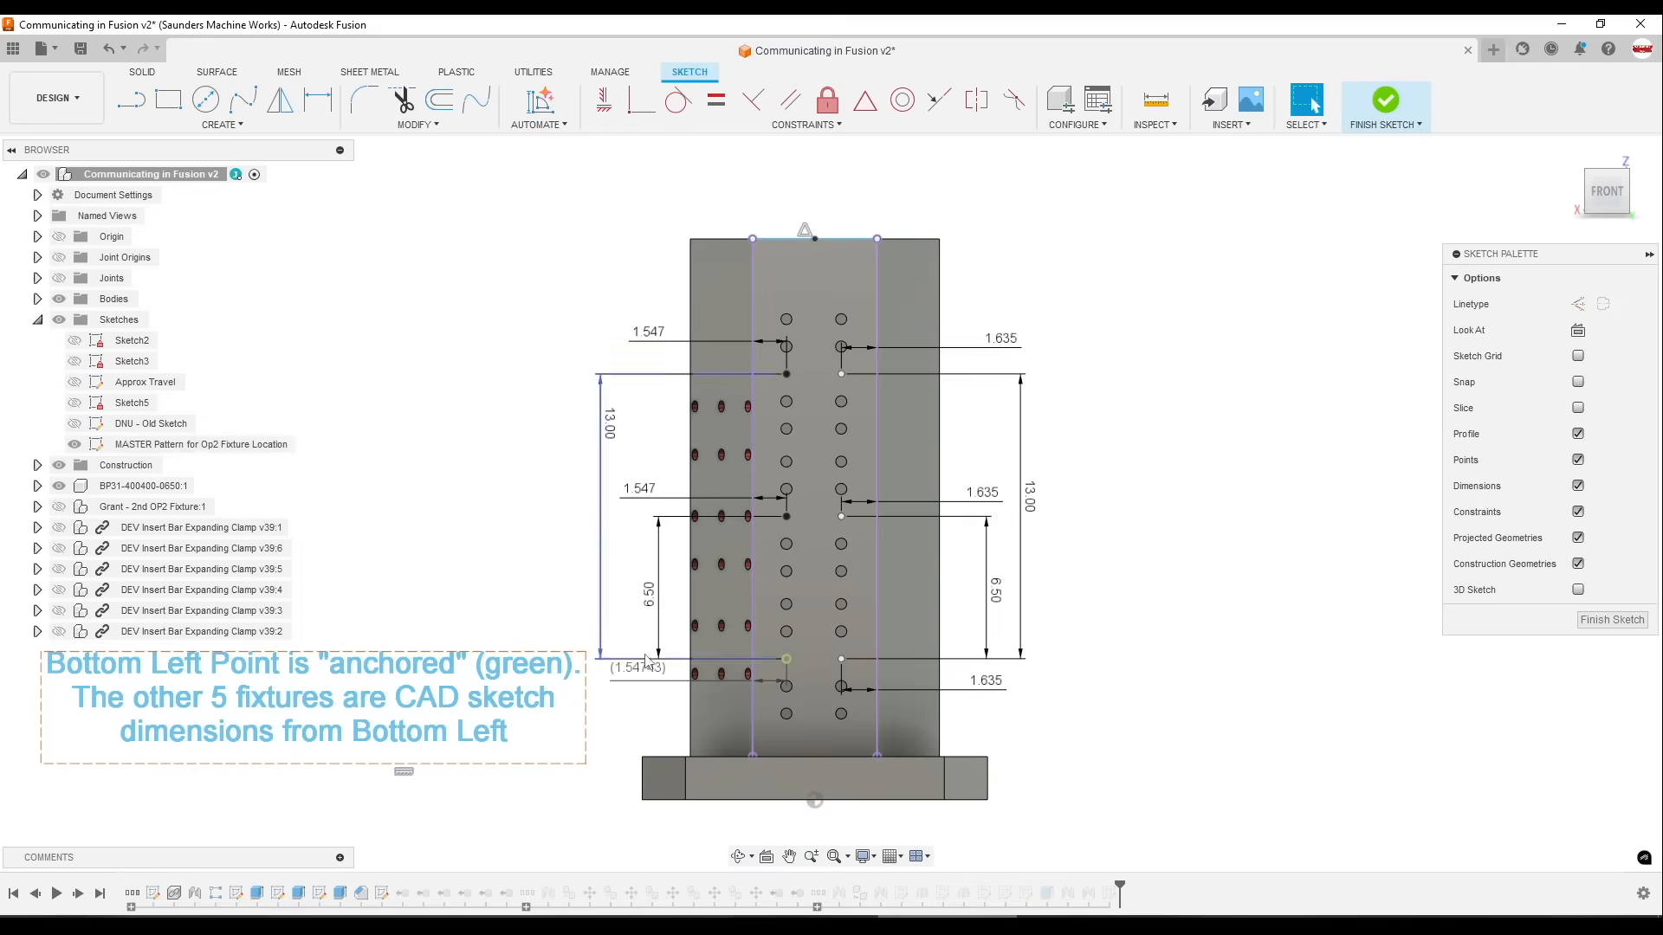
pyautogui.scroll(1, 817, 675)
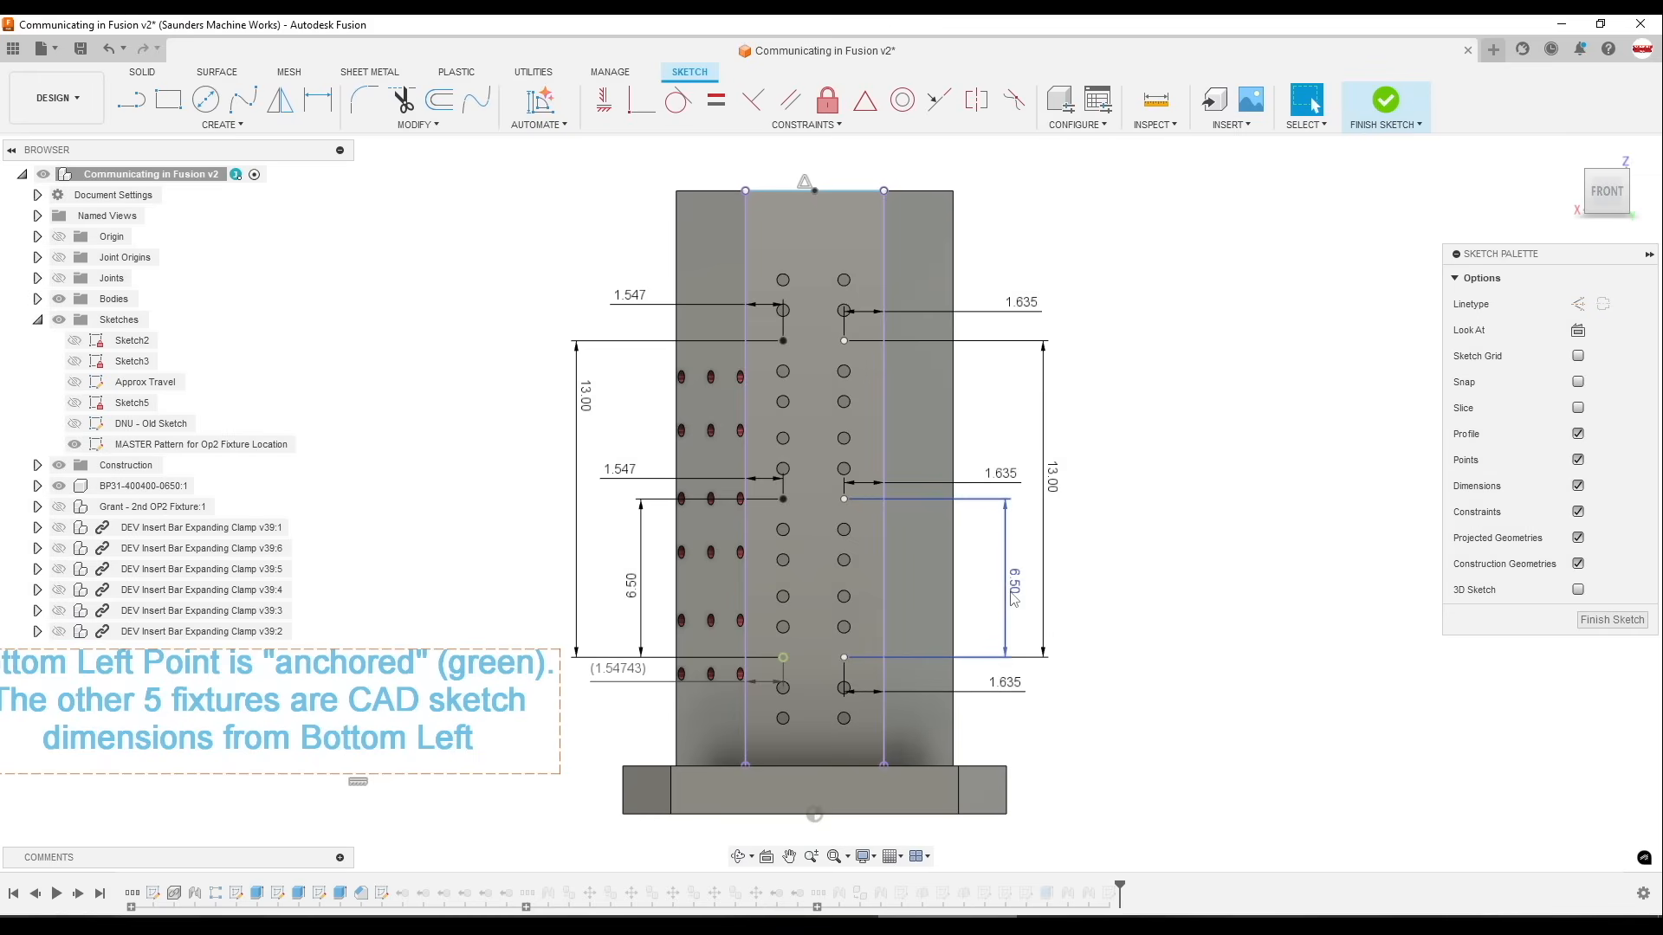
pyautogui.moveTo(1014, 591); pyautogui.dragTo(1000, 585)
pyautogui.press('Escape')
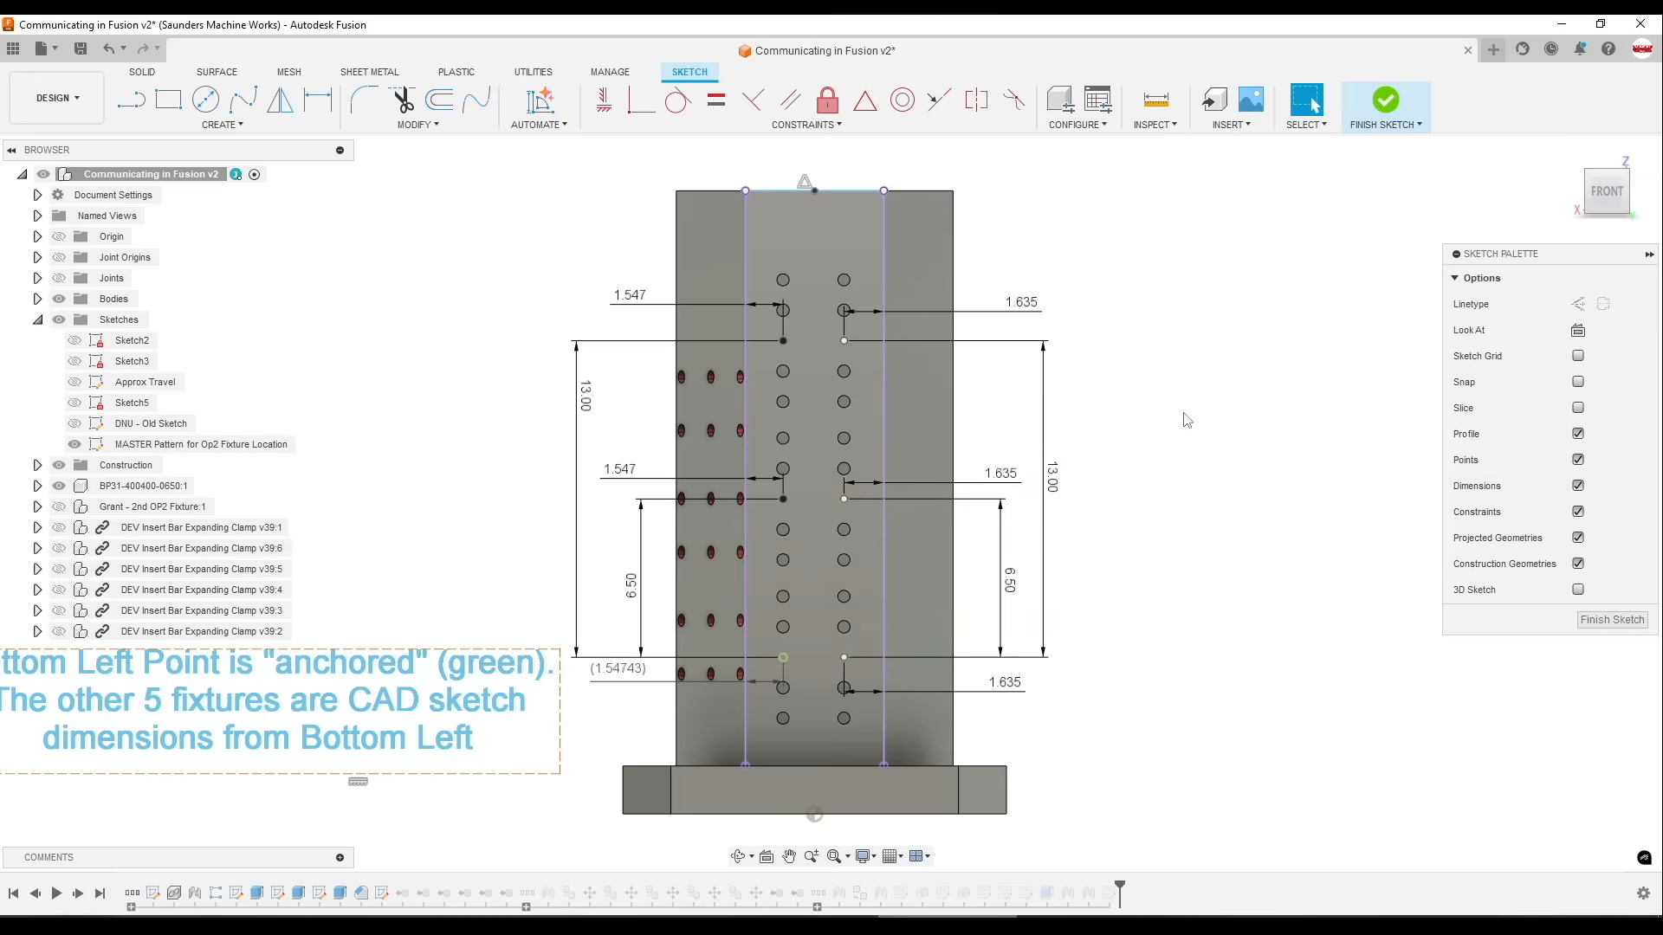
pyautogui.scroll(-2, 757, 645)
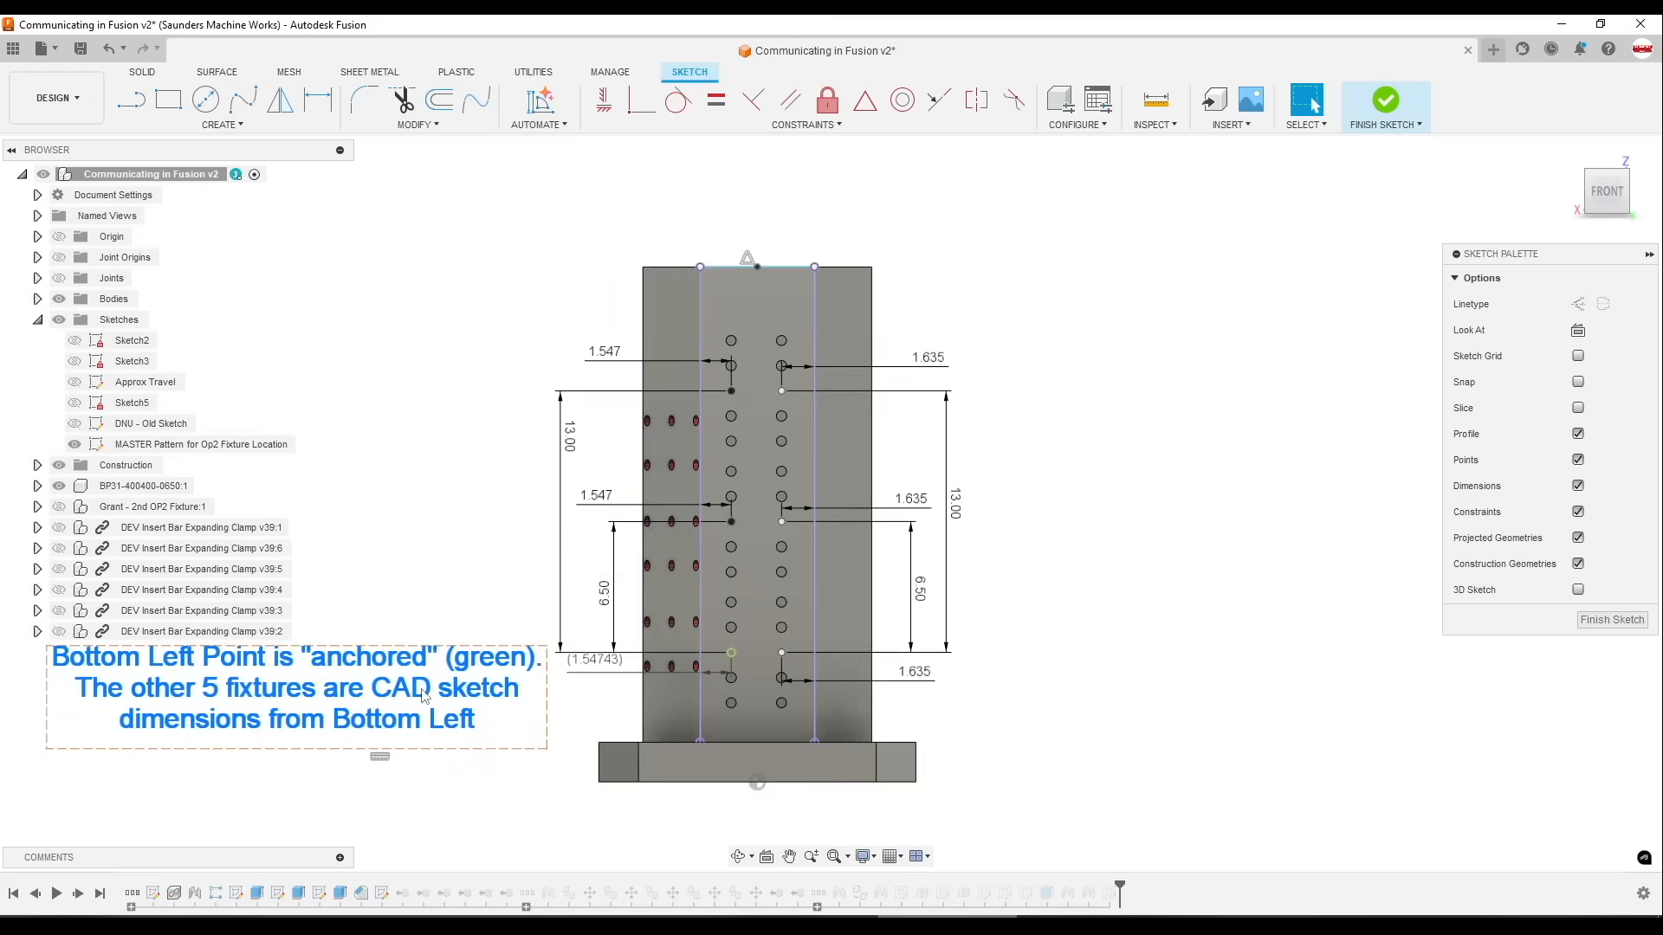
# Inspect the anchored bottom-left point's Fix constraint and compare coordinates of two fixture points
pyautogui.click(732, 659)
pyautogui.click(443, 470)
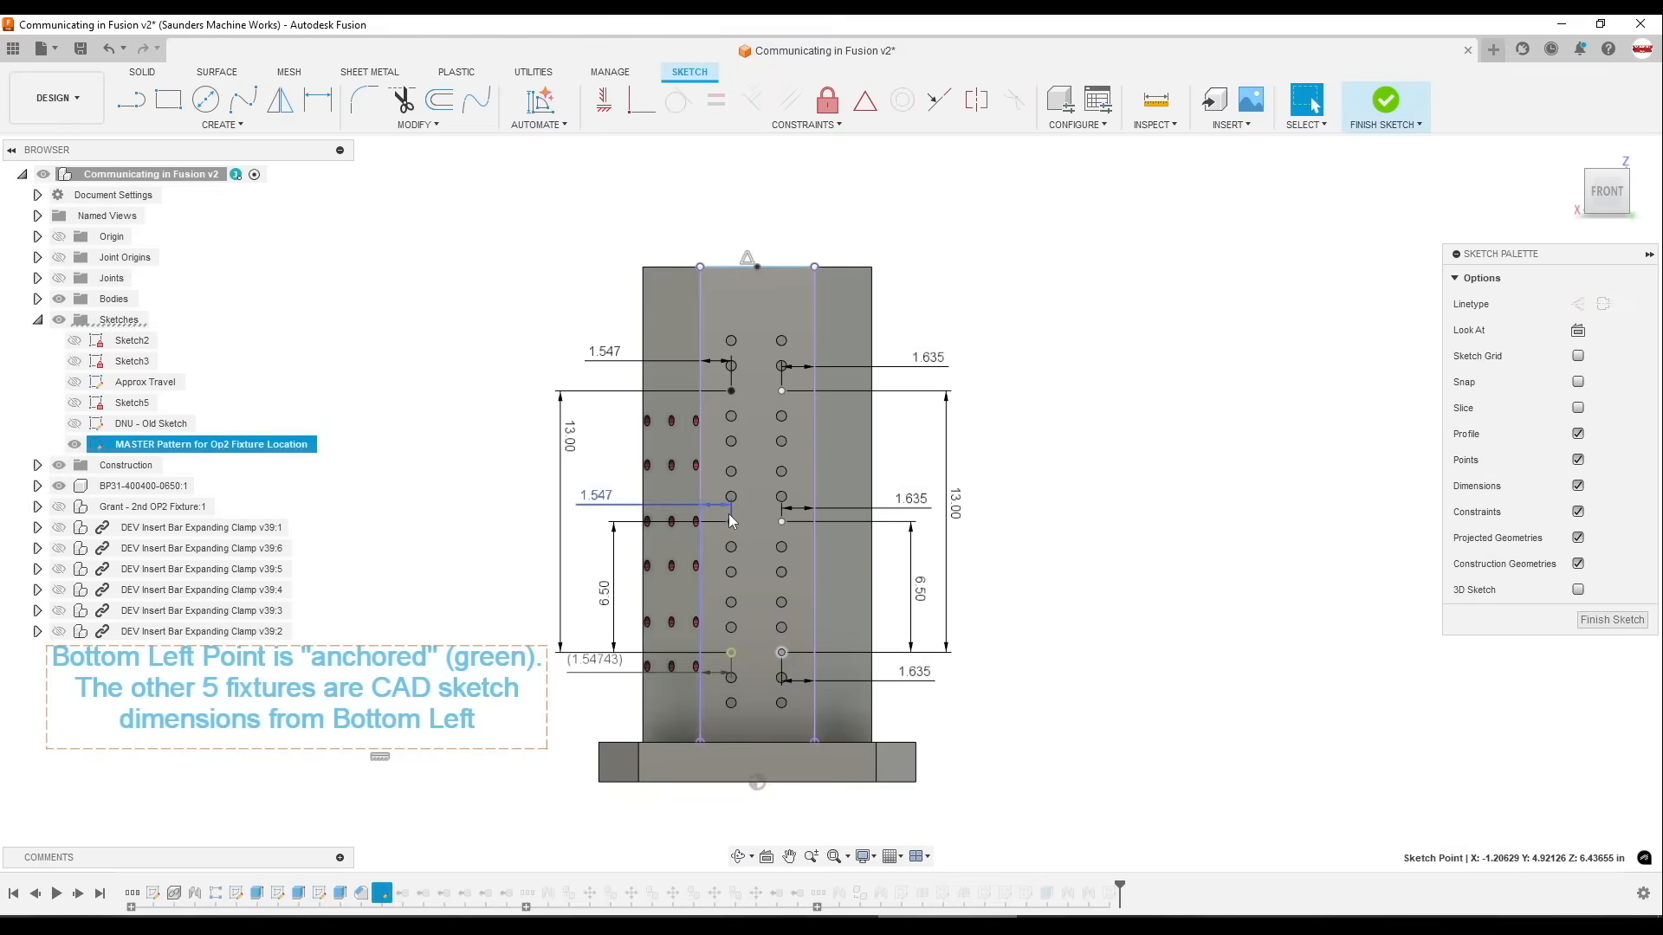
pyautogui.click(781, 524)
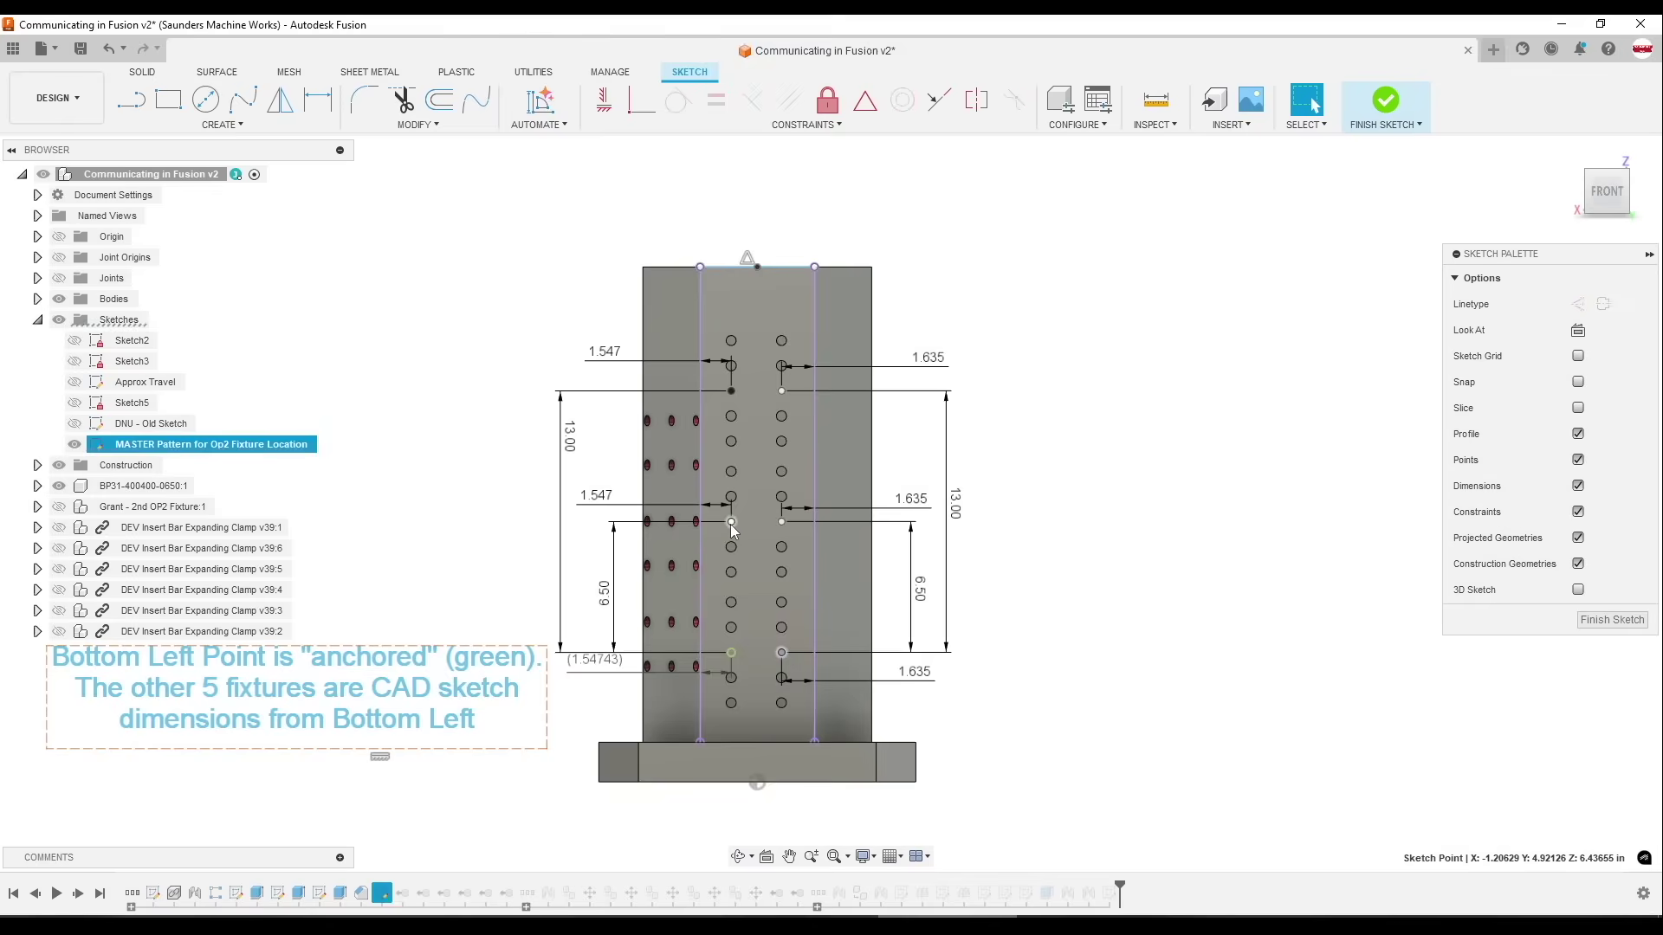
pyautogui.click(778, 525)
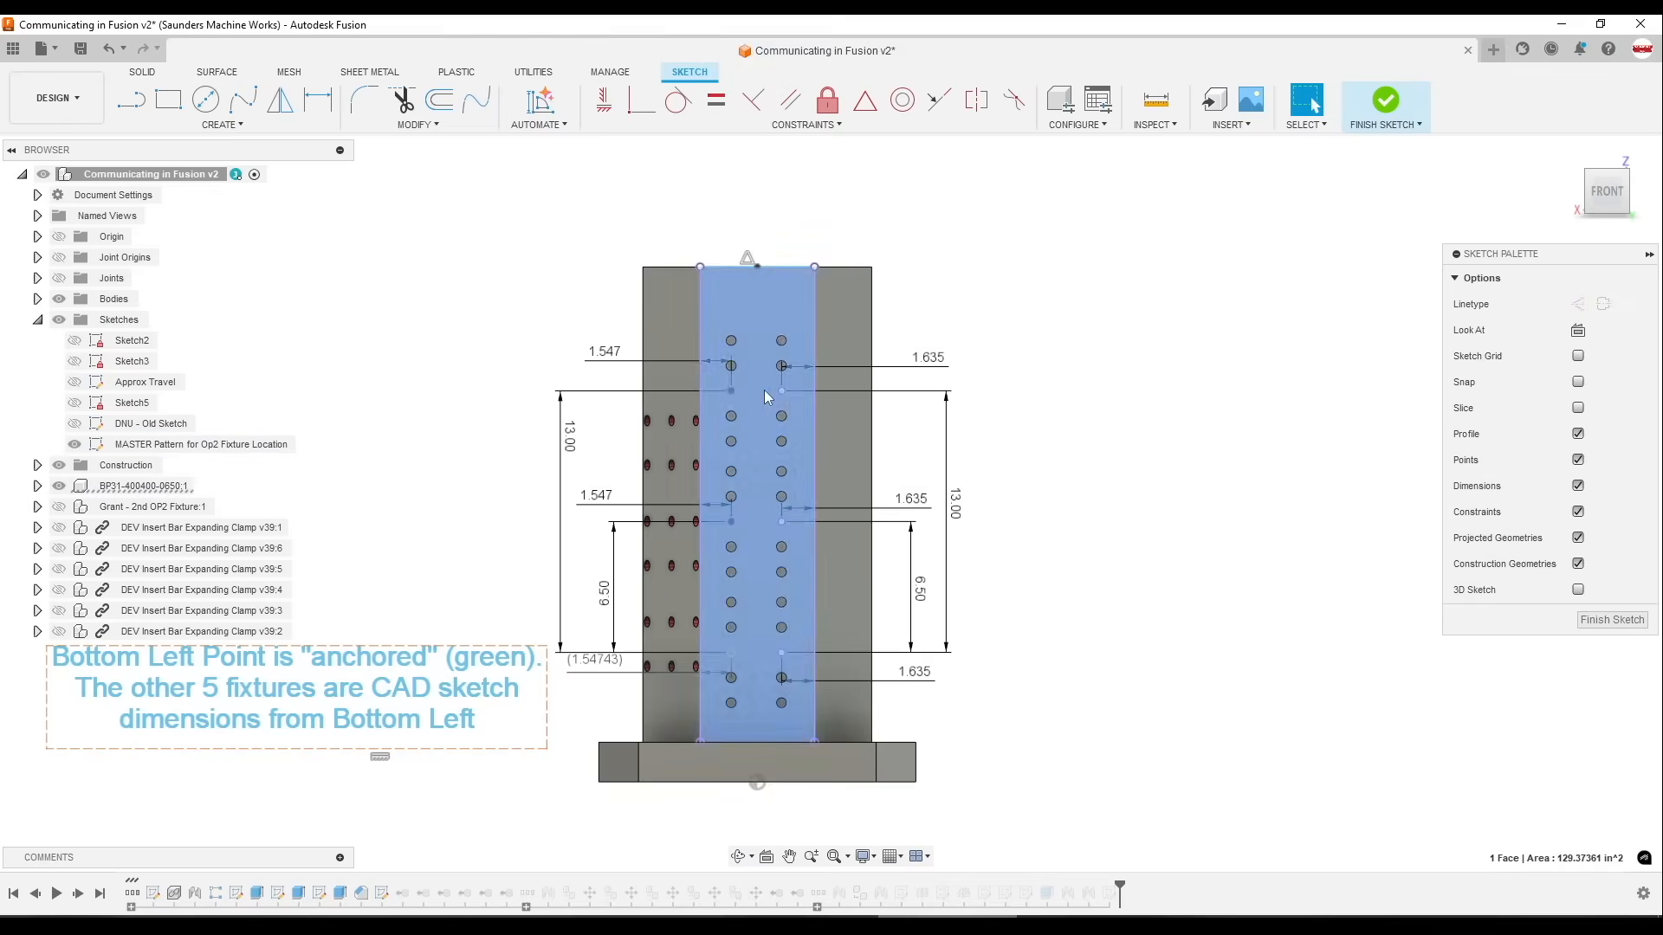
pyautogui.click(1134, 455)
# Finish the sketch, check DNU - Old Sketch and the project data folders, then switch to the Manufacture workspace
pyautogui.click(1641, 620)
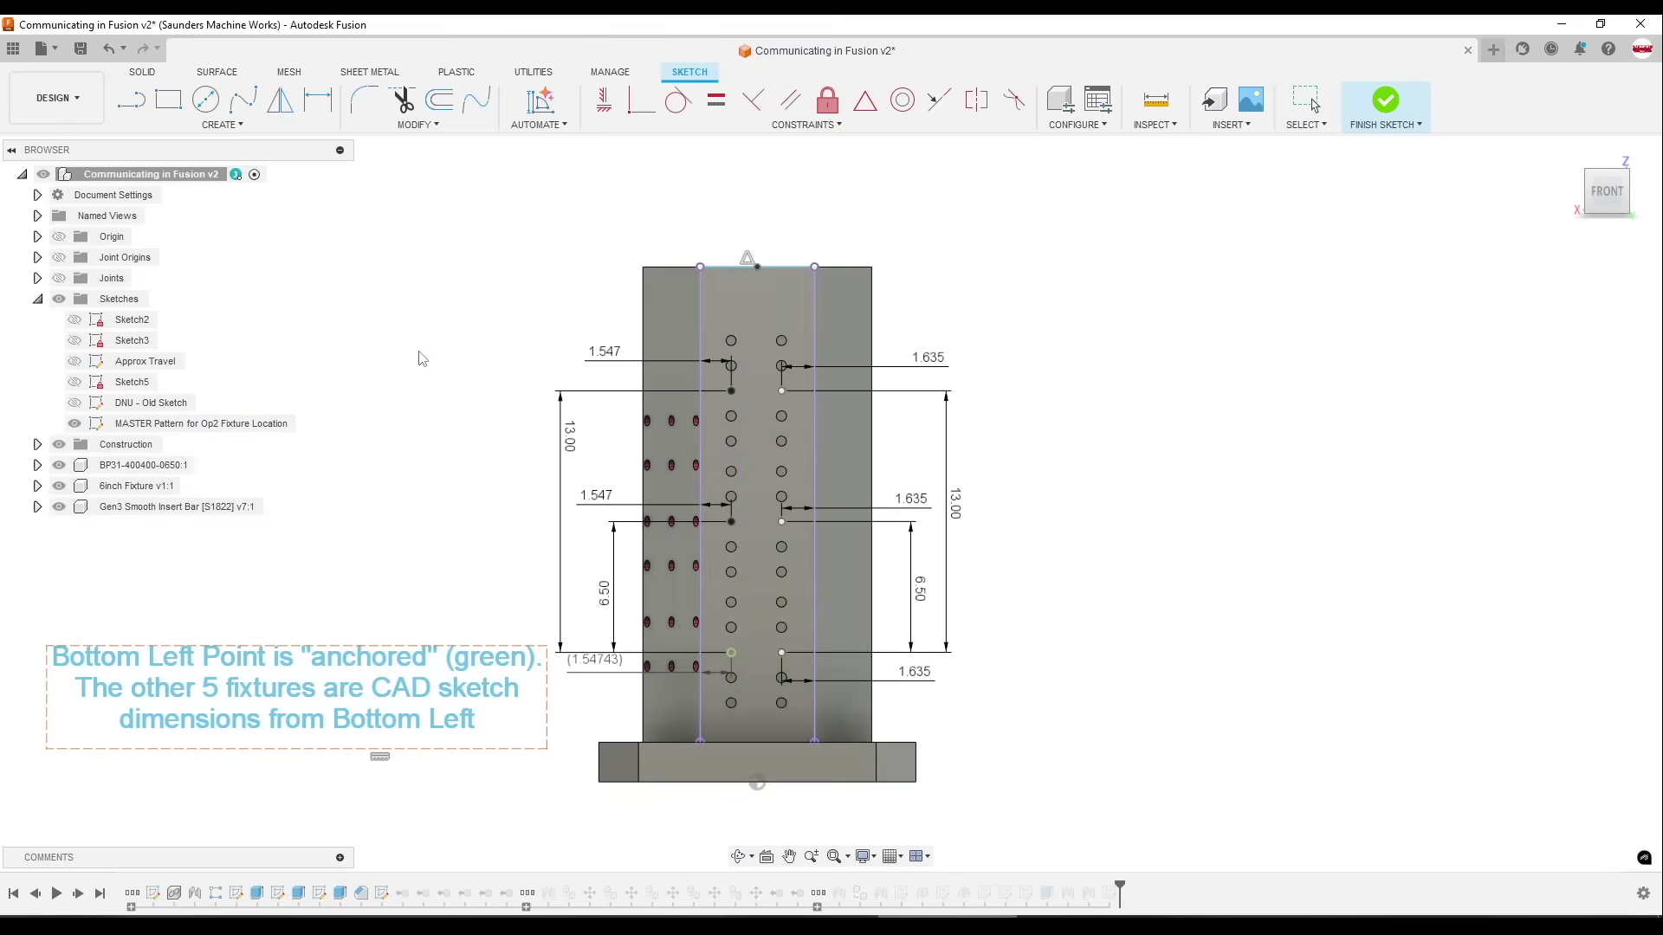
pyautogui.click(154, 403)
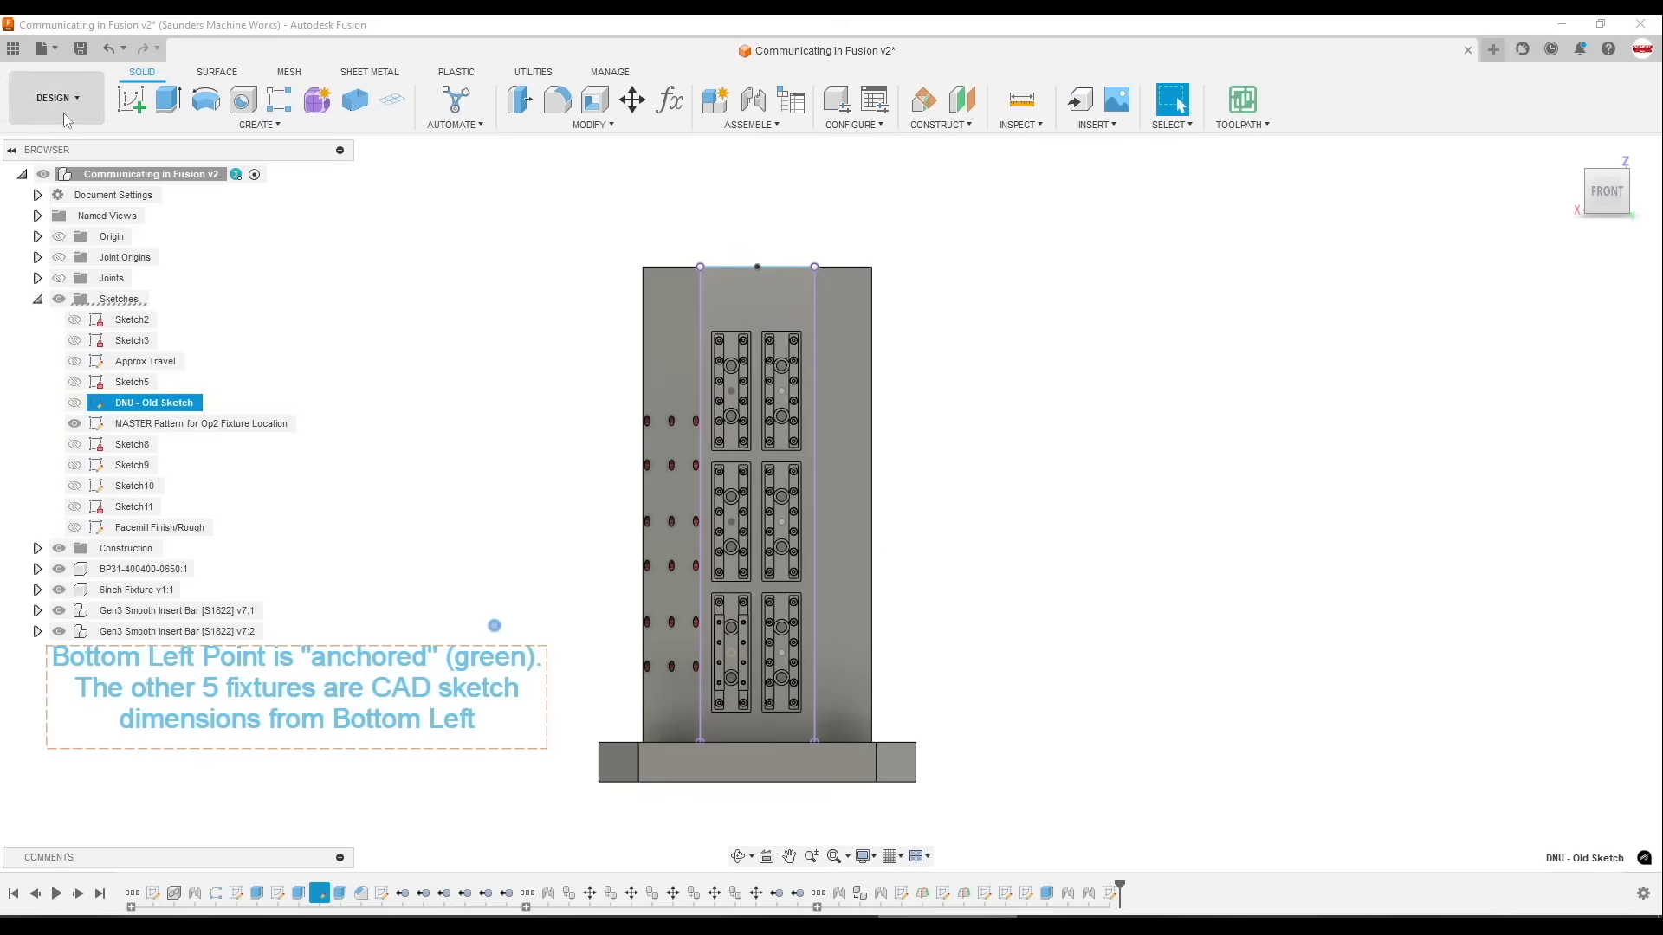
pyautogui.click(15, 49)
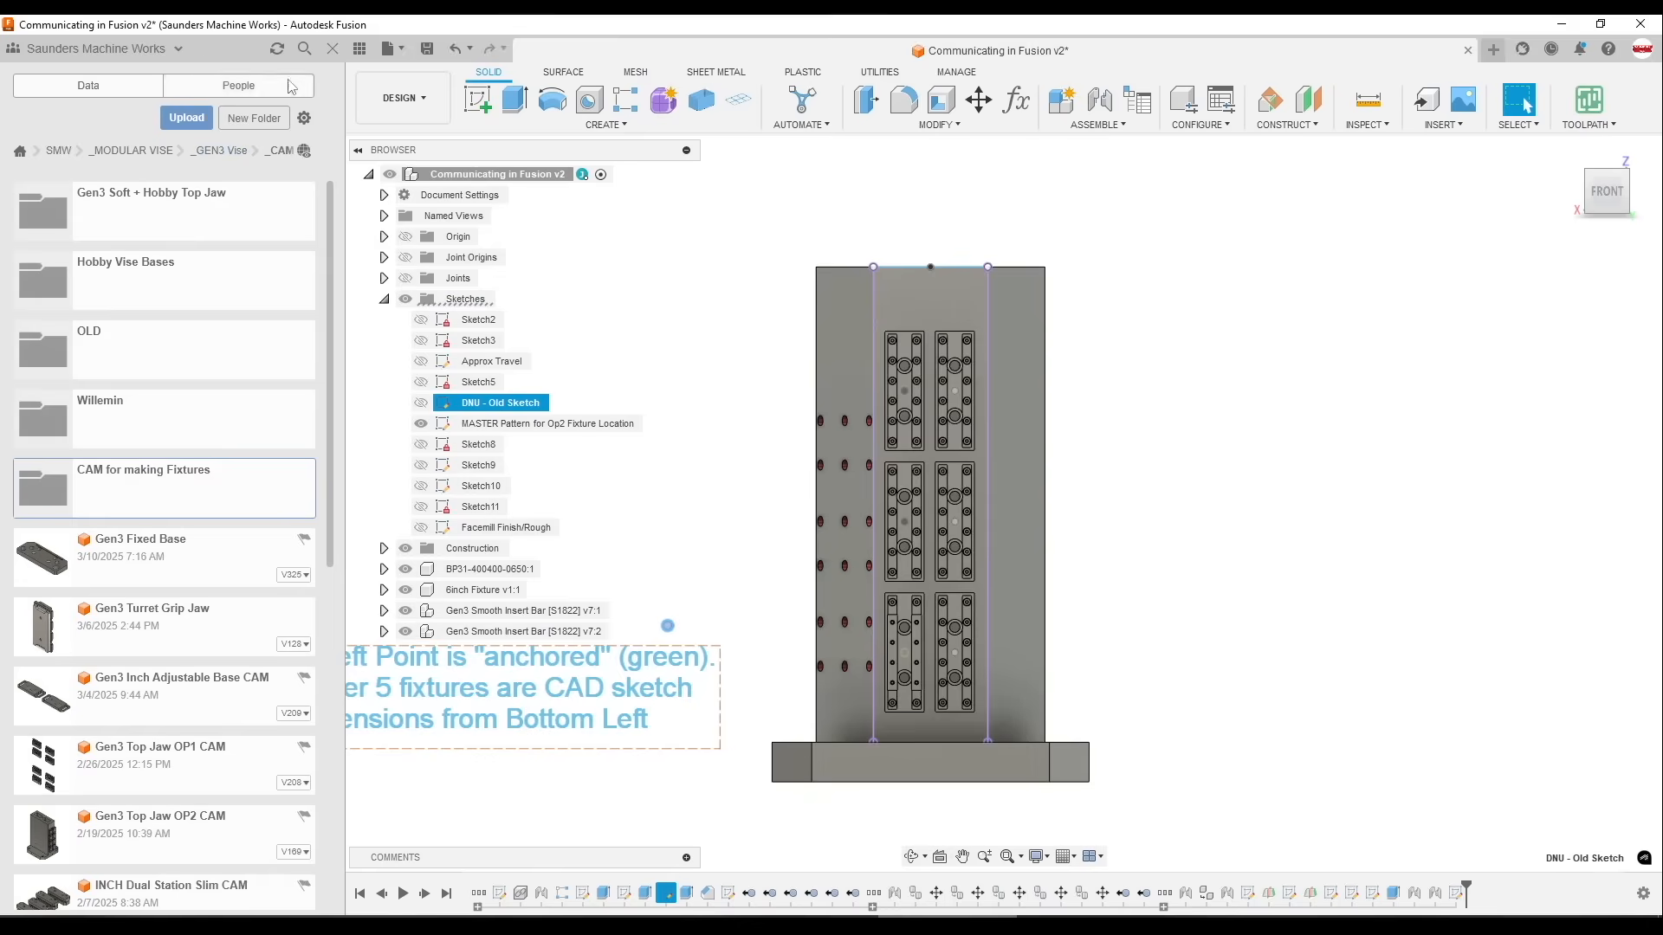
pyautogui.click(334, 47)
pyautogui.click(52, 97)
pyautogui.click(65, 296)
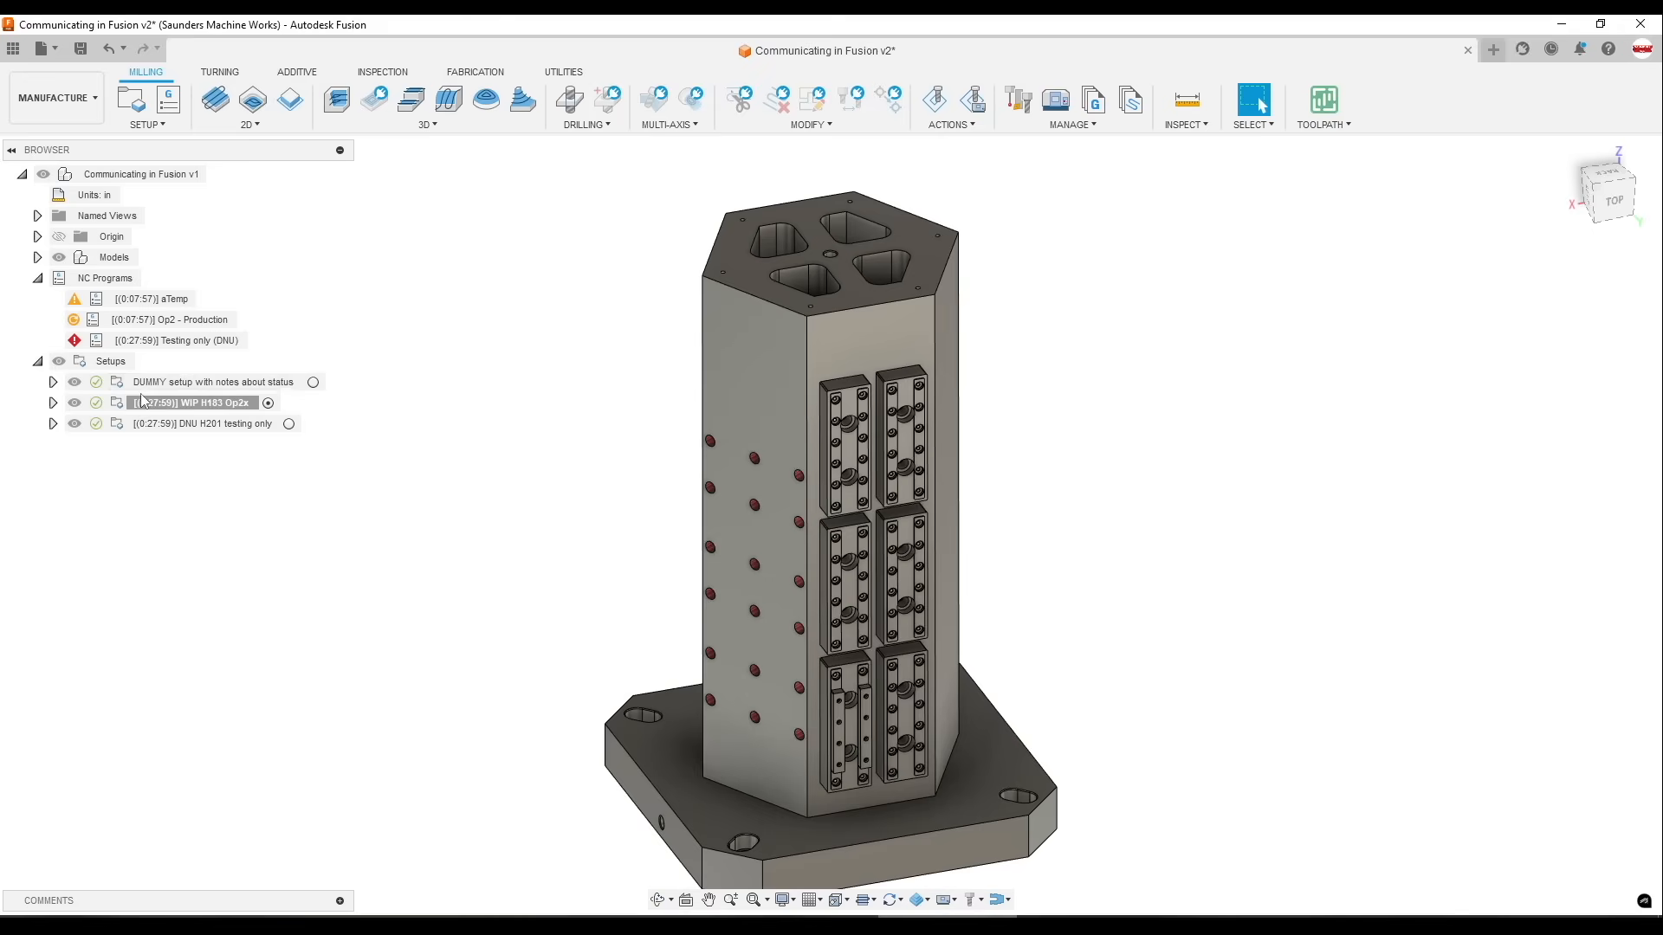
# Review the DUMMY setup's comments area and expand the setup to reveal its See Note operation
pyautogui.click(188, 382)
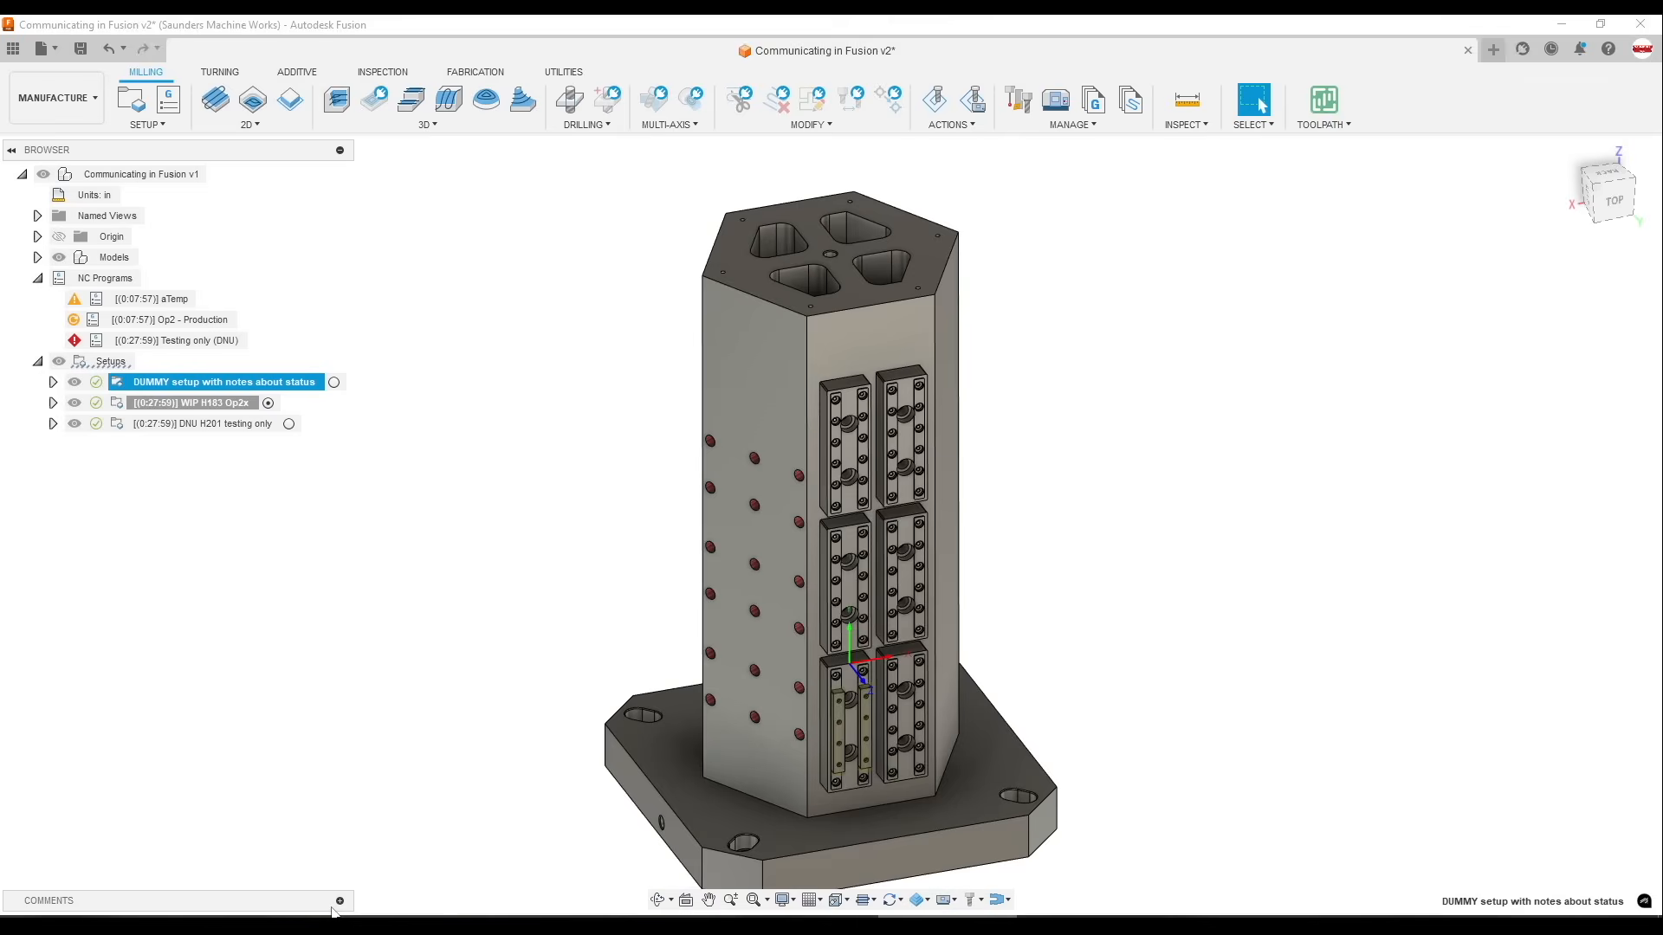
pyautogui.click(340, 901)
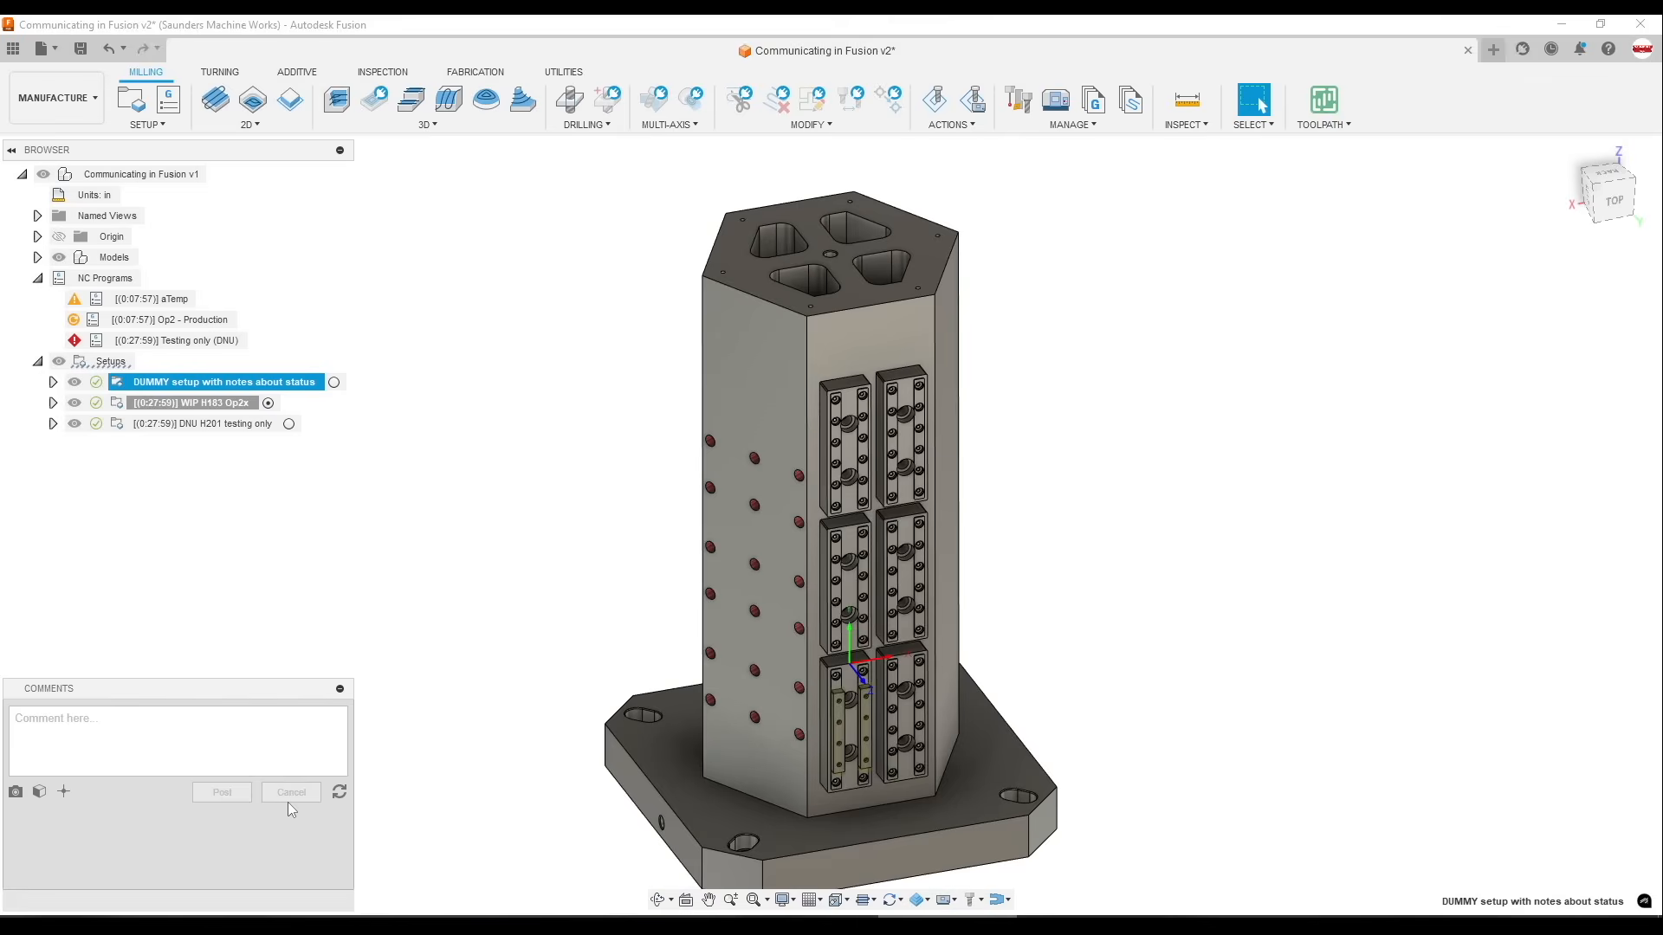
pyautogui.click(341, 689)
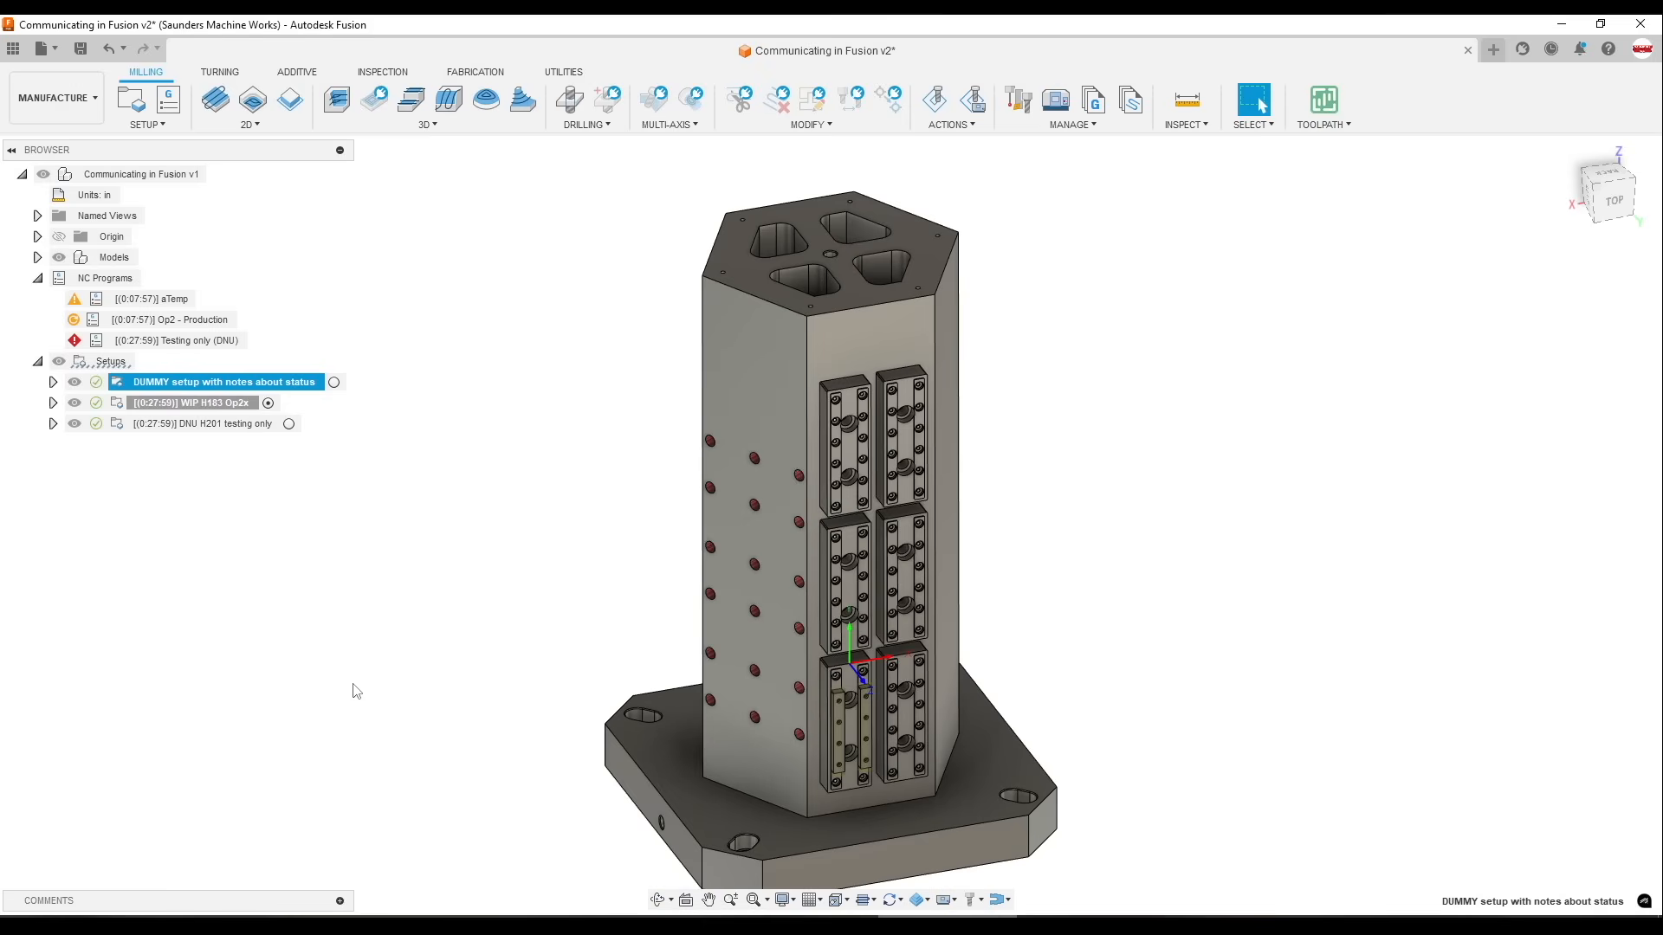
pyautogui.click(345, 697)
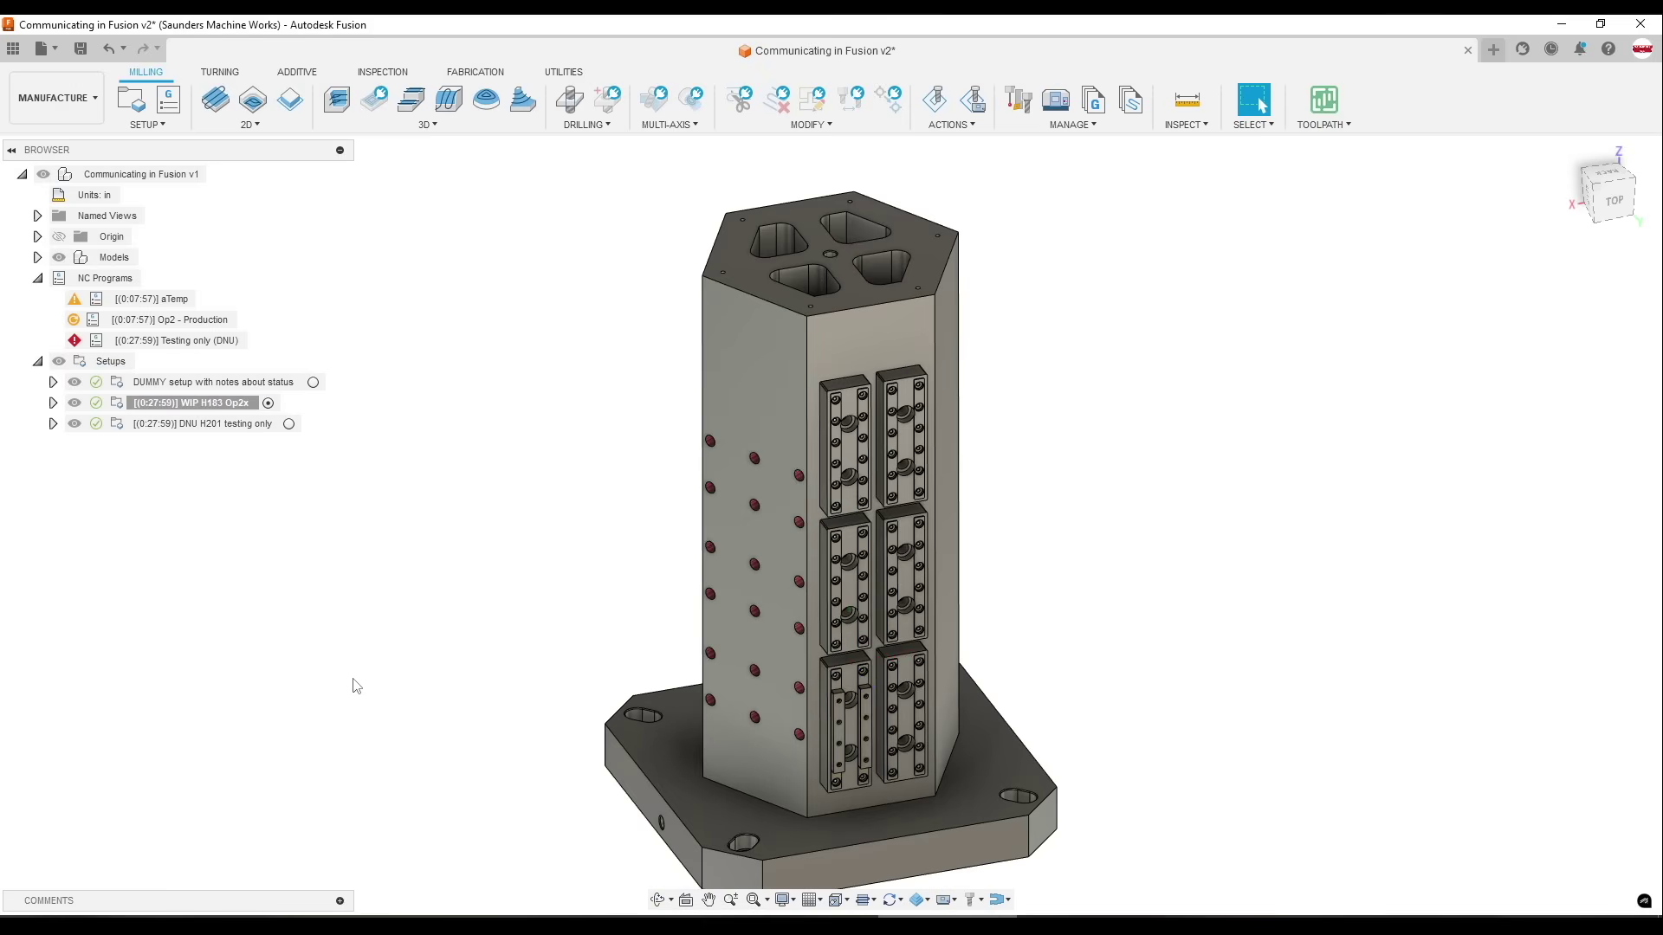
pyautogui.click(182, 382)
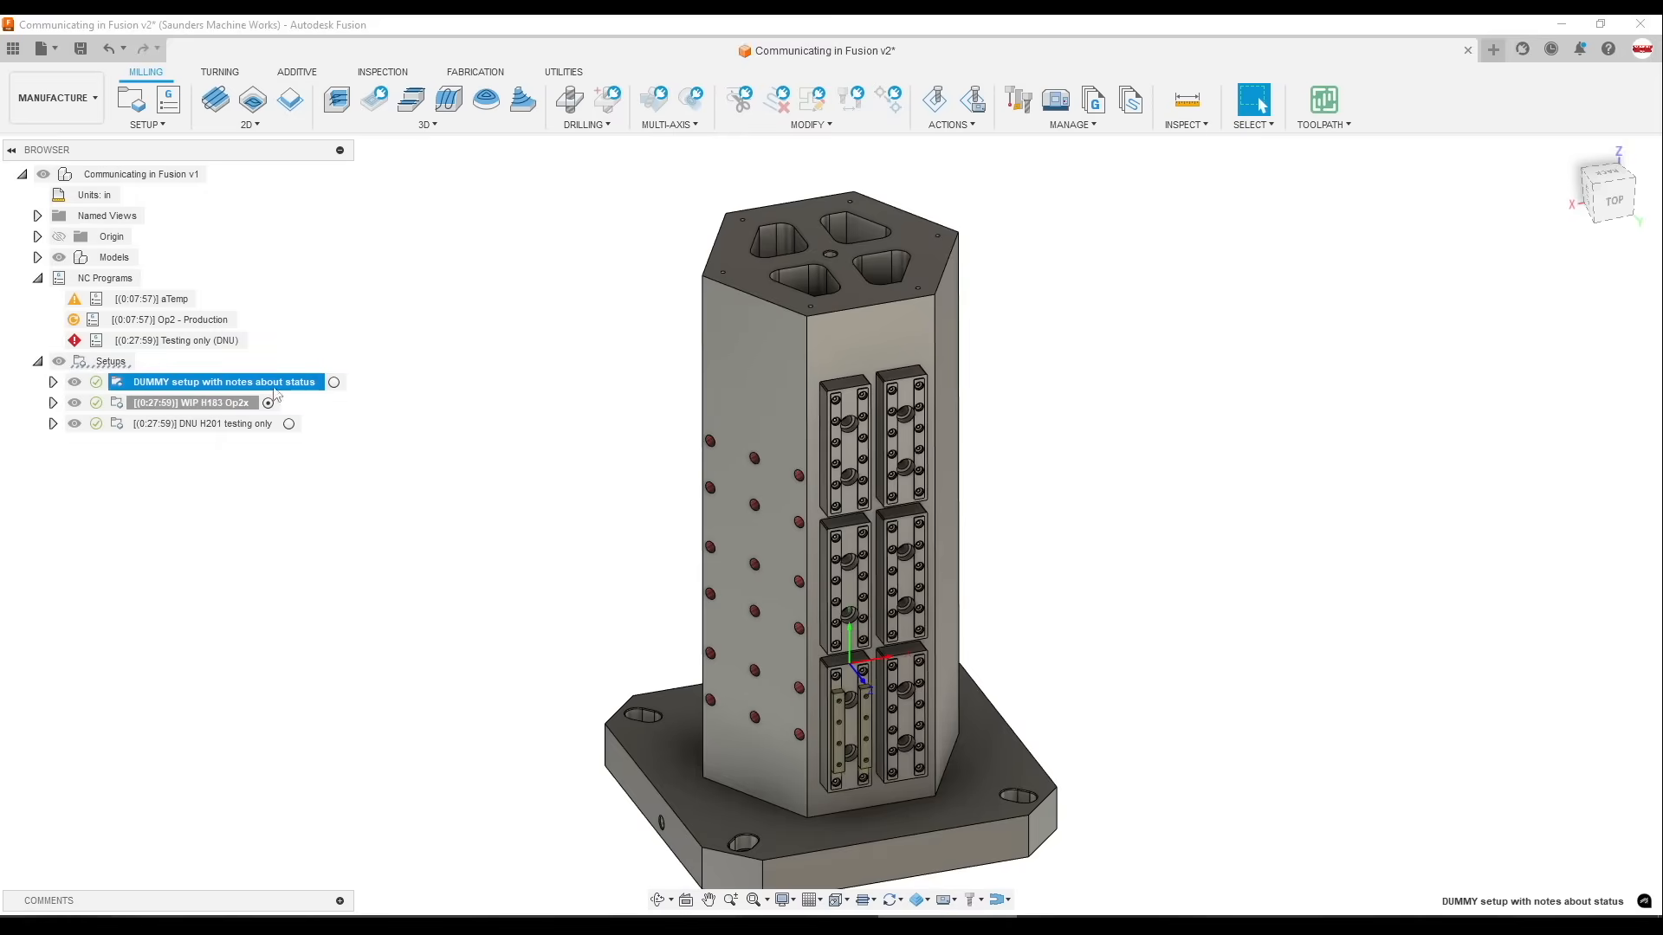
pyautogui.click(53, 382)
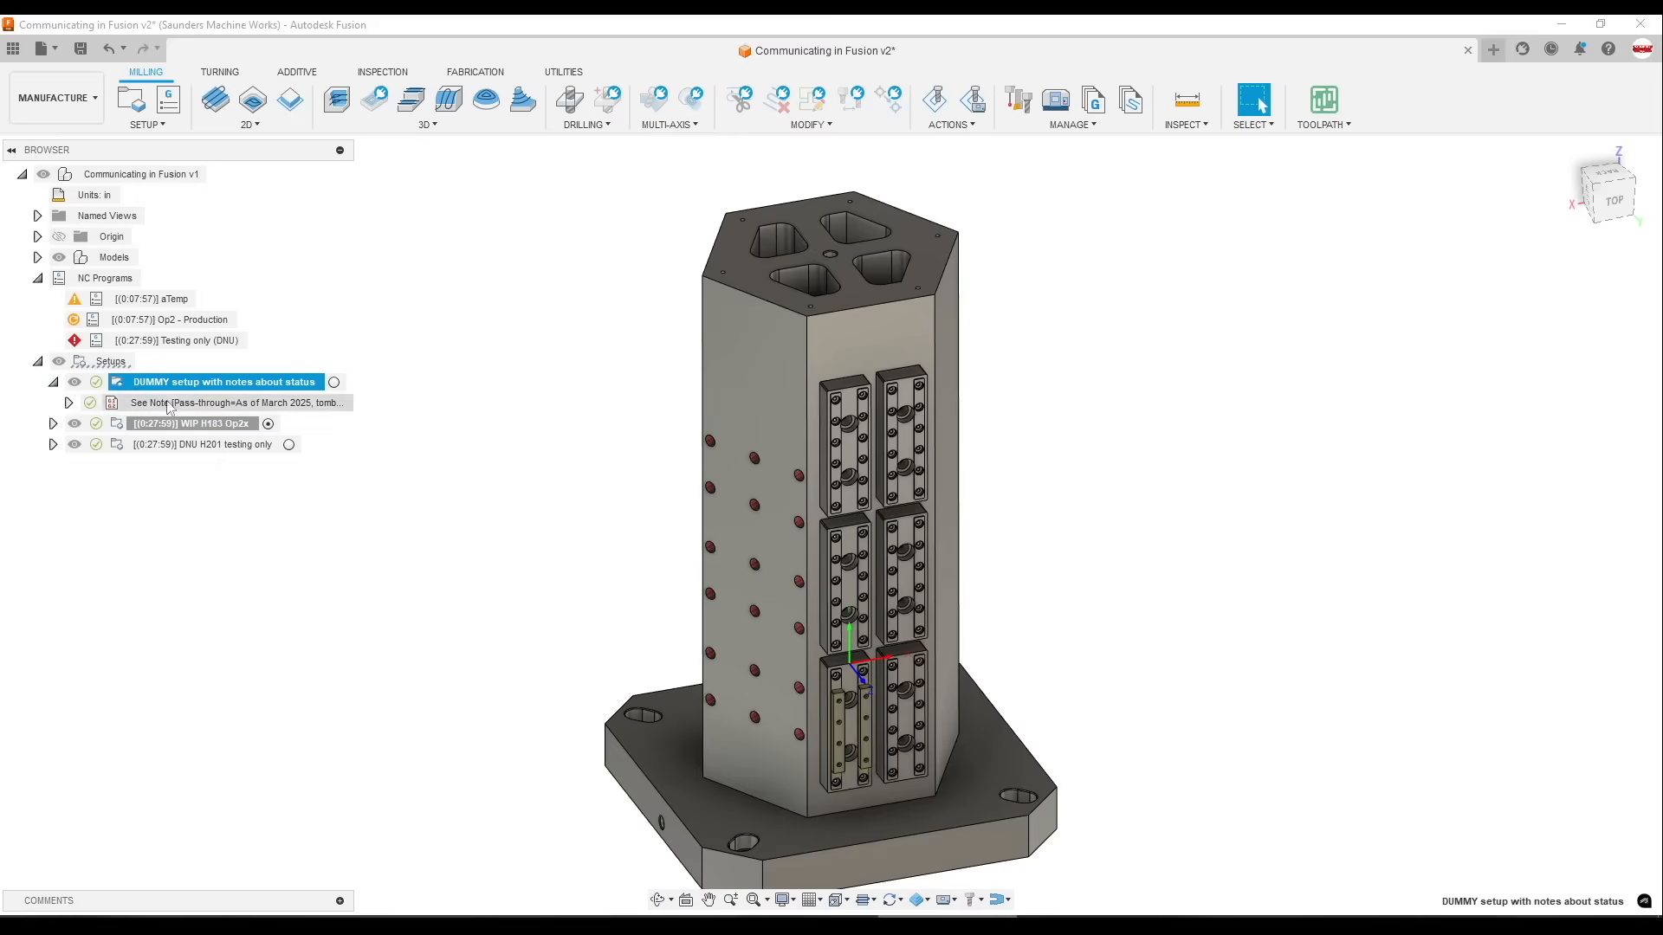
# Review the See Note pass-through note and close it without changes
pyautogui.doubleClick(154, 403)
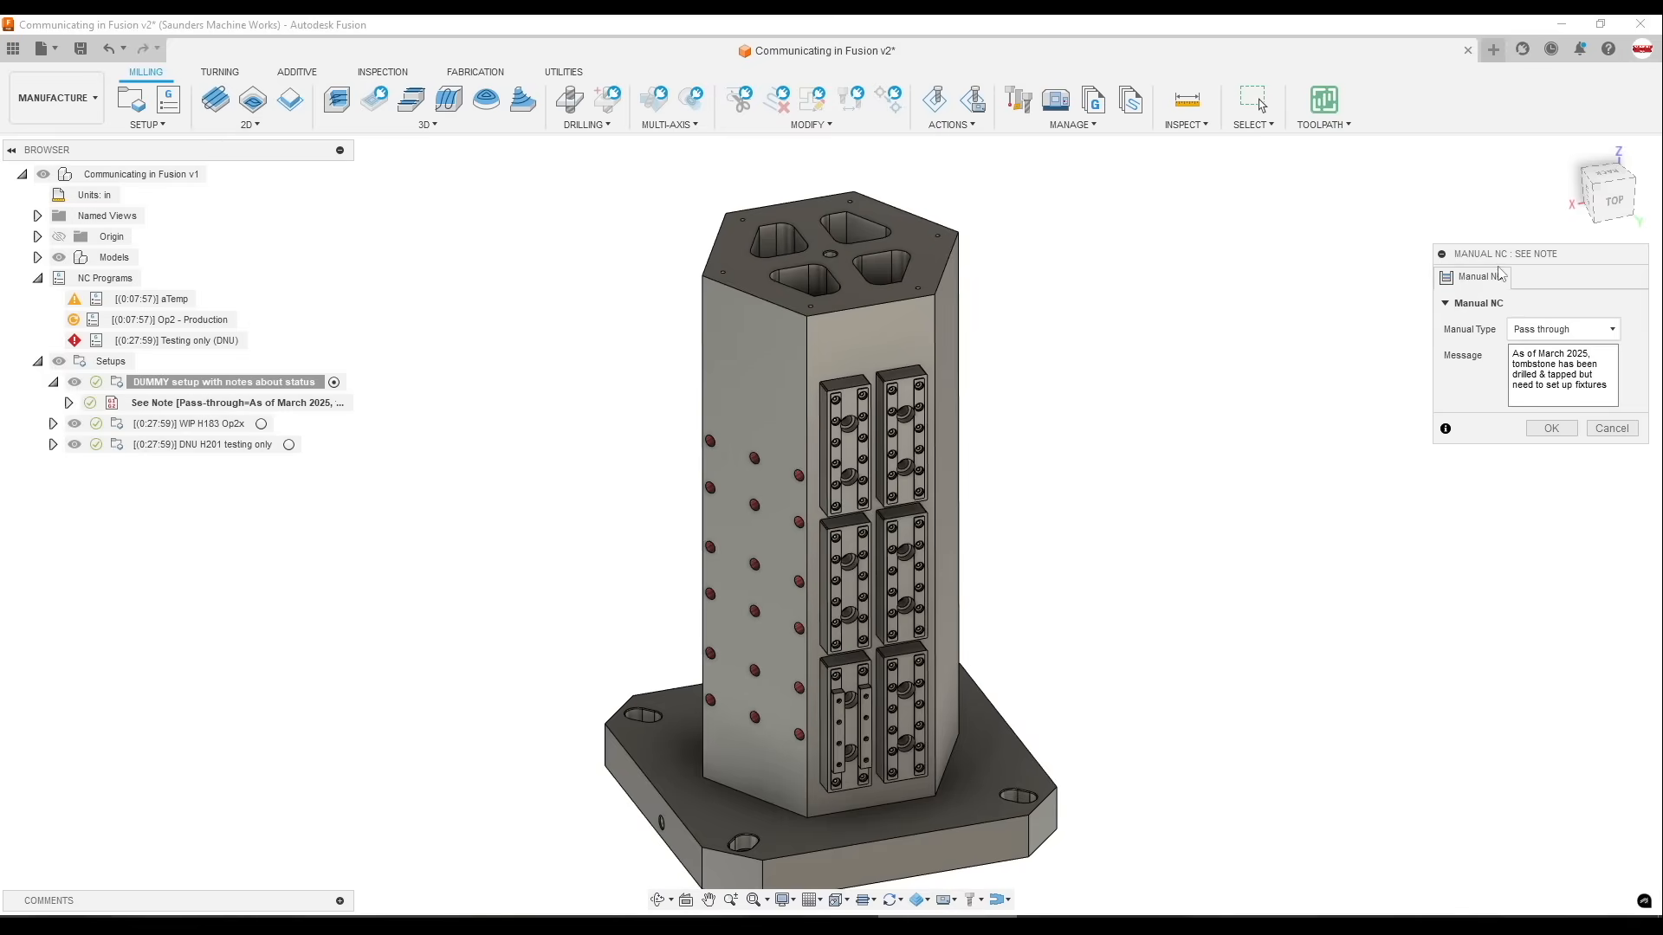
pyautogui.moveTo(1503, 256); pyautogui.dragTo(1441, 266)
pyautogui.press('Escape')
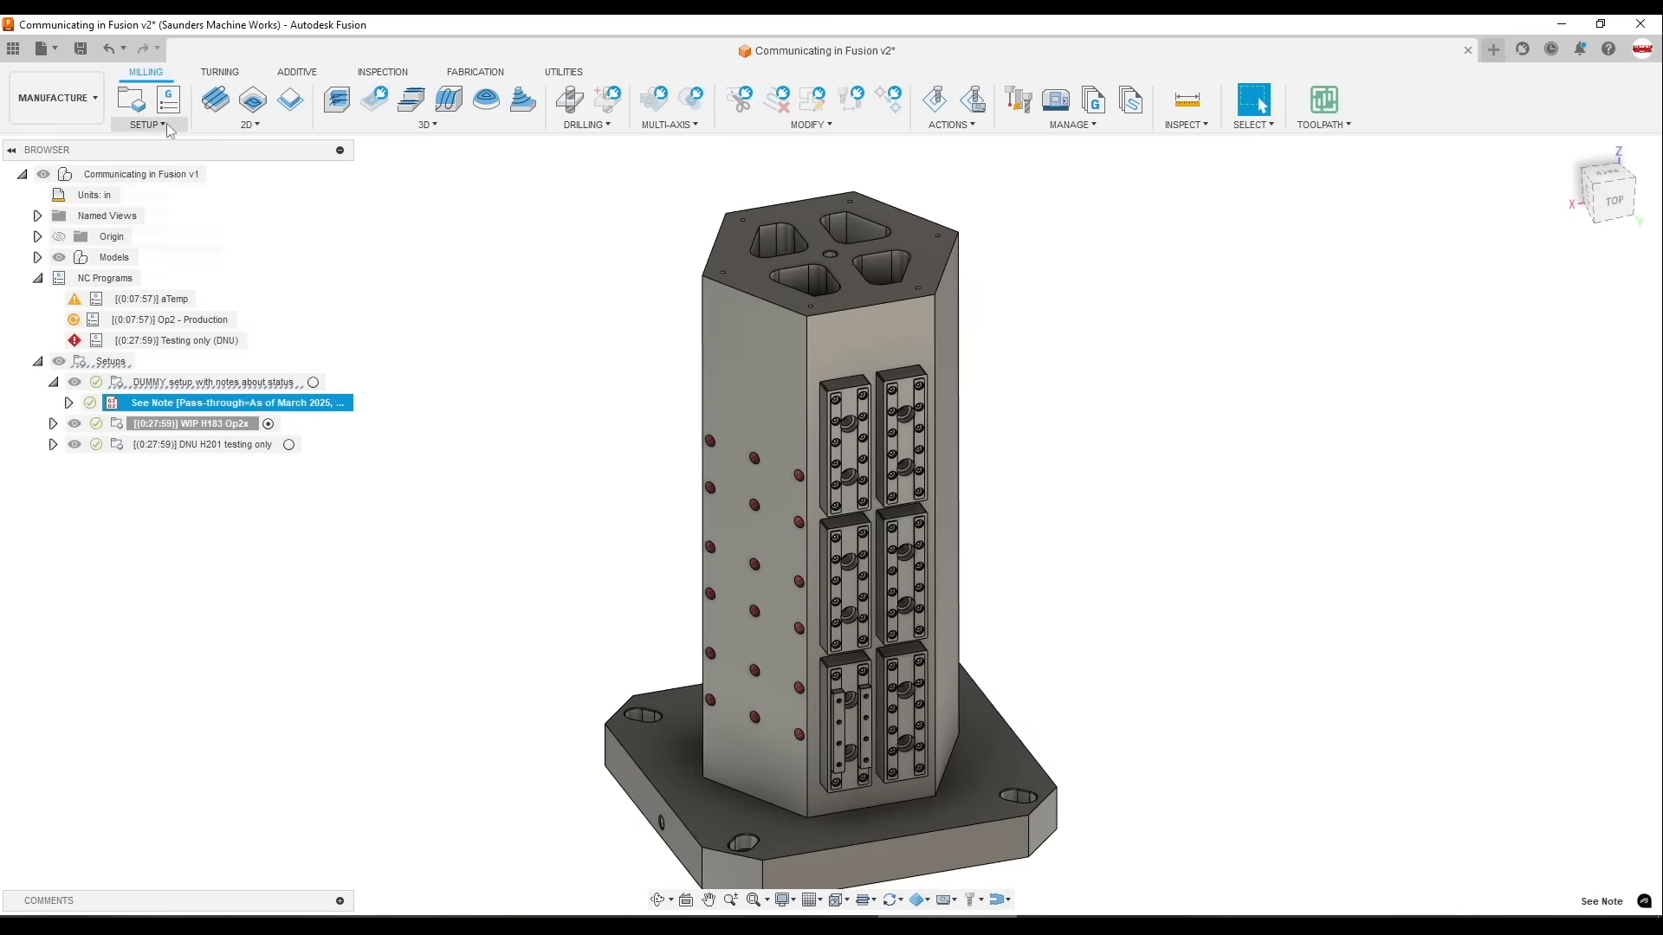
# Start a new Manual NC set to Pass through, enlarge its message area, then discard it
pyautogui.click(168, 129)
pyautogui.click(182, 213)
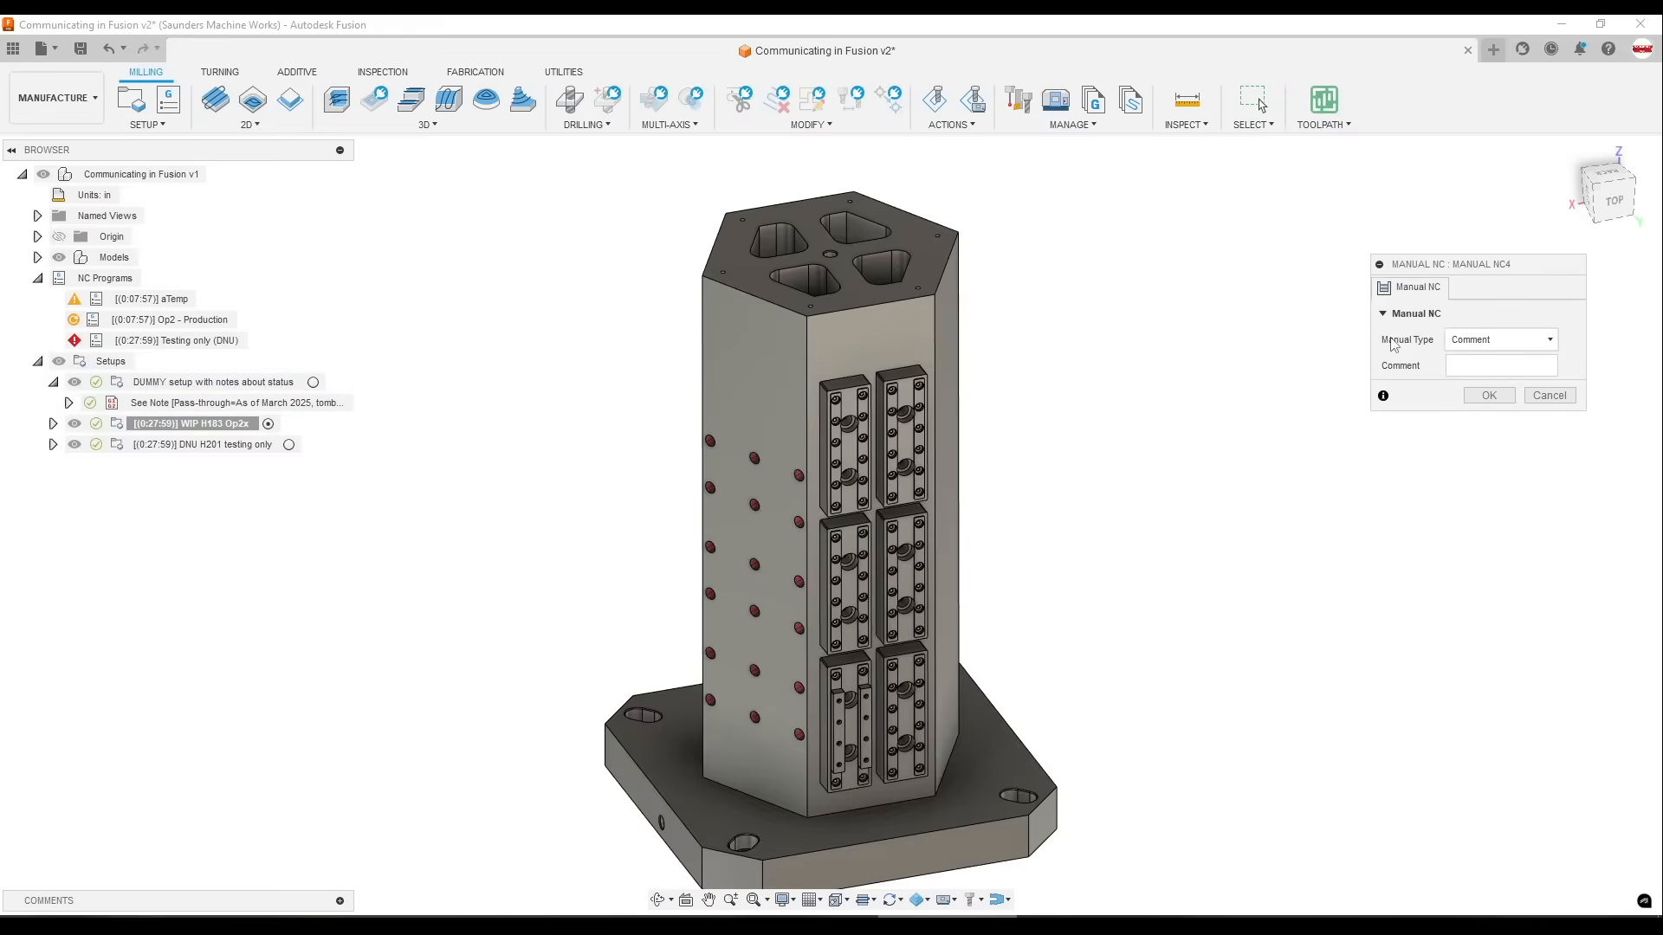
pyautogui.click(1494, 339)
pyautogui.moveTo(1458, 273); pyautogui.dragTo(1253, 248)
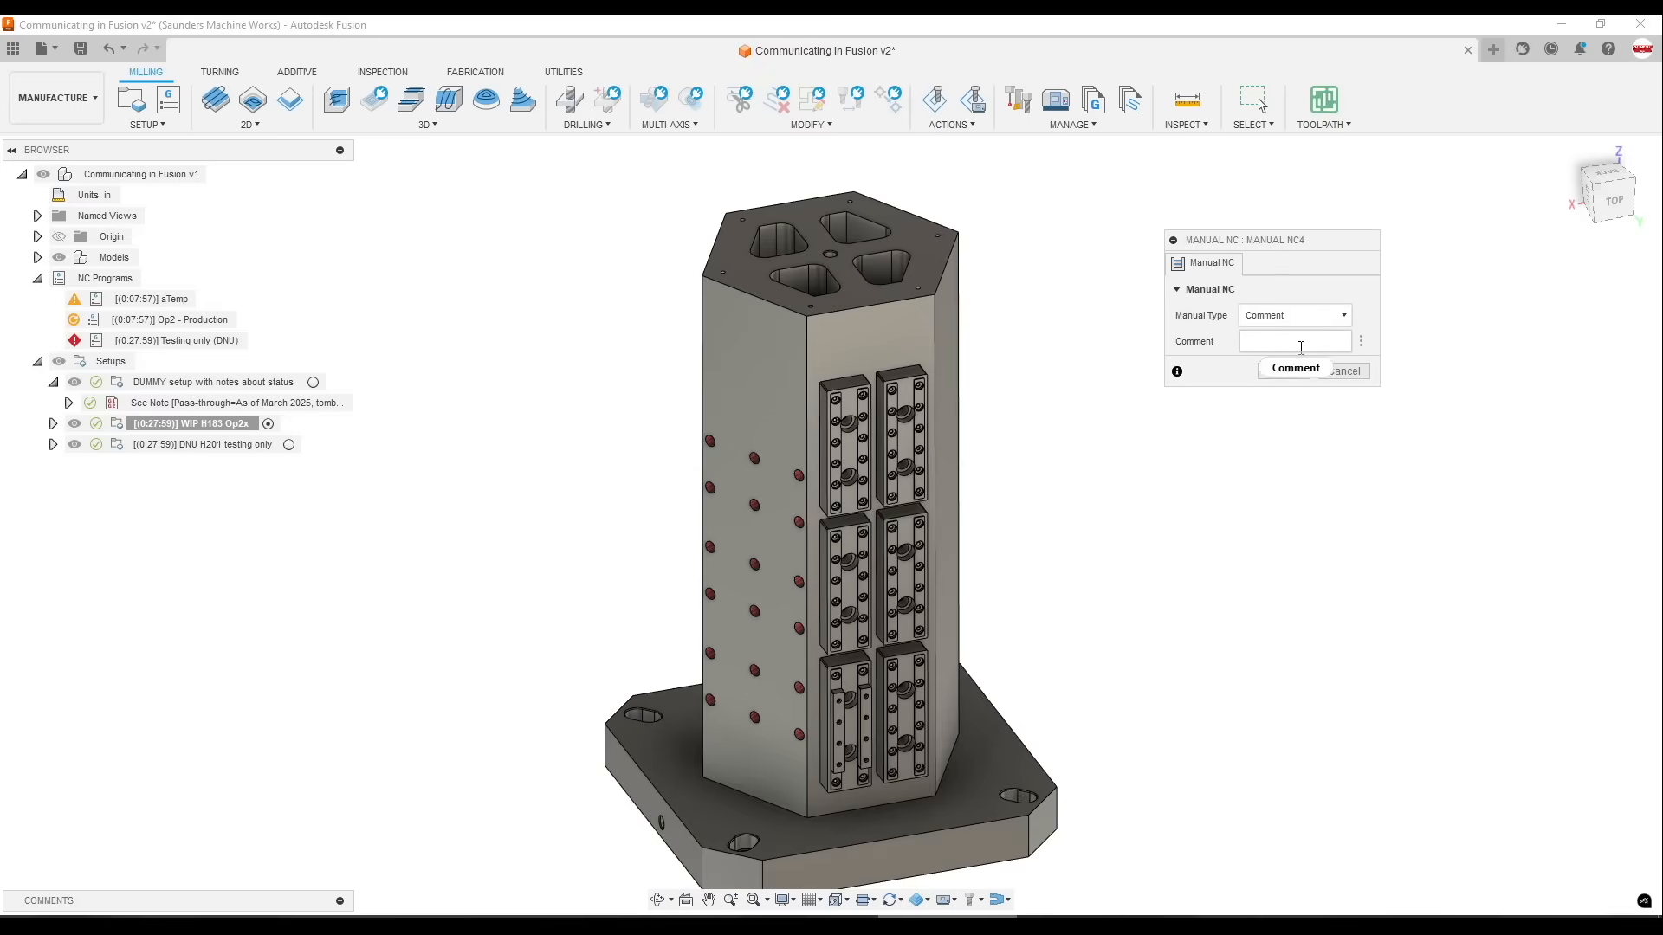
pyautogui.click(1293, 316)
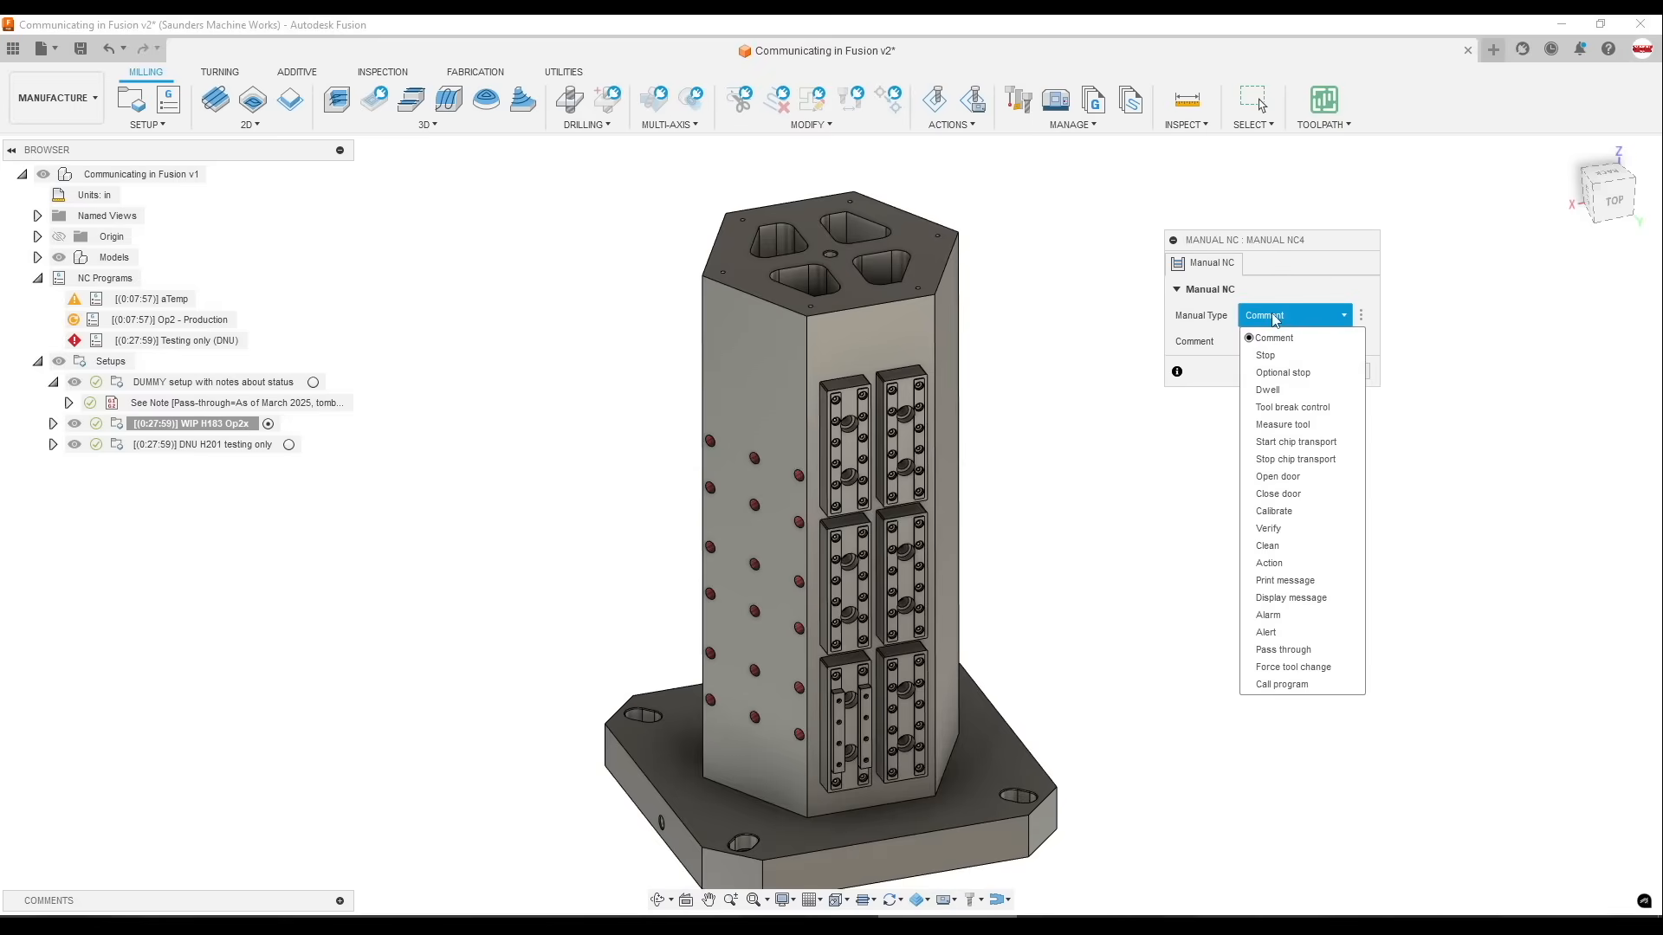
pyautogui.click(1283, 649)
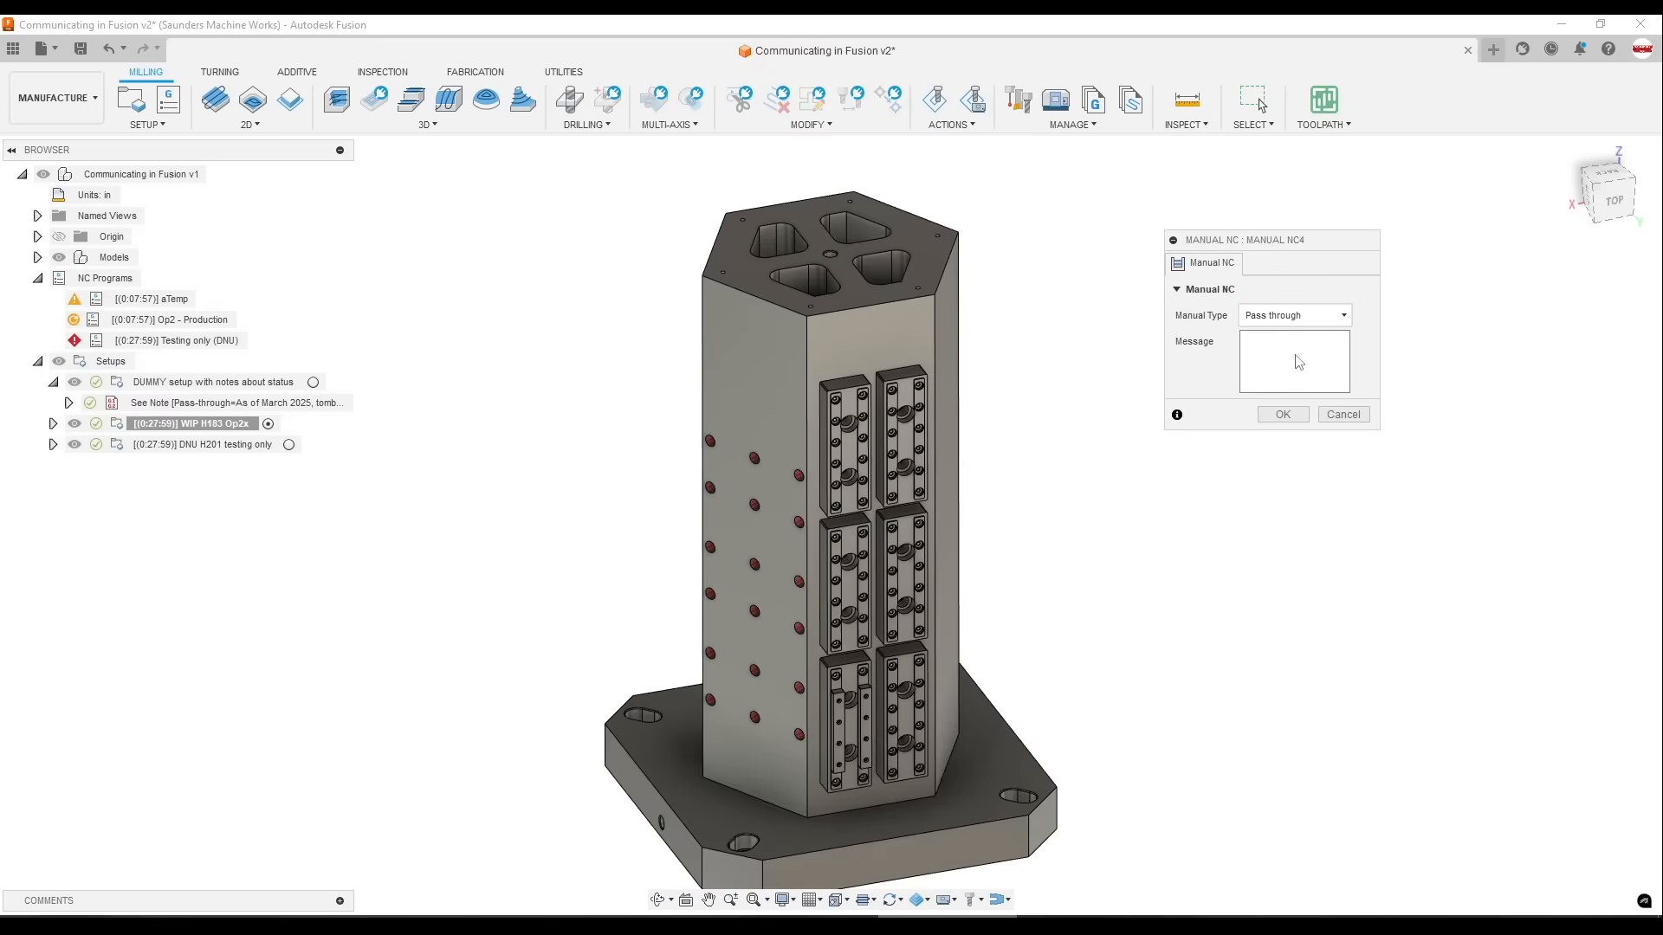
pyautogui.moveTo(1208, 239); pyautogui.dragTo(844, 178)
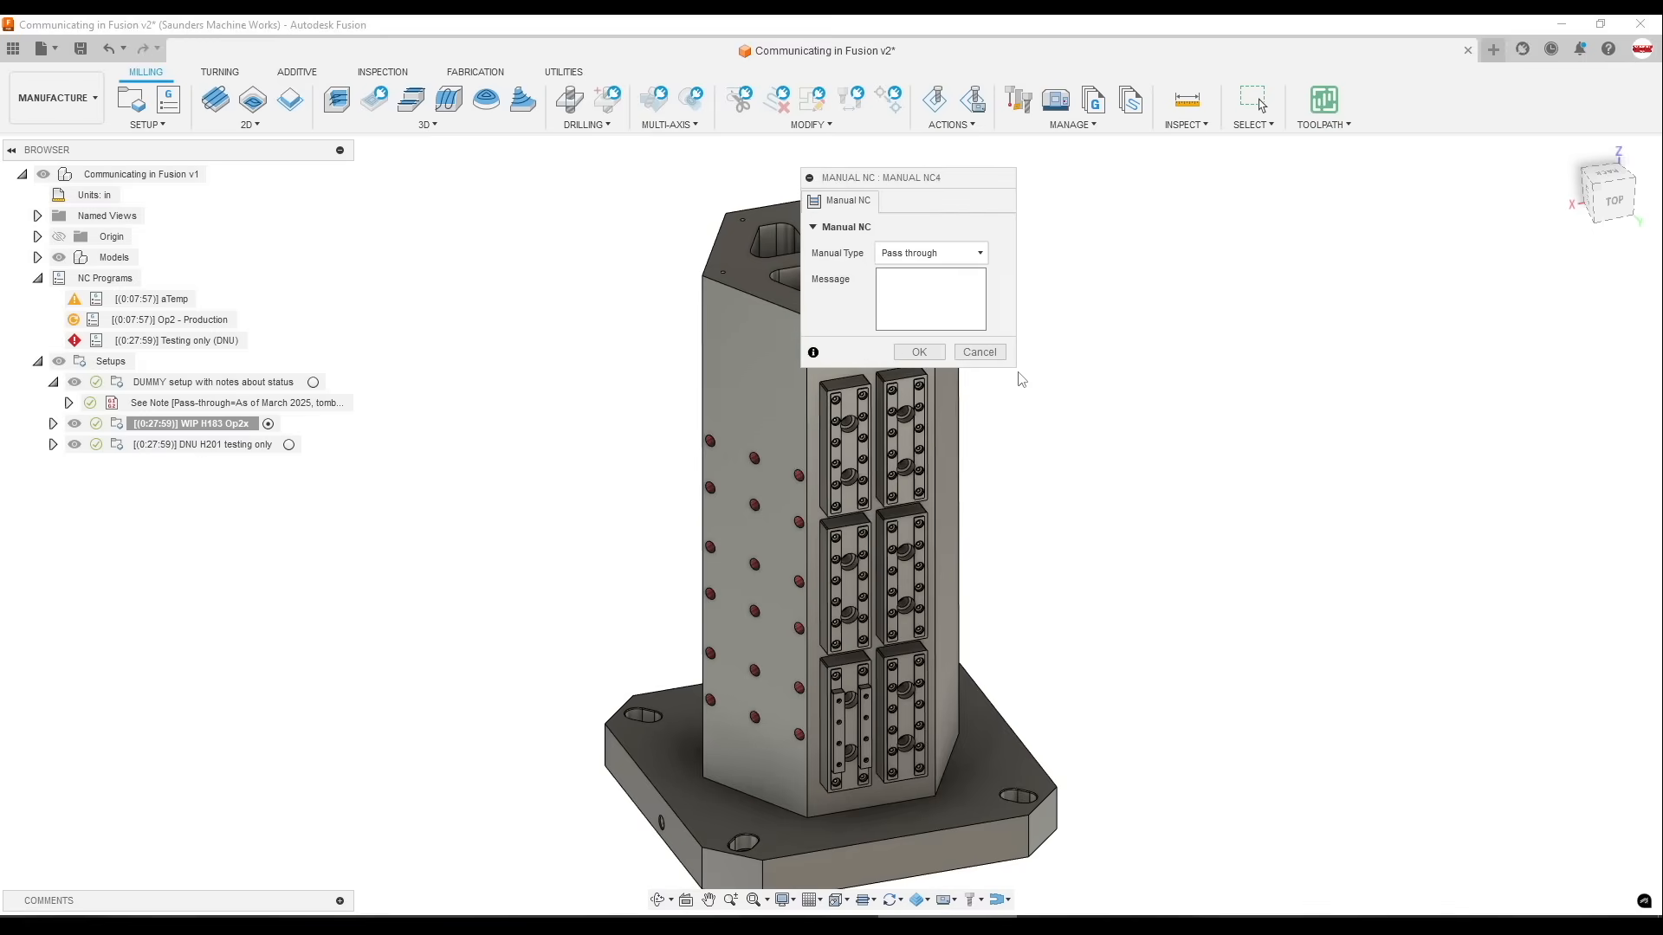
pyautogui.moveTo(1015, 377); pyautogui.dragTo(1463, 648)
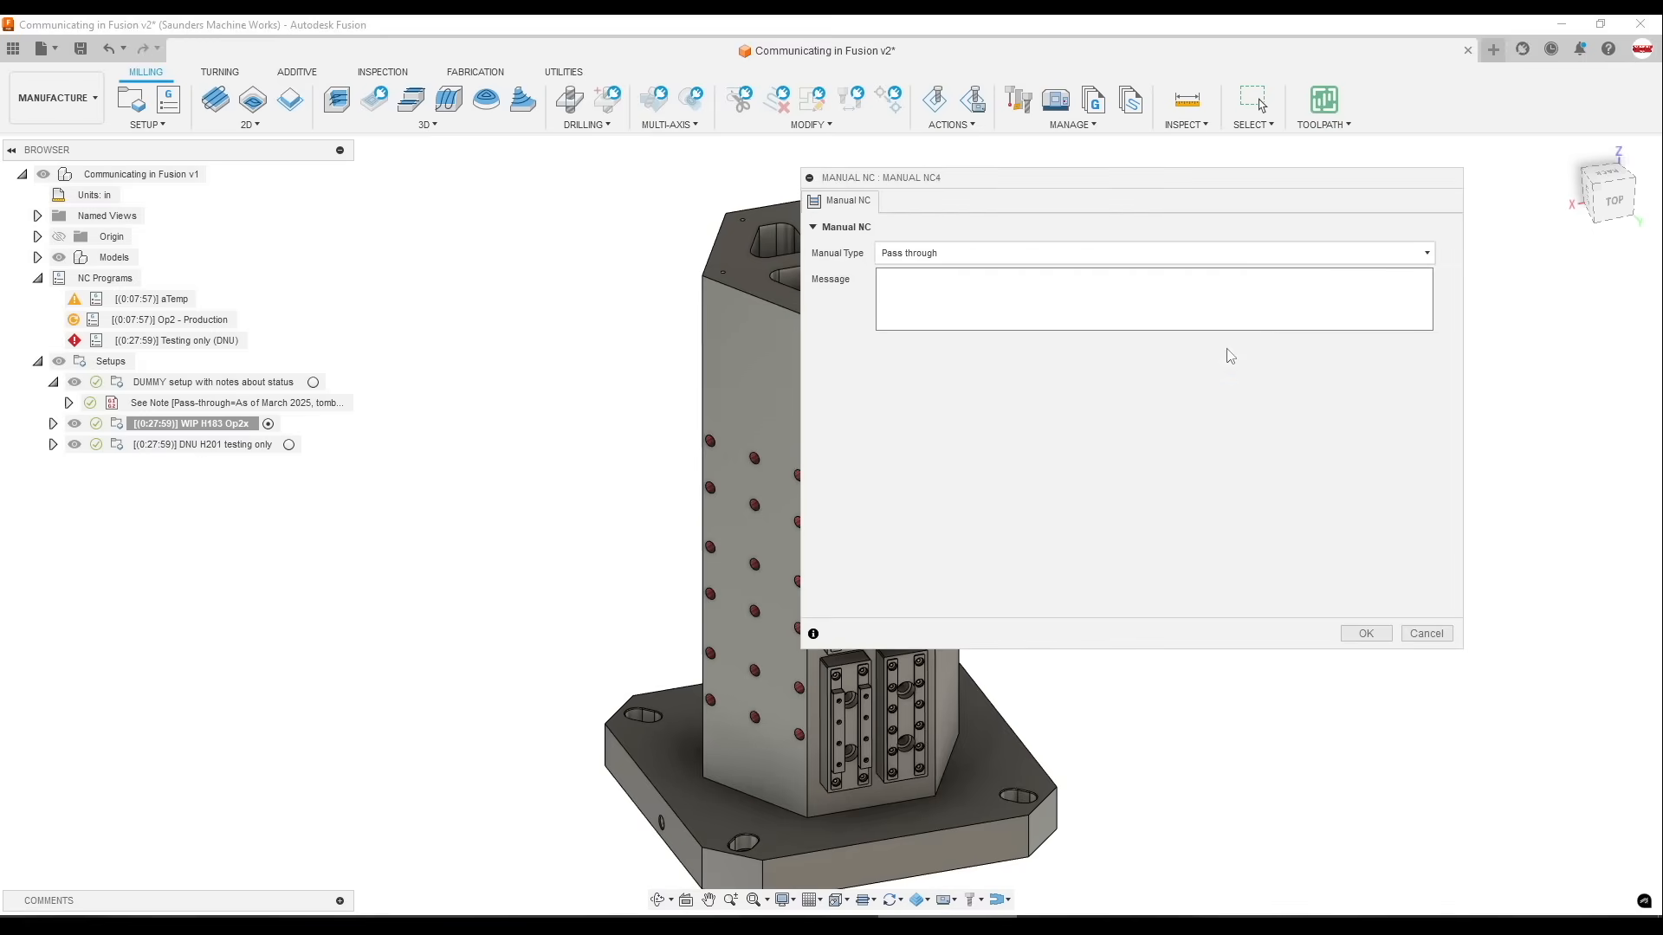
pyautogui.click(1218, 304)
pyautogui.click(1427, 633)
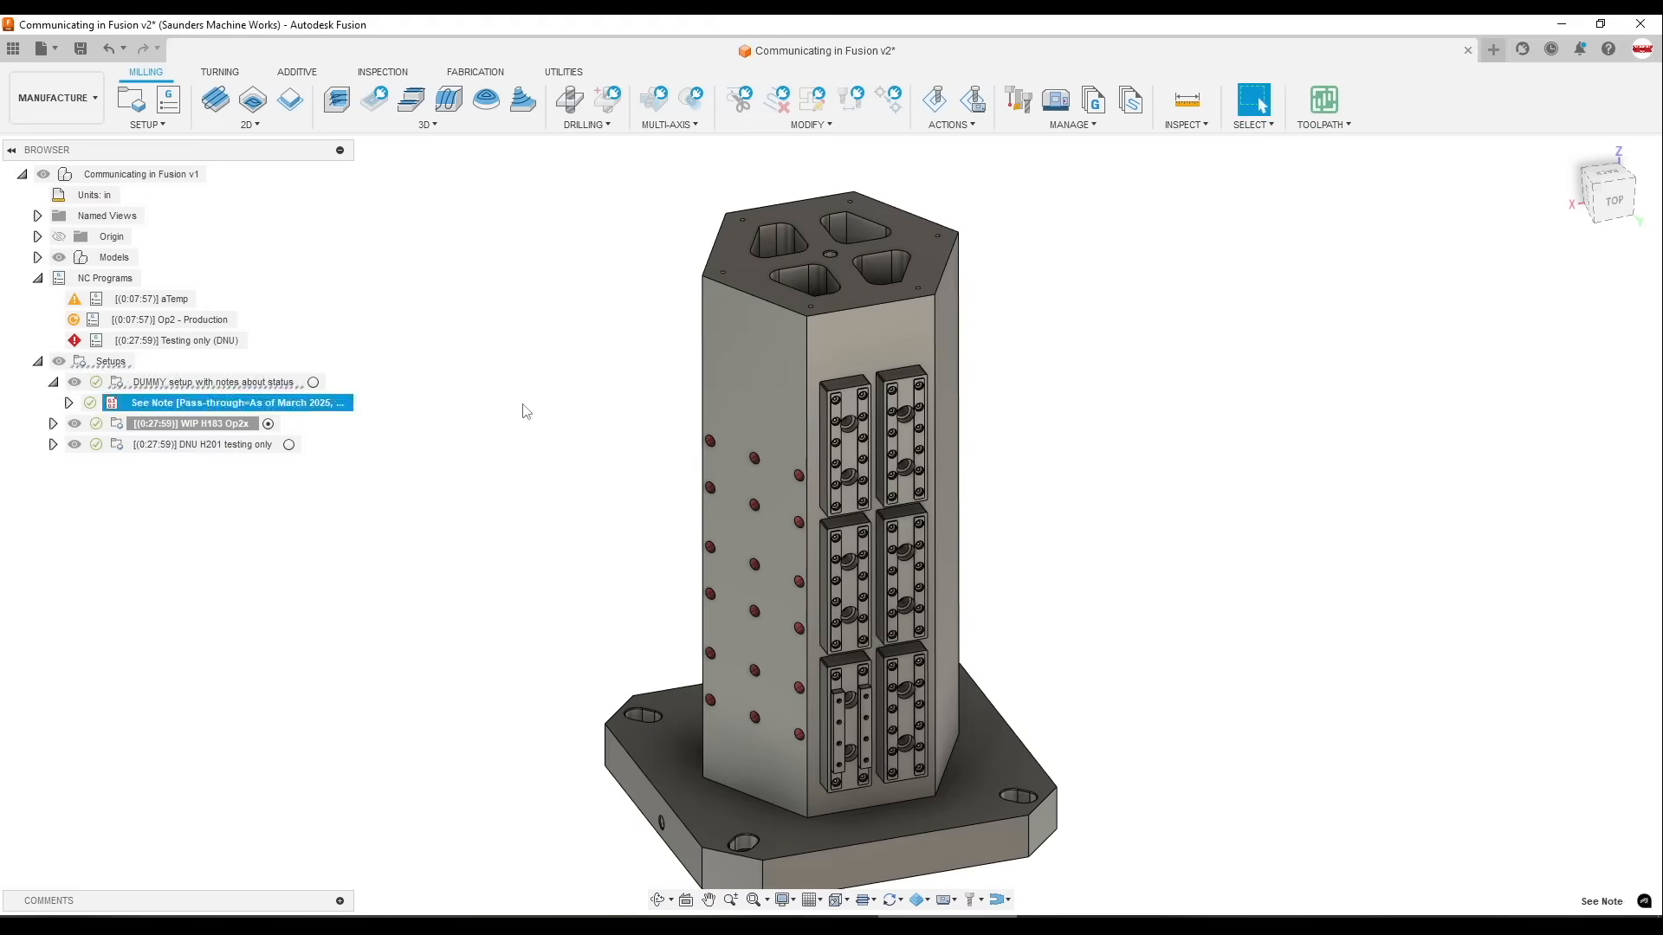
# Reopen See Note to check its message, cancel, and collapse the DUMMY setup
pyautogui.doubleClick(240, 403)
pyautogui.click(1006, 278)
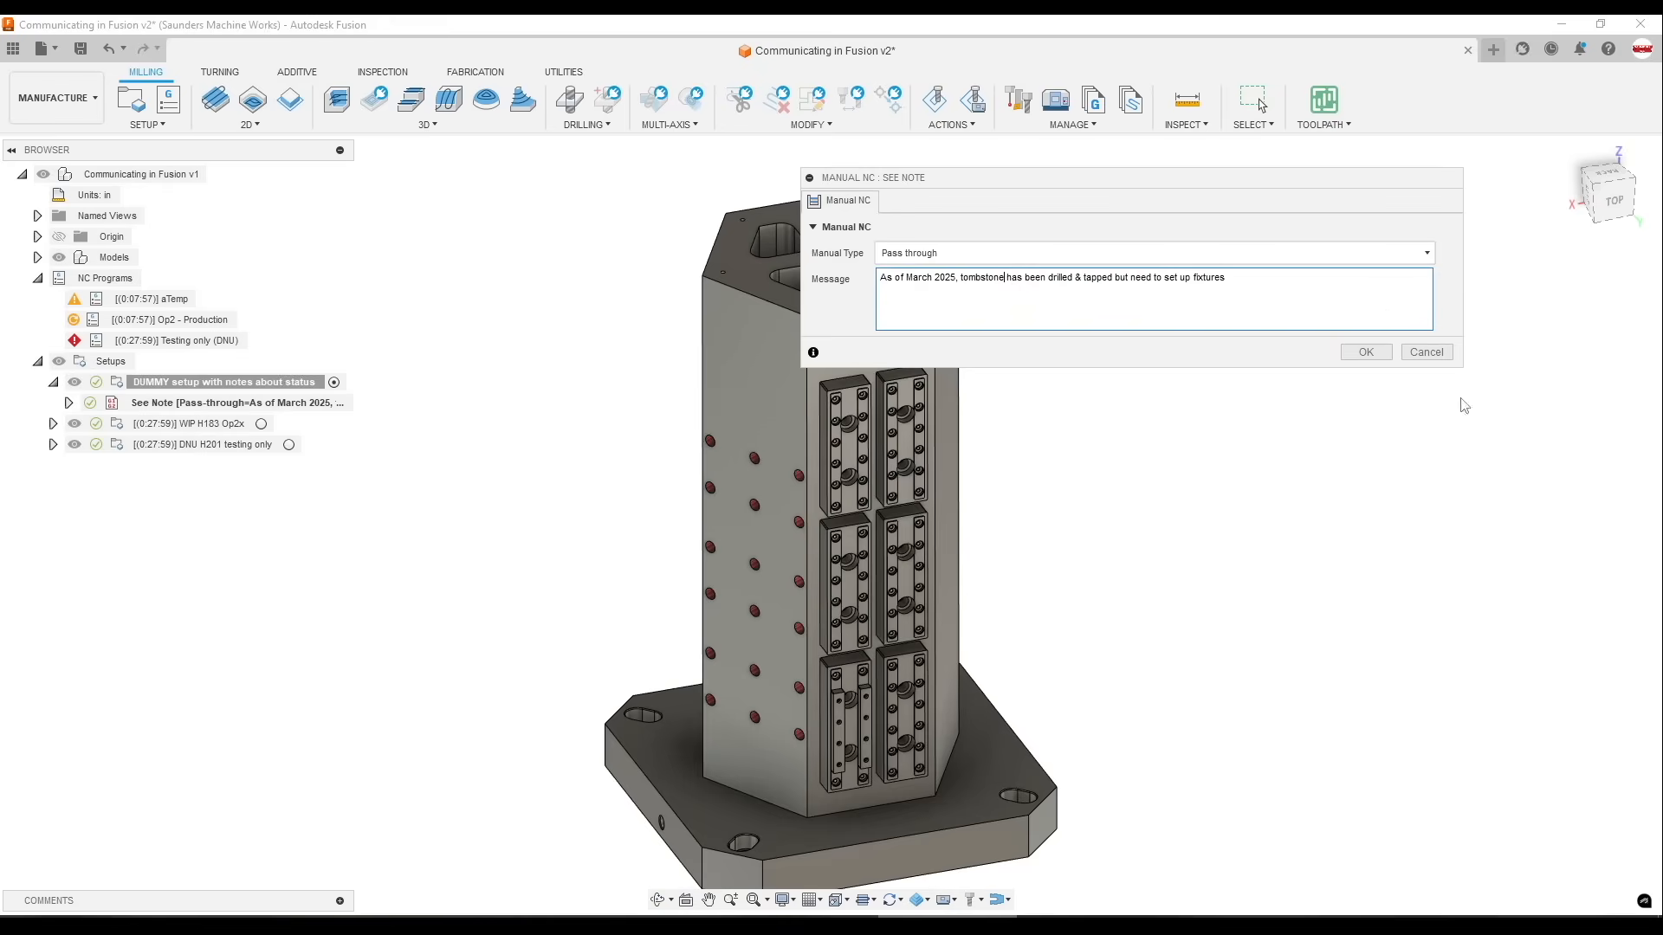
pyautogui.click(1428, 353)
pyautogui.click(195, 403)
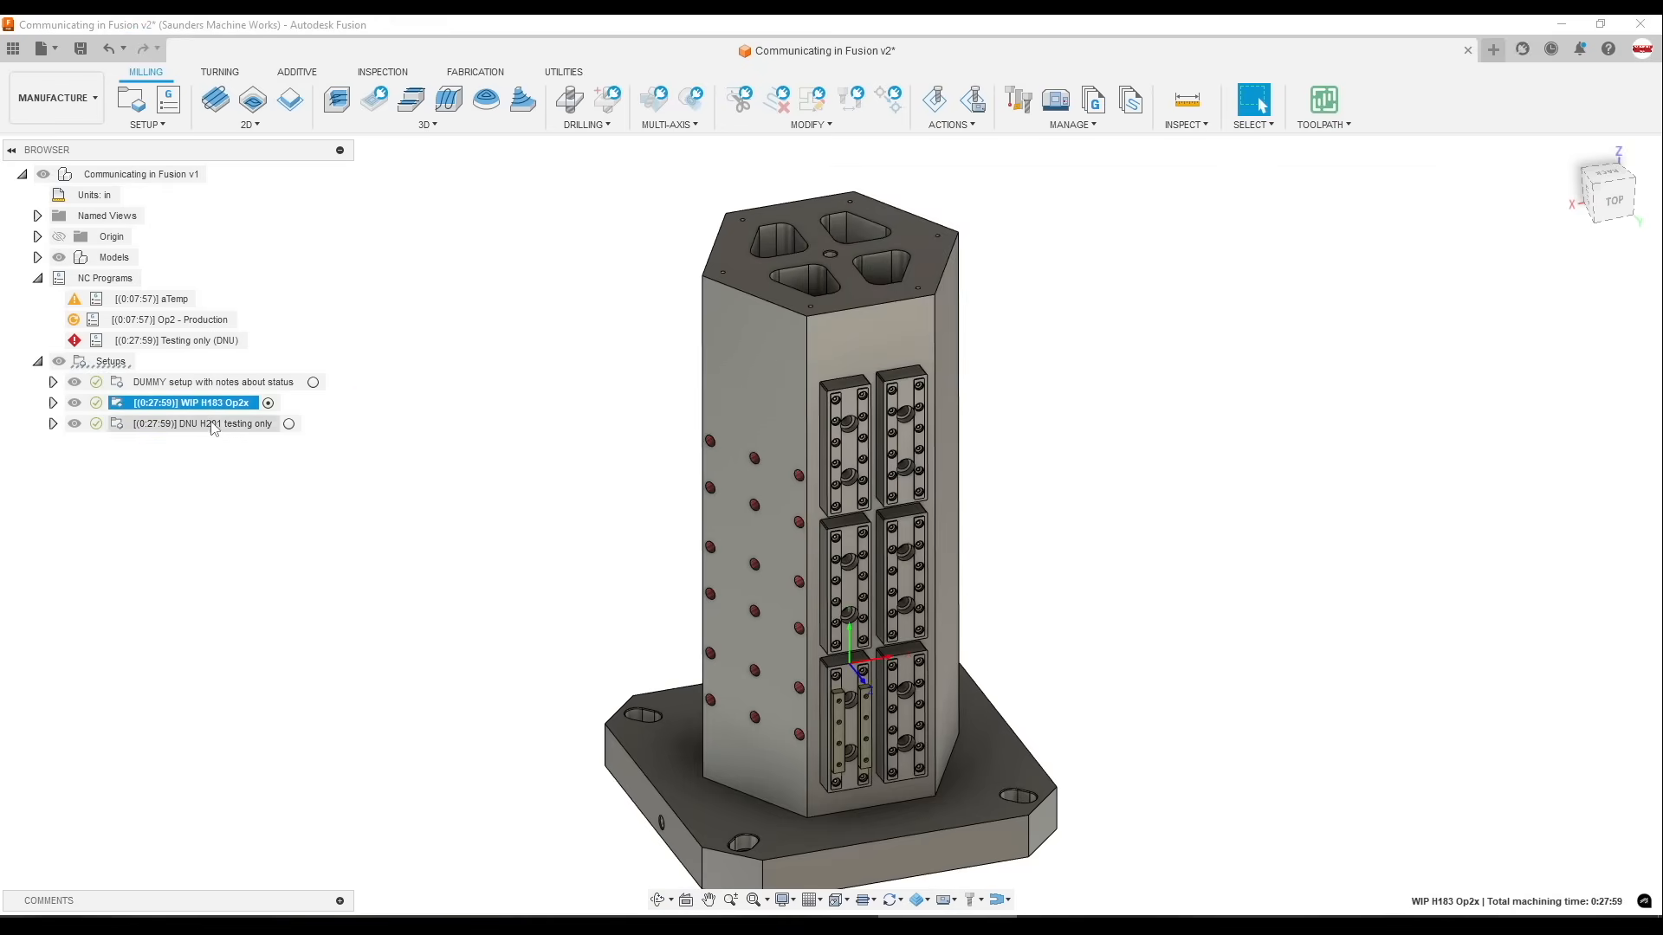
pyautogui.doubleClick(197, 403)
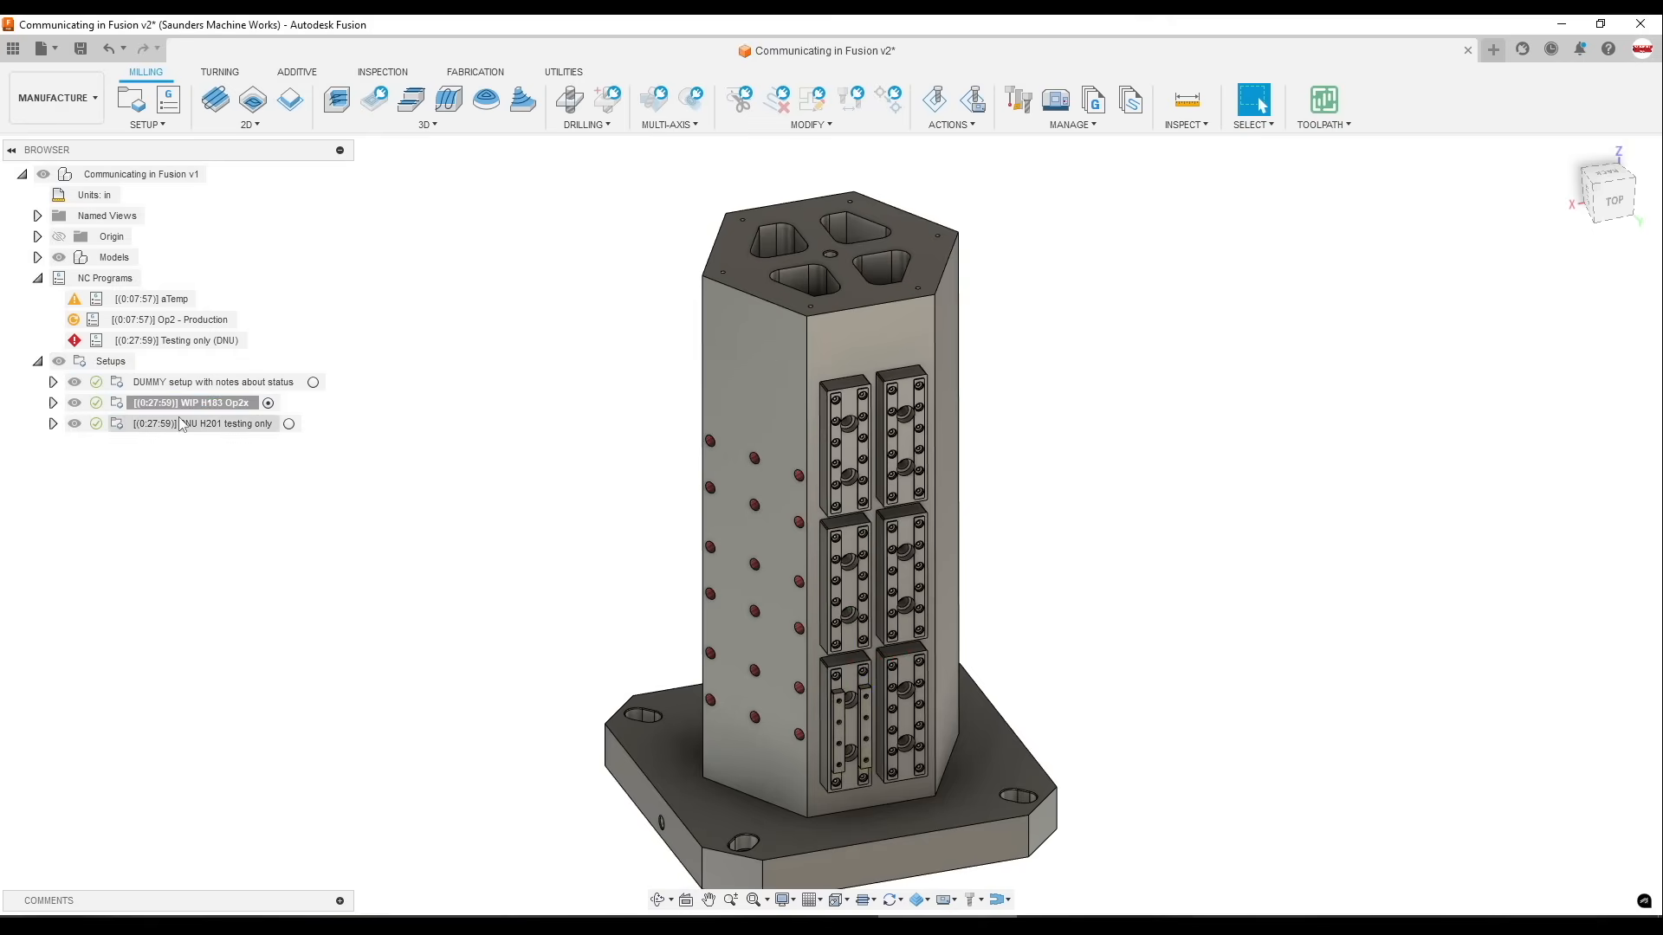
# Review the WIP H183 Op2x setup's Post Process settings, confirming WCS offset 183
pyautogui.doubleClick(197, 402)
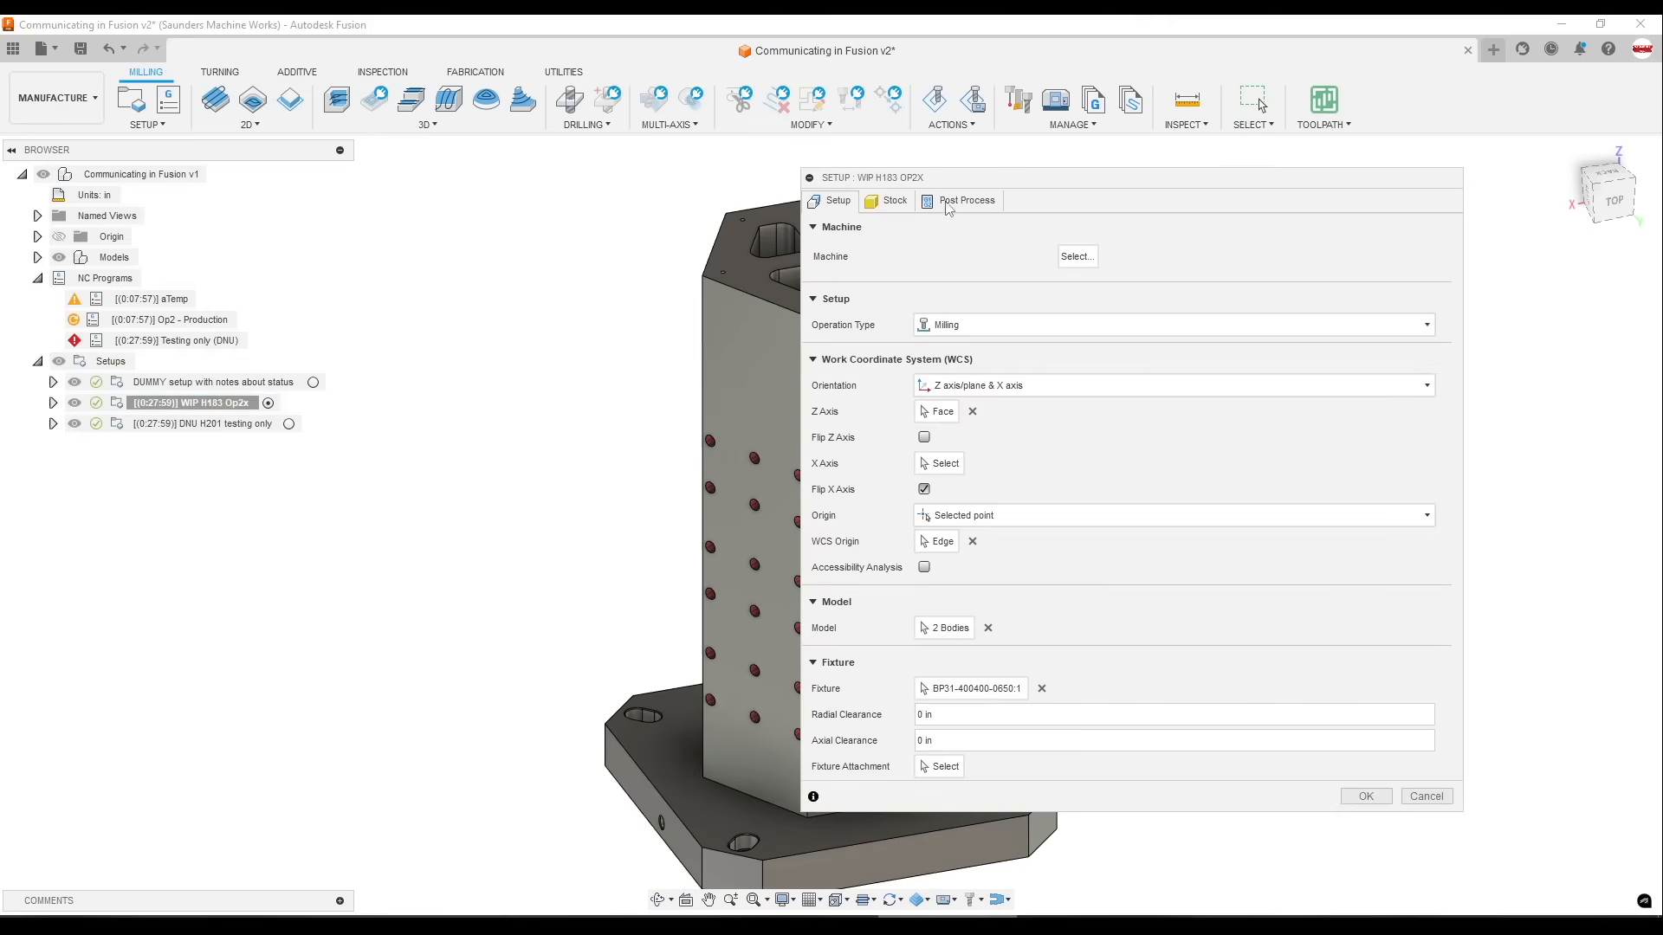
pyautogui.click(958, 200)
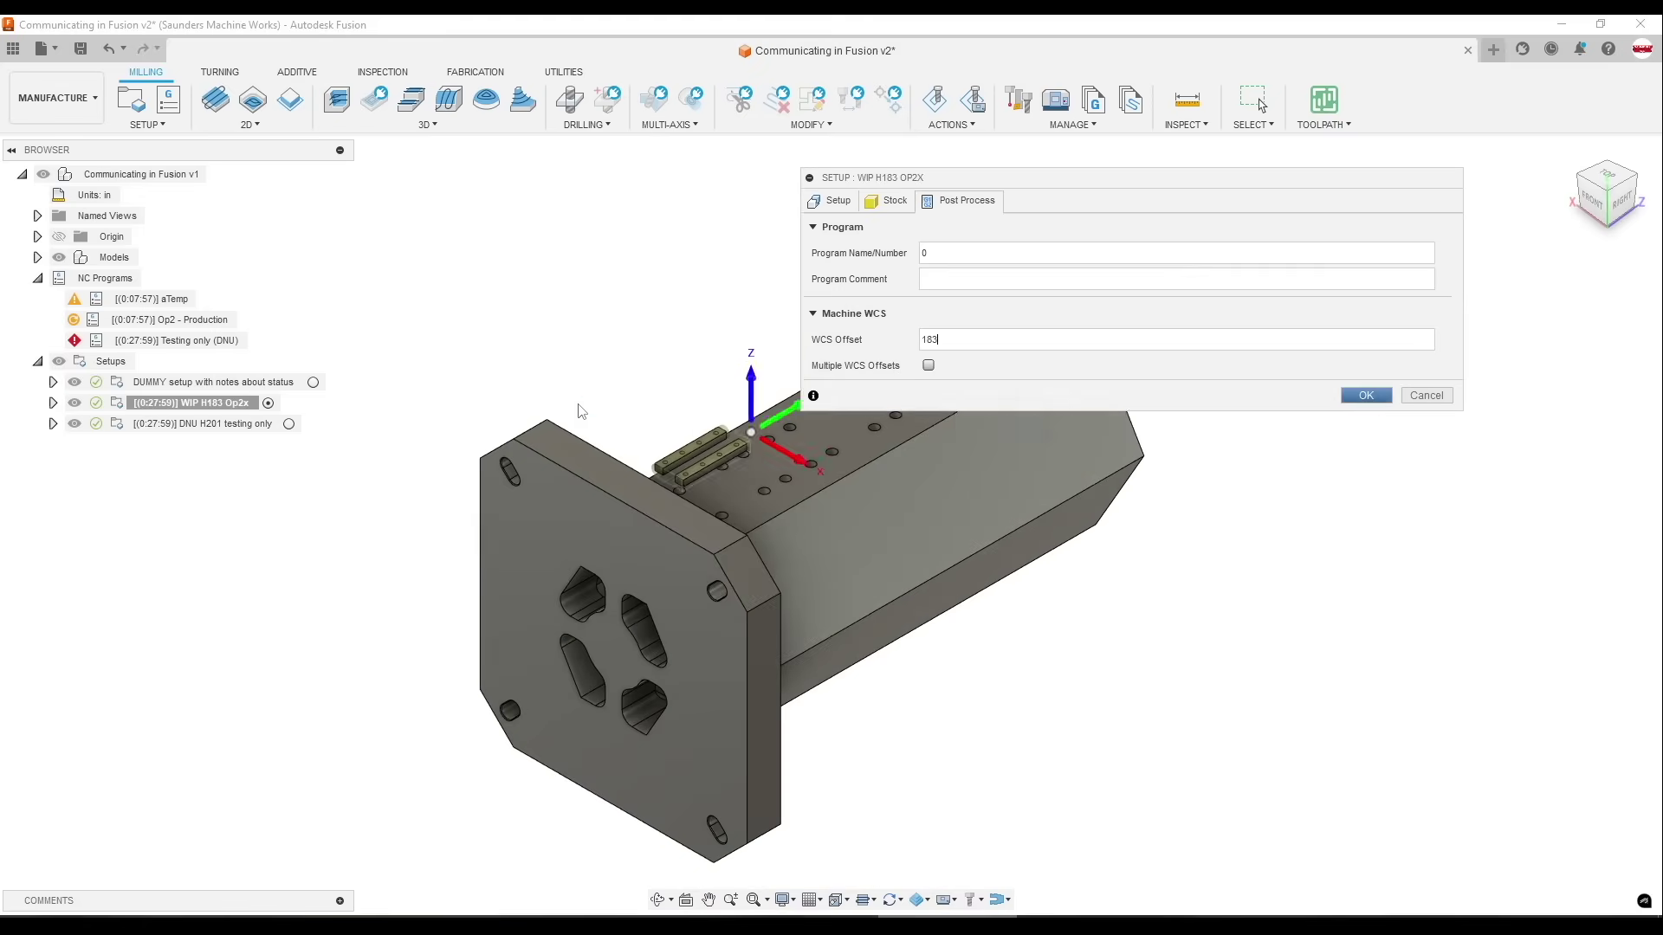
pyautogui.press('Return')
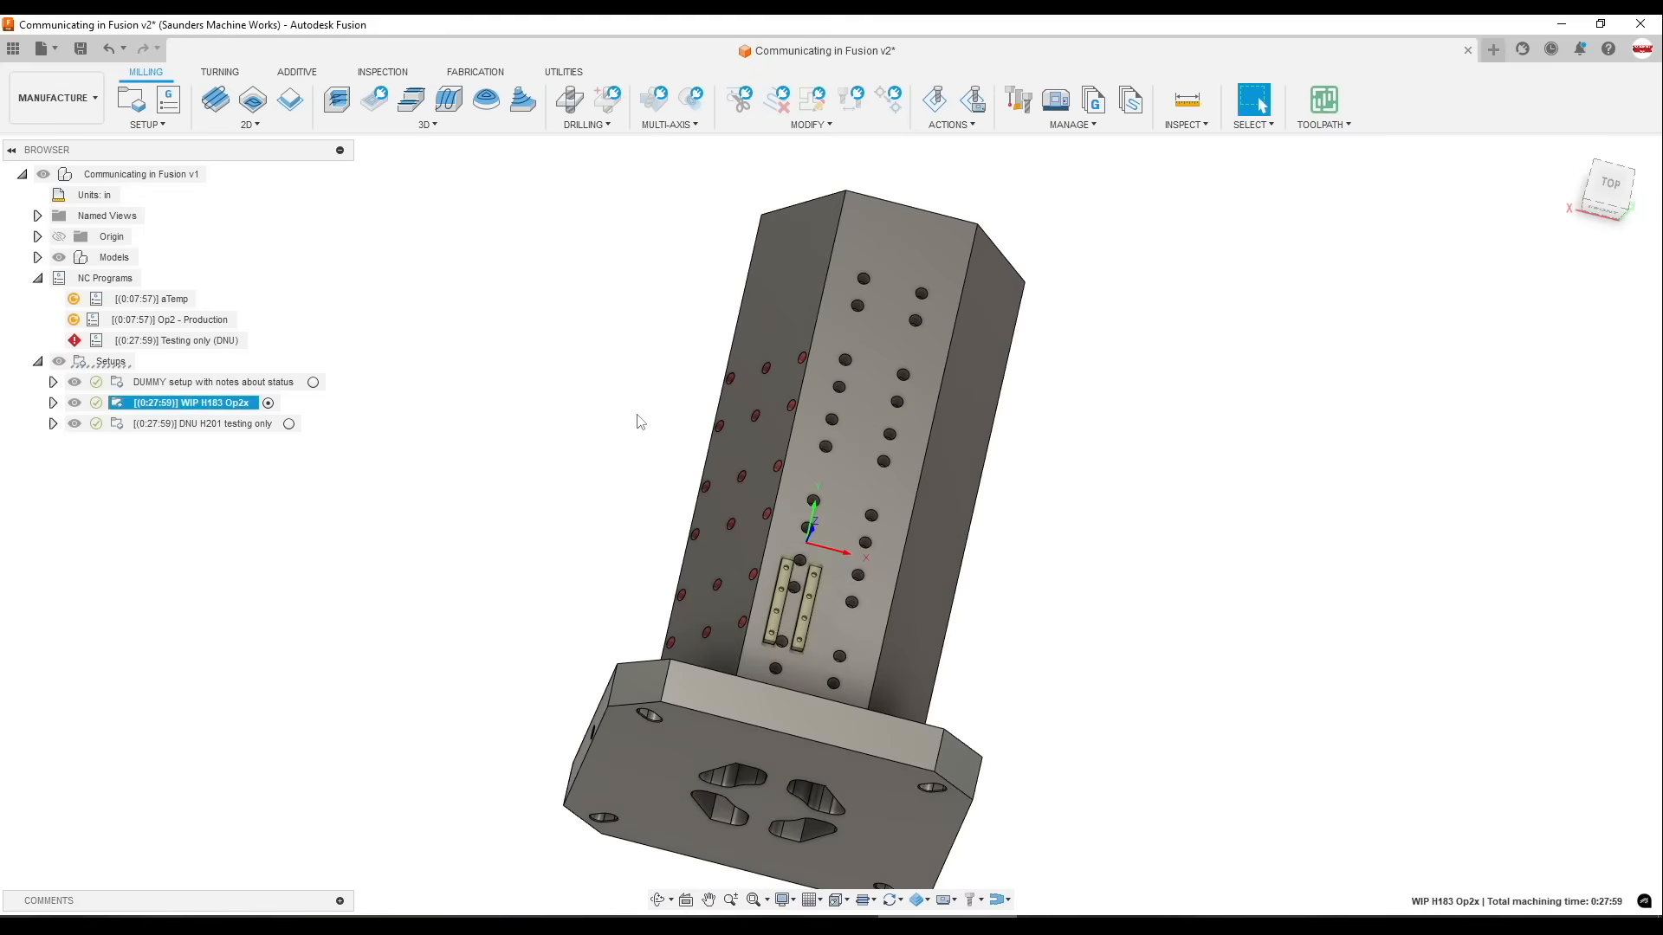
pyautogui.doubleClick(223, 404)
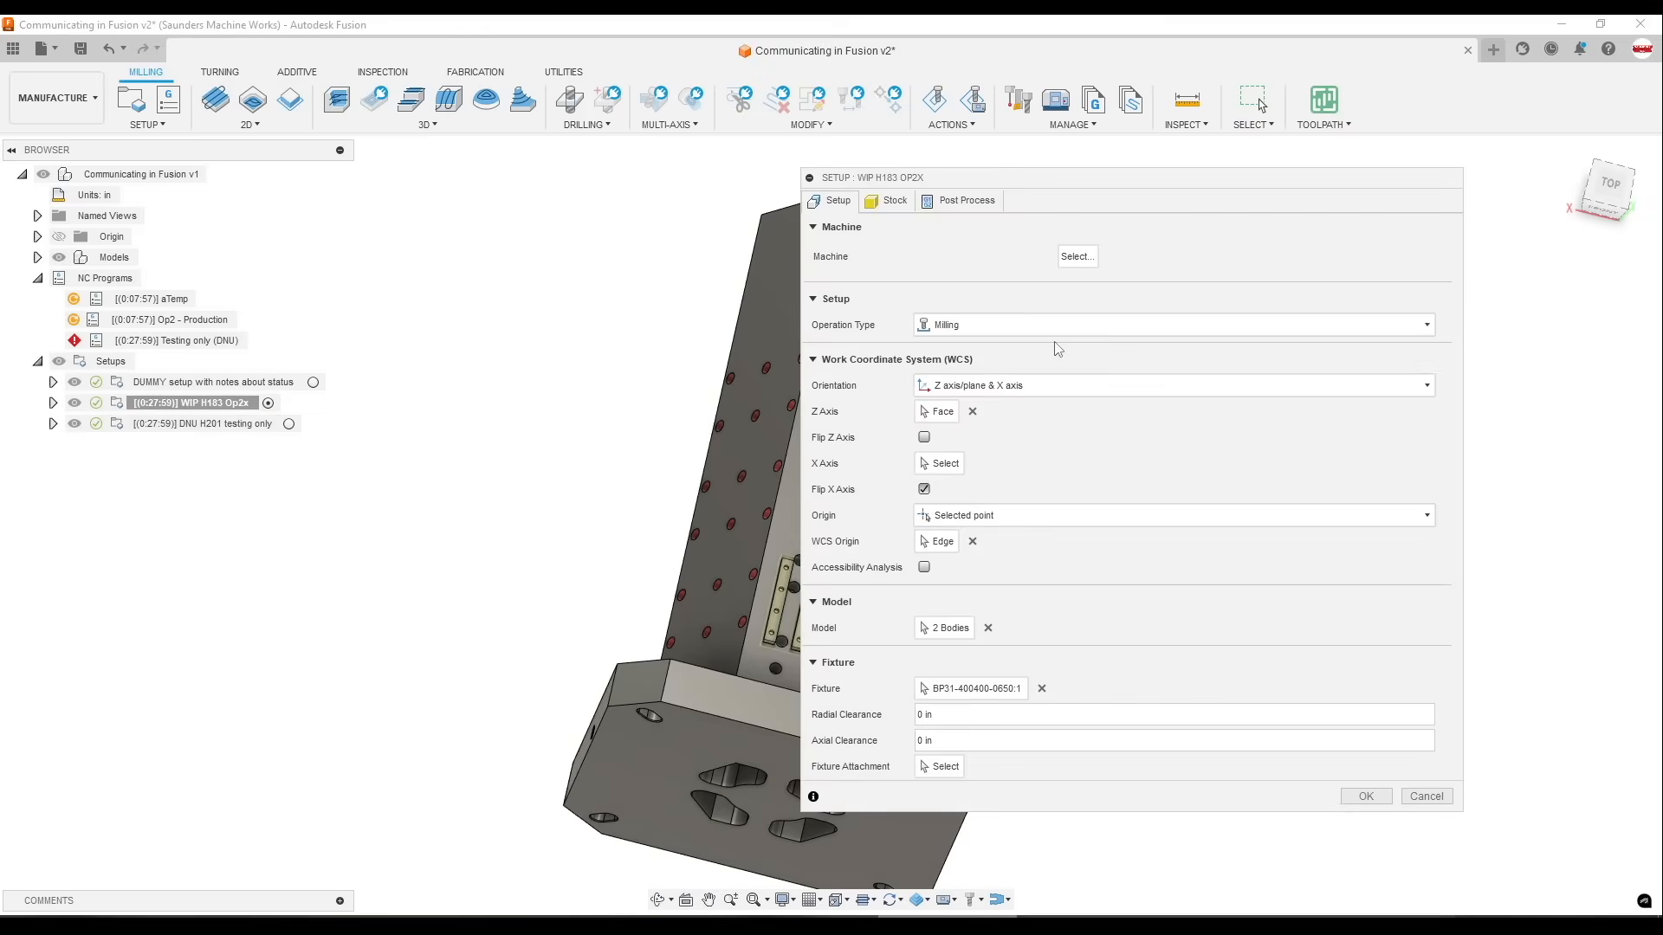
pyautogui.click(968, 200)
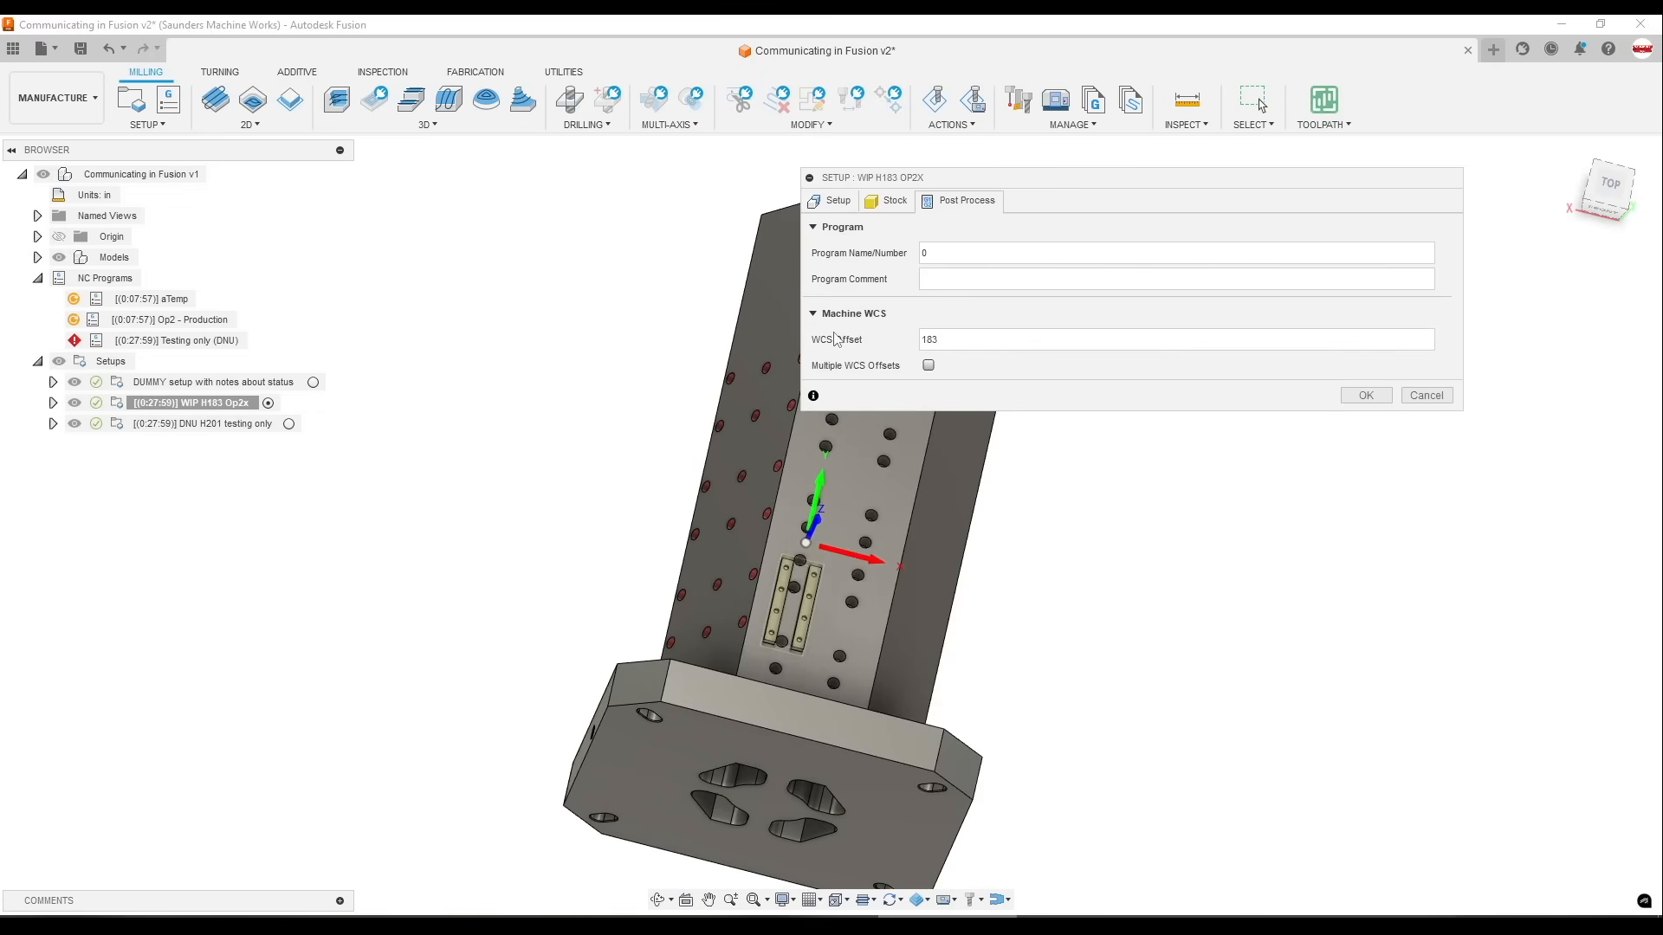
pyautogui.doubleClick(929, 340)
pyautogui.click(1366, 396)
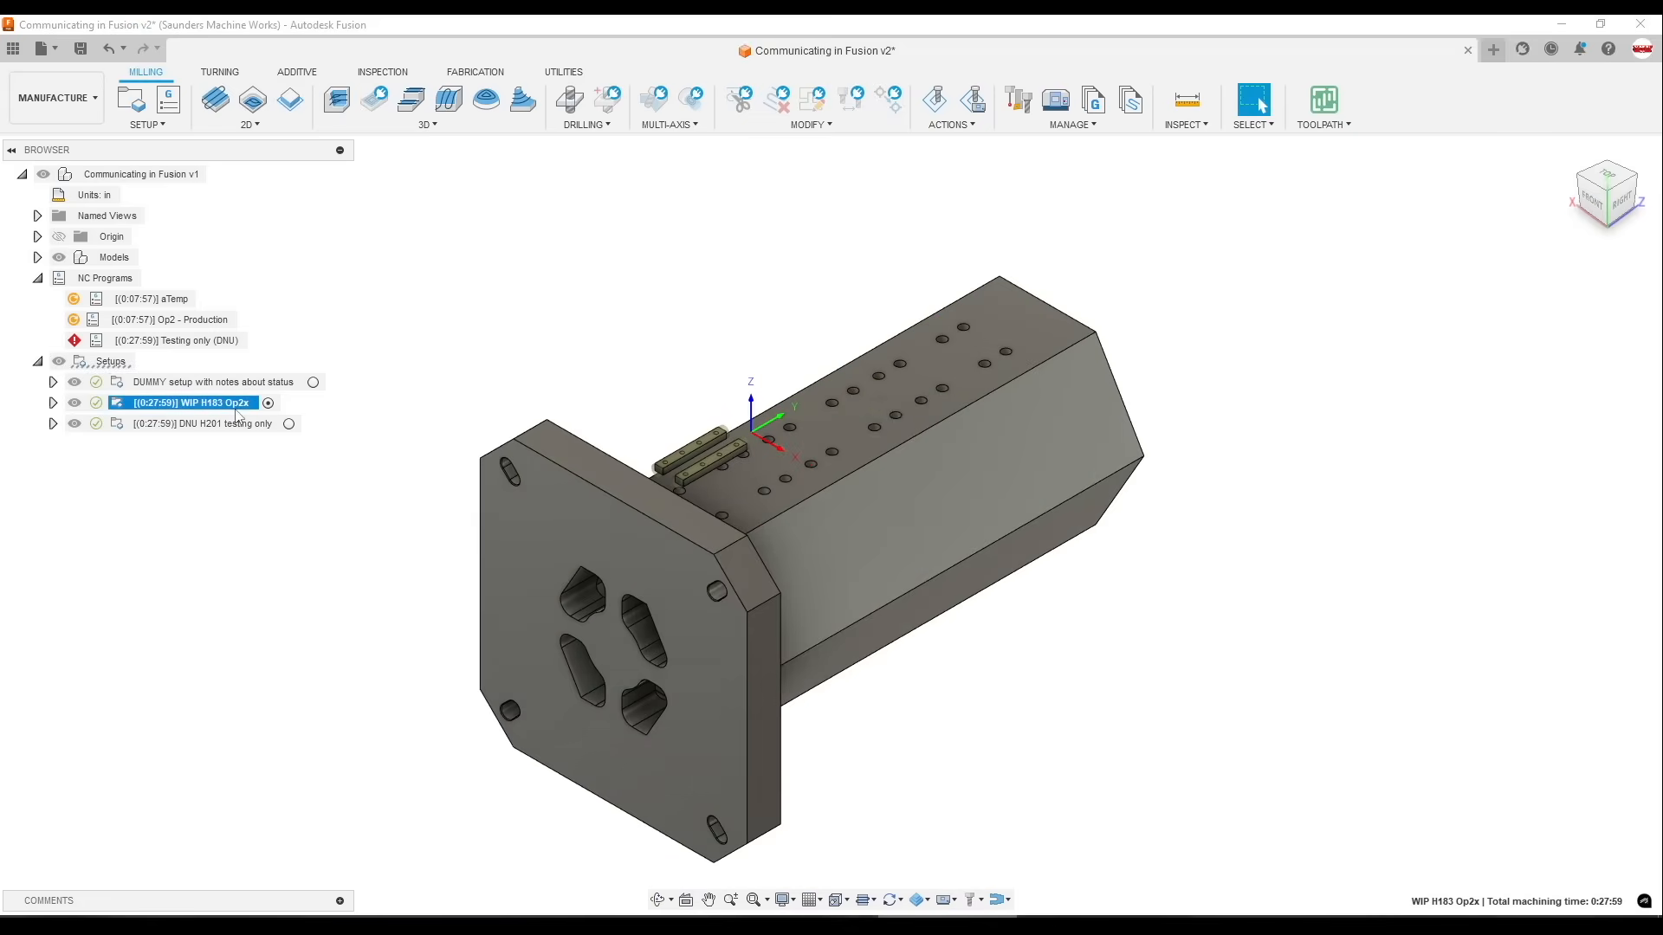
pyautogui.moveTo(493, 319)
pyautogui.keyDown('shift'); pyautogui.mouseDown()
pyautogui.moveTo(1082, 526)
pyautogui.moveTo(1066, 533)
pyautogui.mouseUp(); pyautogui.keyUp('shift')
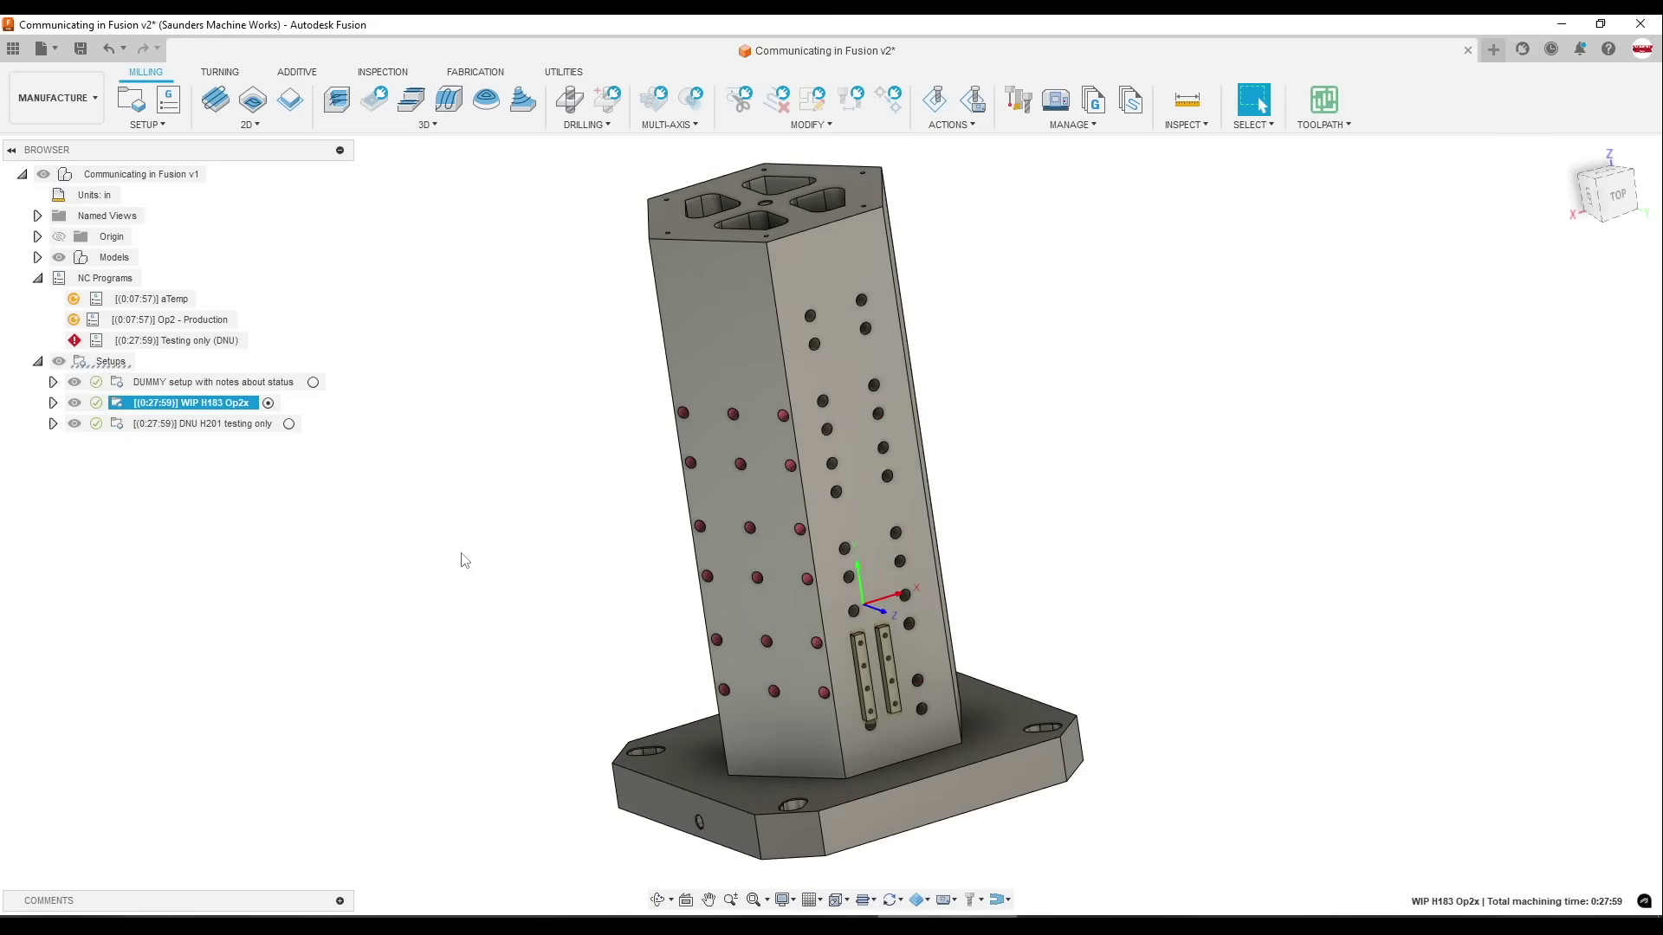
# Enable Multiple WCS Offsets for the setup and expand it to preview the Pattern2 toolpaths
pyautogui.doubleClick(194, 403)
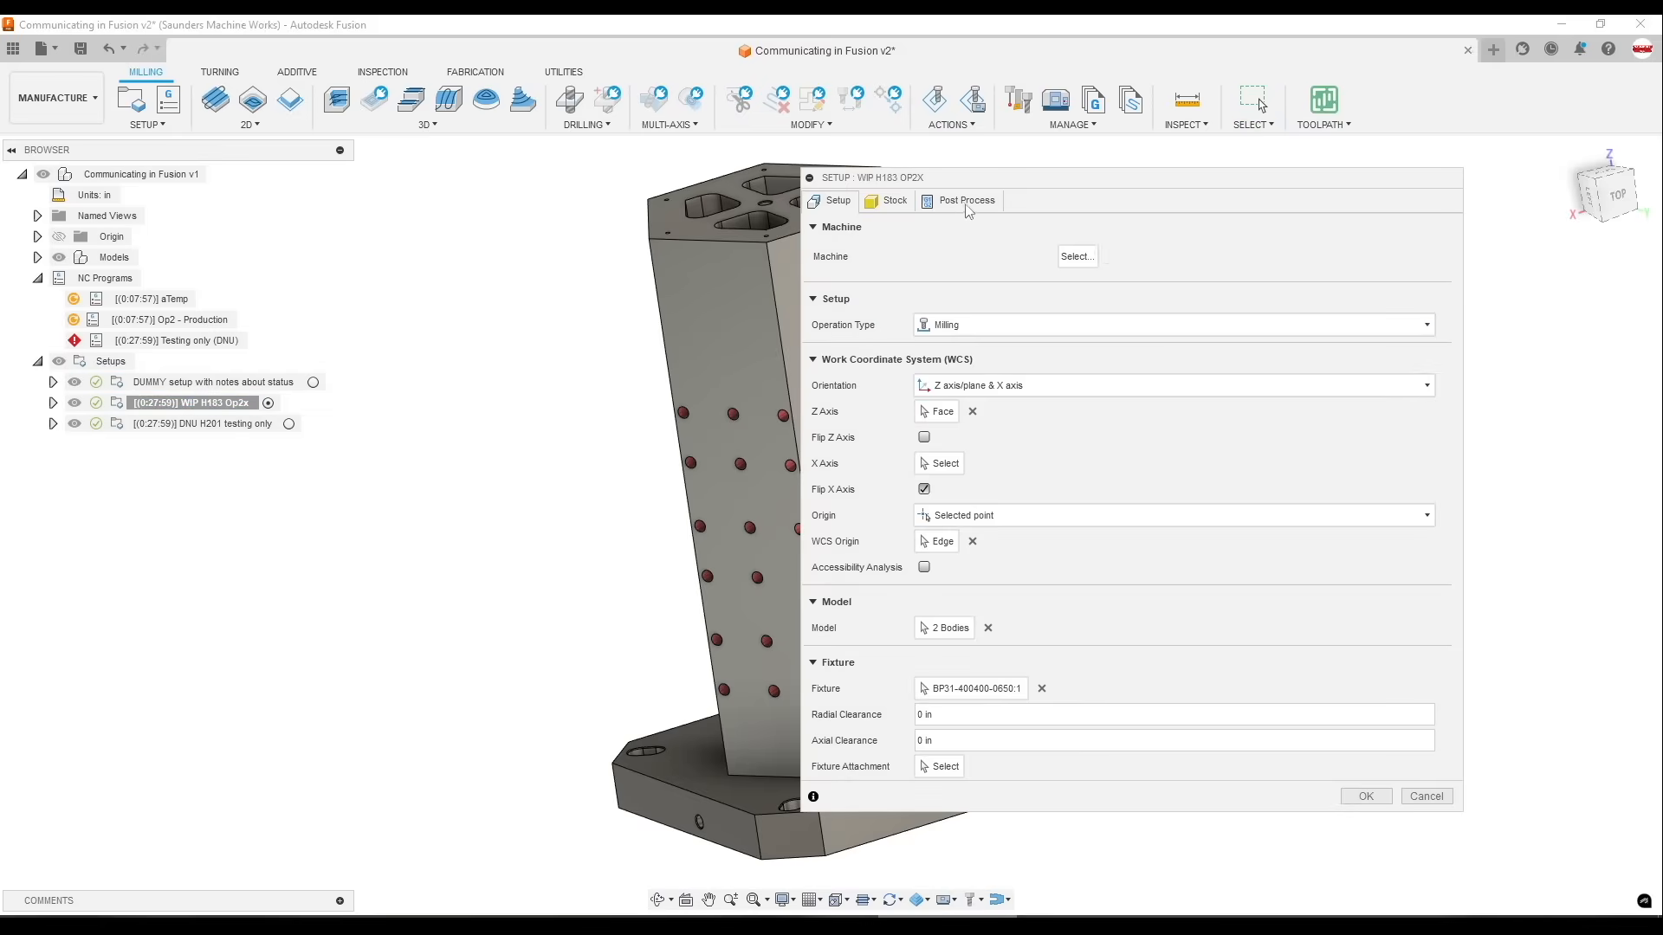
pyautogui.click(967, 201)
pyautogui.click(927, 366)
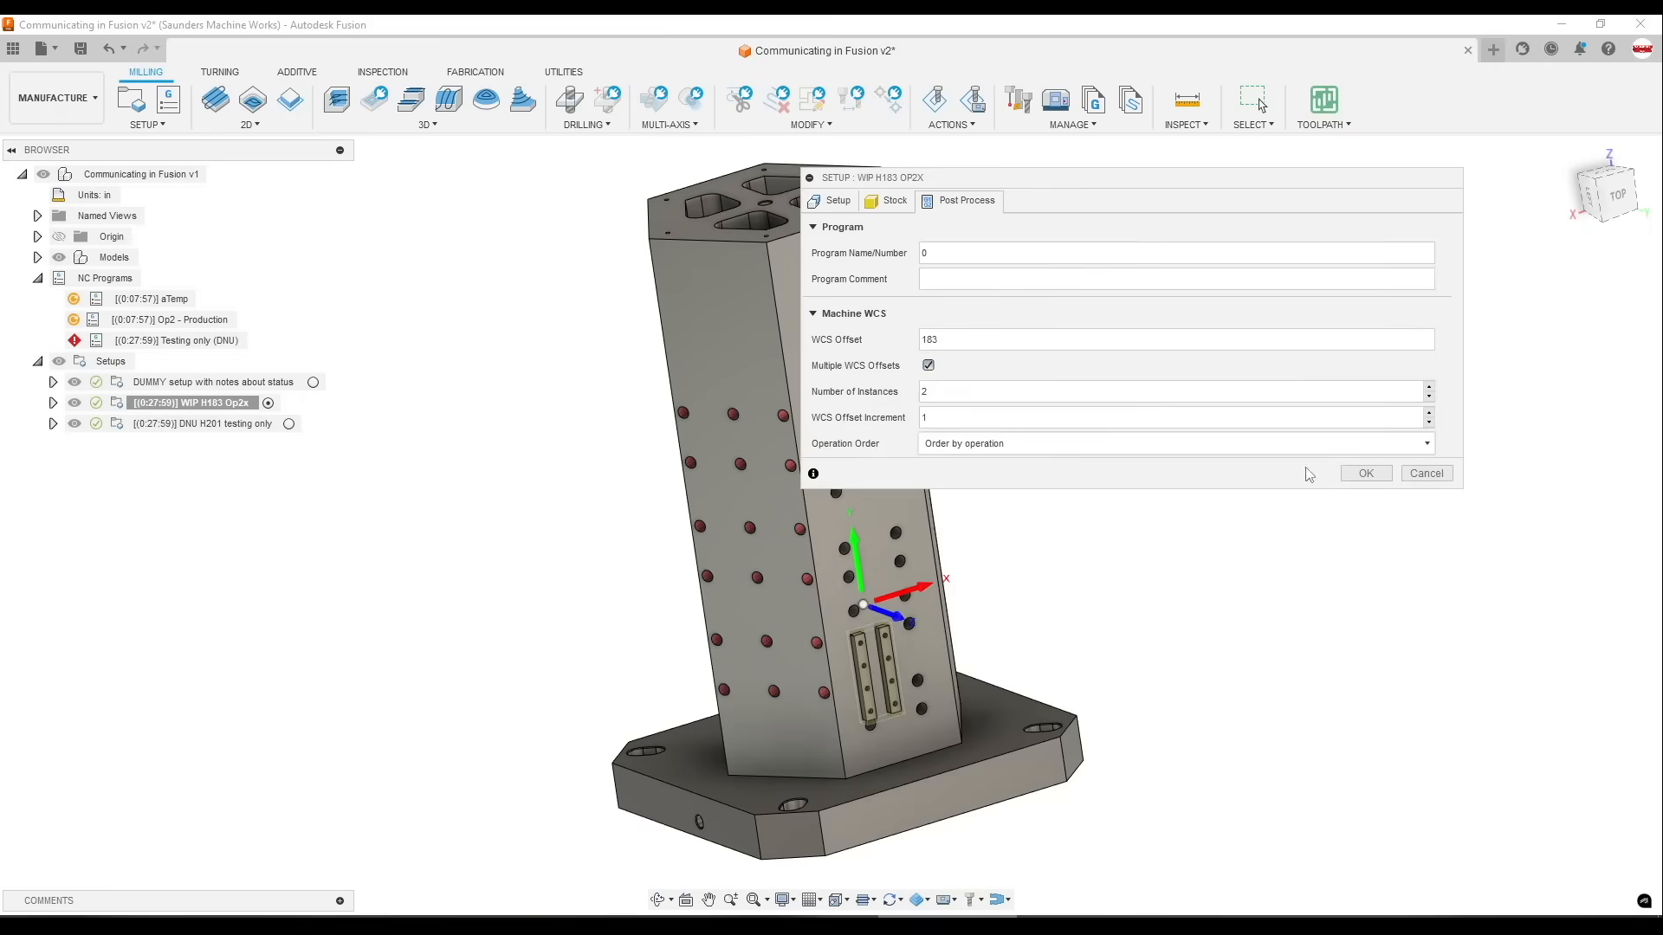
pyautogui.click(1426, 473)
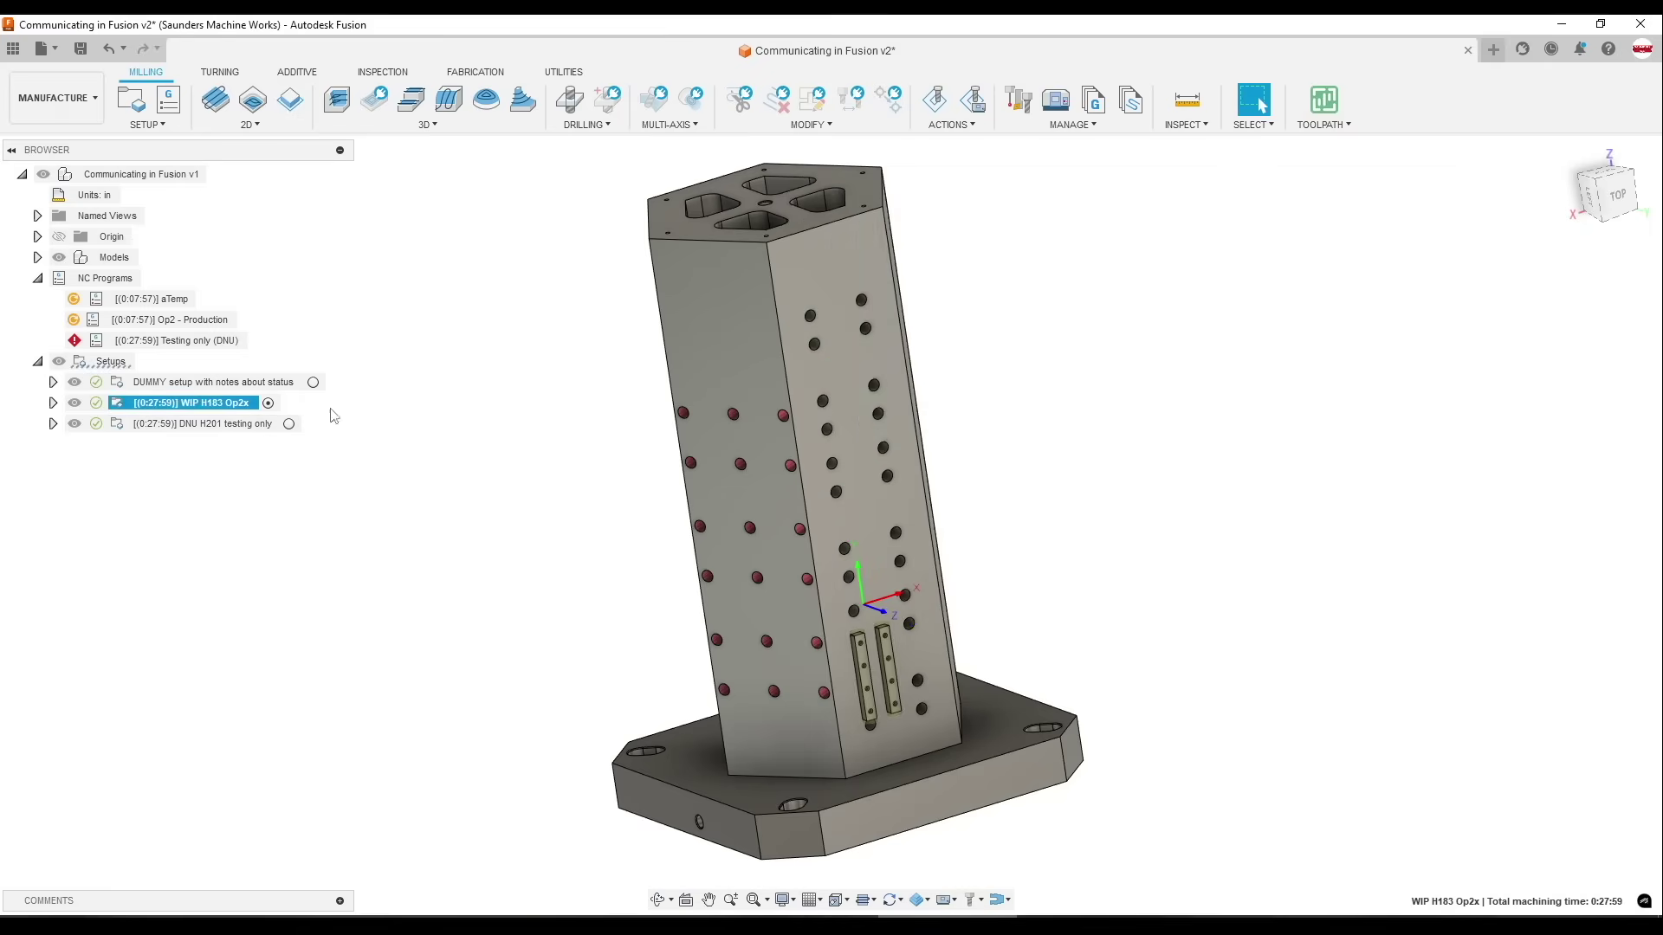
pyautogui.click(53, 403)
pyautogui.click(221, 425)
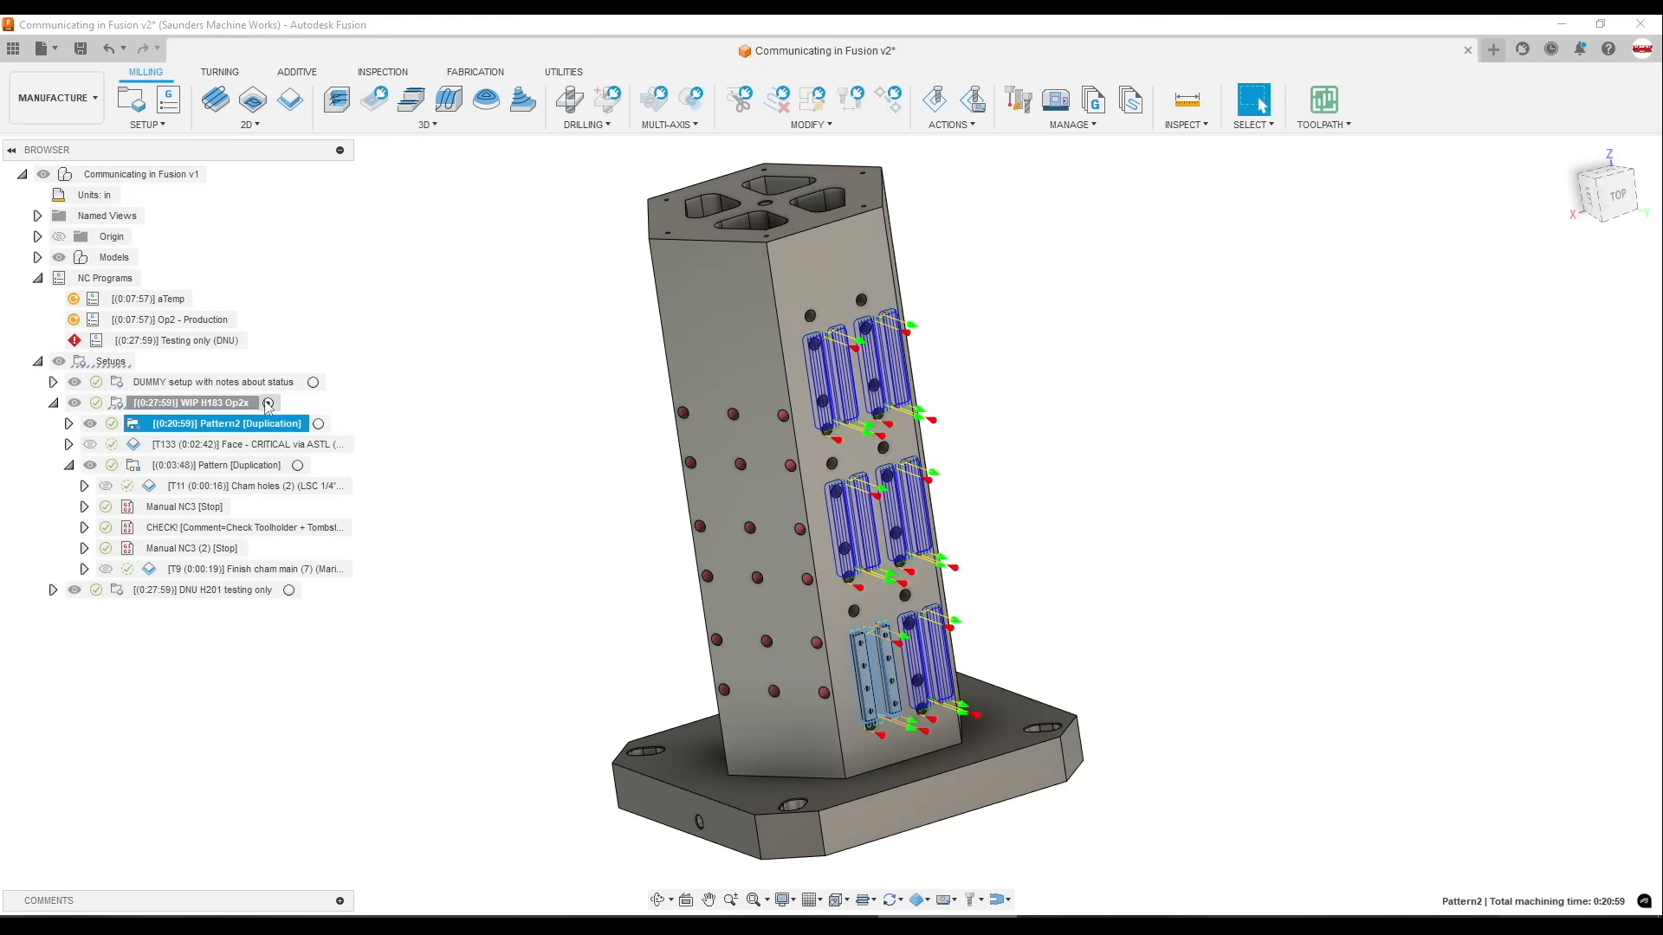
pyautogui.click(402, 407)
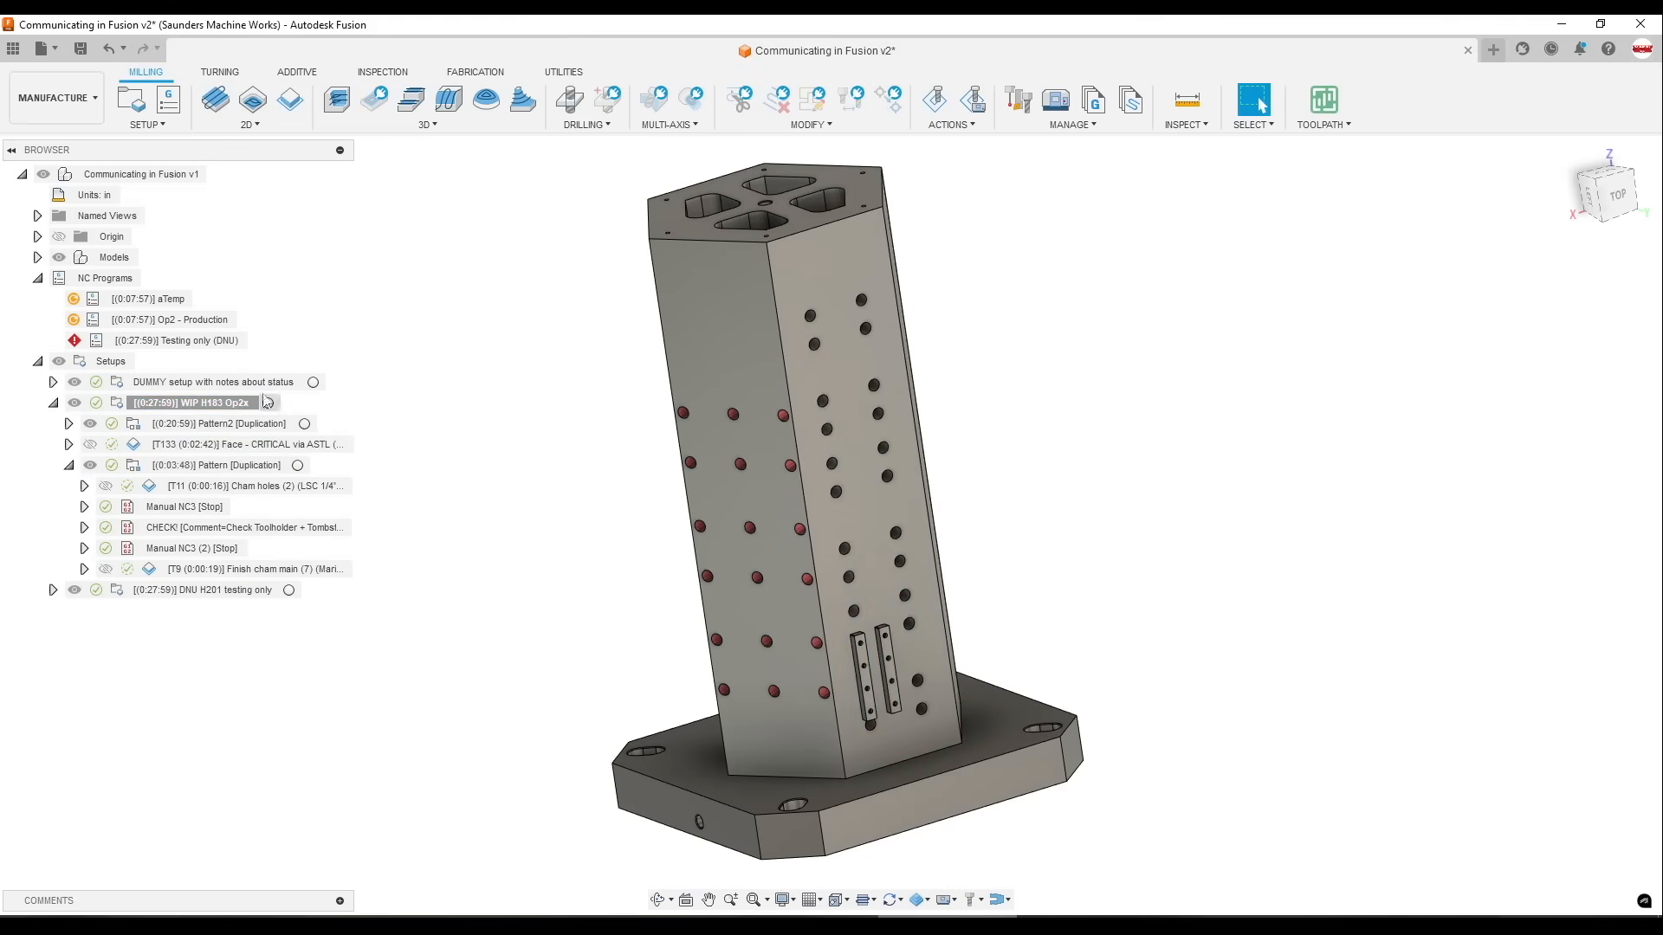
pyautogui.click(194, 404)
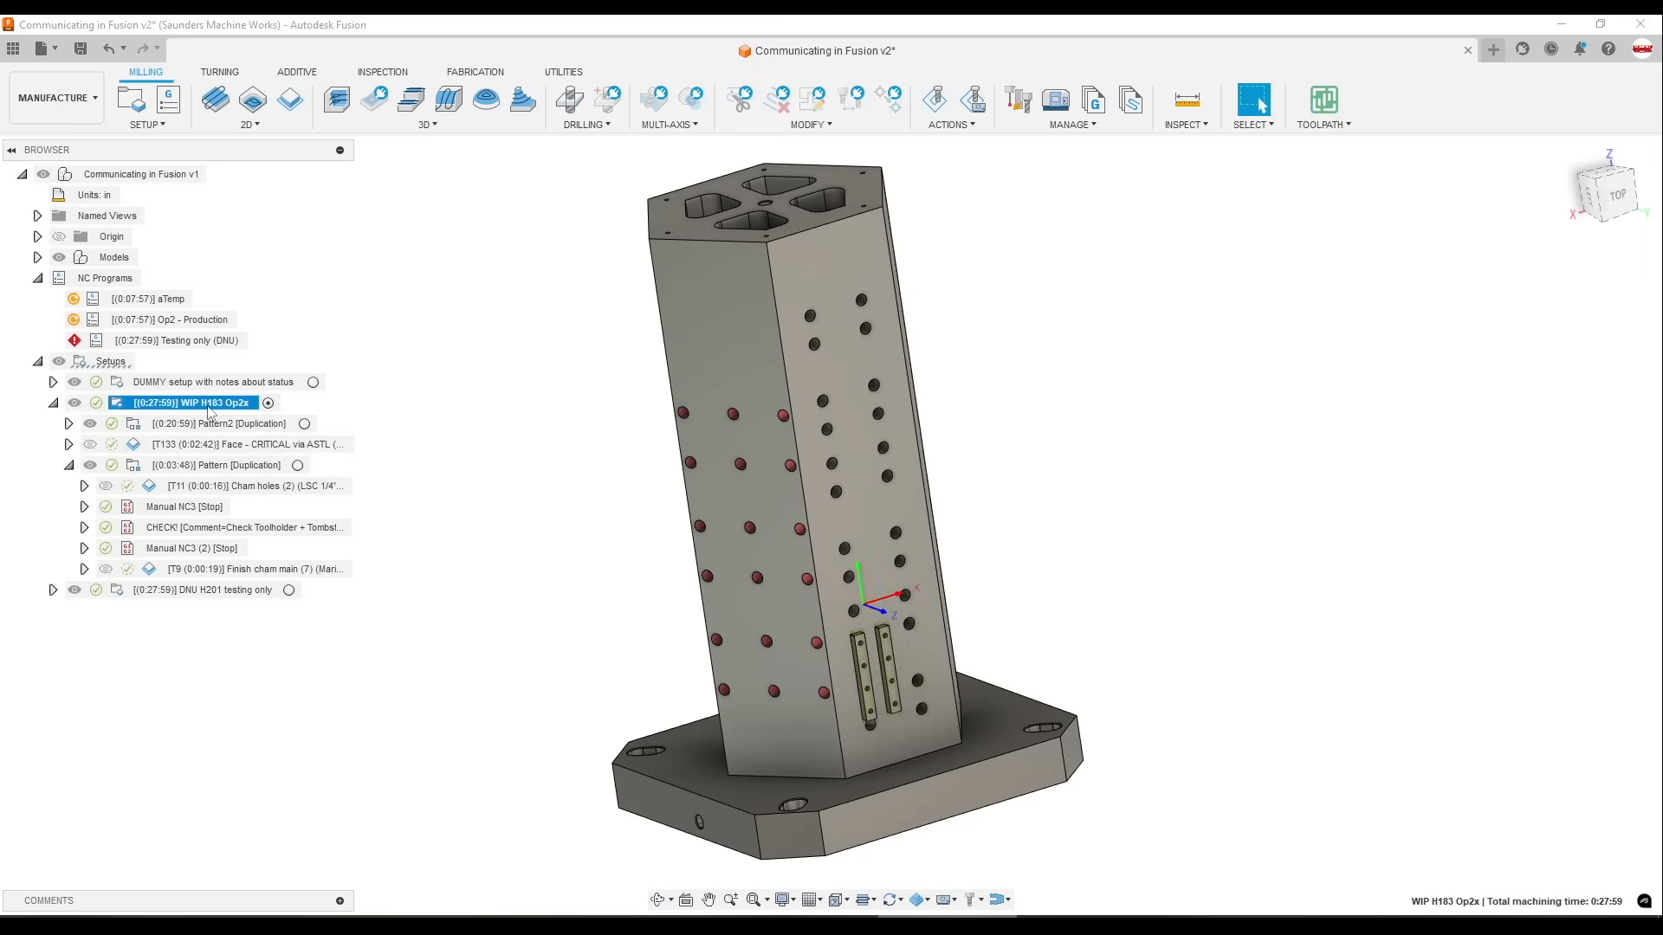
pyautogui.click(212, 444)
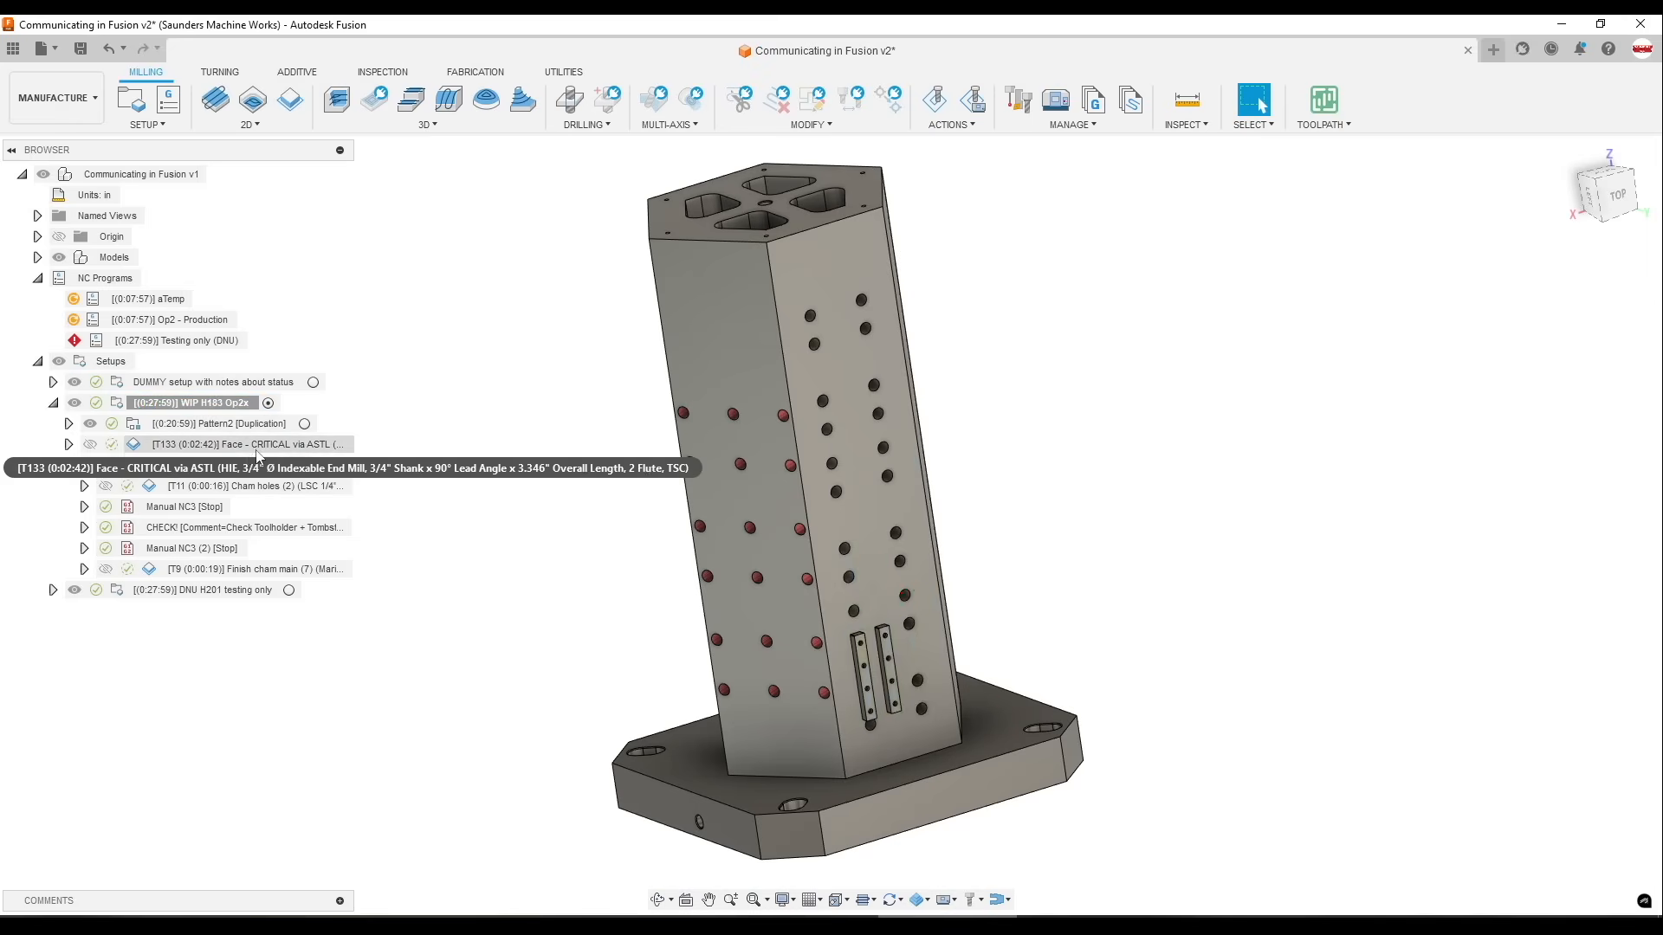
pyautogui.click(212, 444)
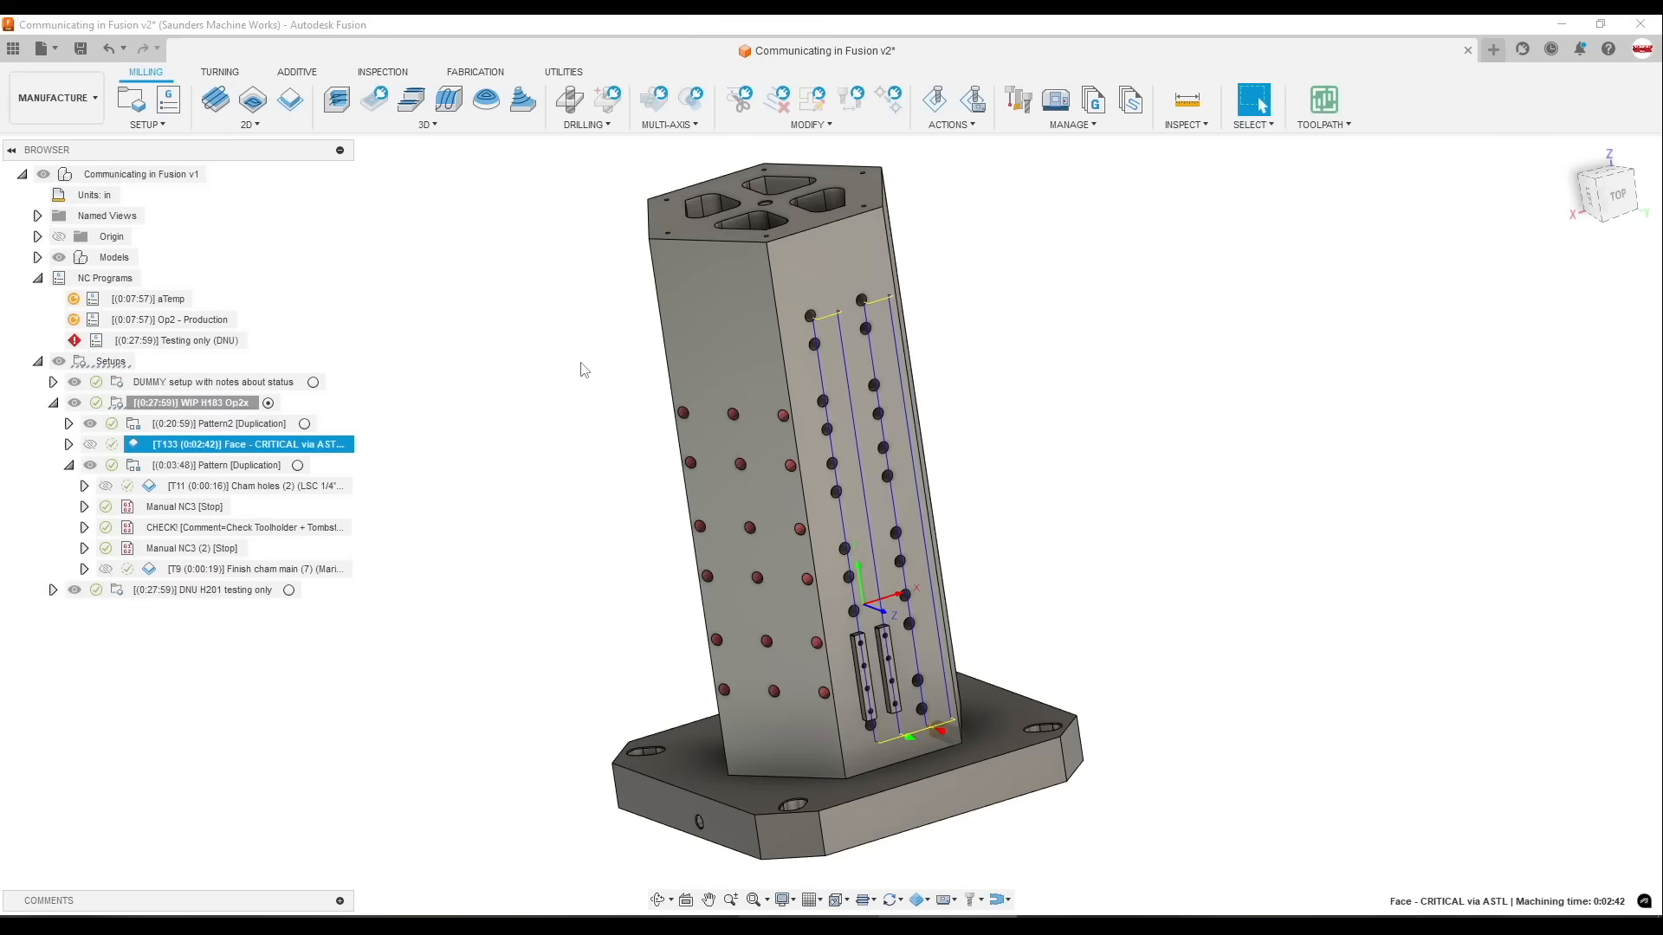
pyautogui.click(513, 385)
pyautogui.click(305, 446)
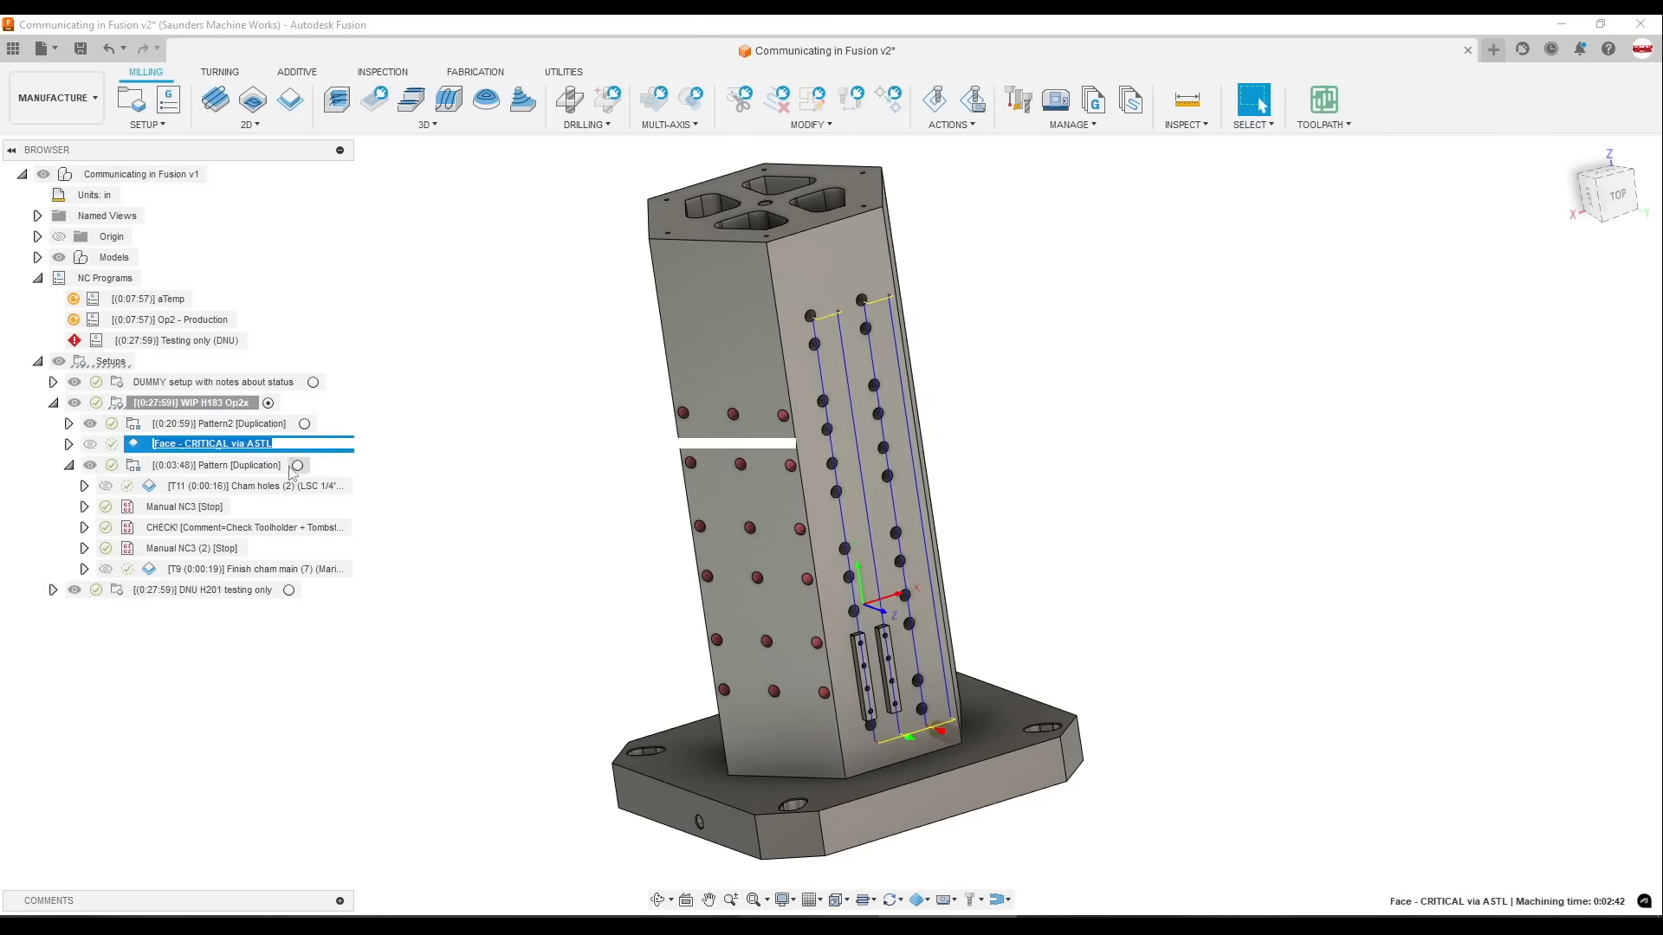
pyautogui.click(299, 465)
pyautogui.doubleClick(324, 448)
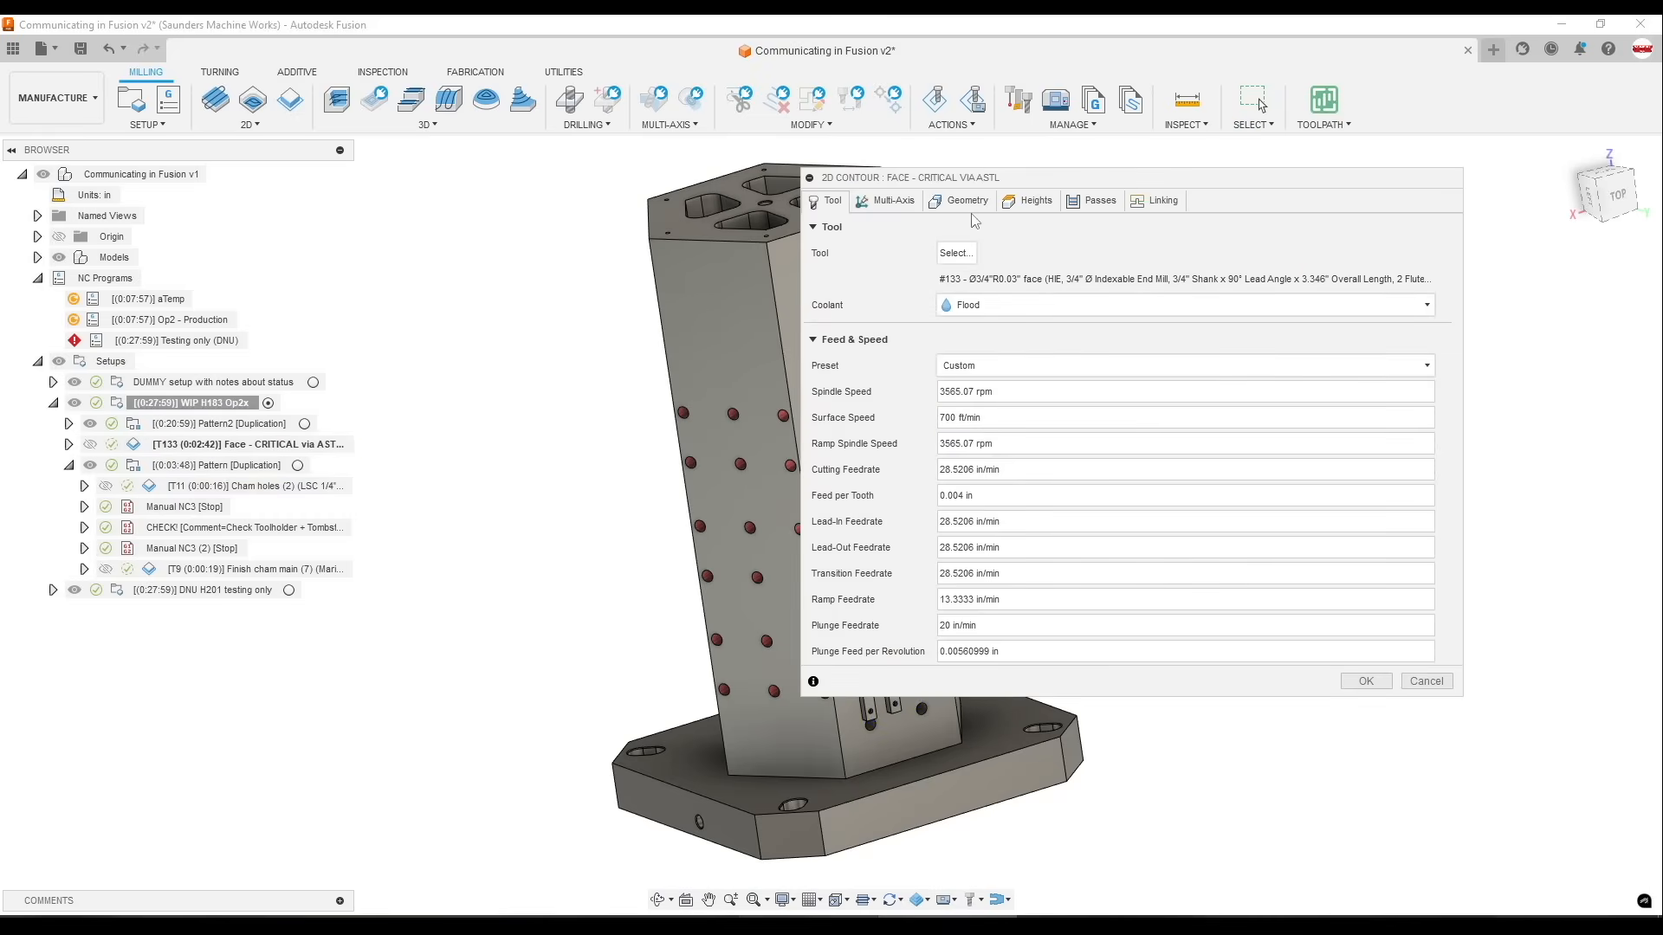
pyautogui.click(1100, 200)
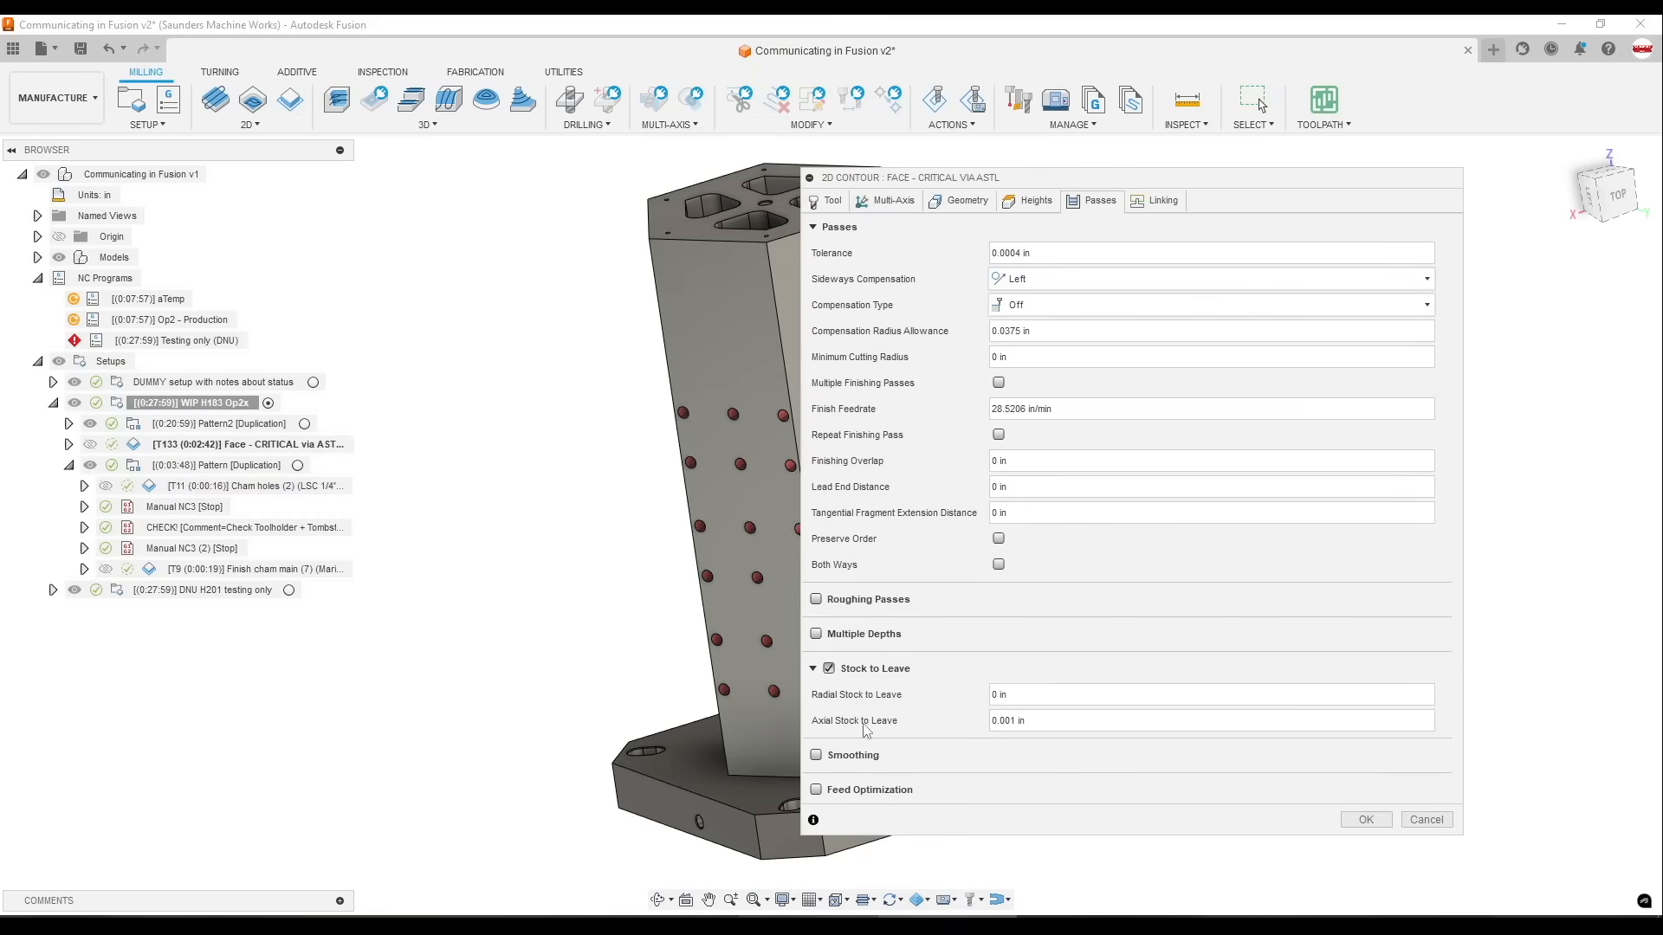
pyautogui.click(1426, 821)
# Review the CHECK! comment and the two Manual NC3 stops in the Pattern folder
pyautogui.click(241, 526)
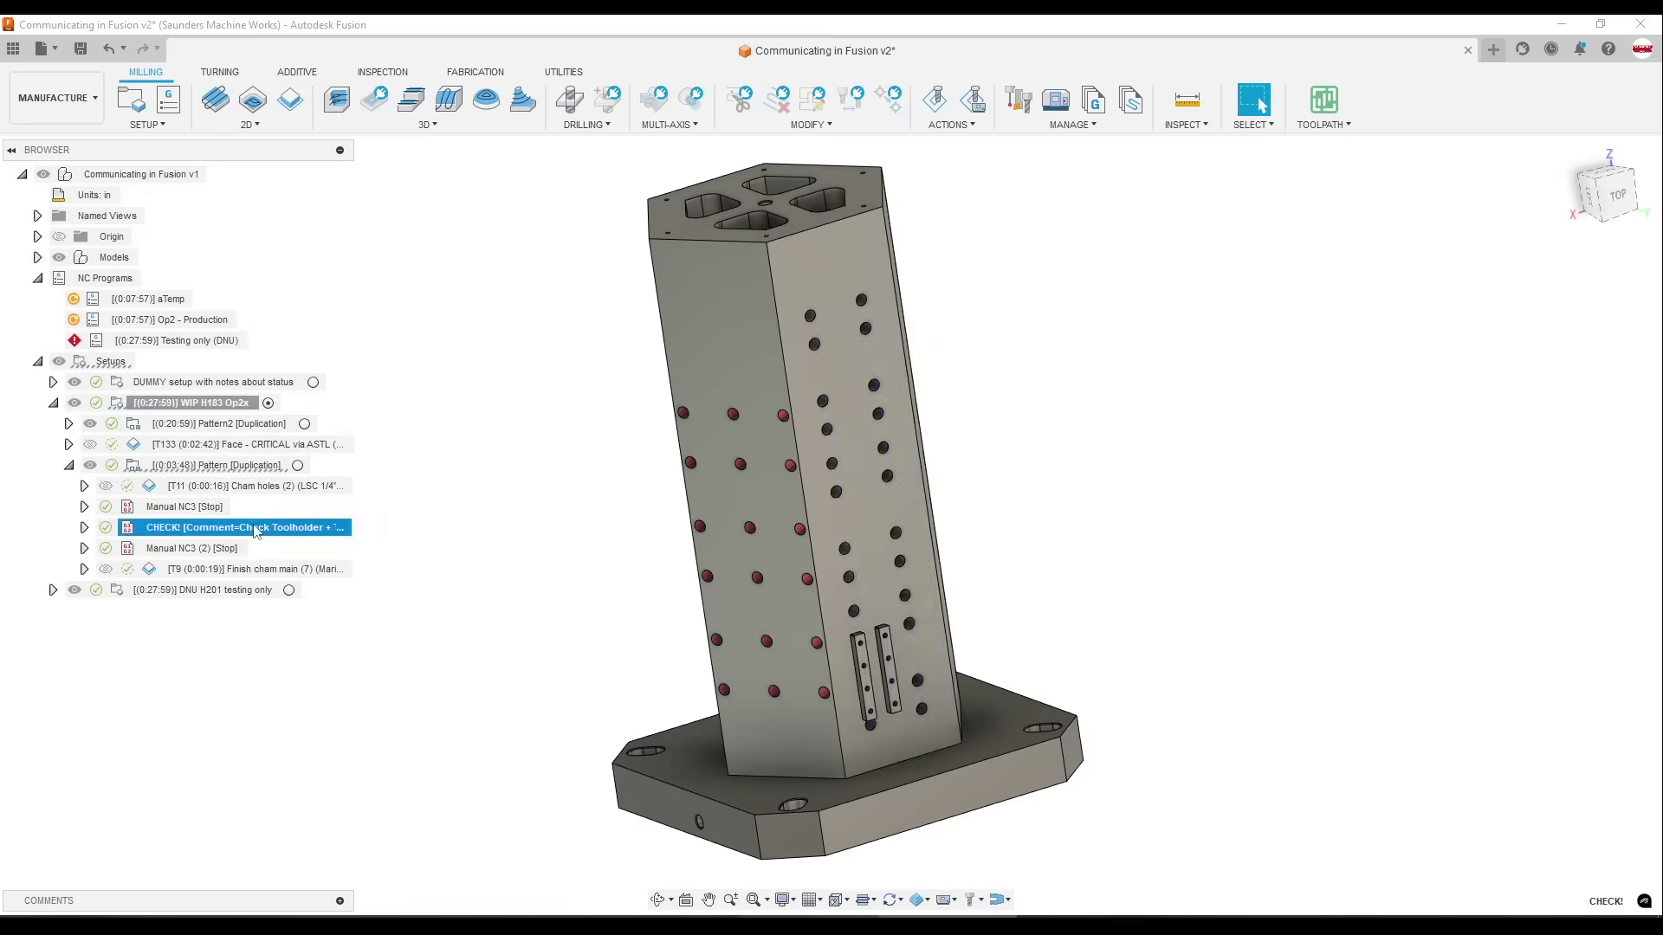
pyautogui.scroll(5, 866, 736)
pyautogui.click(851, 741)
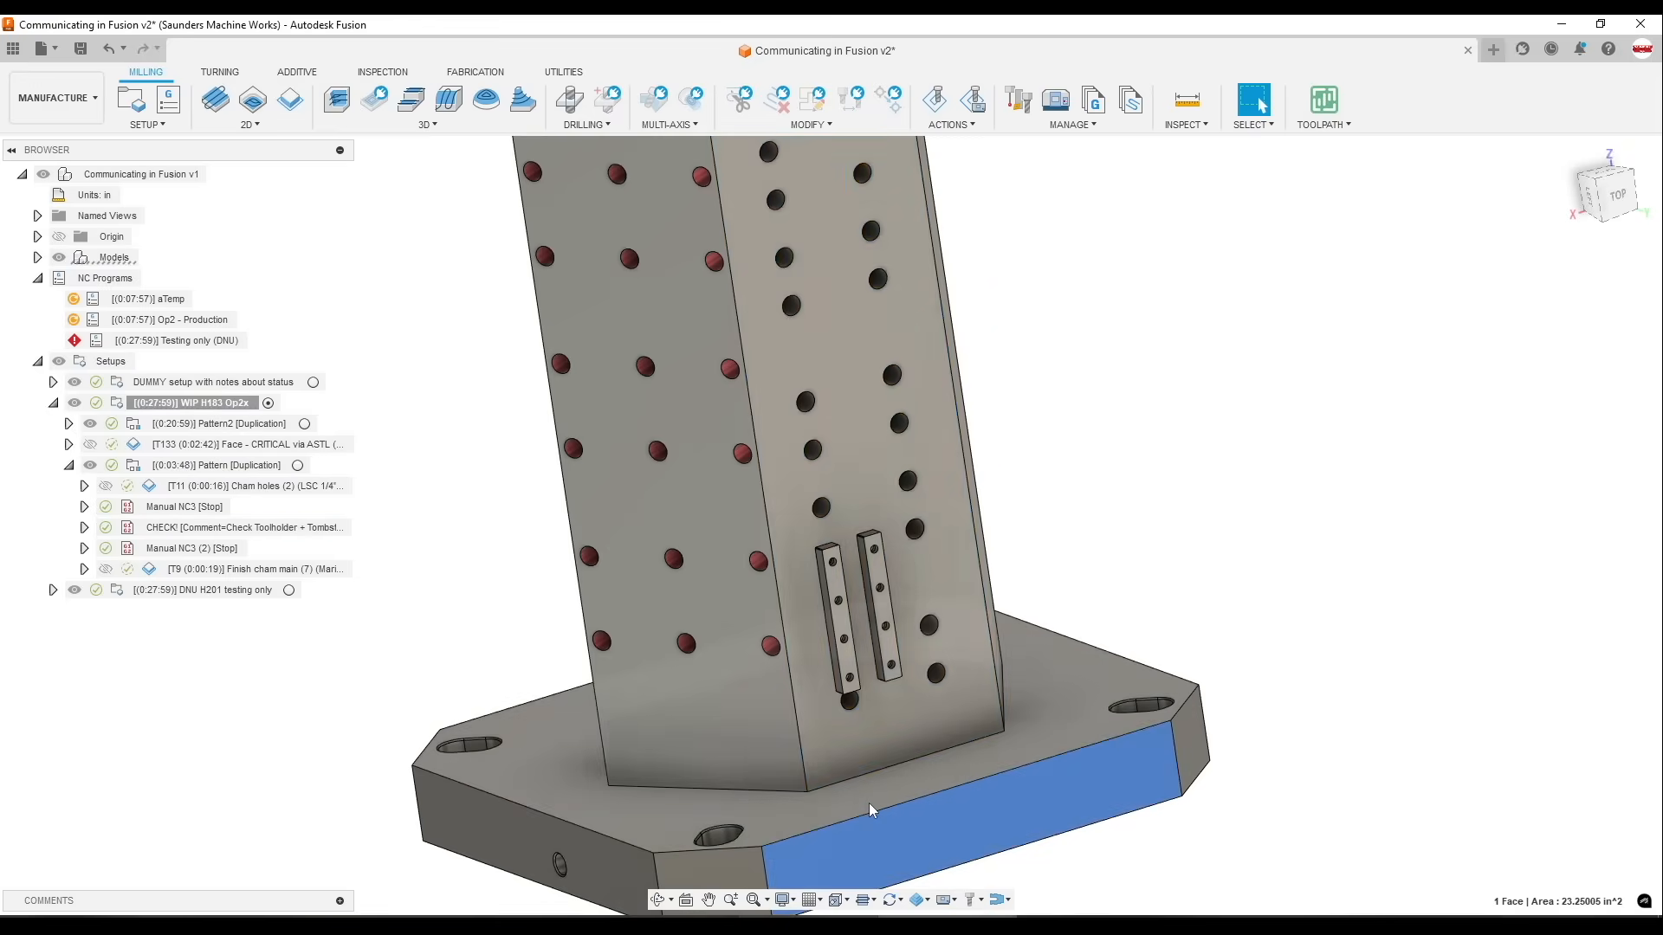
pyautogui.click(189, 506)
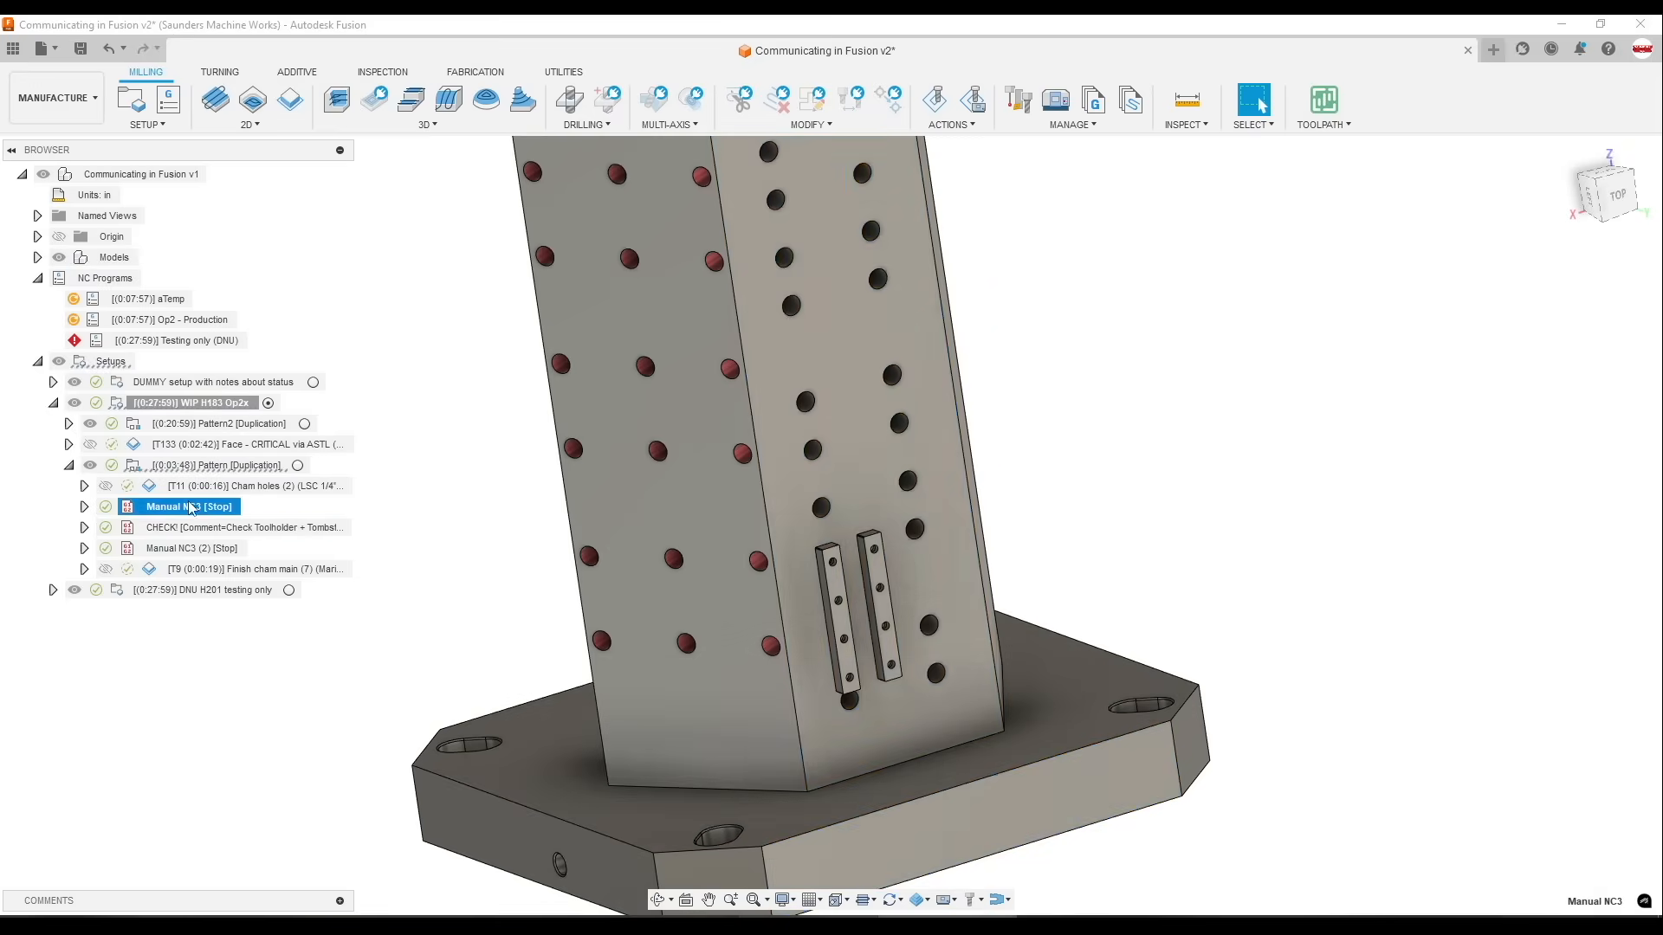
pyautogui.keyDown('ctrl'); pyautogui.click(195, 548); pyautogui.keyUp('ctrl')
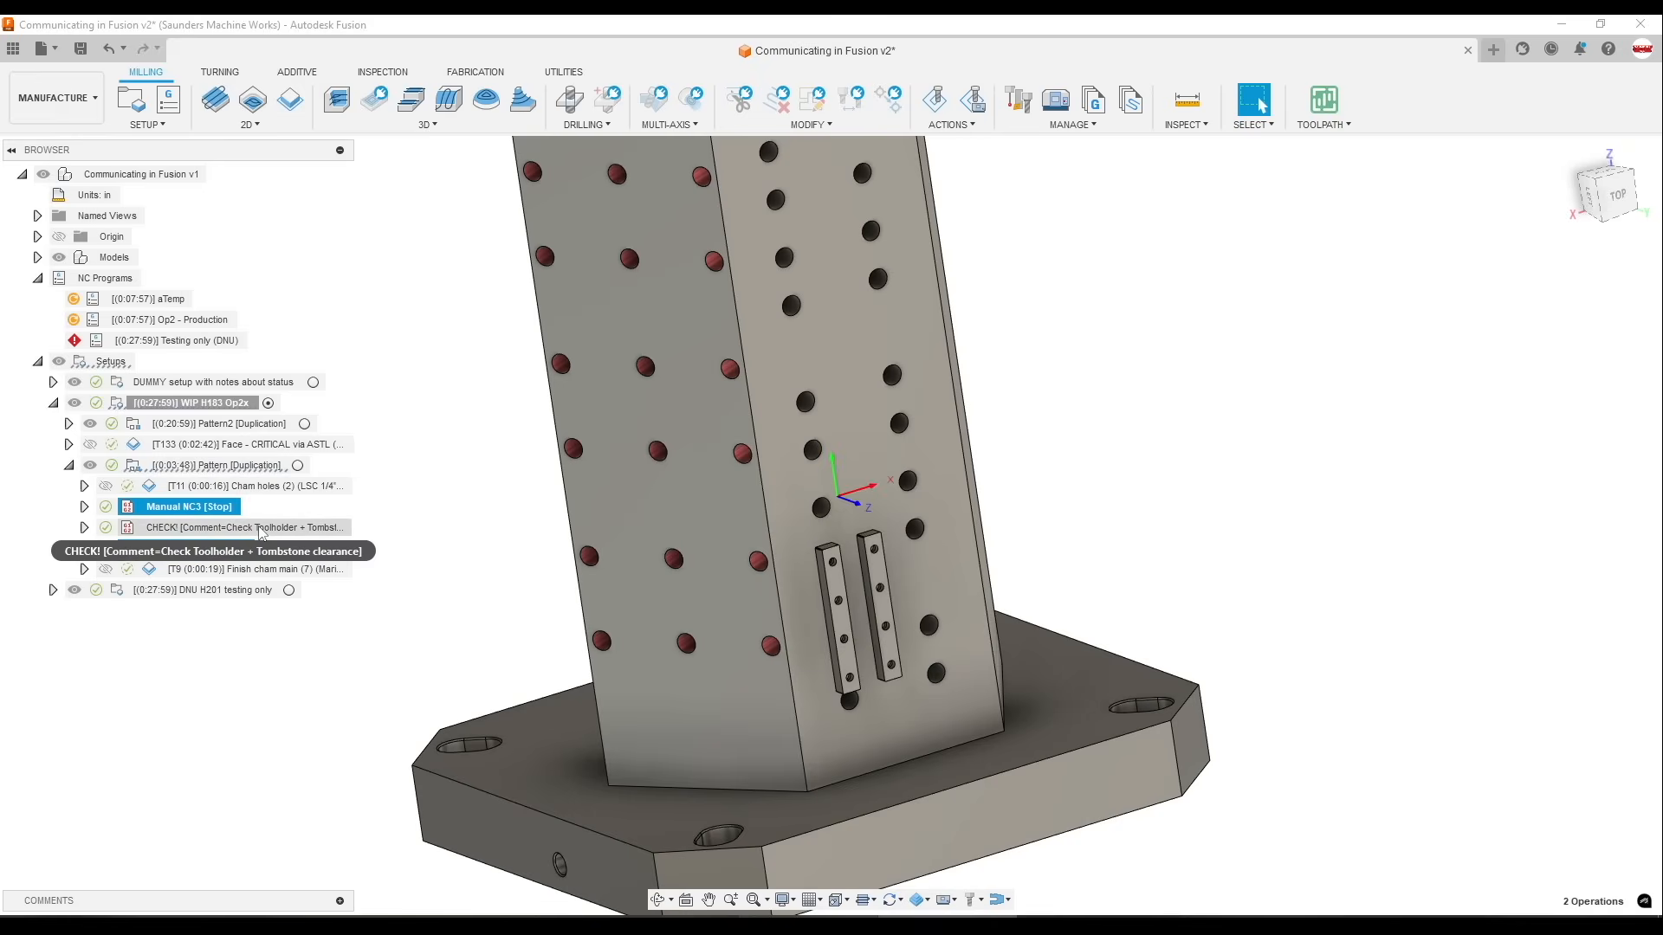
pyautogui.doubleClick(259, 528)
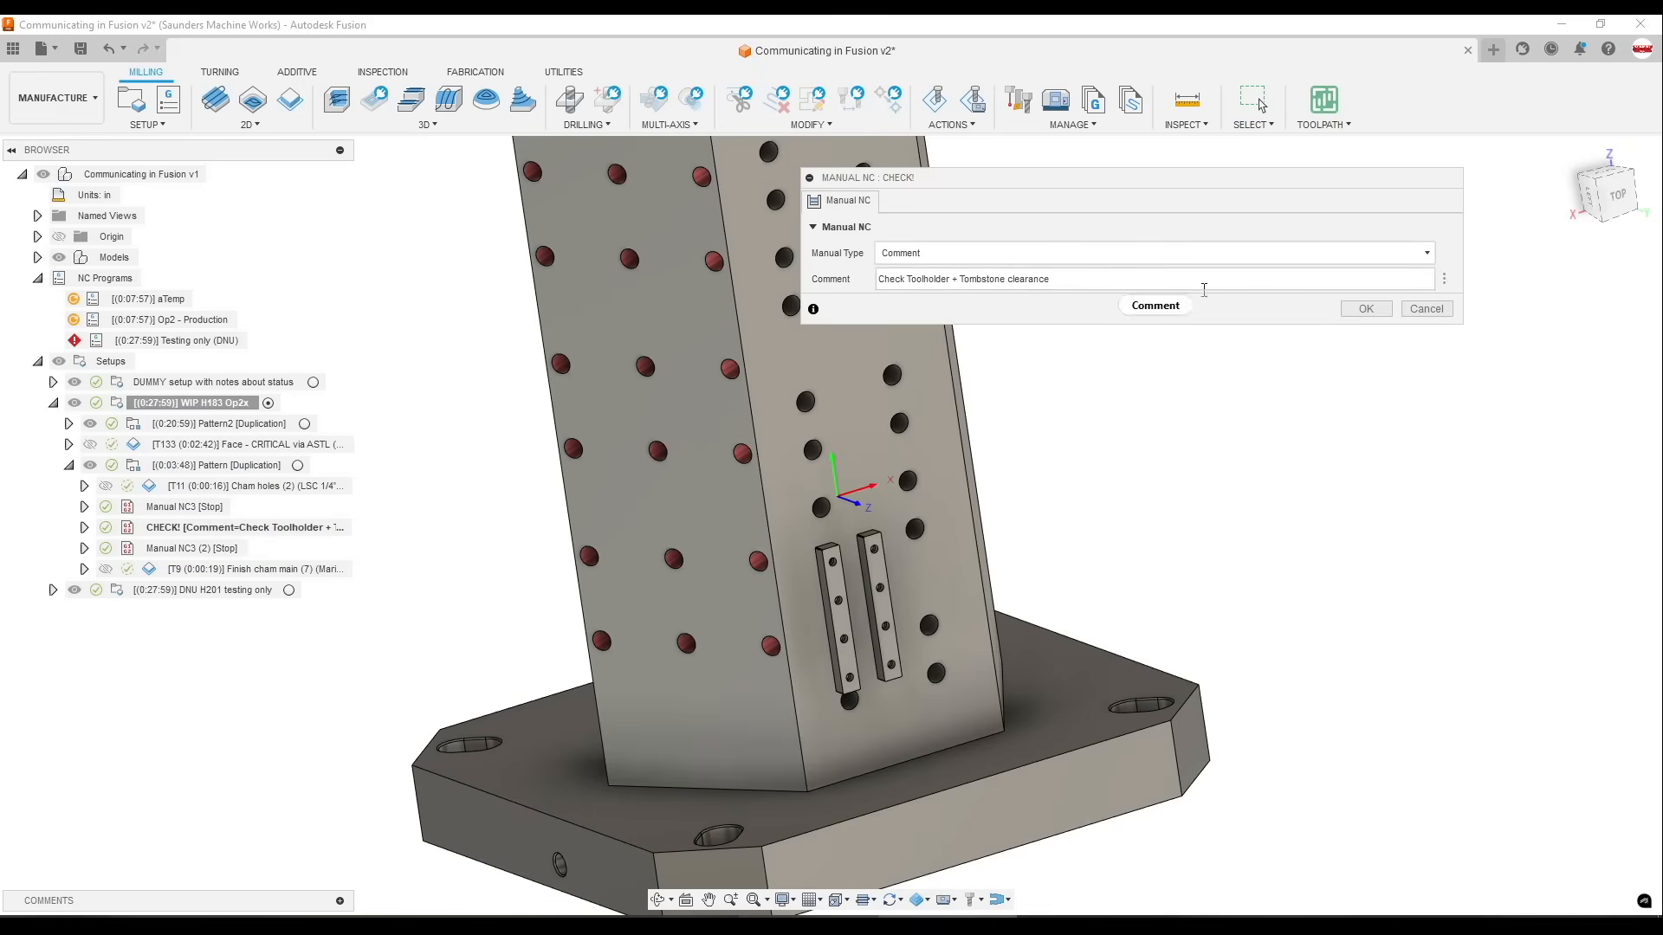
pyautogui.click(1365, 308)
# Step through Manual NC3, Manual NC3 (2) and the T9 finish chamfer toolpath, returning to the first stop
pyautogui.click(189, 506)
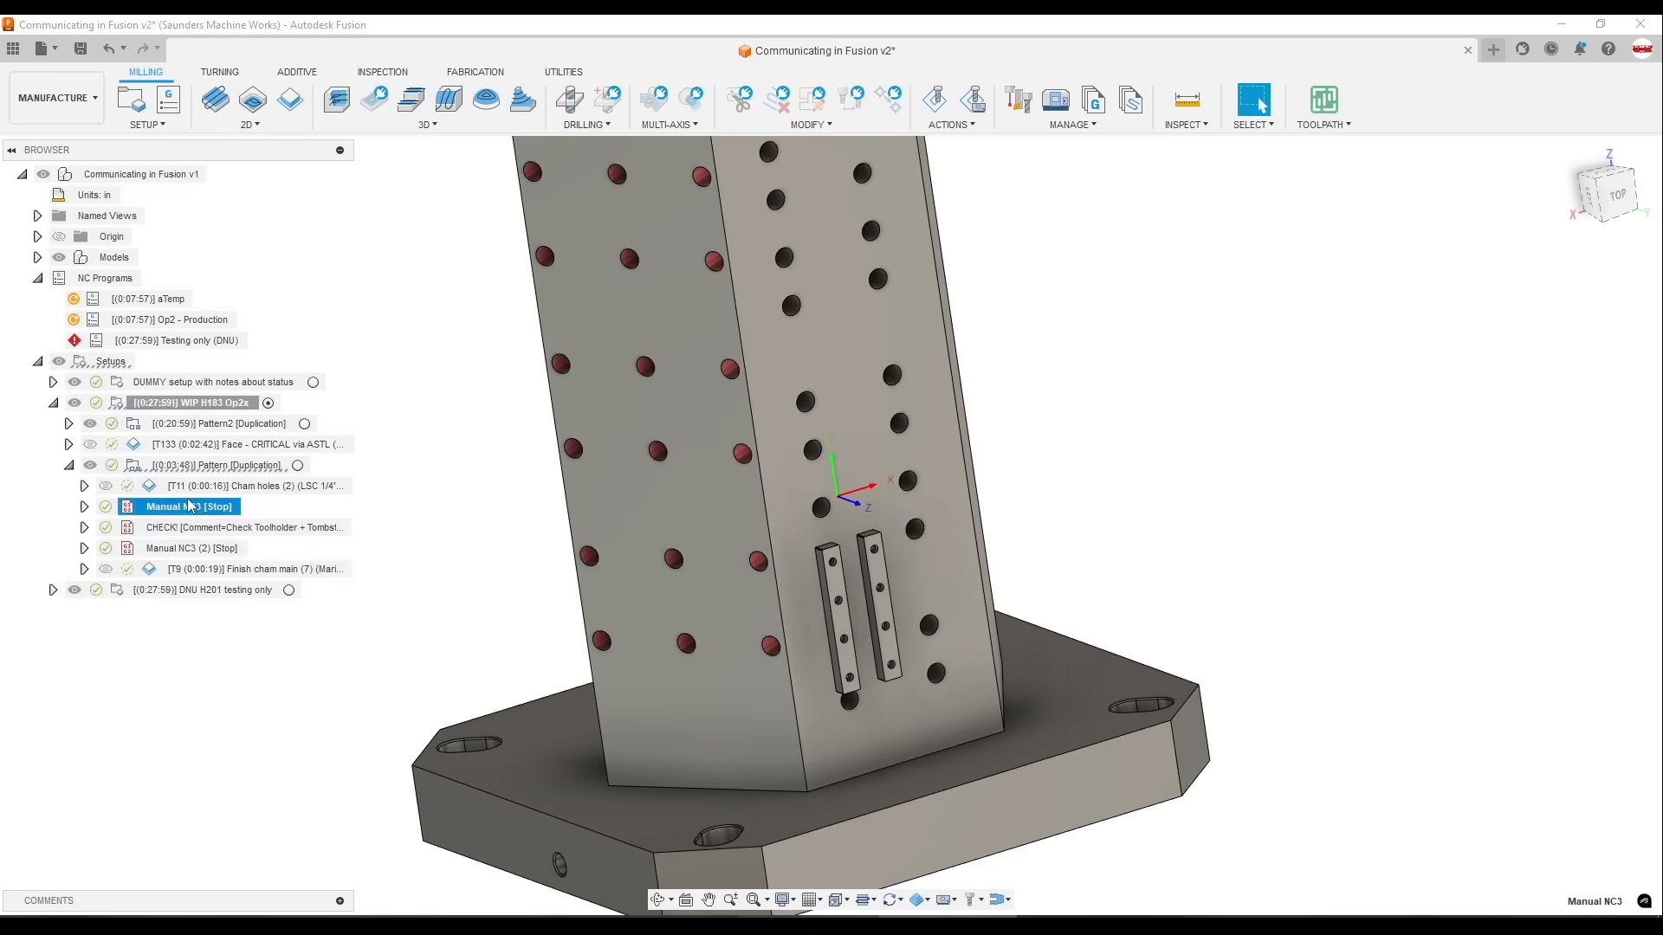
pyautogui.keyDown('ctrl'); pyautogui.click(222, 549); pyautogui.keyUp('ctrl')
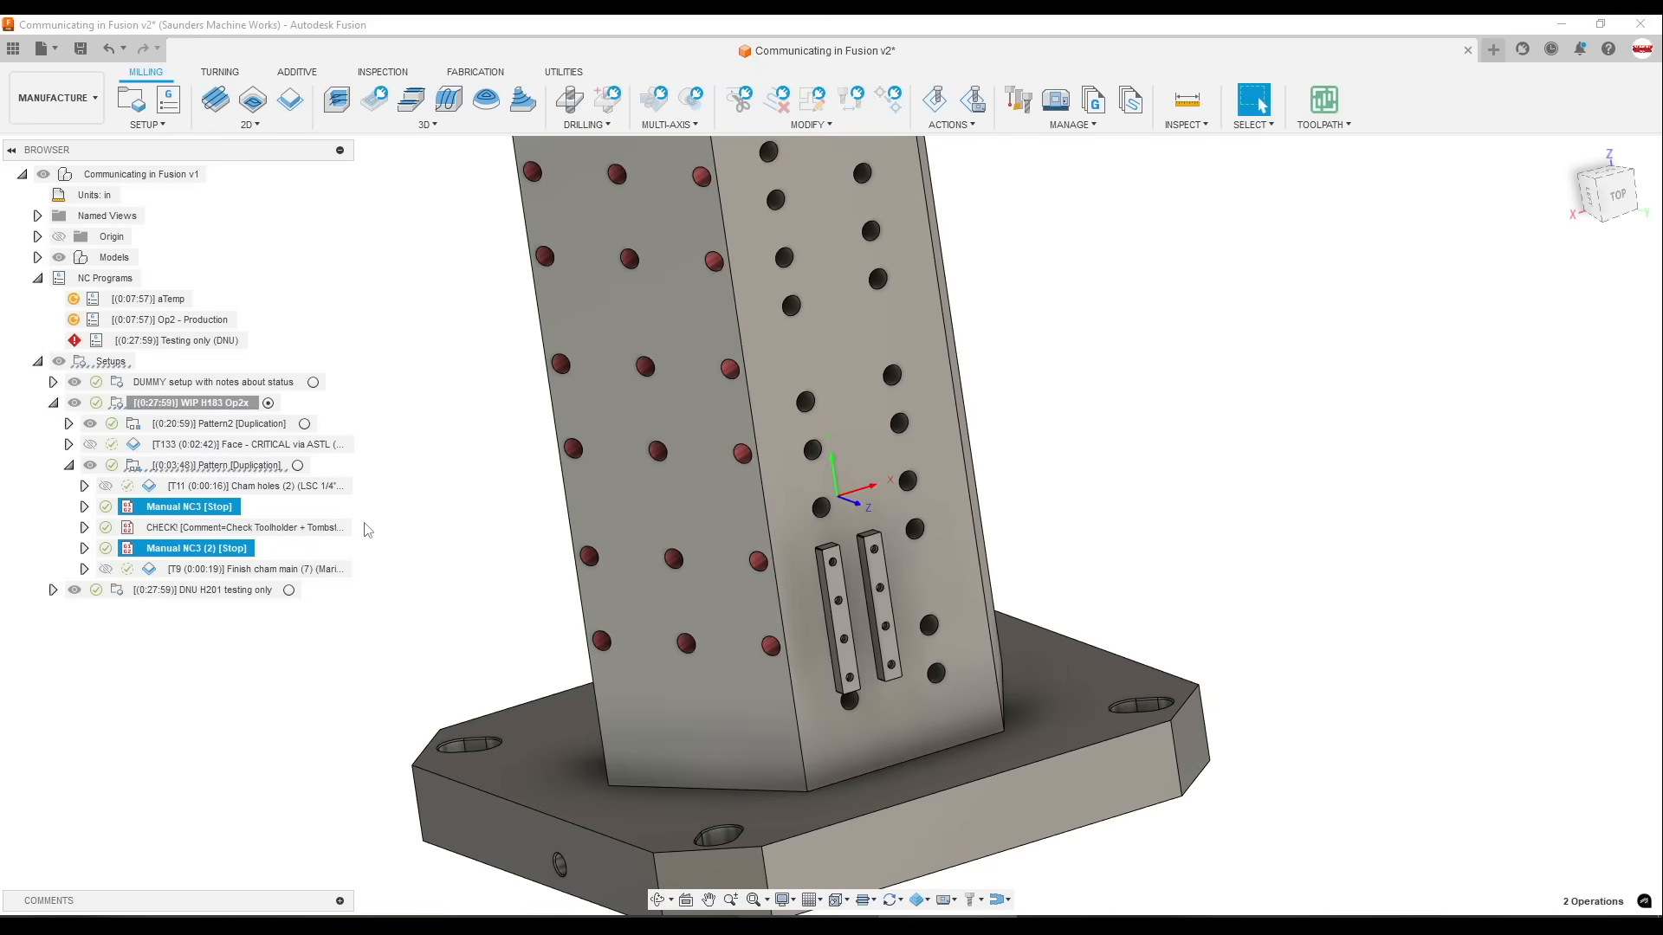
pyautogui.click(178, 508)
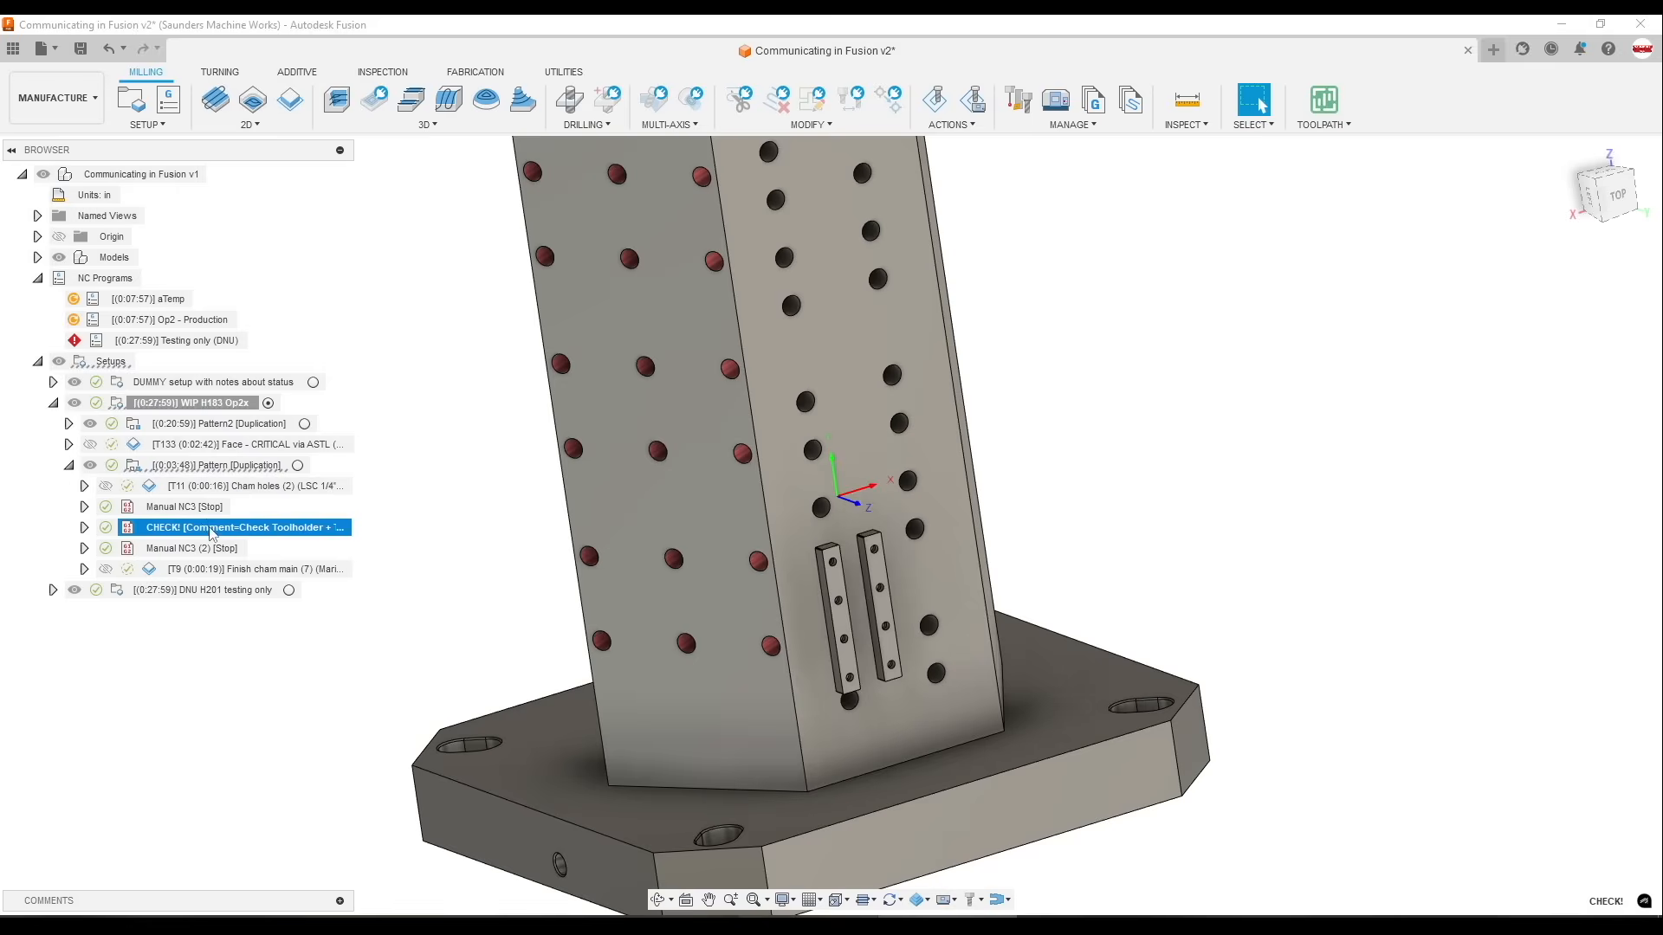
pyautogui.click(196, 548)
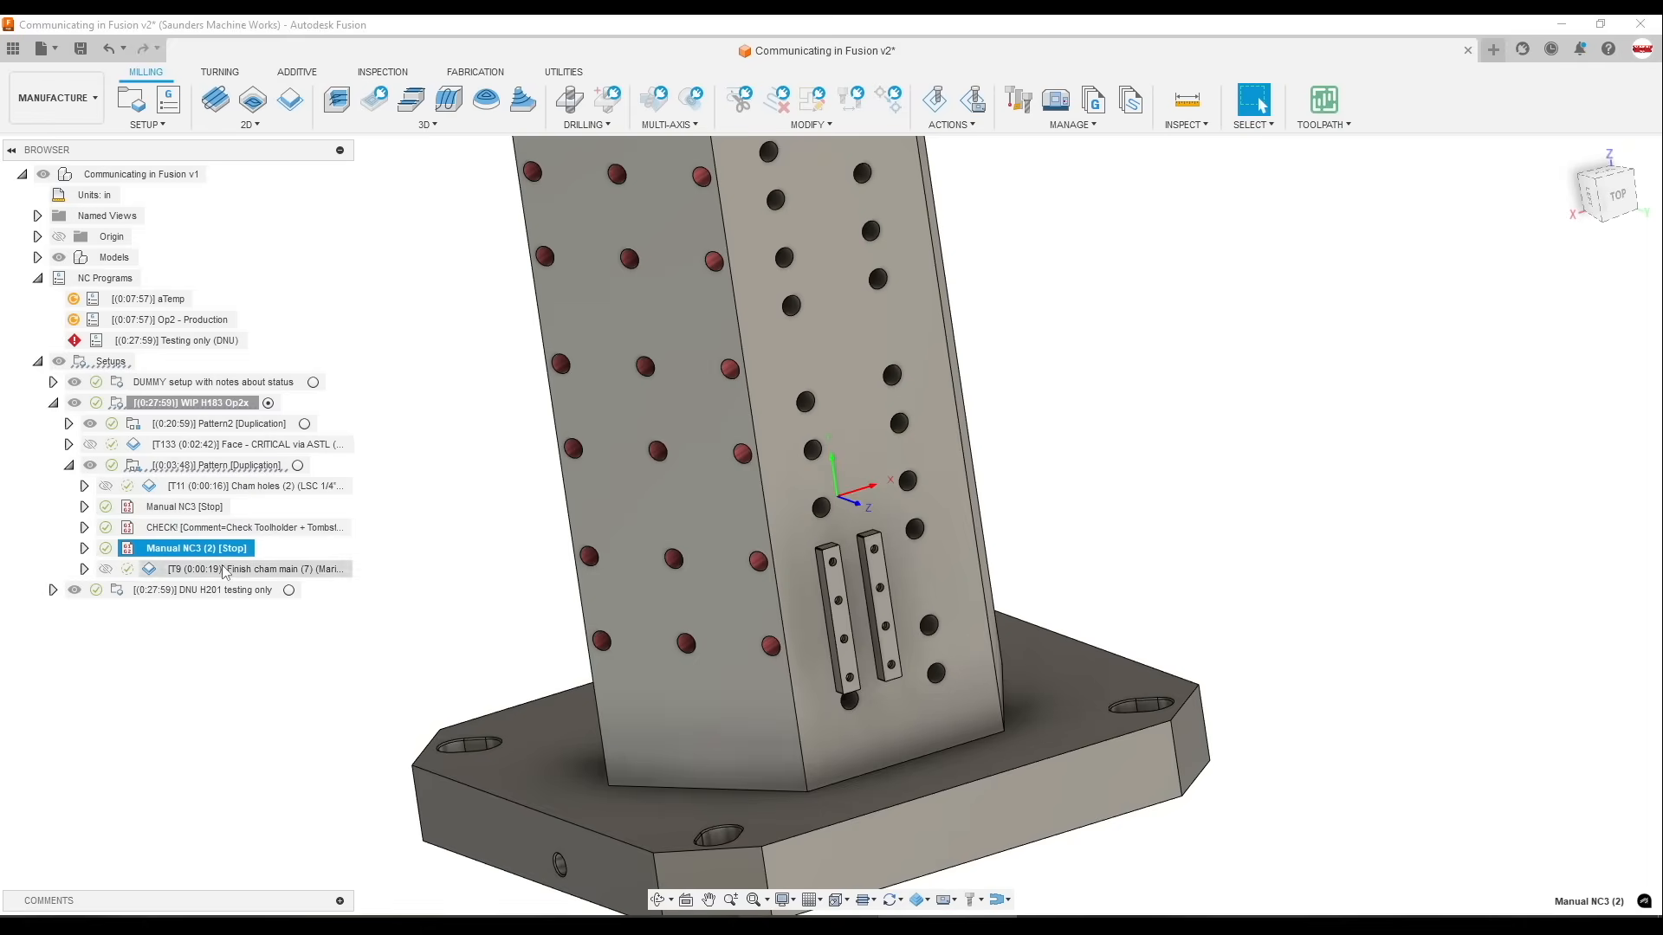
pyautogui.click(224, 570)
pyautogui.press('Up')
pyautogui.press('Up')
pyautogui.press('Up')
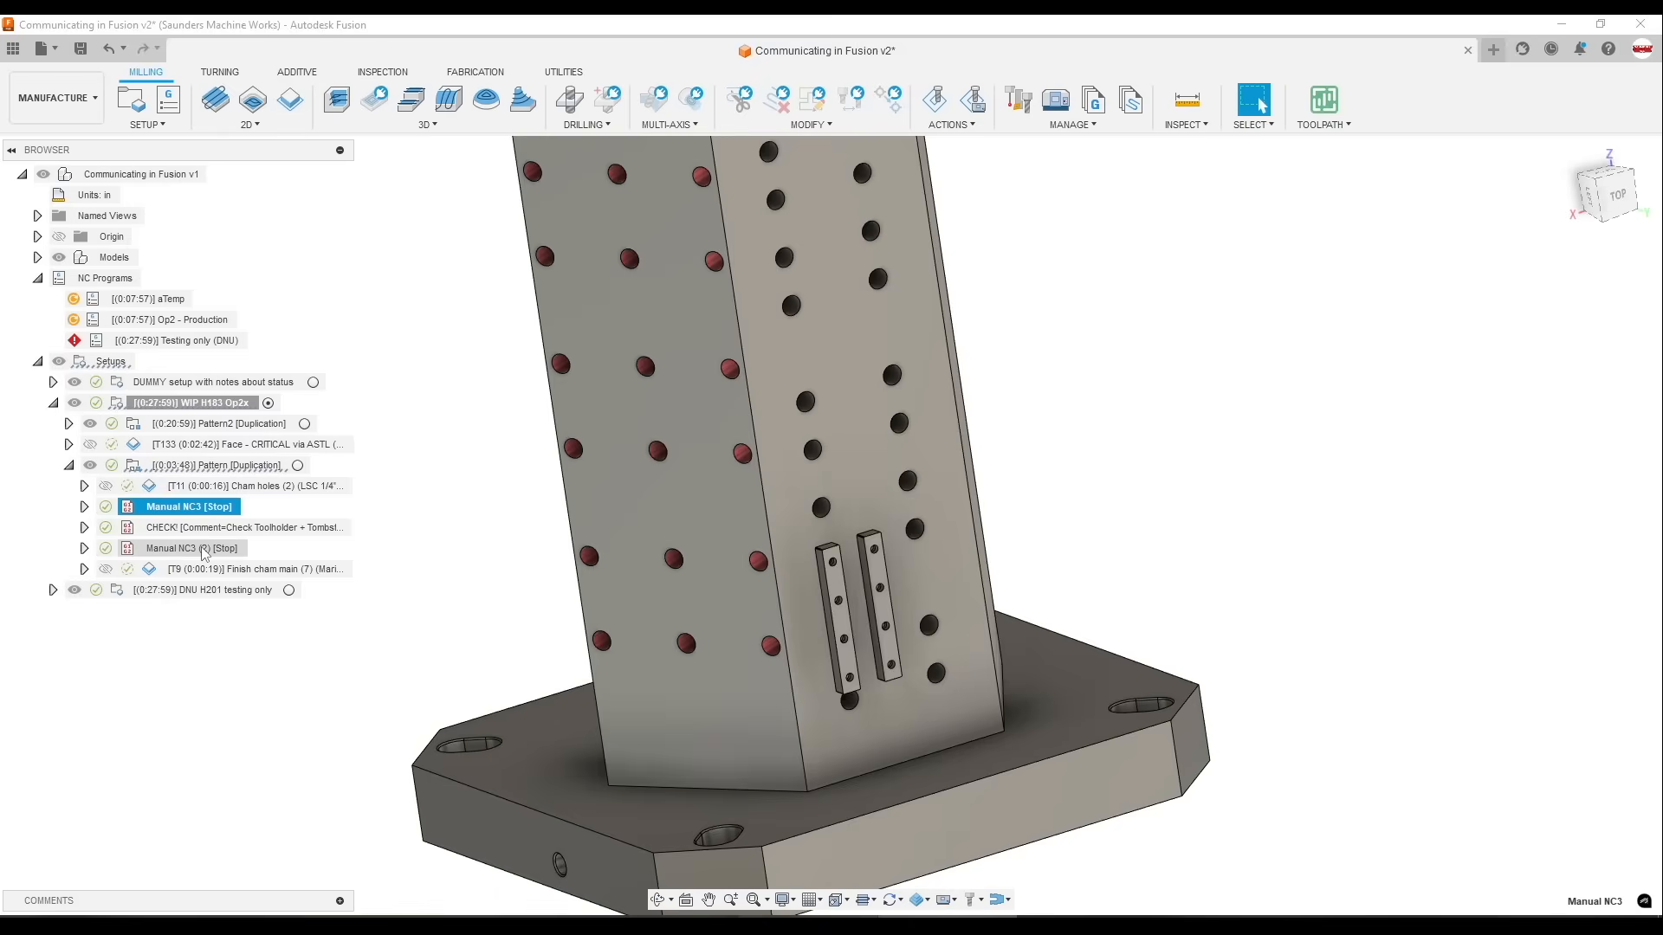
# Duplicate Manual NC3 with Ctrl+D and copy the four stop operations
pyautogui.hotkey('ctrl', 'd')
pyautogui.hotkey('ctrl', 'd')
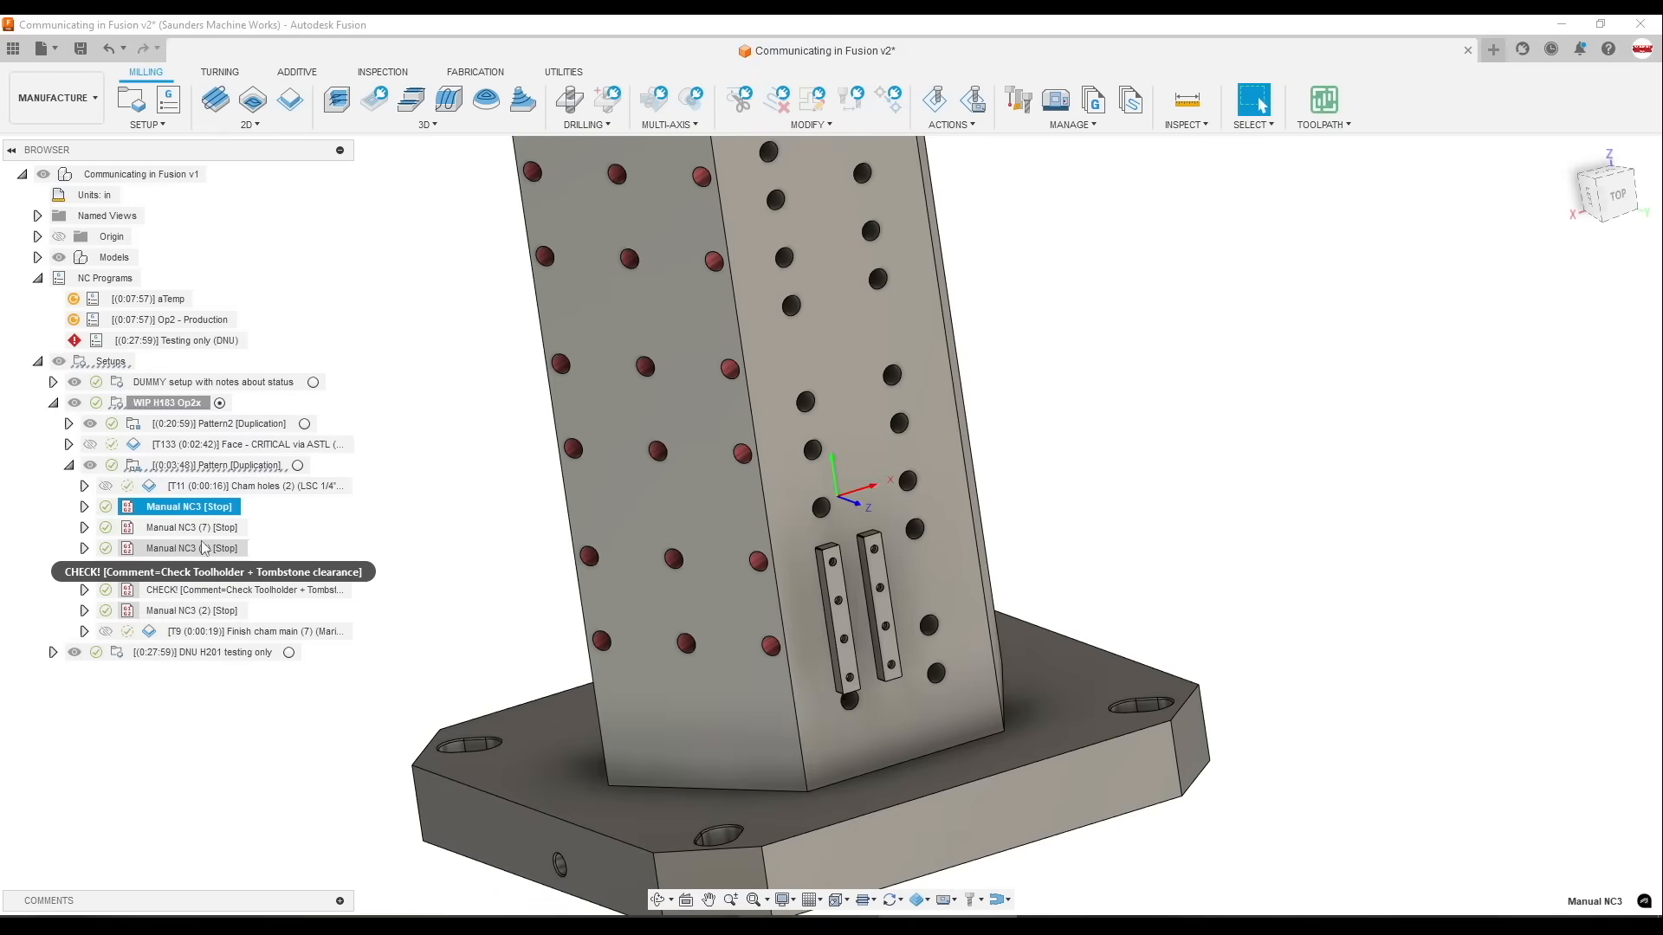
pyautogui.hotkey('ctrl', 'd')
pyautogui.keyDown('shift'); pyautogui.click(195, 570); pyautogui.keyUp('shift')
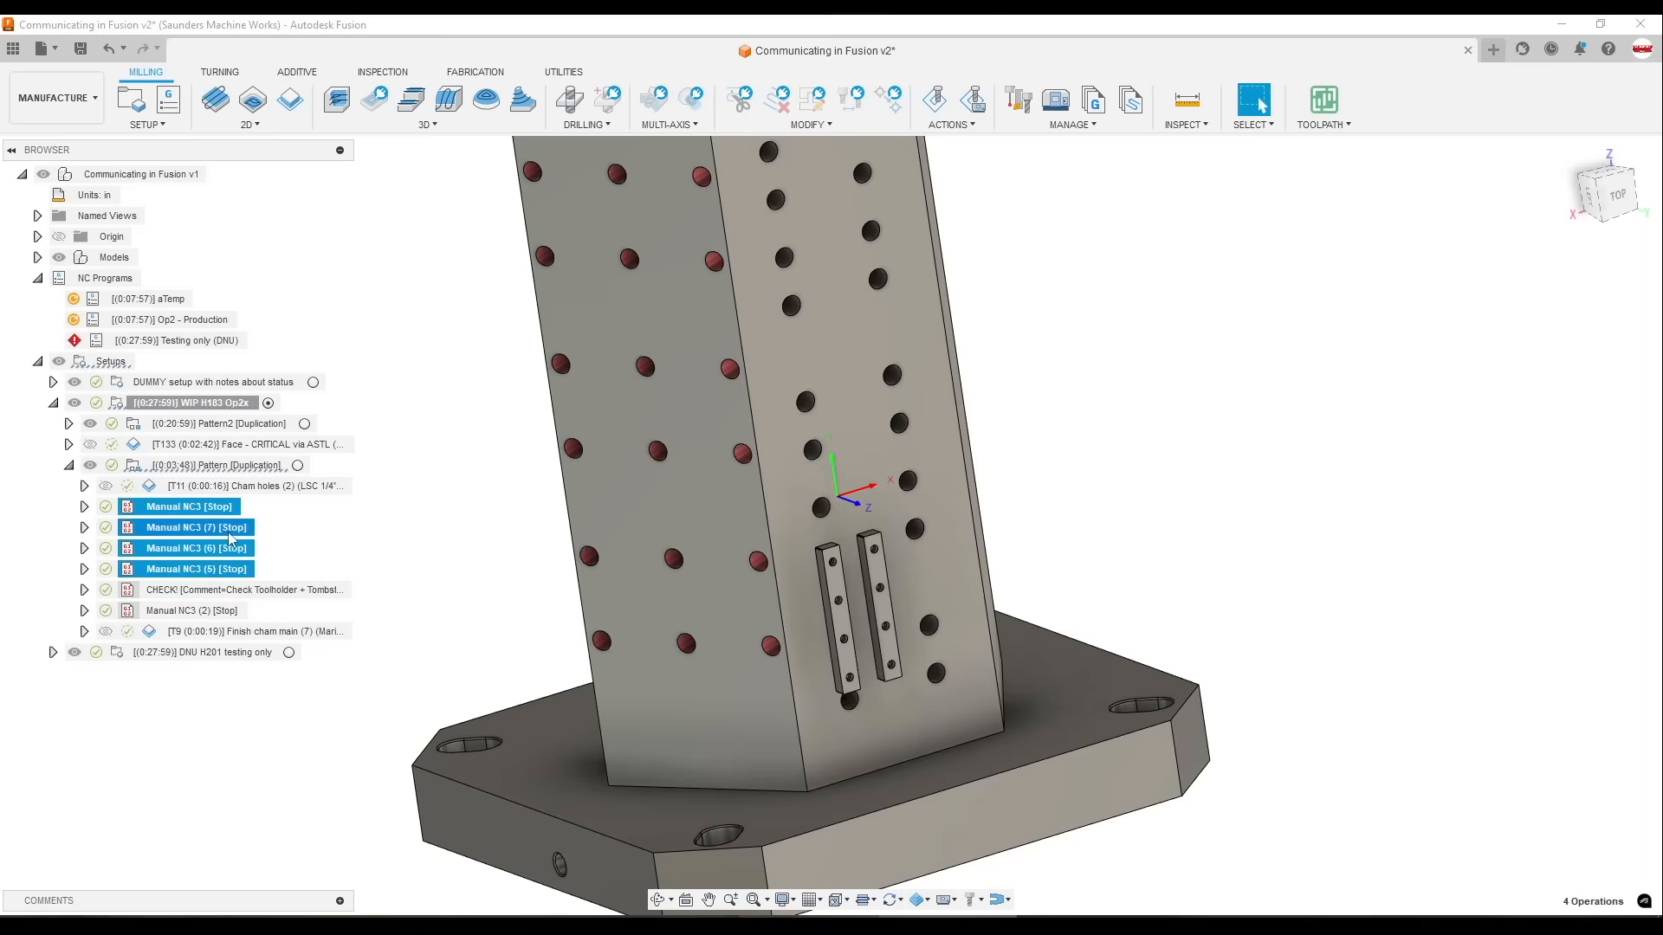
pyautogui.rightClick(239, 534)
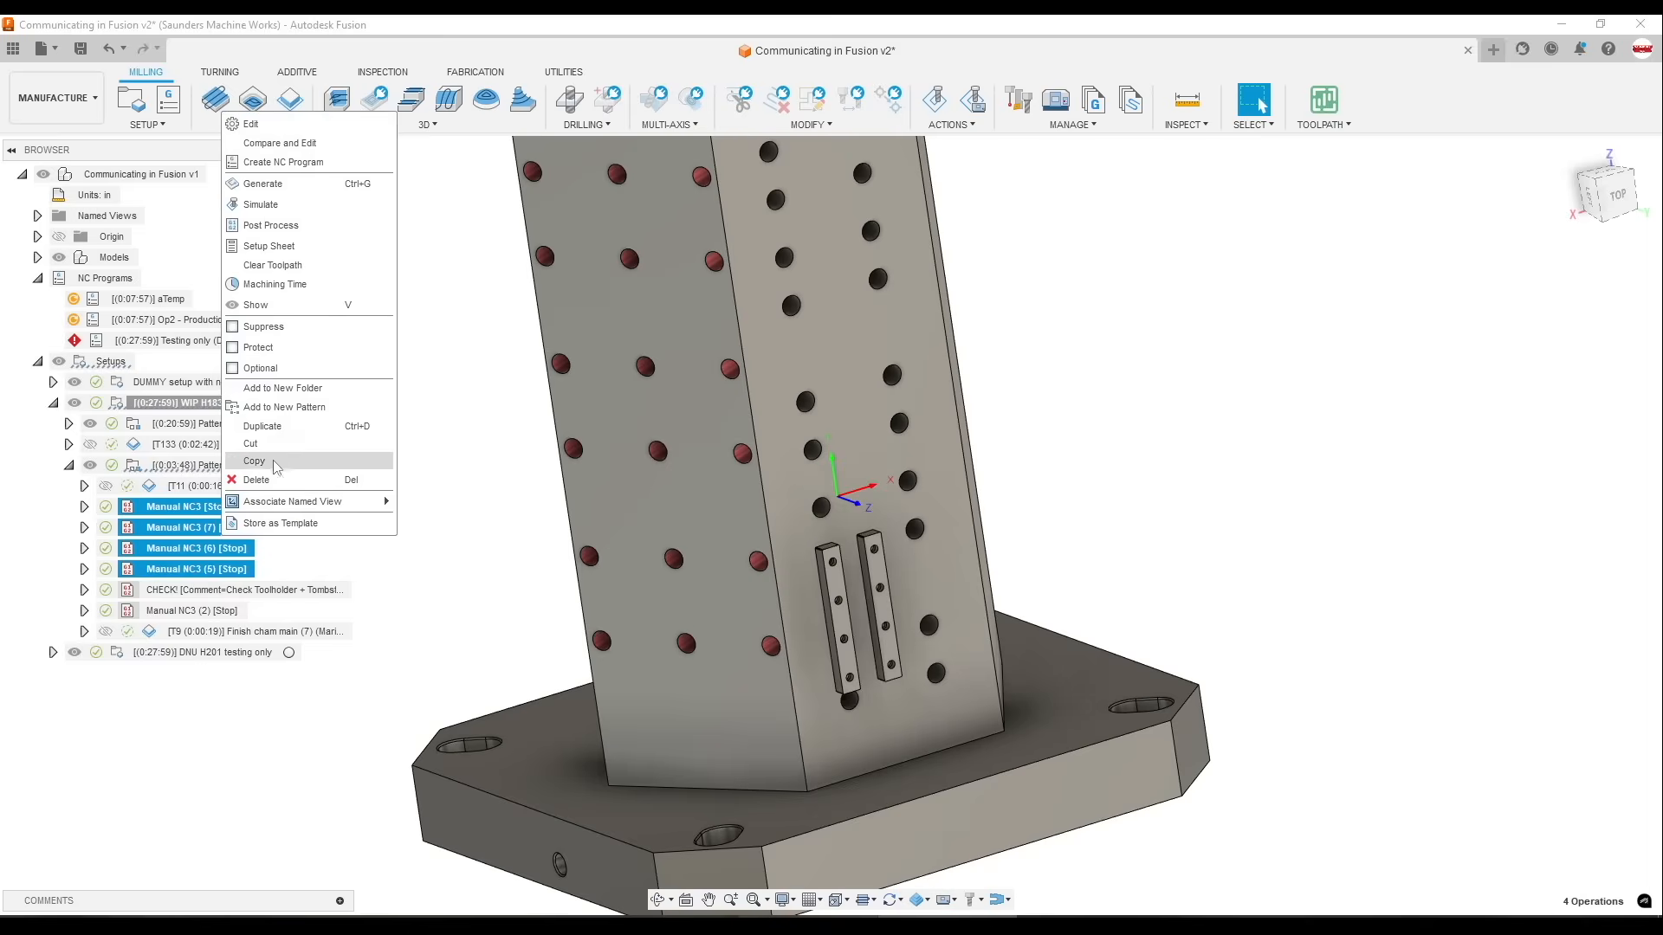
pyautogui.click(301, 405)
# Paste the copied stops into the Pattern folder, giving Manual NC3 entries through (11)
pyautogui.click(215, 465)
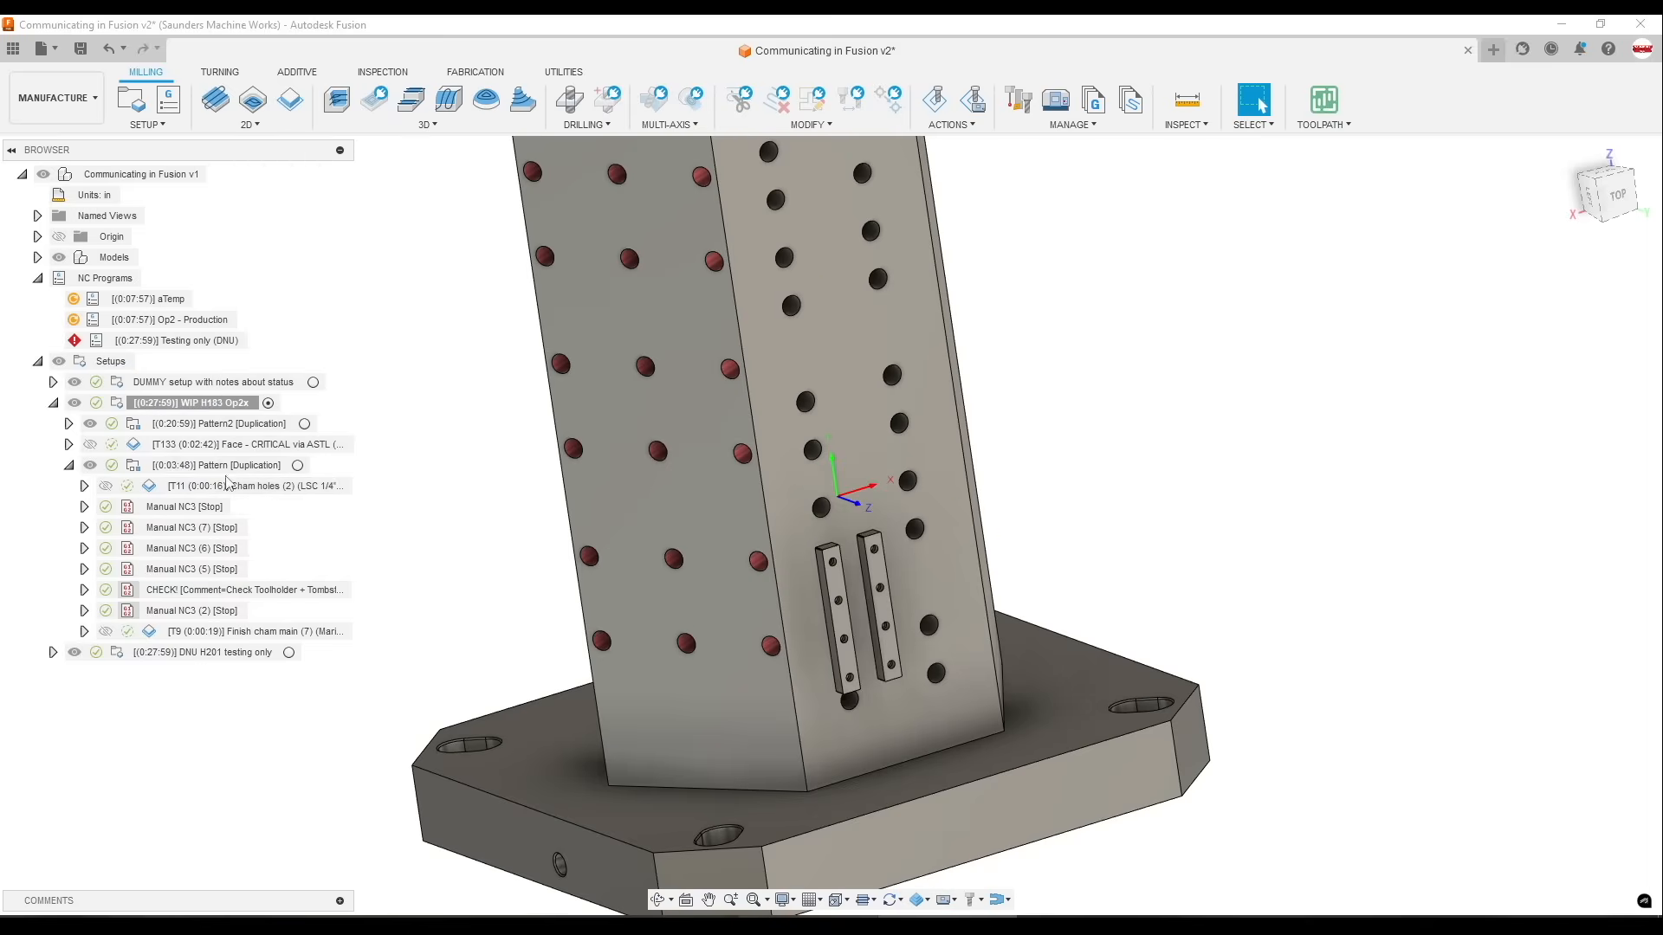
pyautogui.rightClick(214, 466)
pyautogui.click(257, 504)
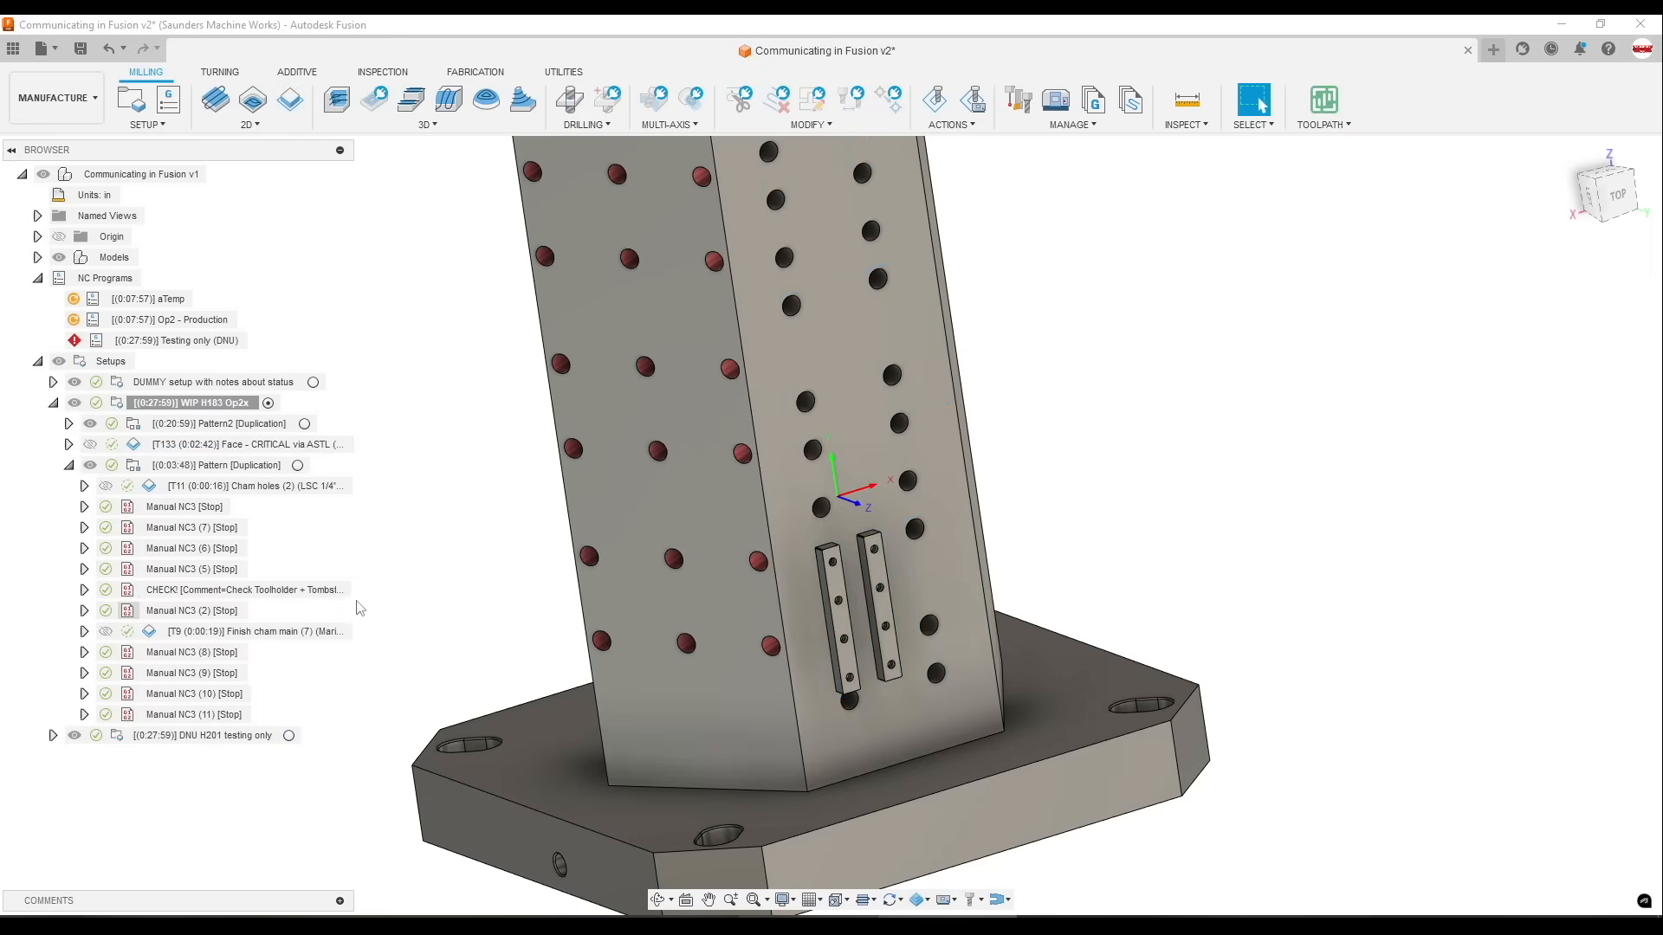
pyautogui.click(195, 650)
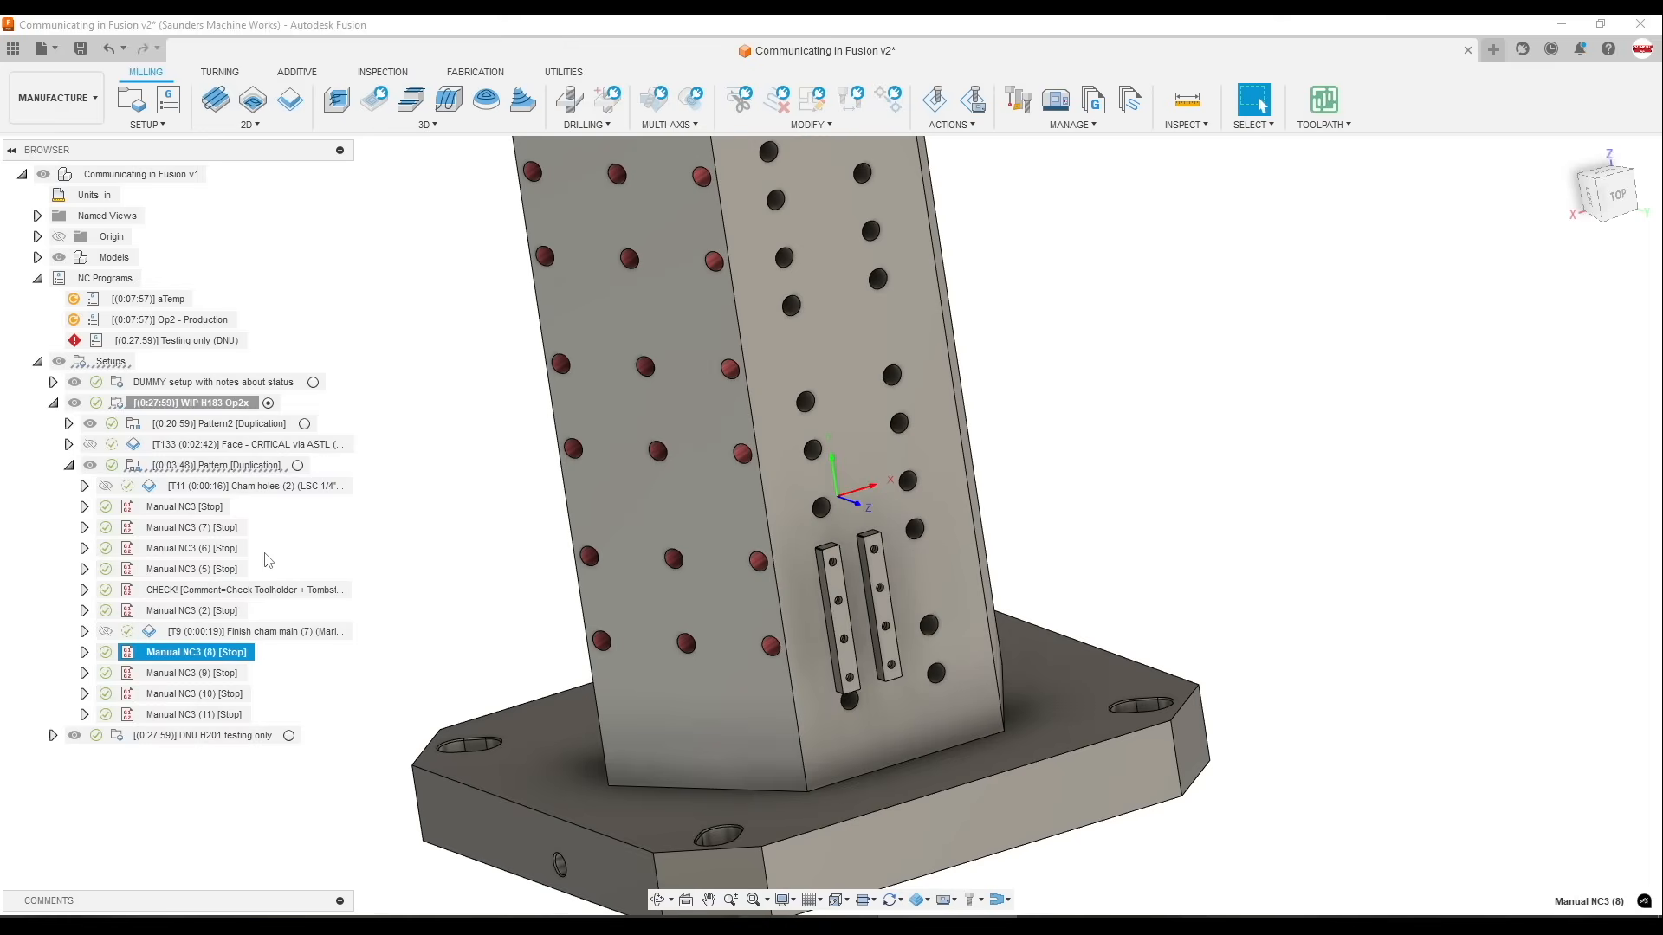
pyautogui.click(182, 507)
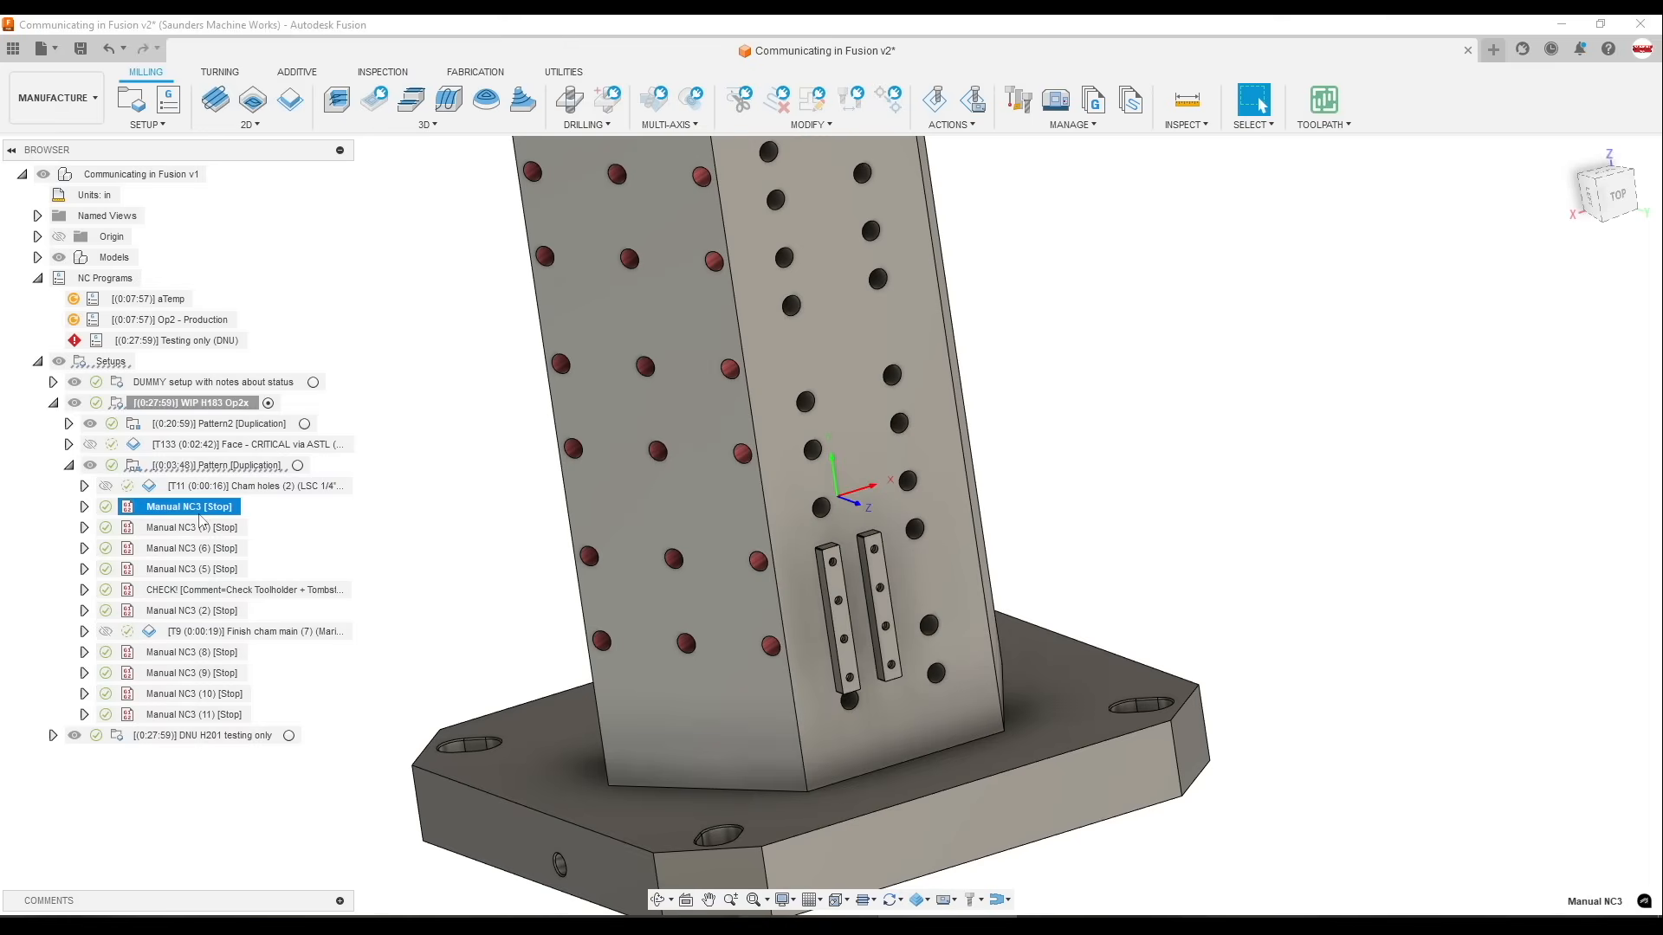
pyautogui.keyDown('shift'); pyautogui.click(193, 716); pyautogui.keyUp('shift')
# Expand the DNU H201 testing only setup and preview its Pattern2 (2) toolpaths
pyautogui.click(69, 424)
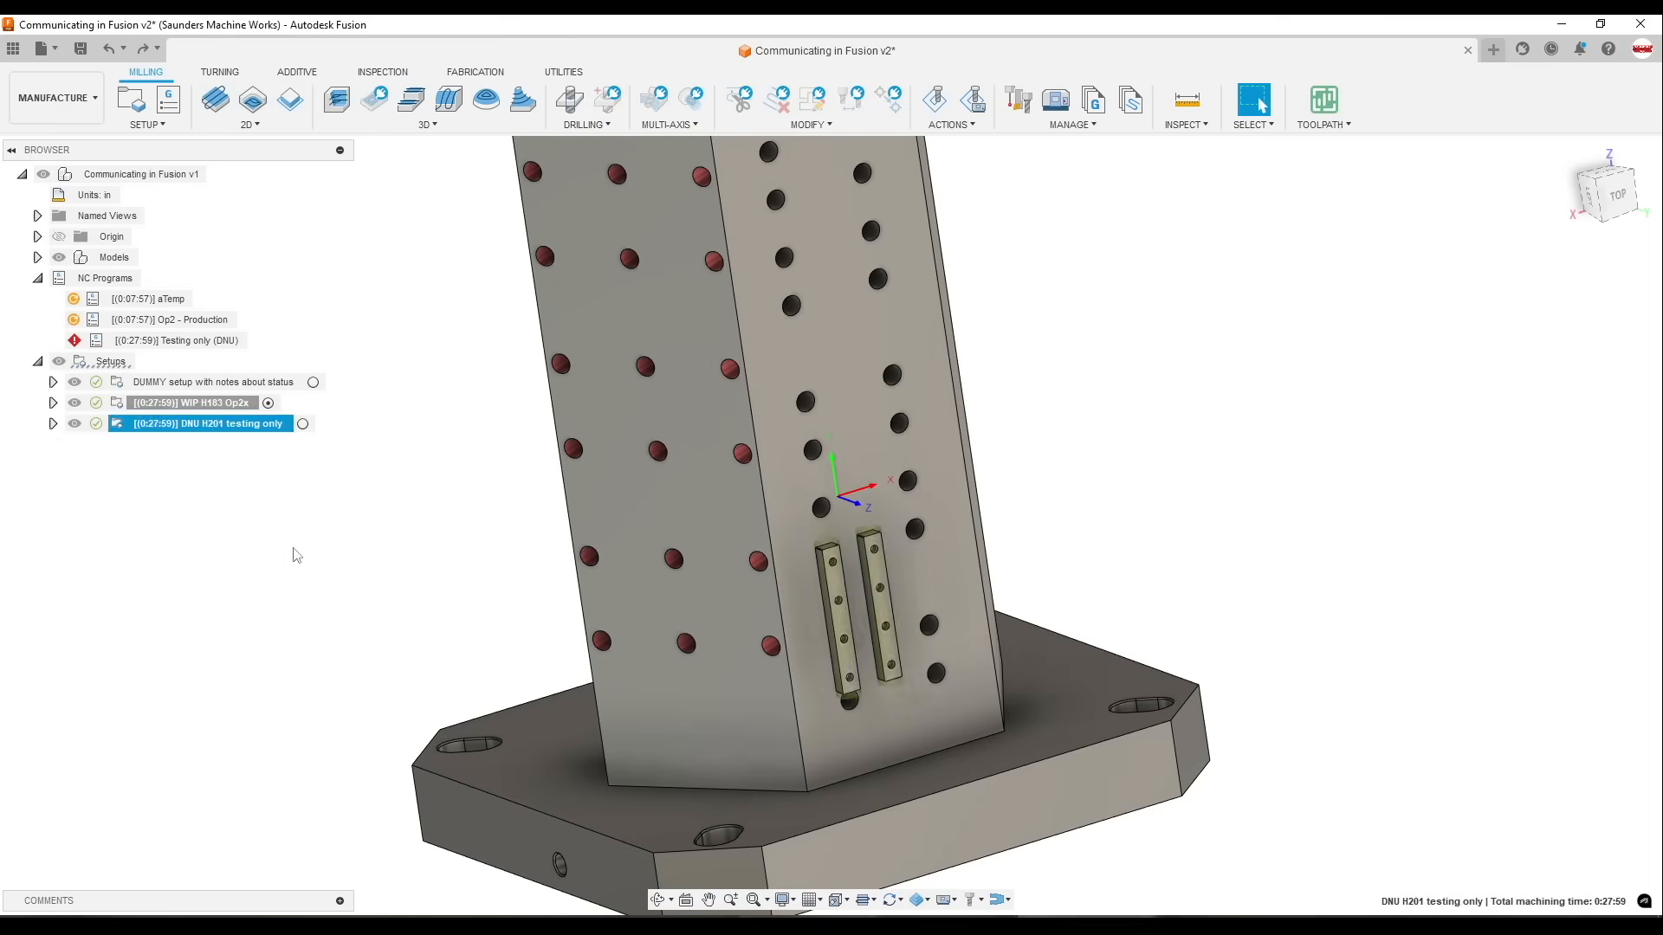
pyautogui.click(202, 423)
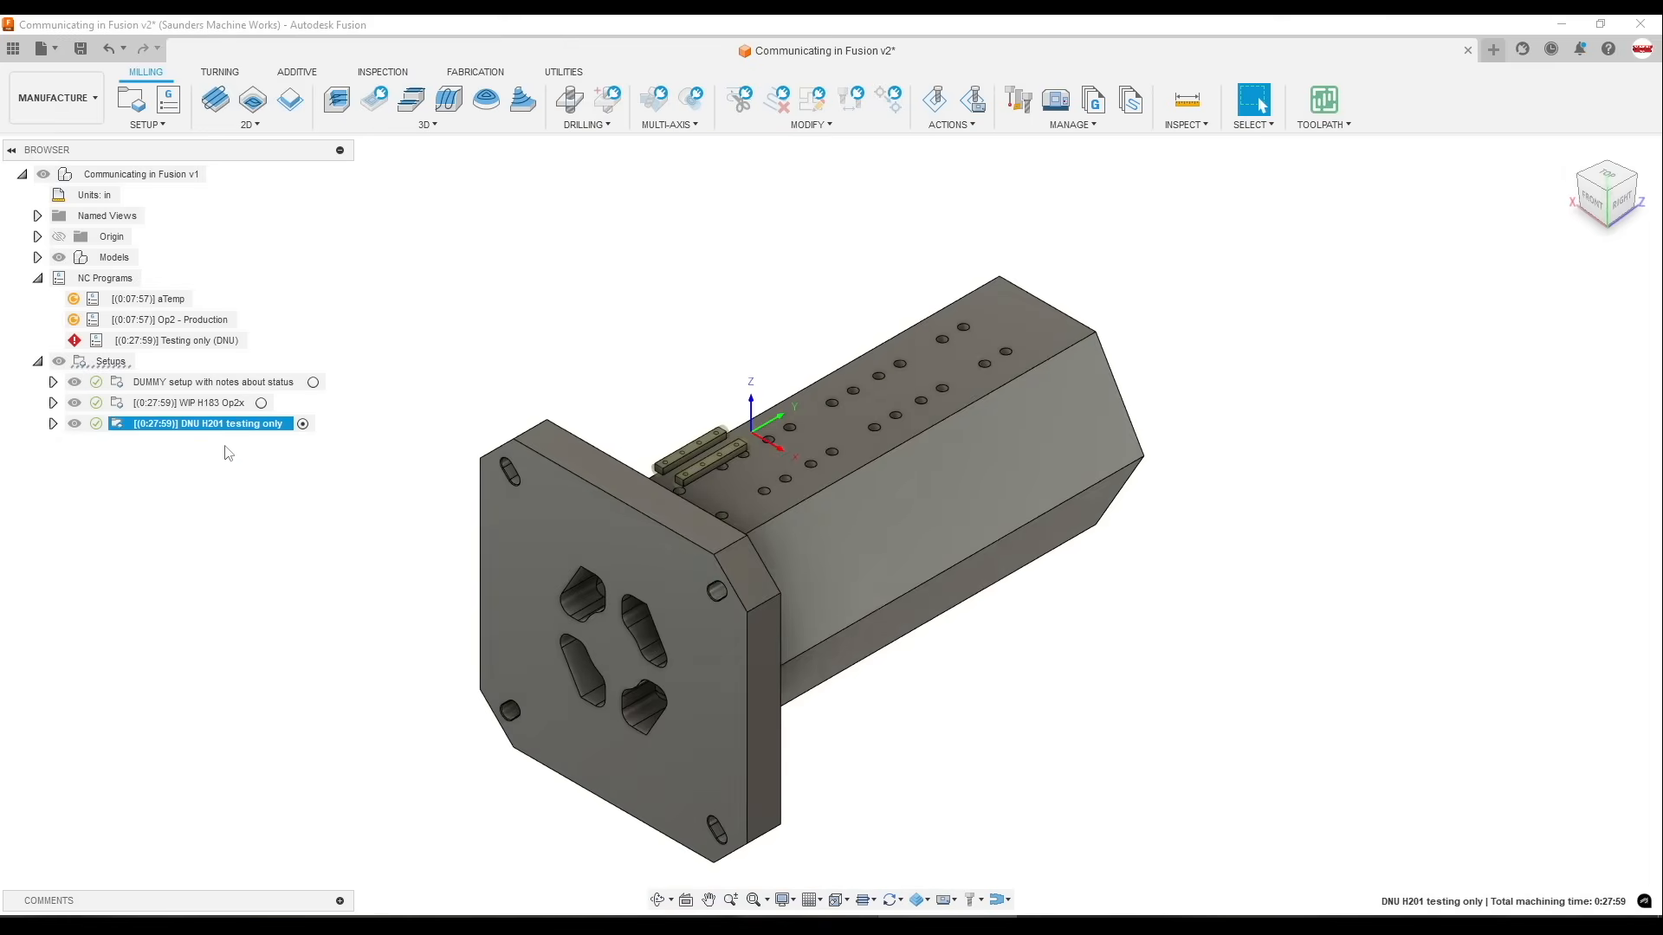
pyautogui.click(52, 423)
pyautogui.keyDown('shift'); pyautogui.moveTo(474, 346); pyautogui.dragTo(861, 584, button='middle'); pyautogui.keyUp('shift')
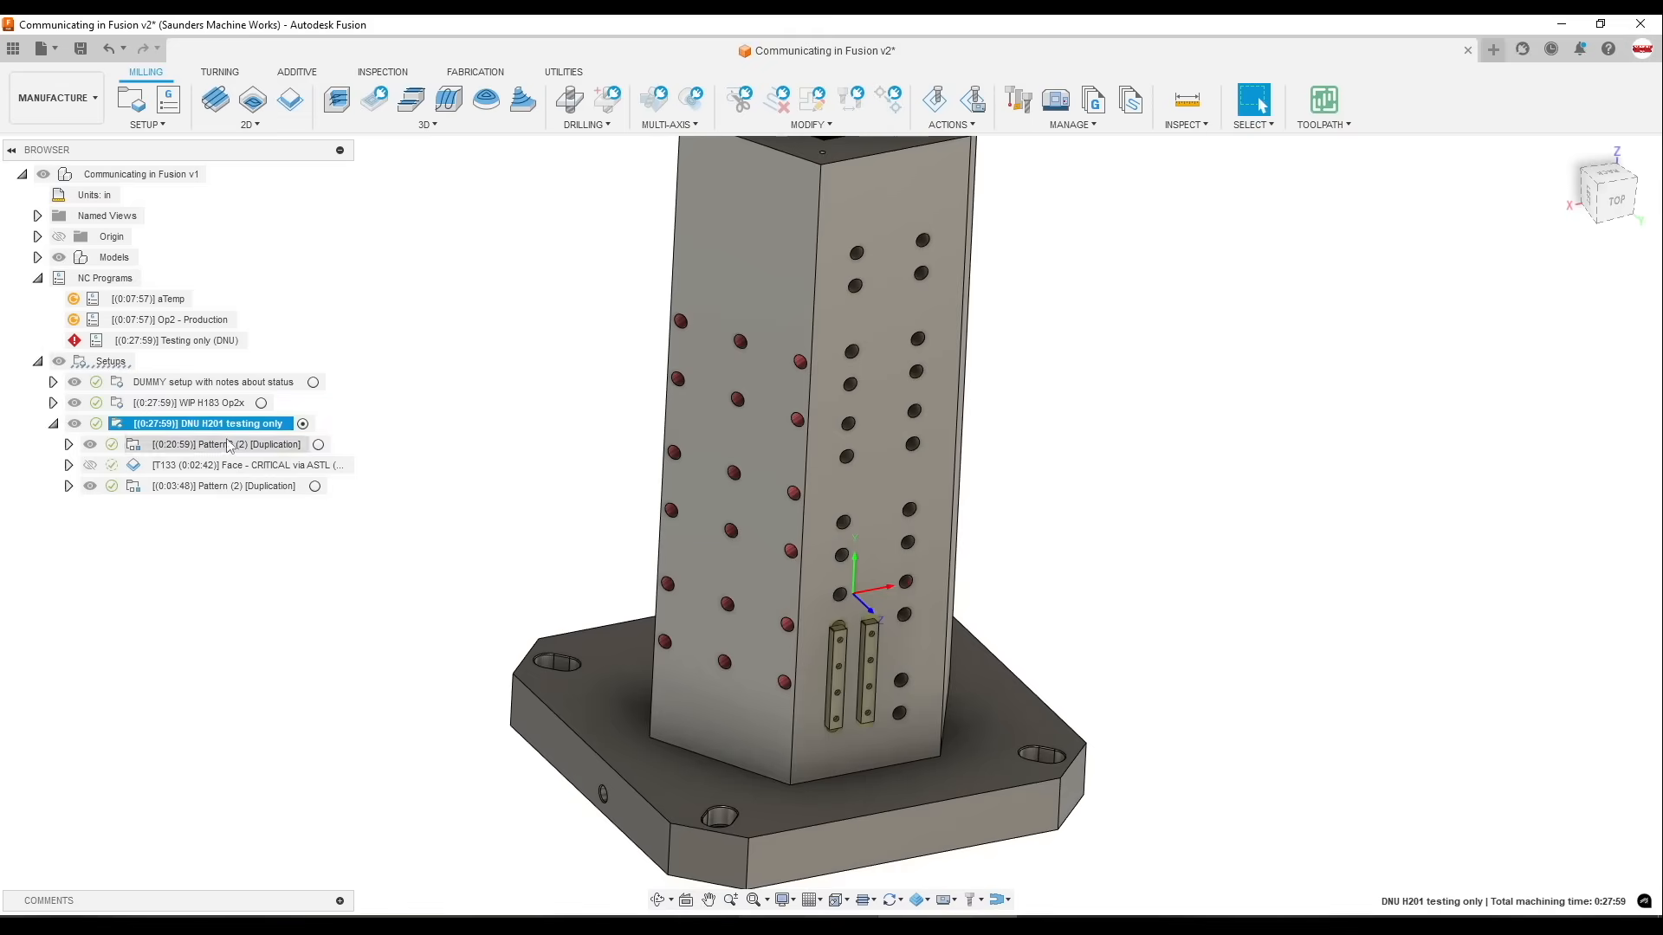
pyautogui.moveTo(227, 445)
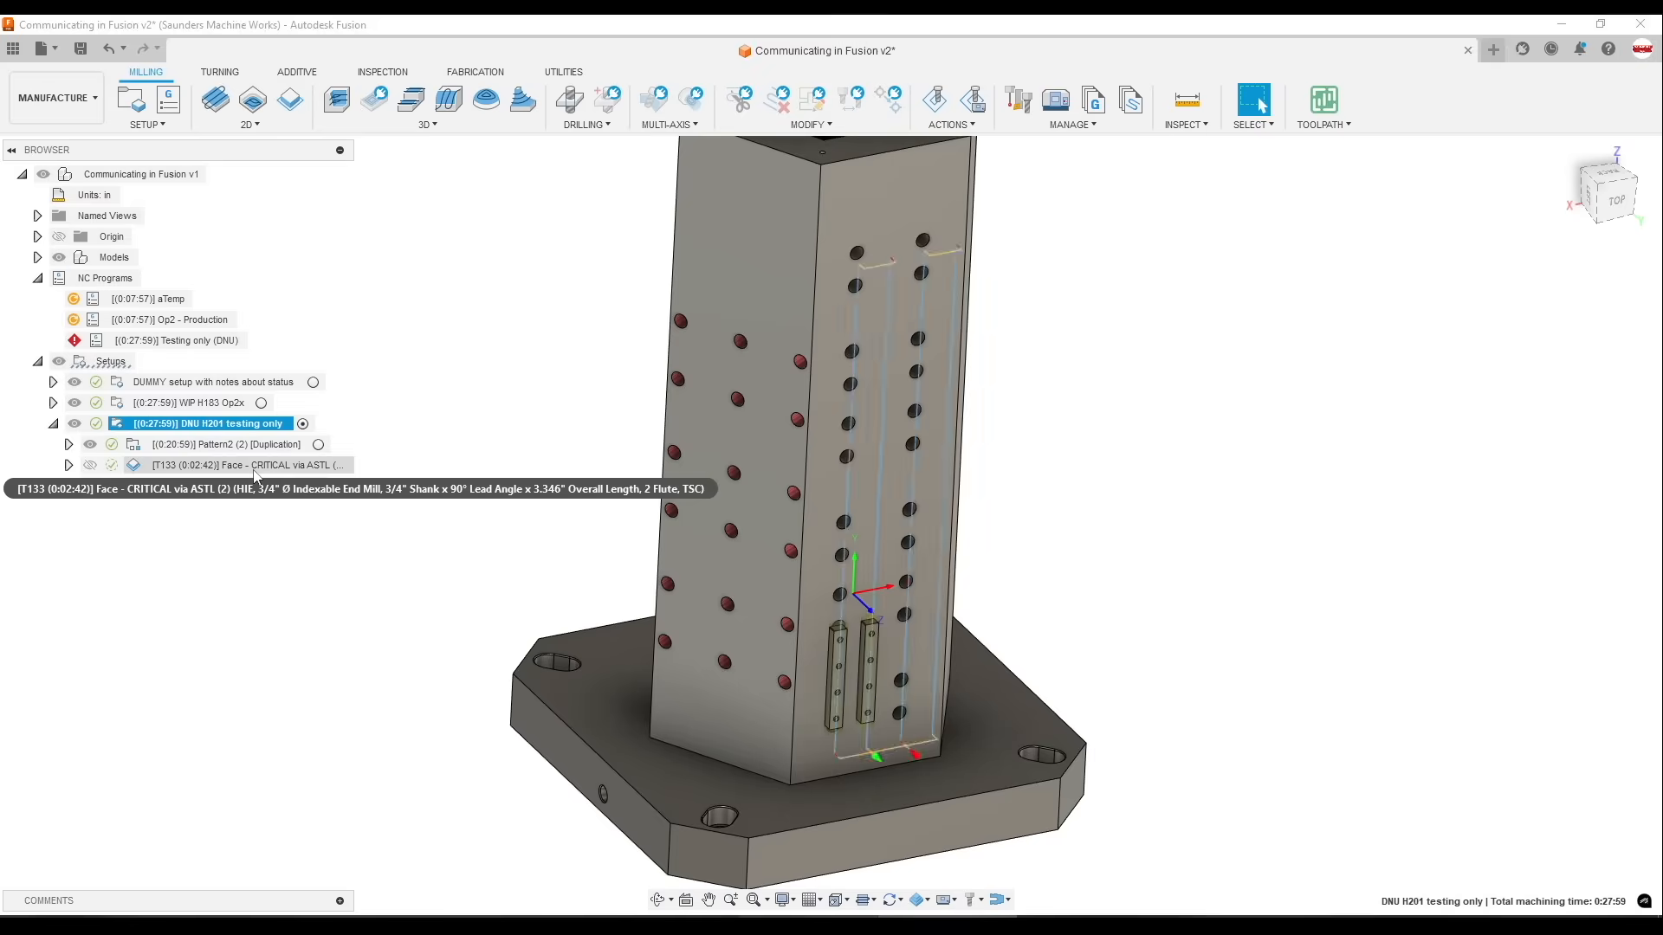
pyautogui.click(209, 445)
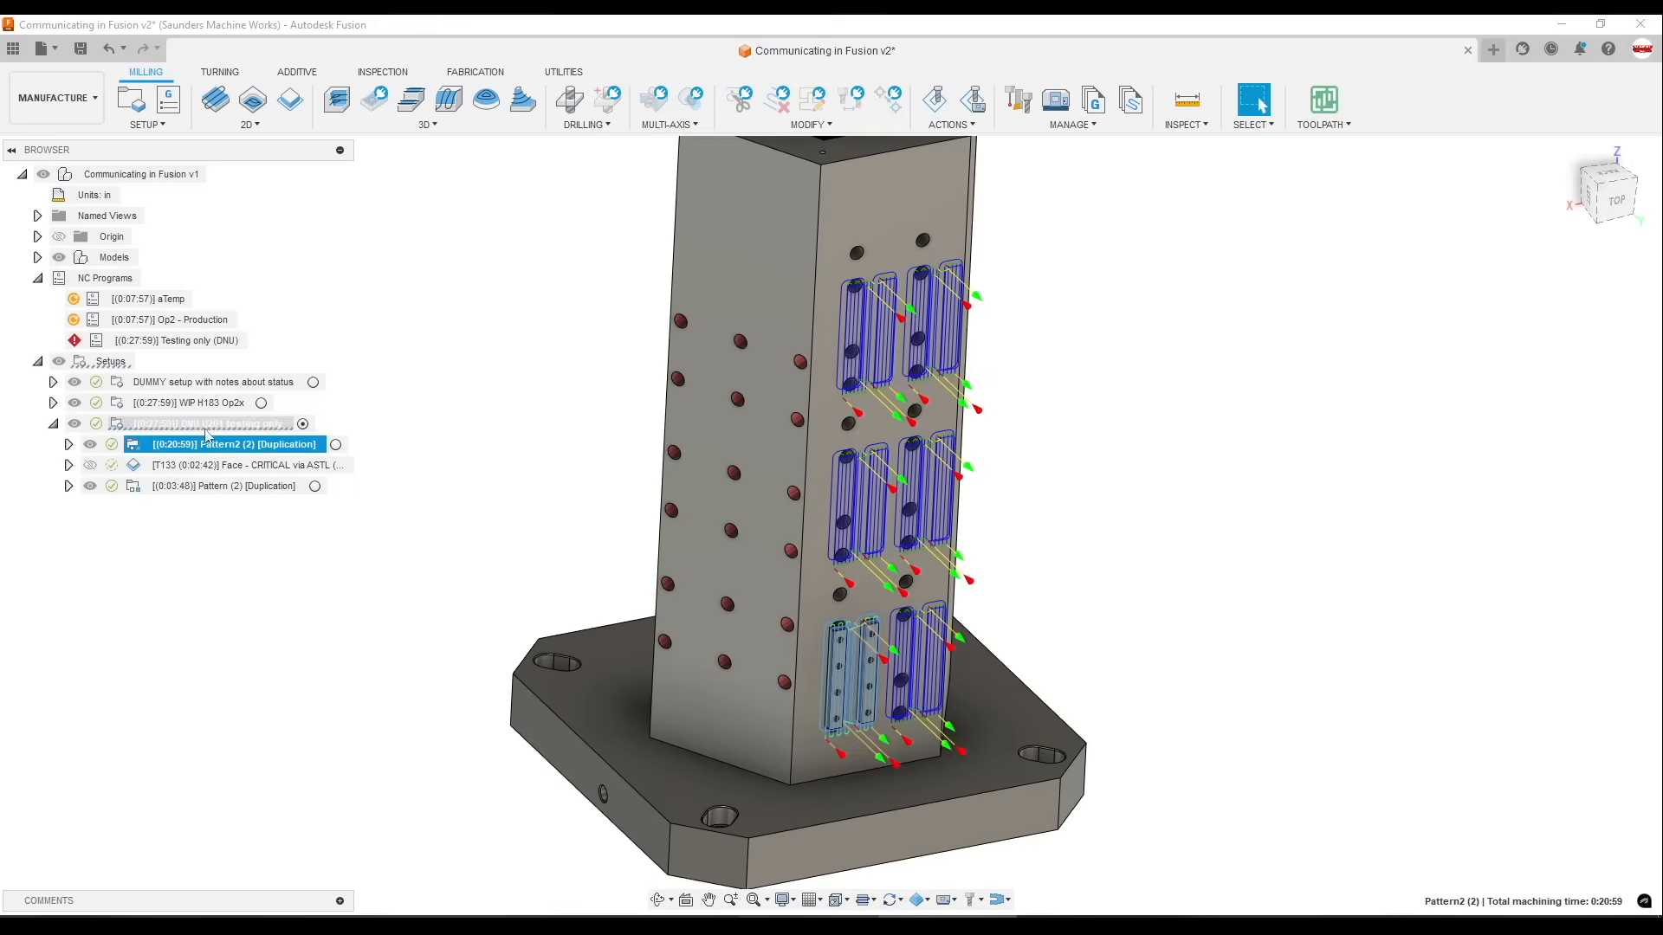
pyautogui.click(208, 425)
# Confirm work offset 201 on the setup's Post Process settings and post the Testing only (DNU) NC program
pyautogui.doubleClick(215, 426)
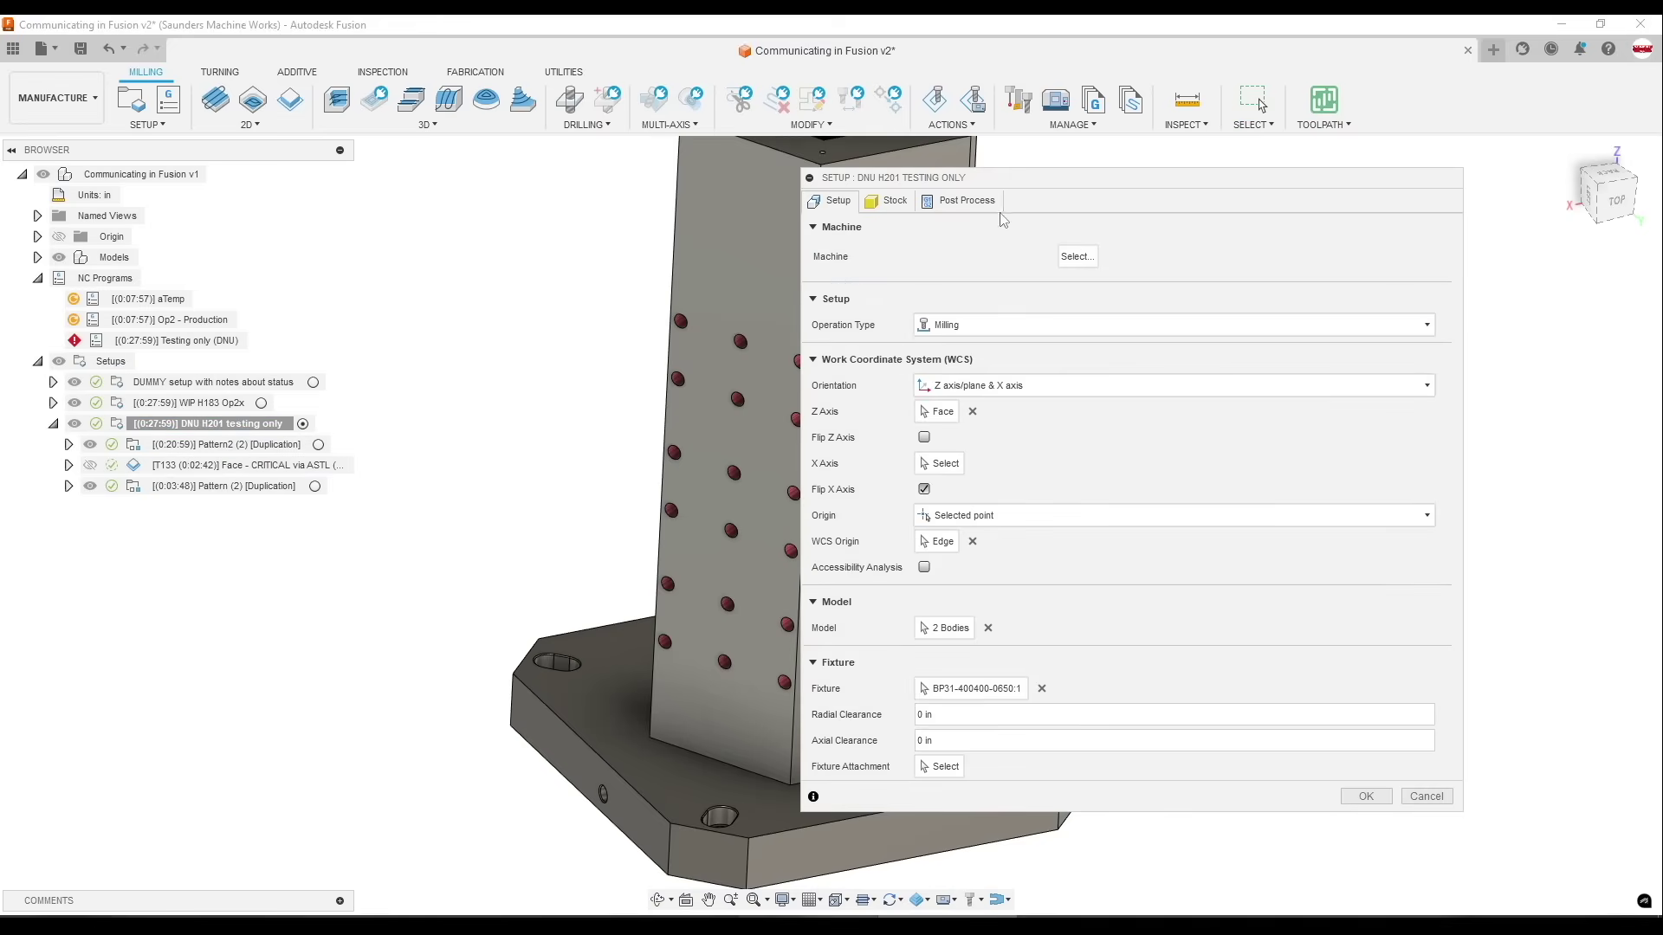
pyautogui.click(967, 200)
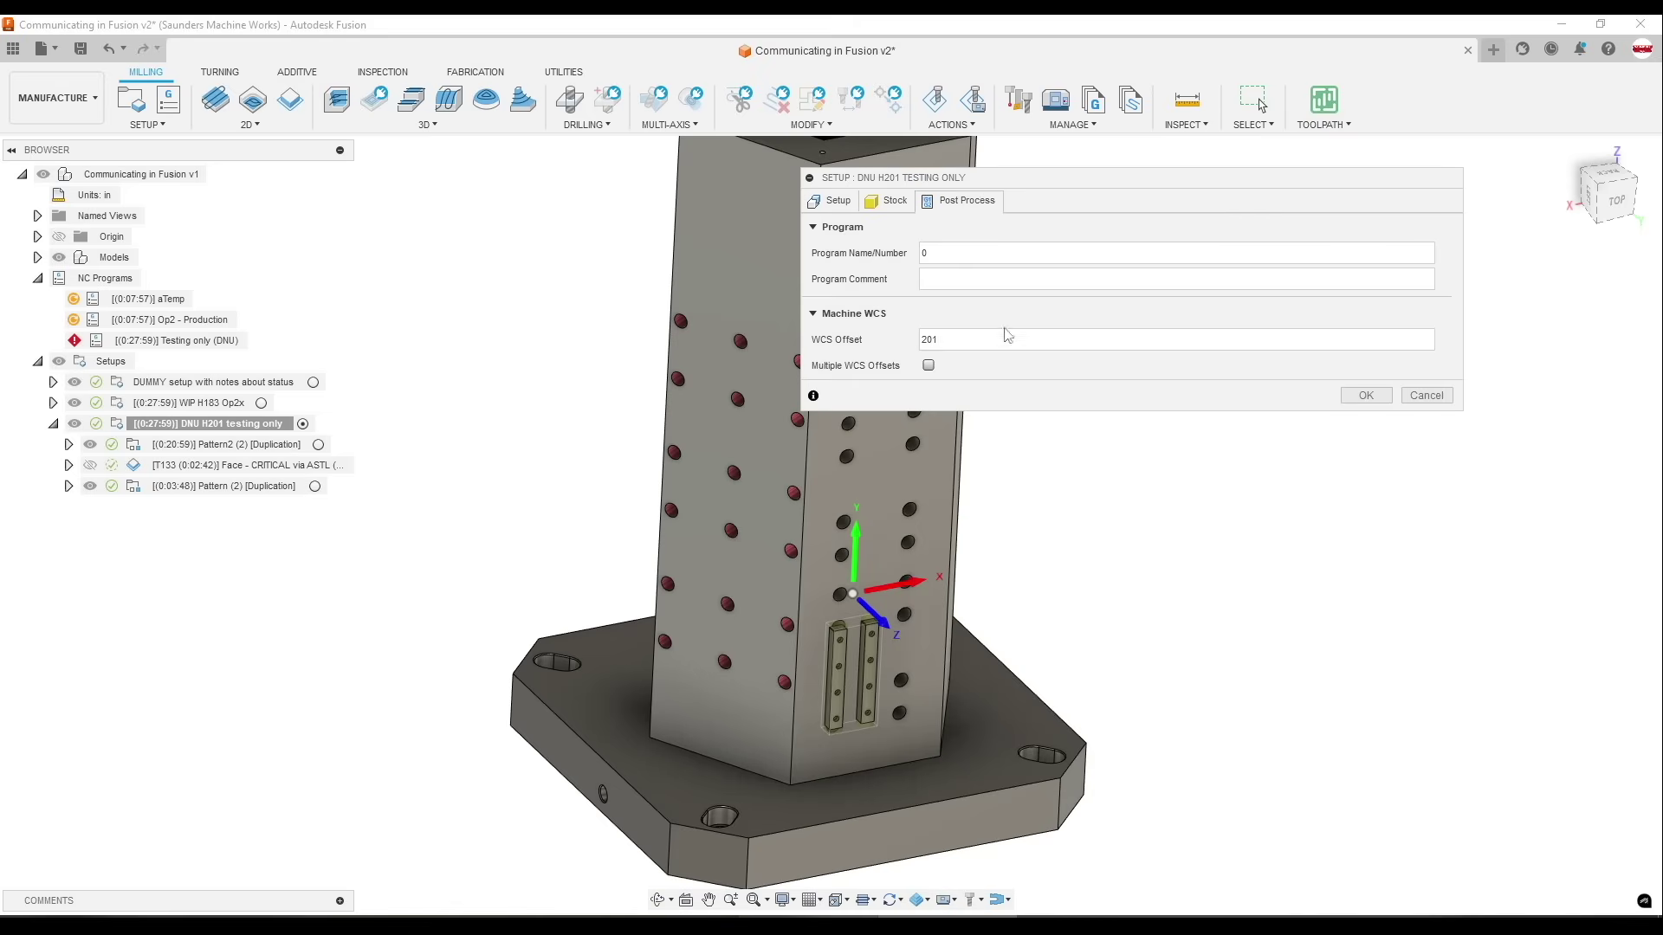
pyautogui.doubleClick(955, 339)
pyautogui.click(1366, 396)
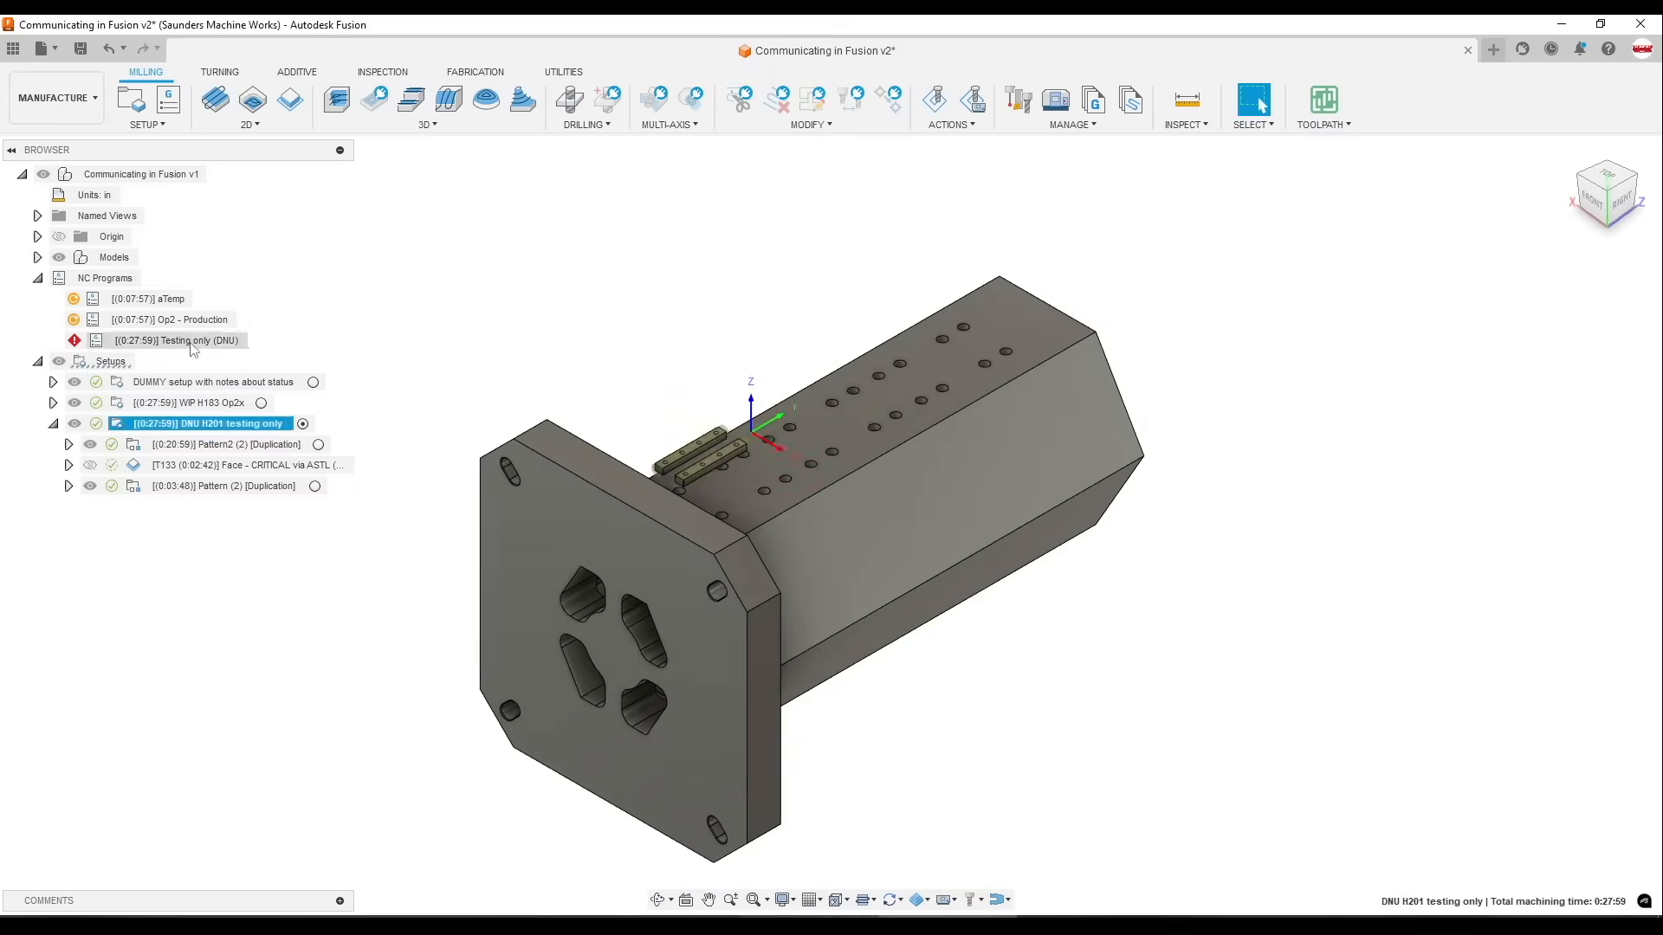
pyautogui.click(182, 341)
pyautogui.rightClick(183, 340)
pyautogui.click(238, 413)
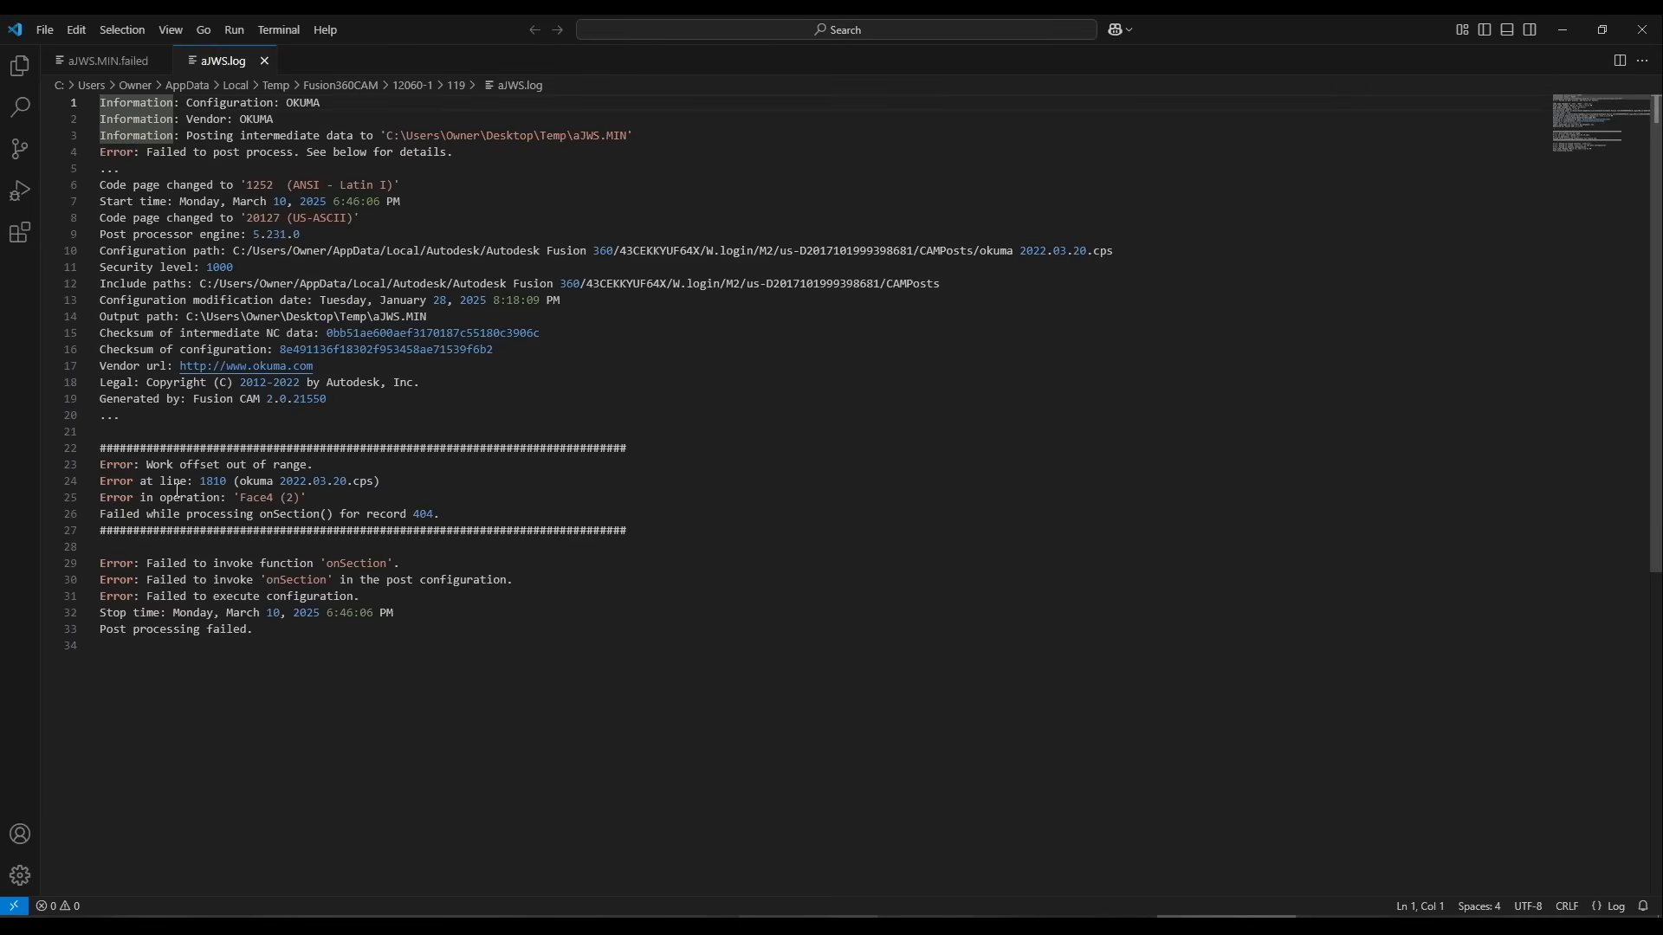
# Mark the 'Work offset out of range' error line in aJWS.log and return to Fusion
pyautogui.moveTo(311, 465); pyautogui.dragTo(99, 466)
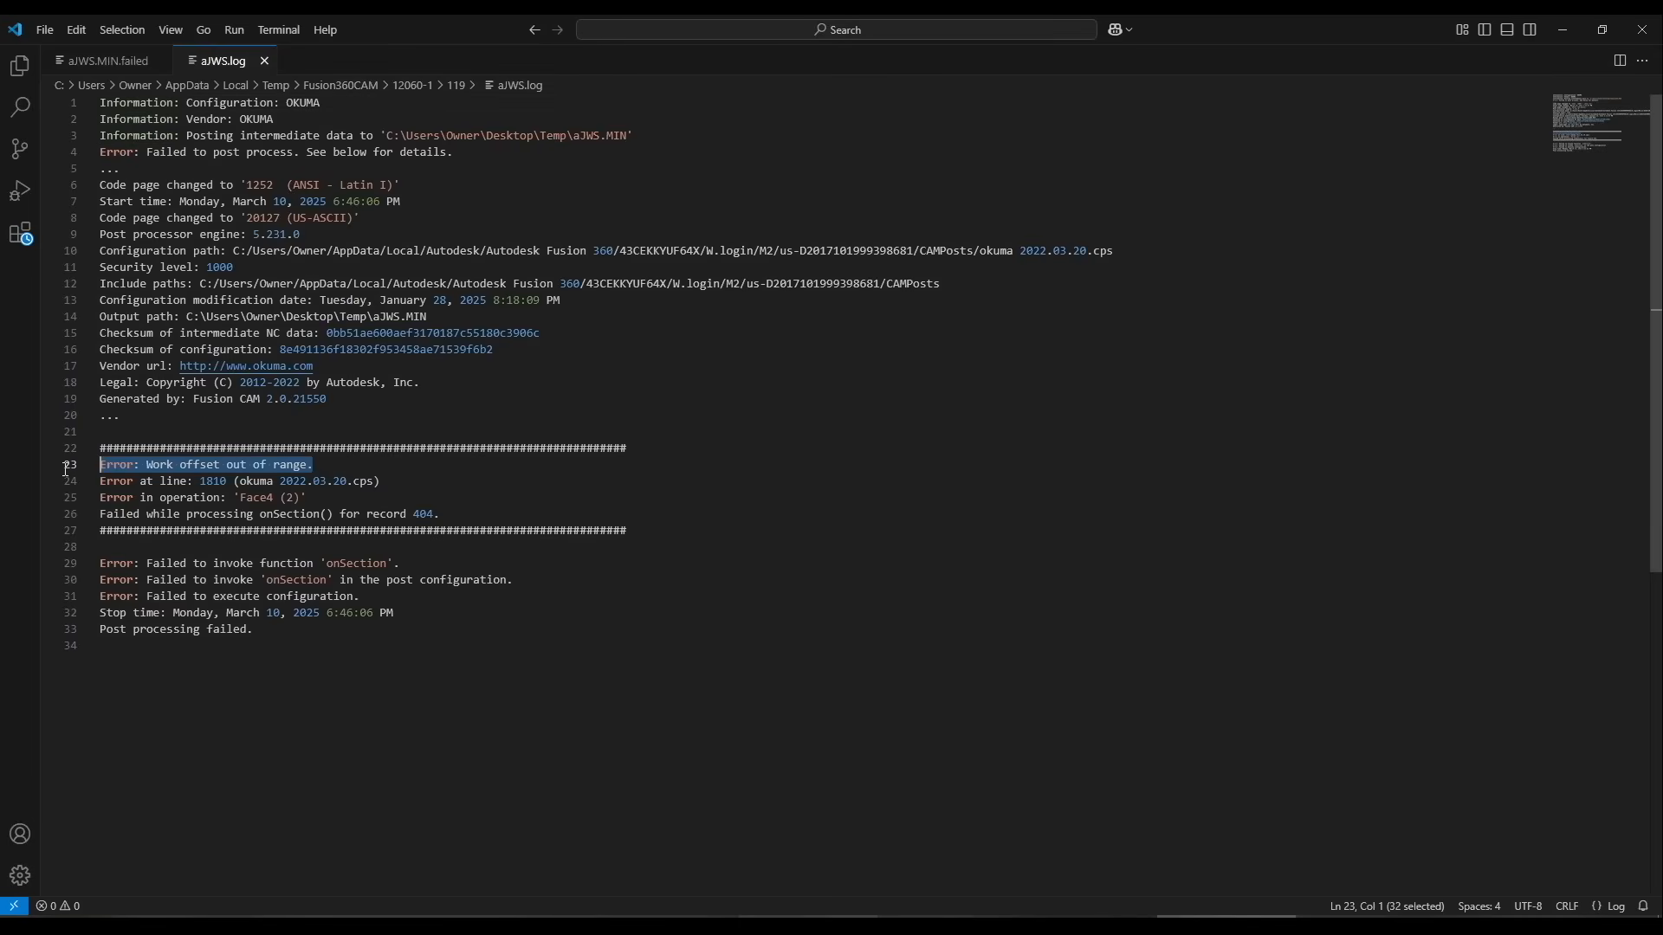
pyautogui.hotkey('alt', 'Tab')
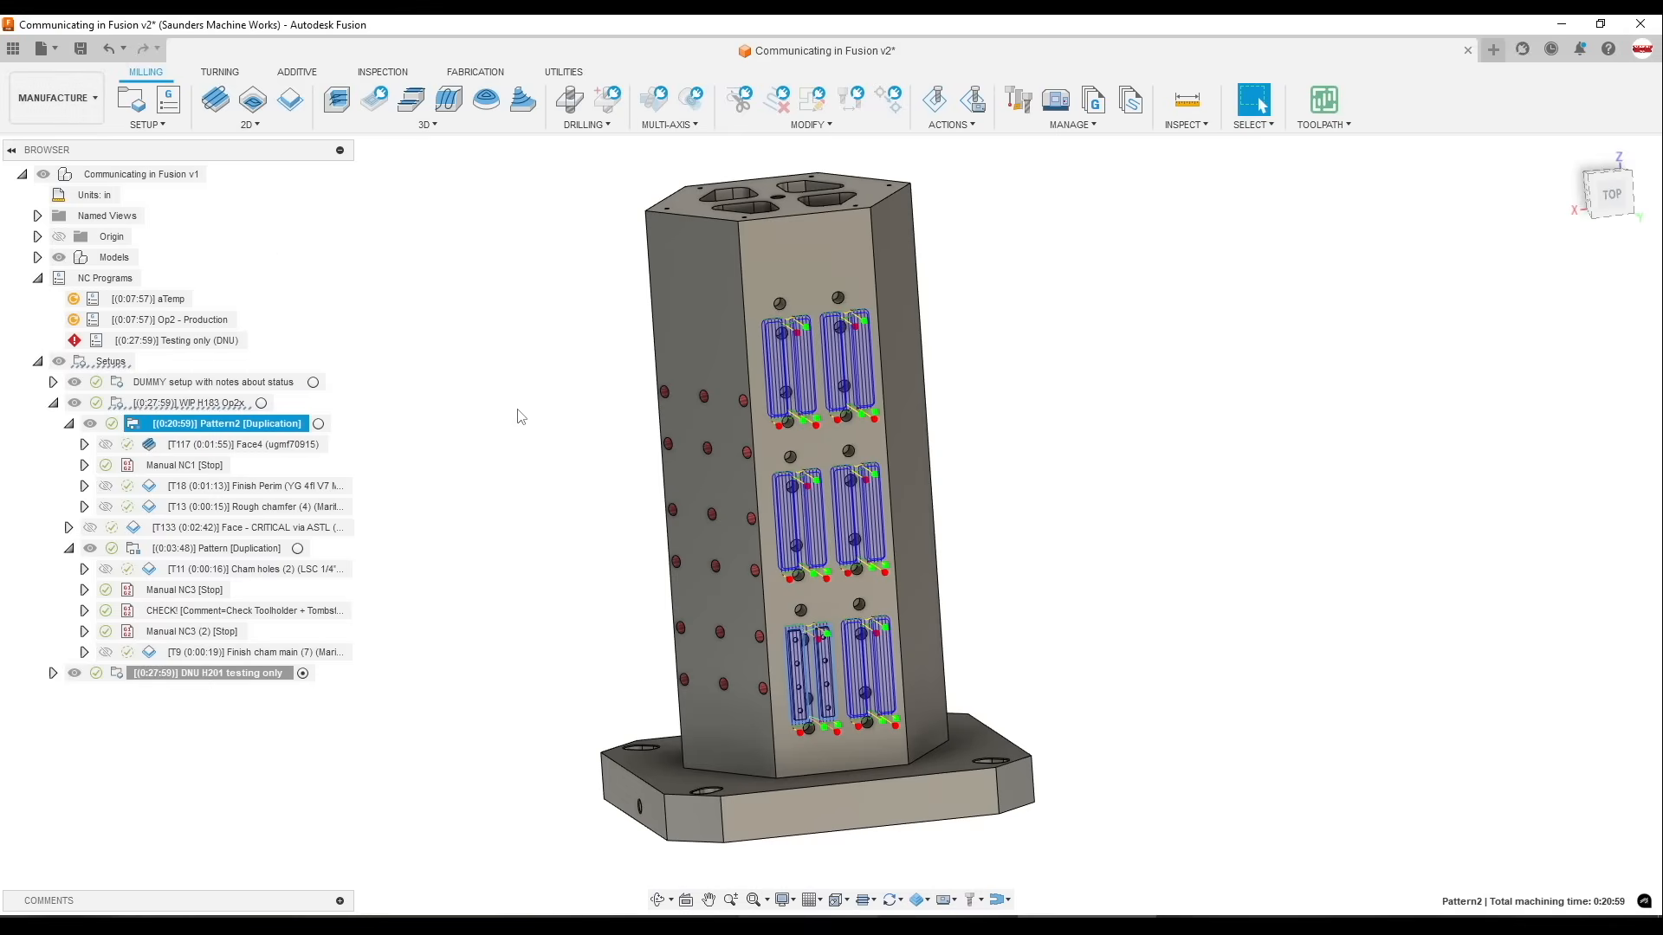
# Review Pattern2's duplication settings (edge source, five target points) and cancel without changes
pyautogui.doubleClick(215, 424)
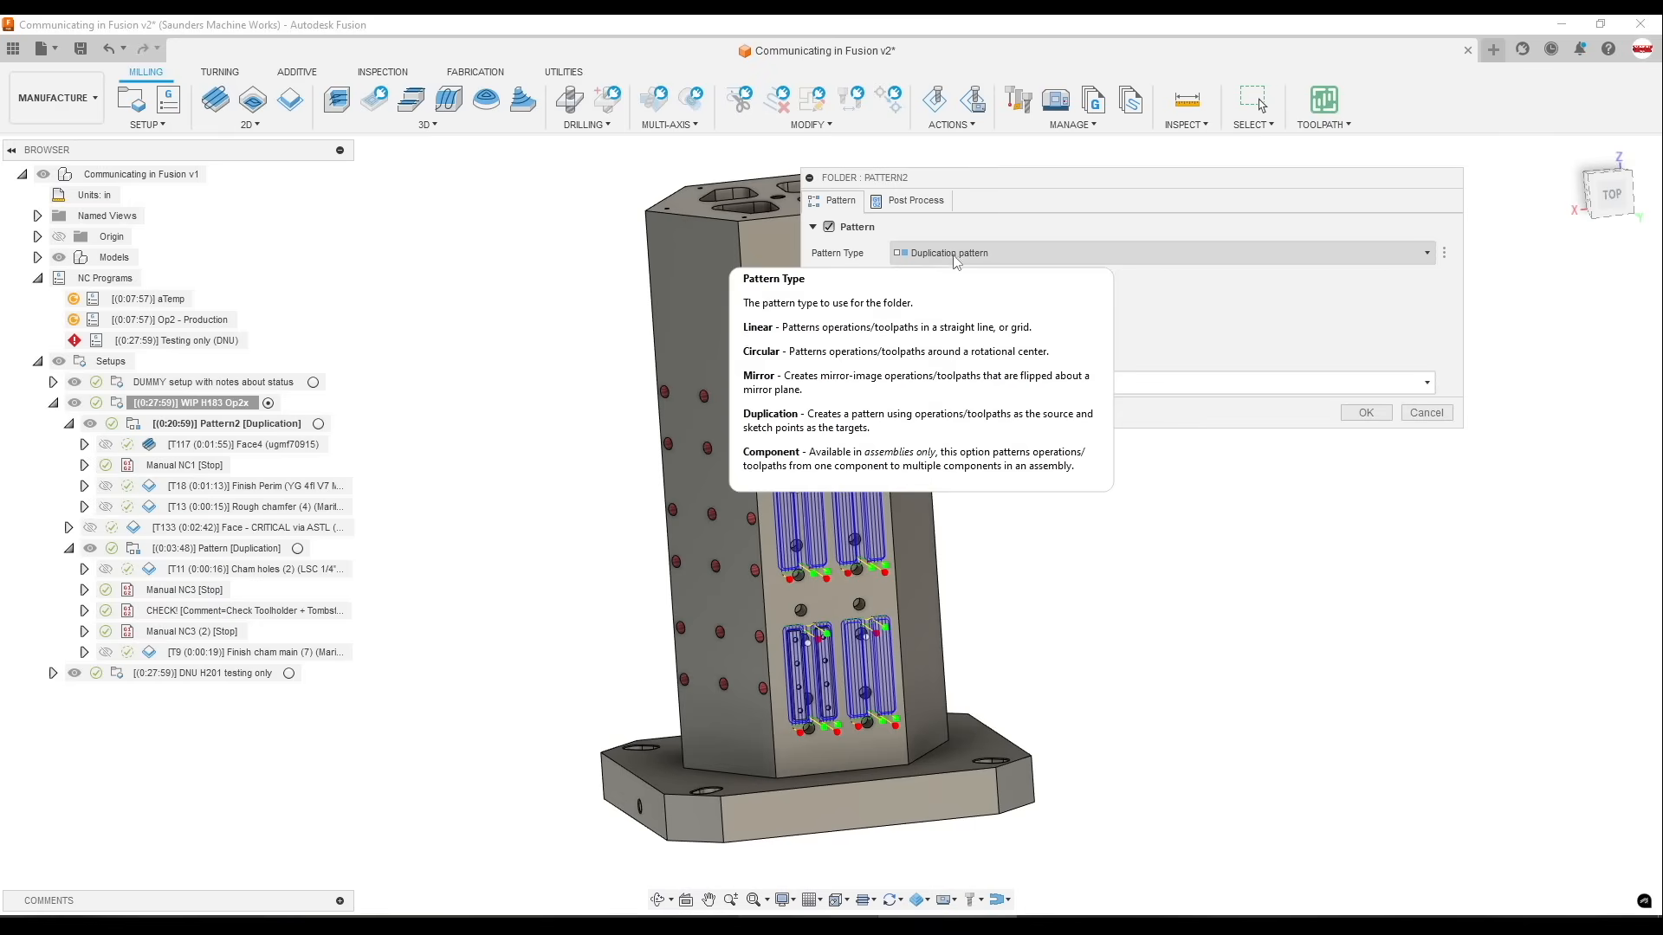
pyautogui.click(1426, 413)
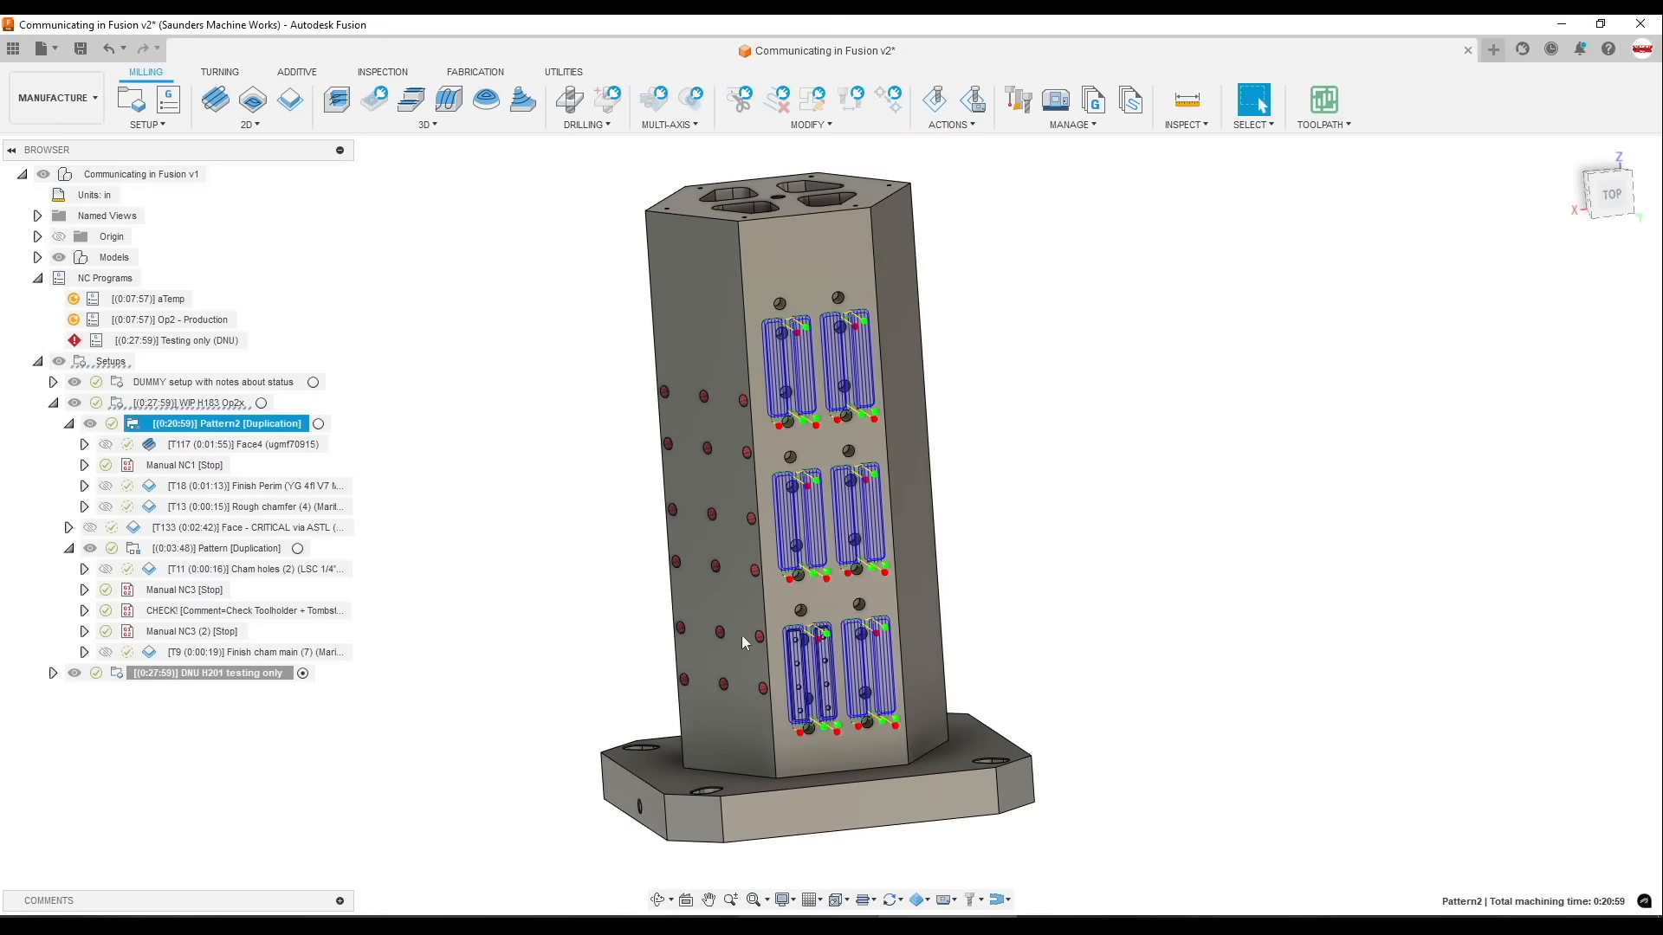
pyautogui.click(234, 444)
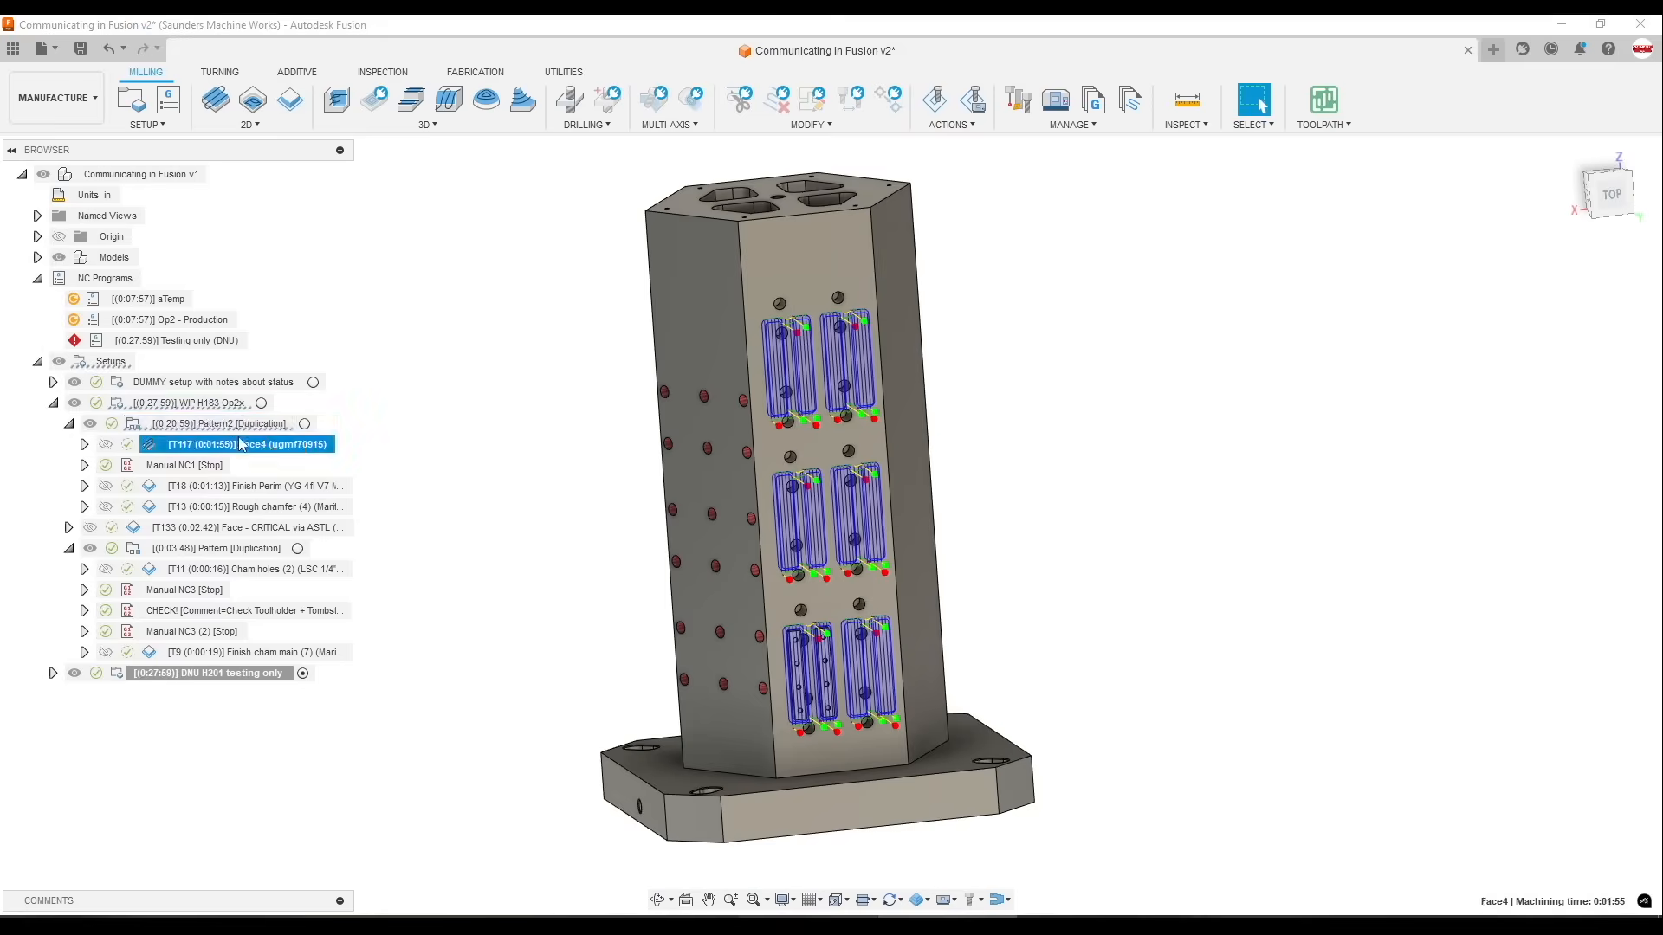
pyautogui.doubleClick(229, 425)
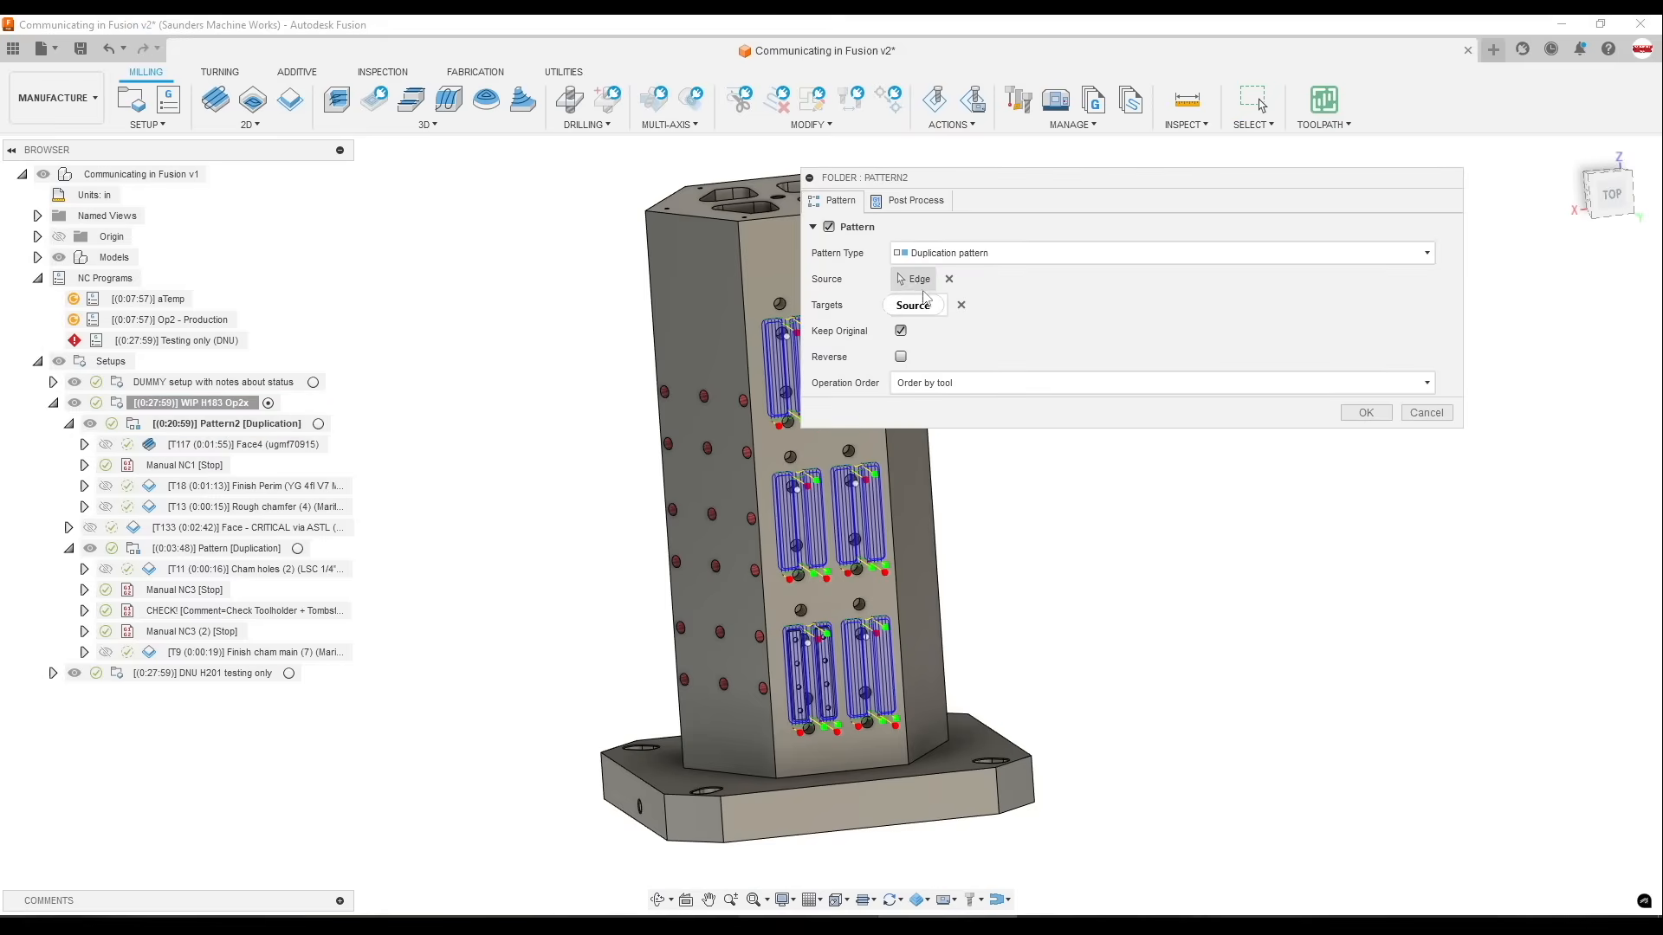
pyautogui.click(1427, 414)
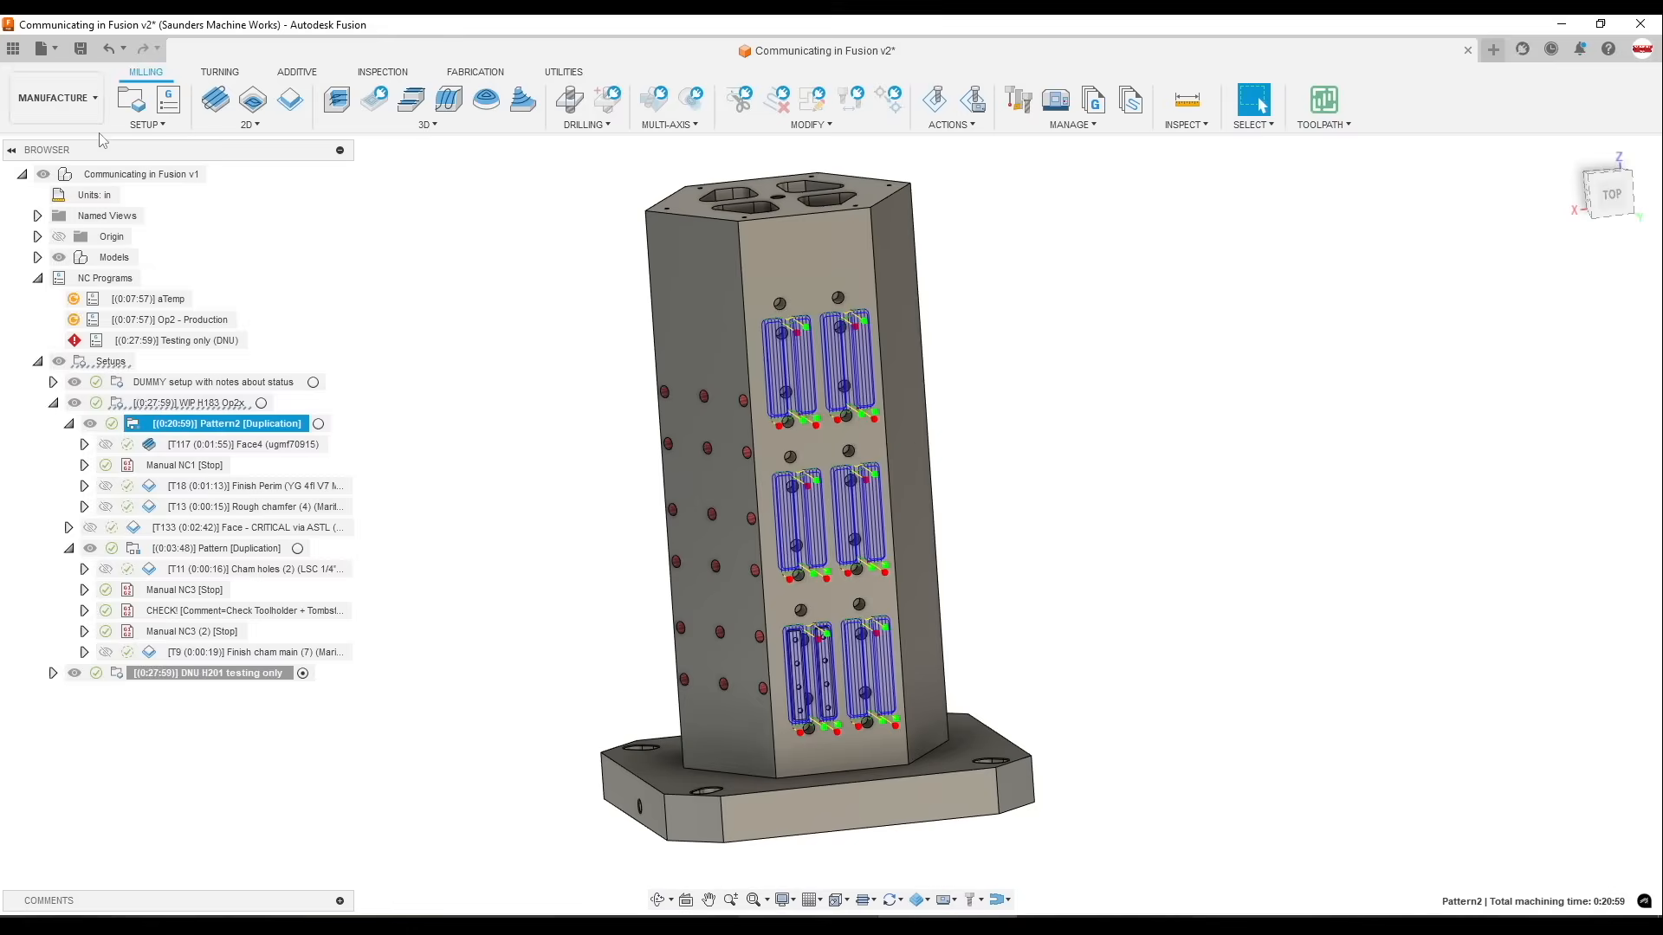
# Switch Fusion from the Manufacture workspace to the Design workspace
pyautogui.click(57, 98)
pyautogui.click(65, 169)
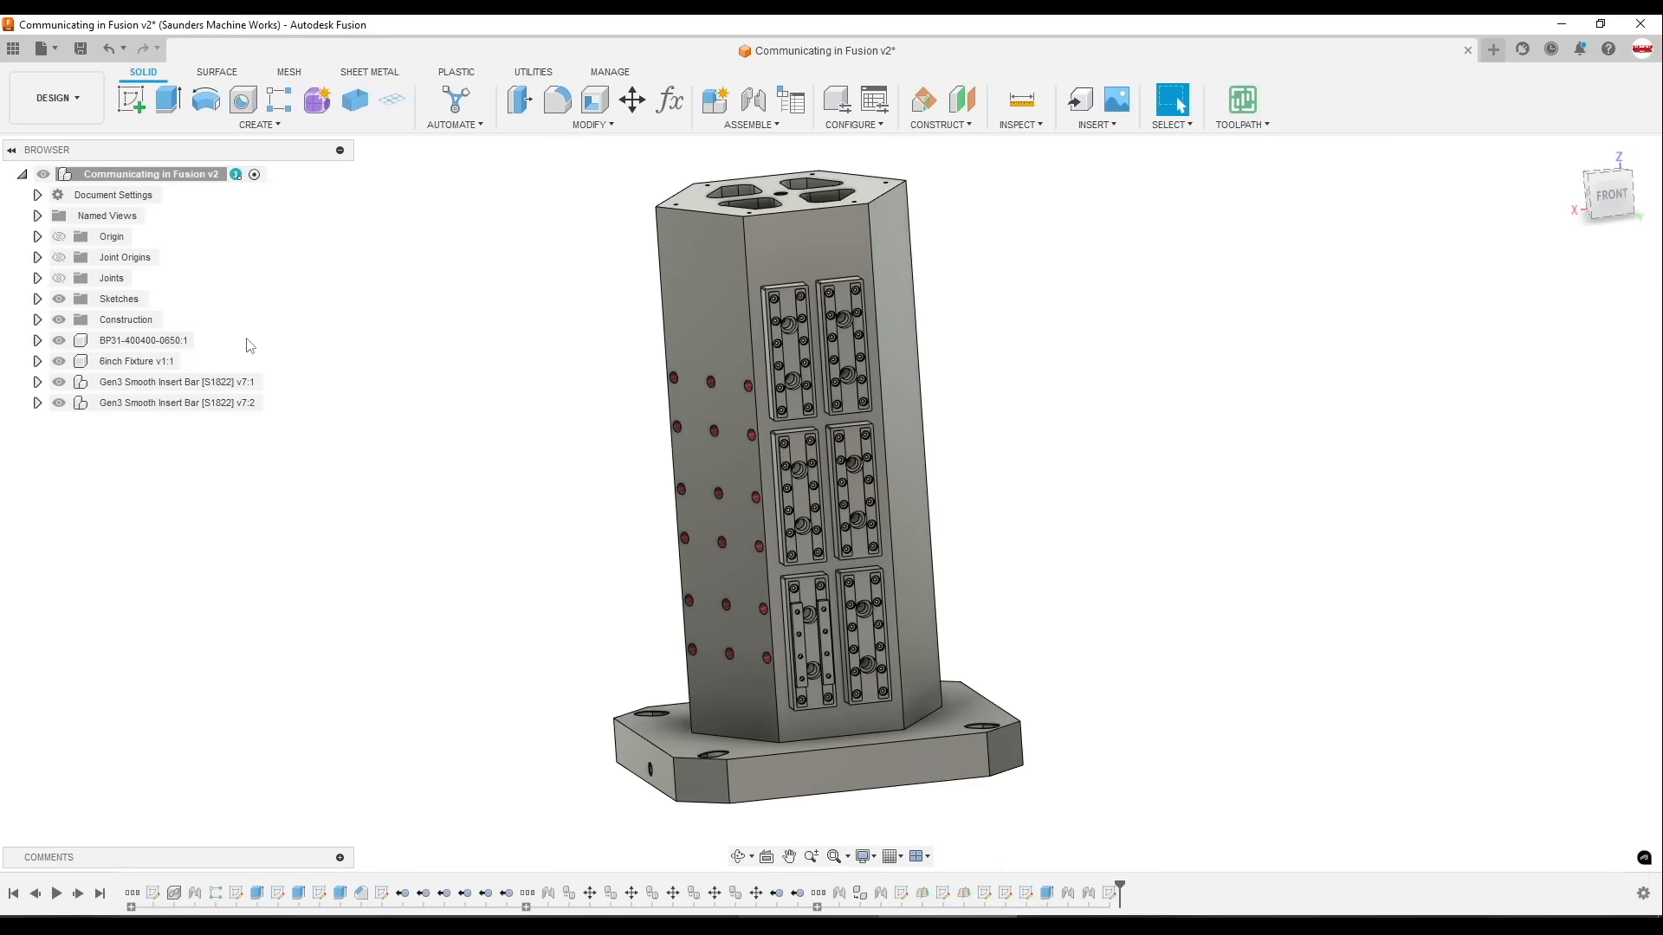
# Locate the MASTER Pattern fixture-location sketch in the browser's sketch list
pyautogui.click(37, 299)
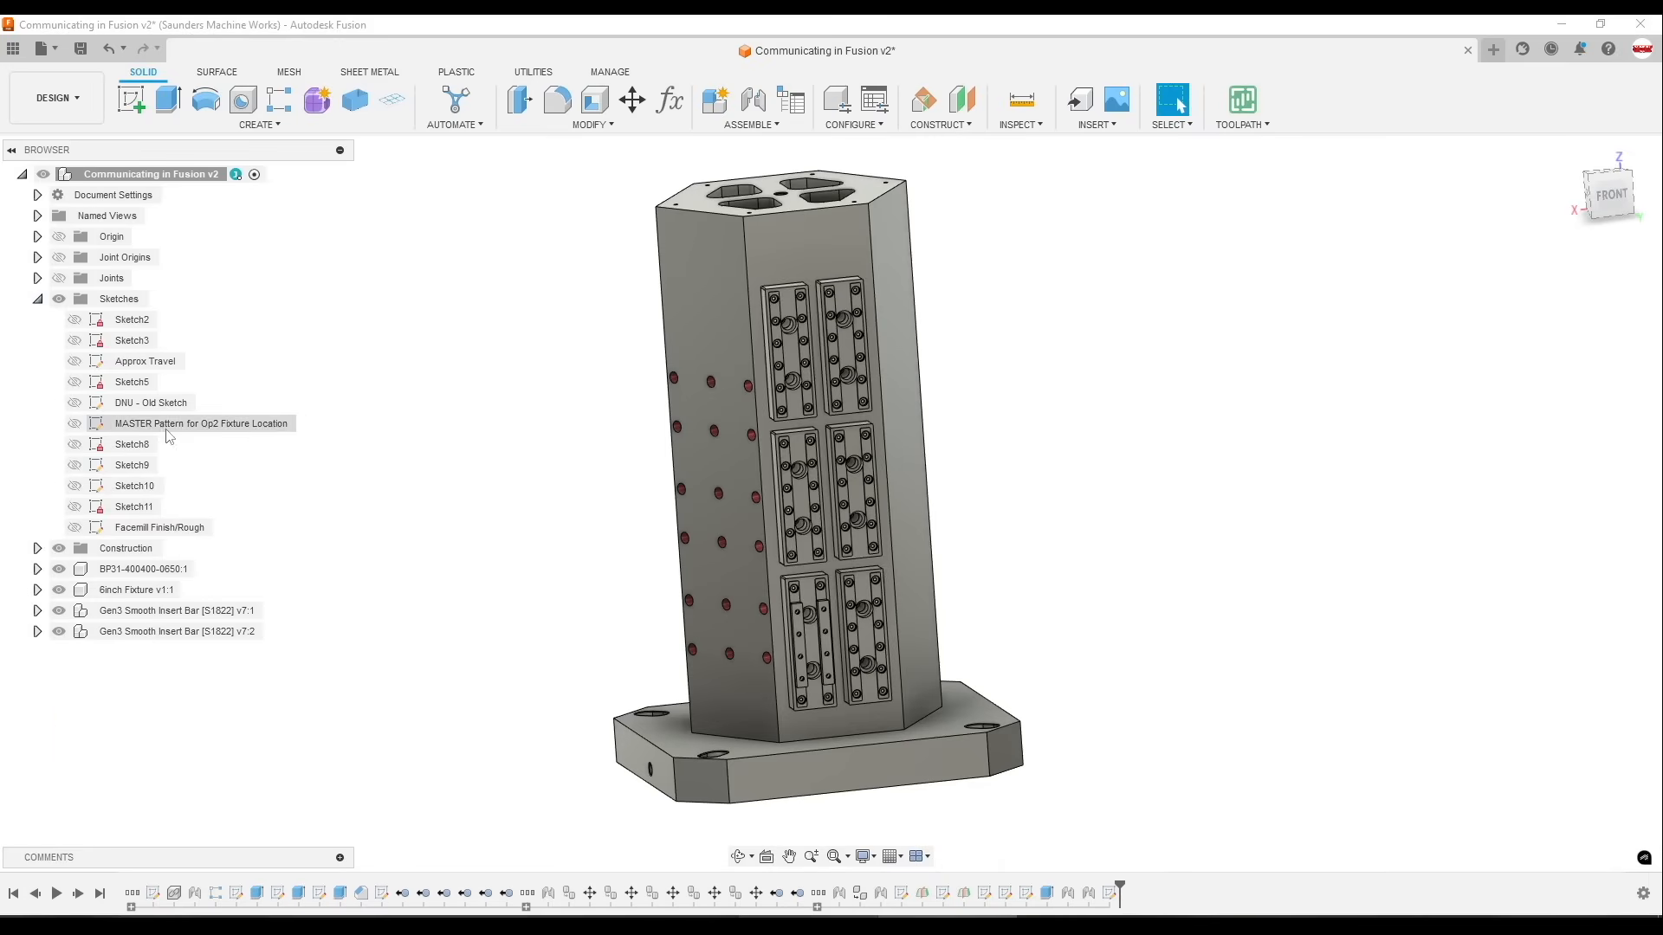
pyautogui.click(195, 425)
pyautogui.rightClick(242, 425)
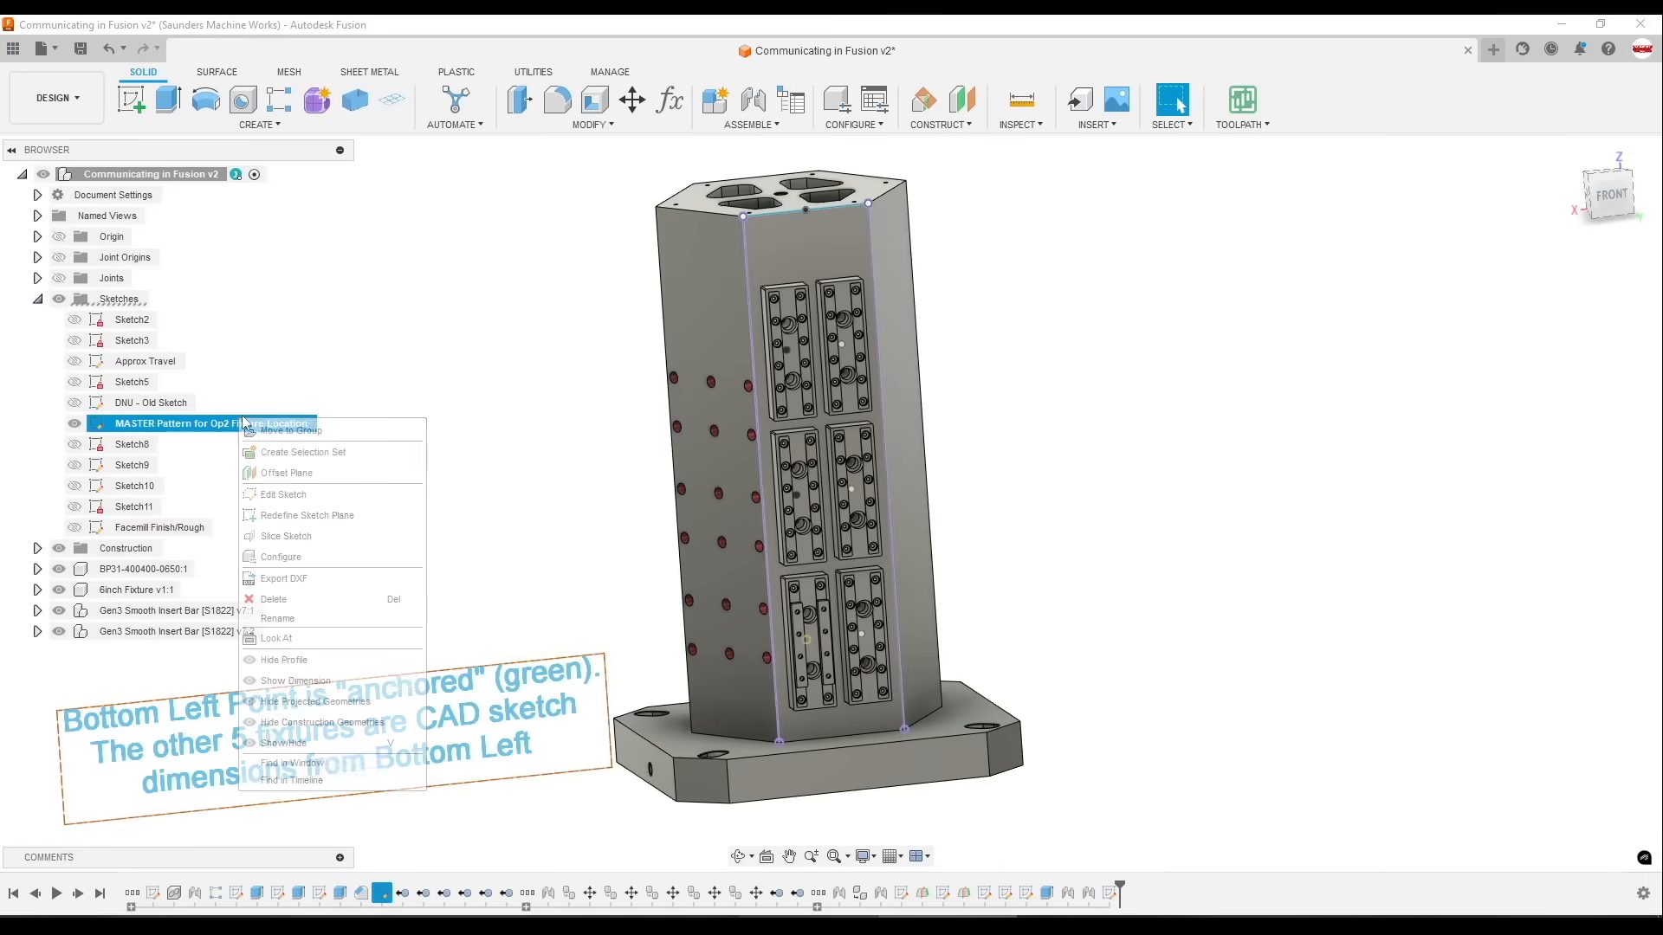
pyautogui.click(580, 473)
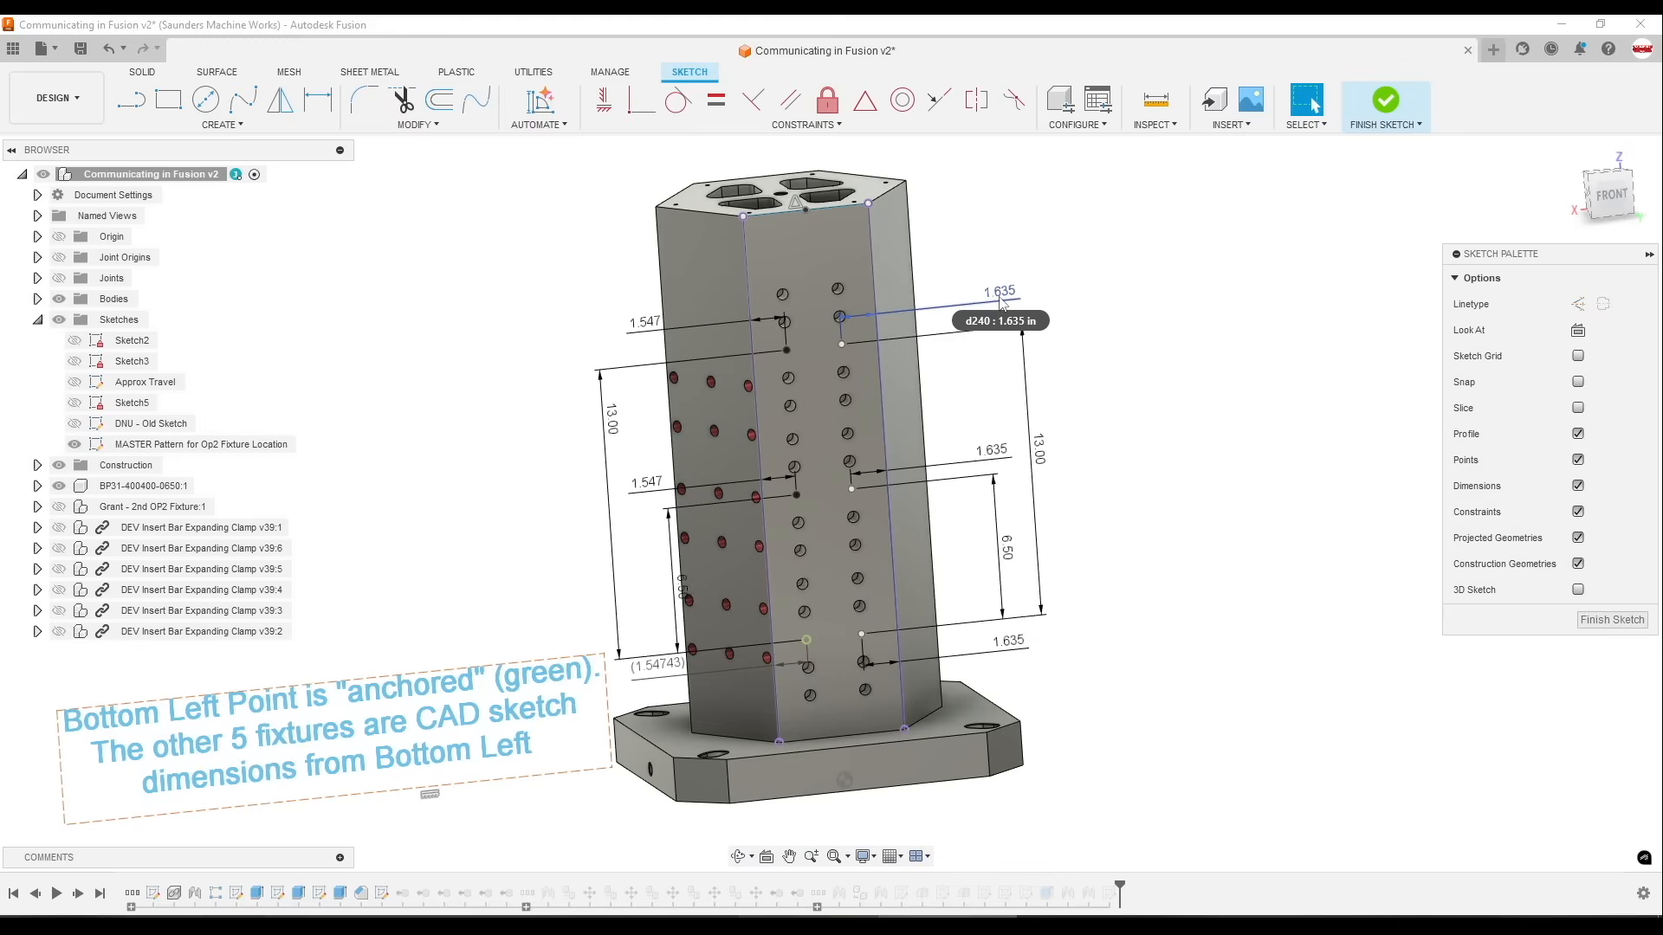
# Change the top-right 1.635 fixture spacing dimension to 0.10 and inspect the tombstone face
pyautogui.doubleClick(1001, 302)
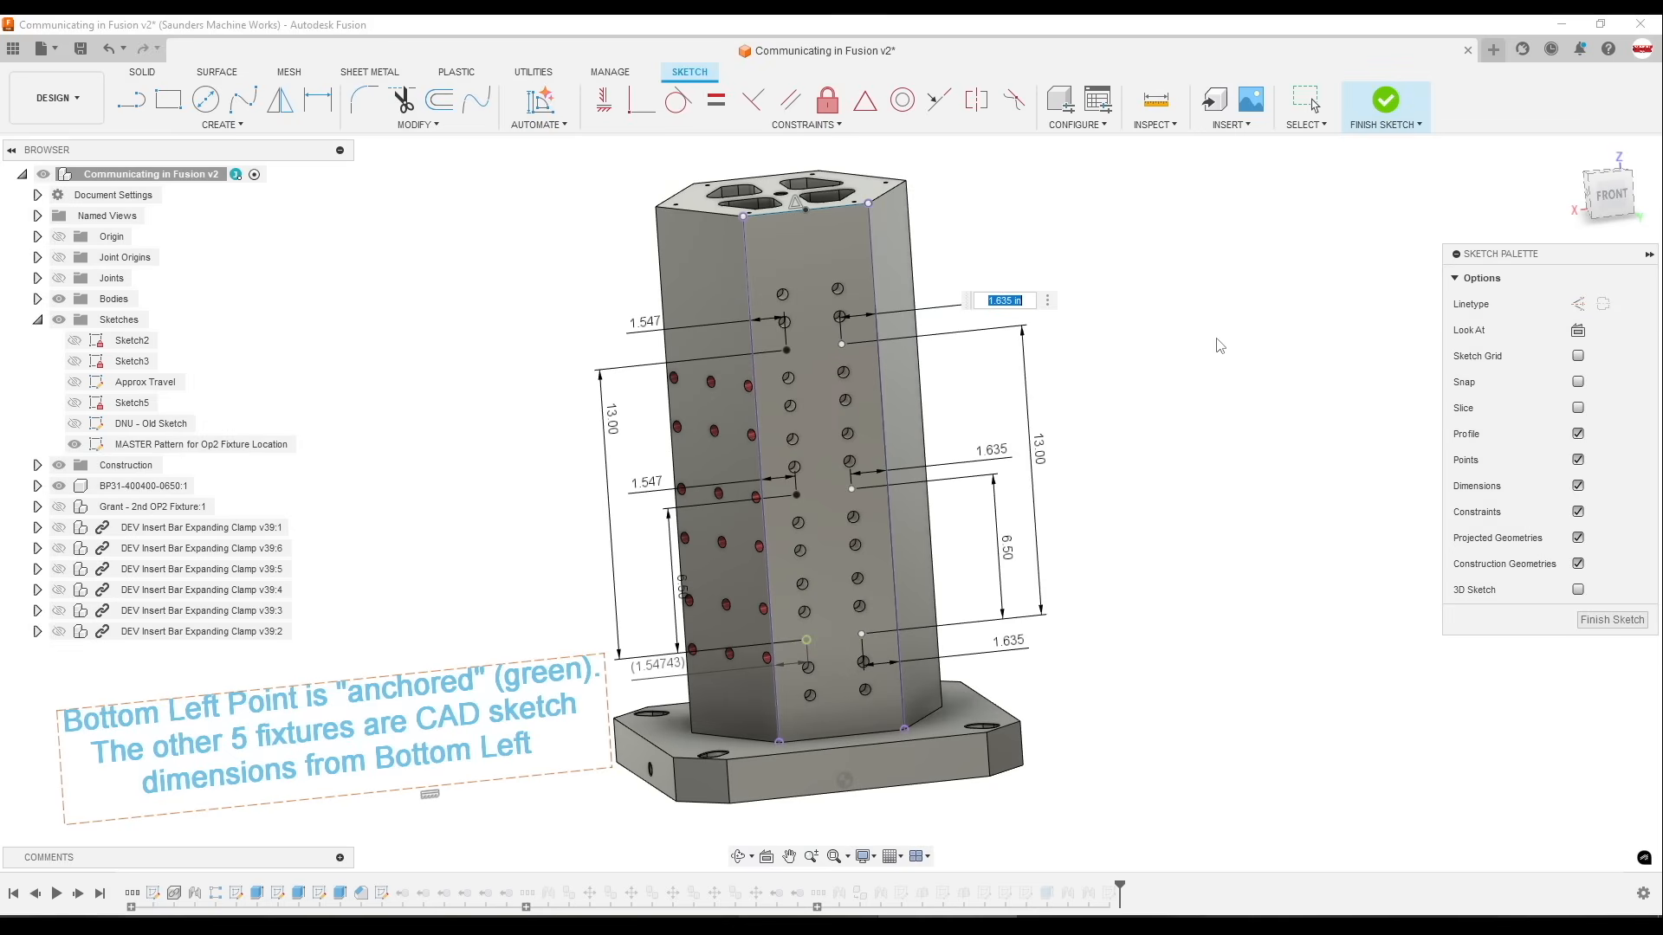
pyautogui.press('Home')
pyautogui.hotkey('ctrl', 'a')
pyautogui.write('.1')
pyautogui.press('Return')
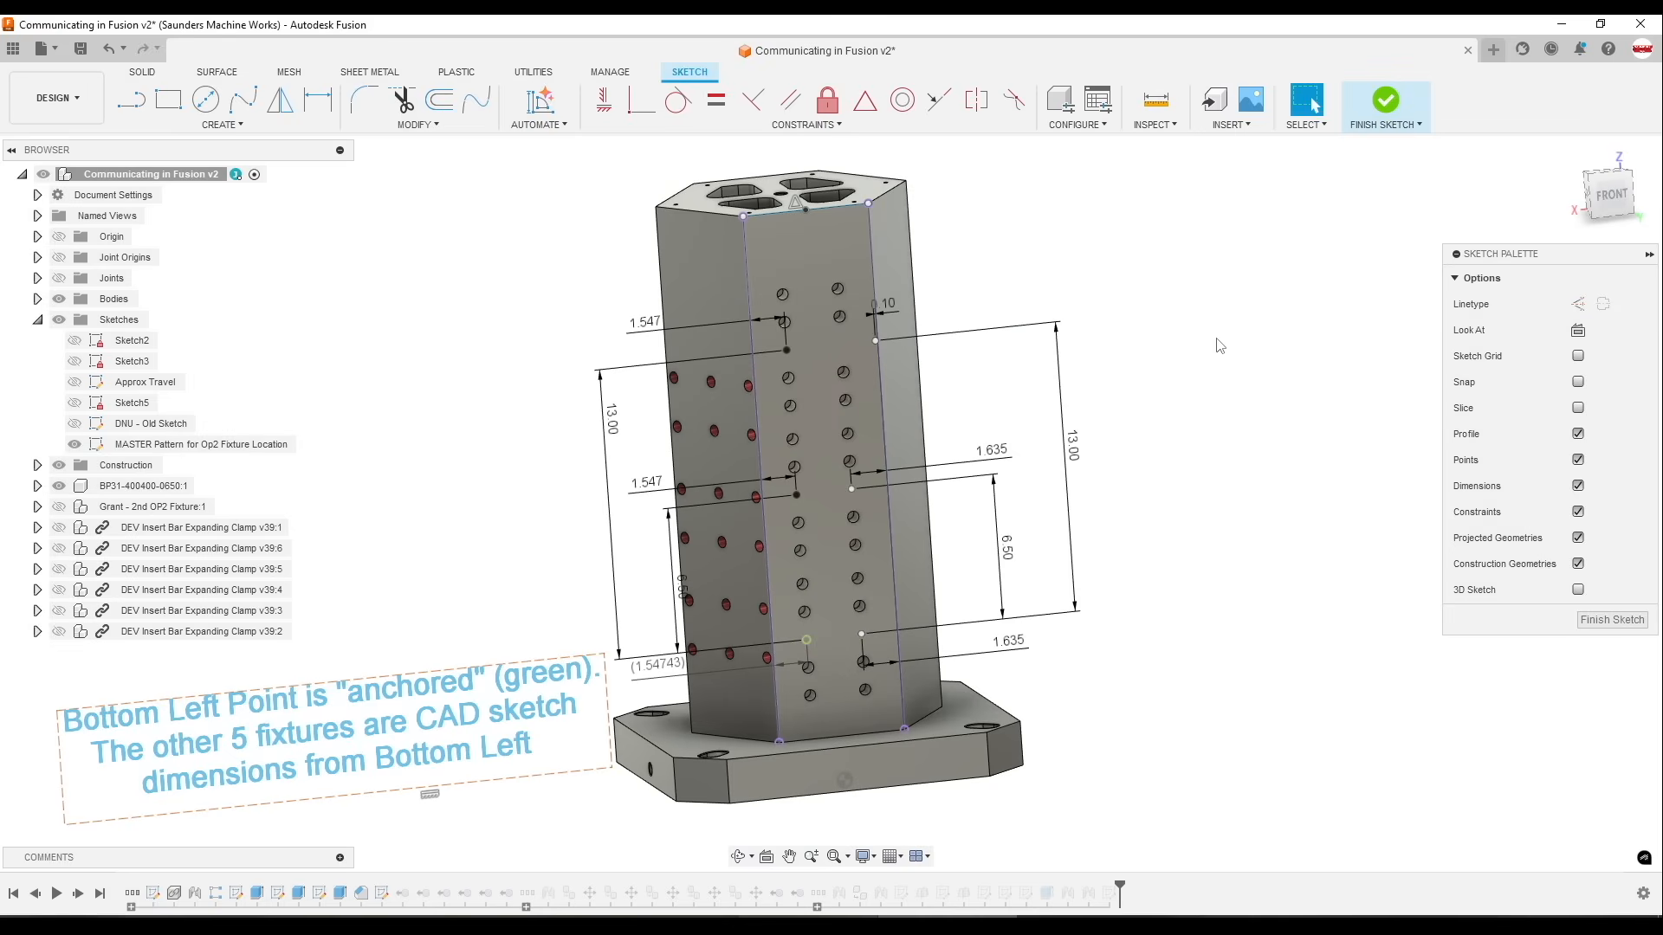
pyautogui.keyDown('shift'); pyautogui.moveTo(1159, 325); pyautogui.dragTo(874, 331, button='middle'); pyautogui.keyUp('shift')
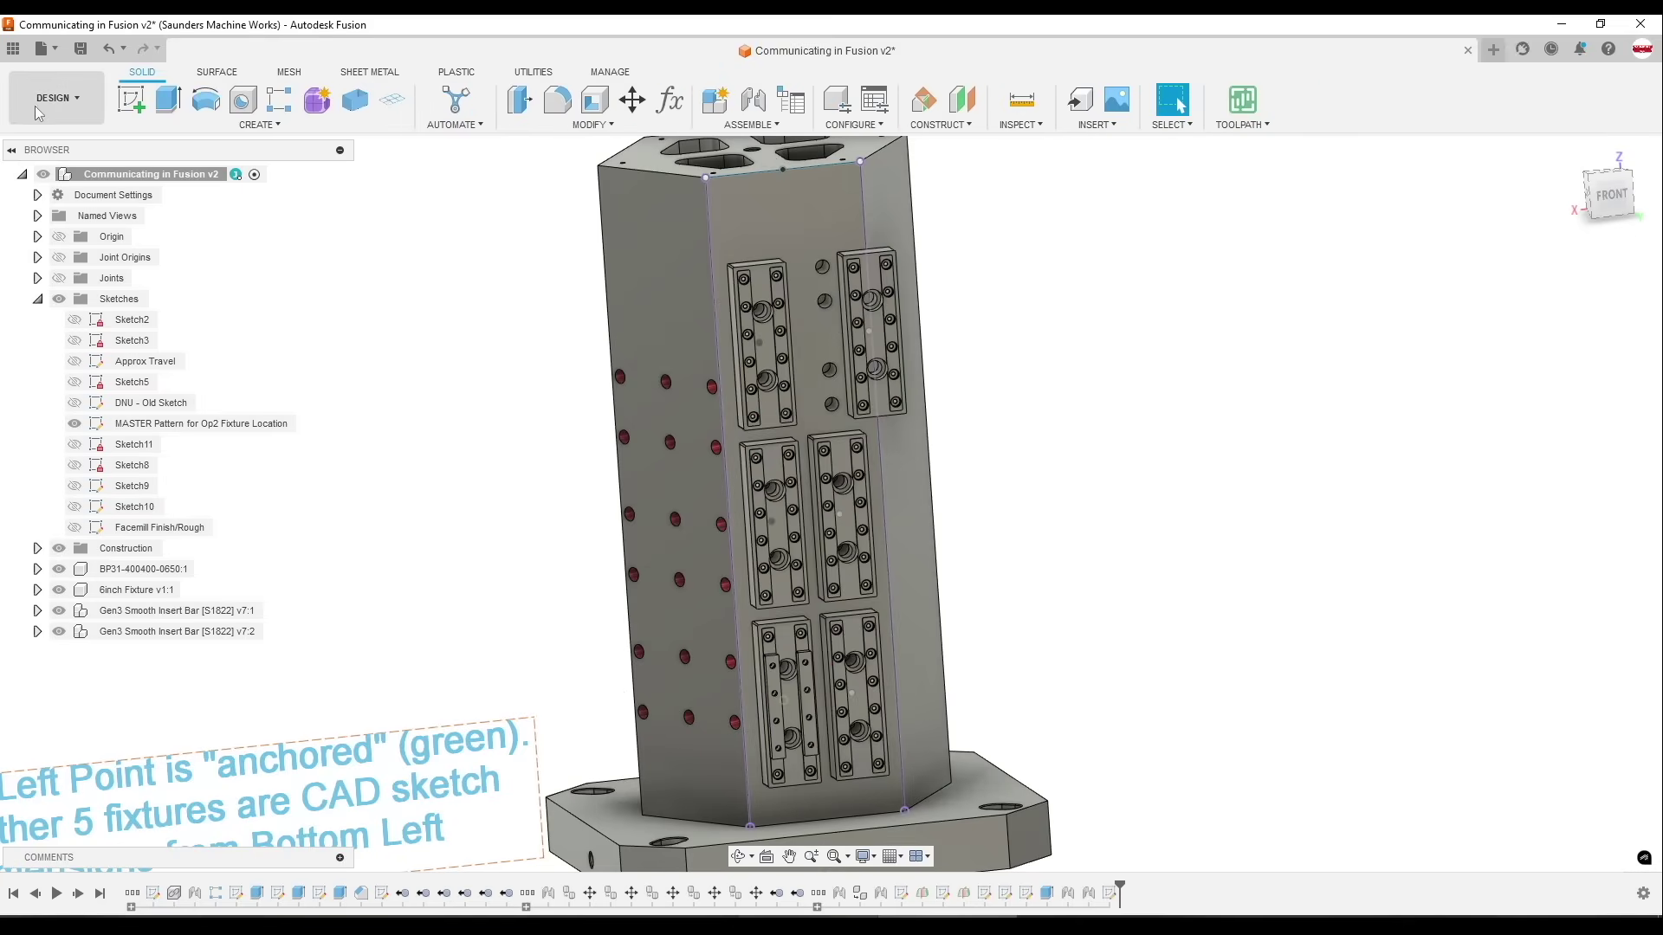
# Finish the sketch and return to Manufacture, browsing the Pattern2 group's operations
pyautogui.click(52, 98)
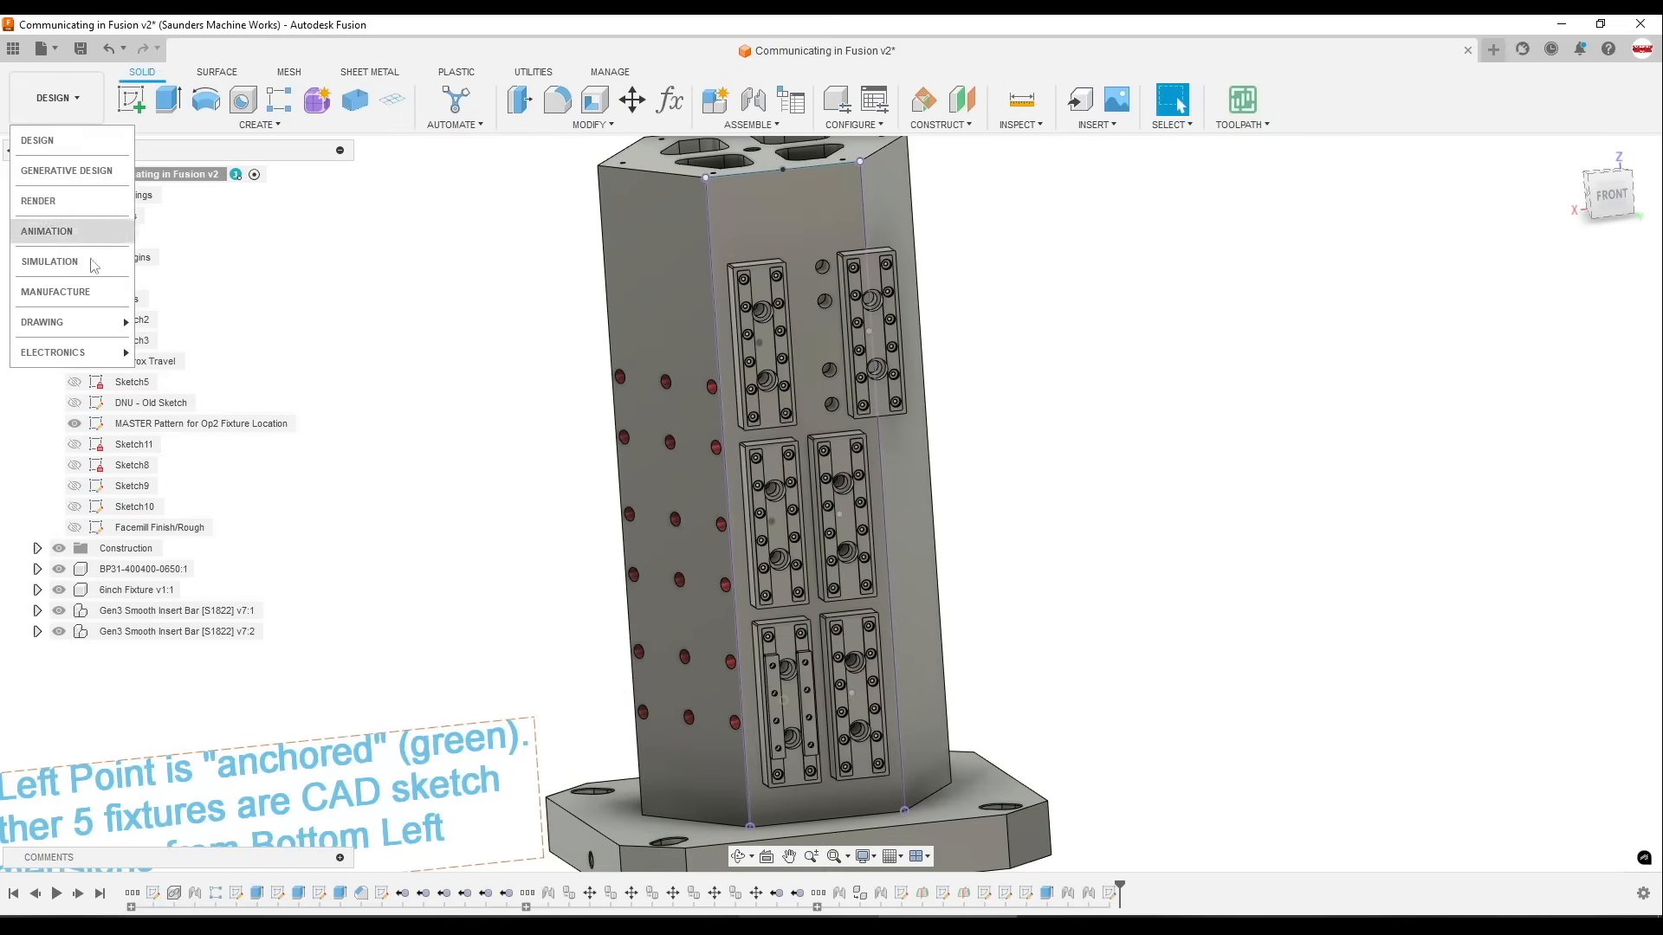
pyautogui.click(55, 291)
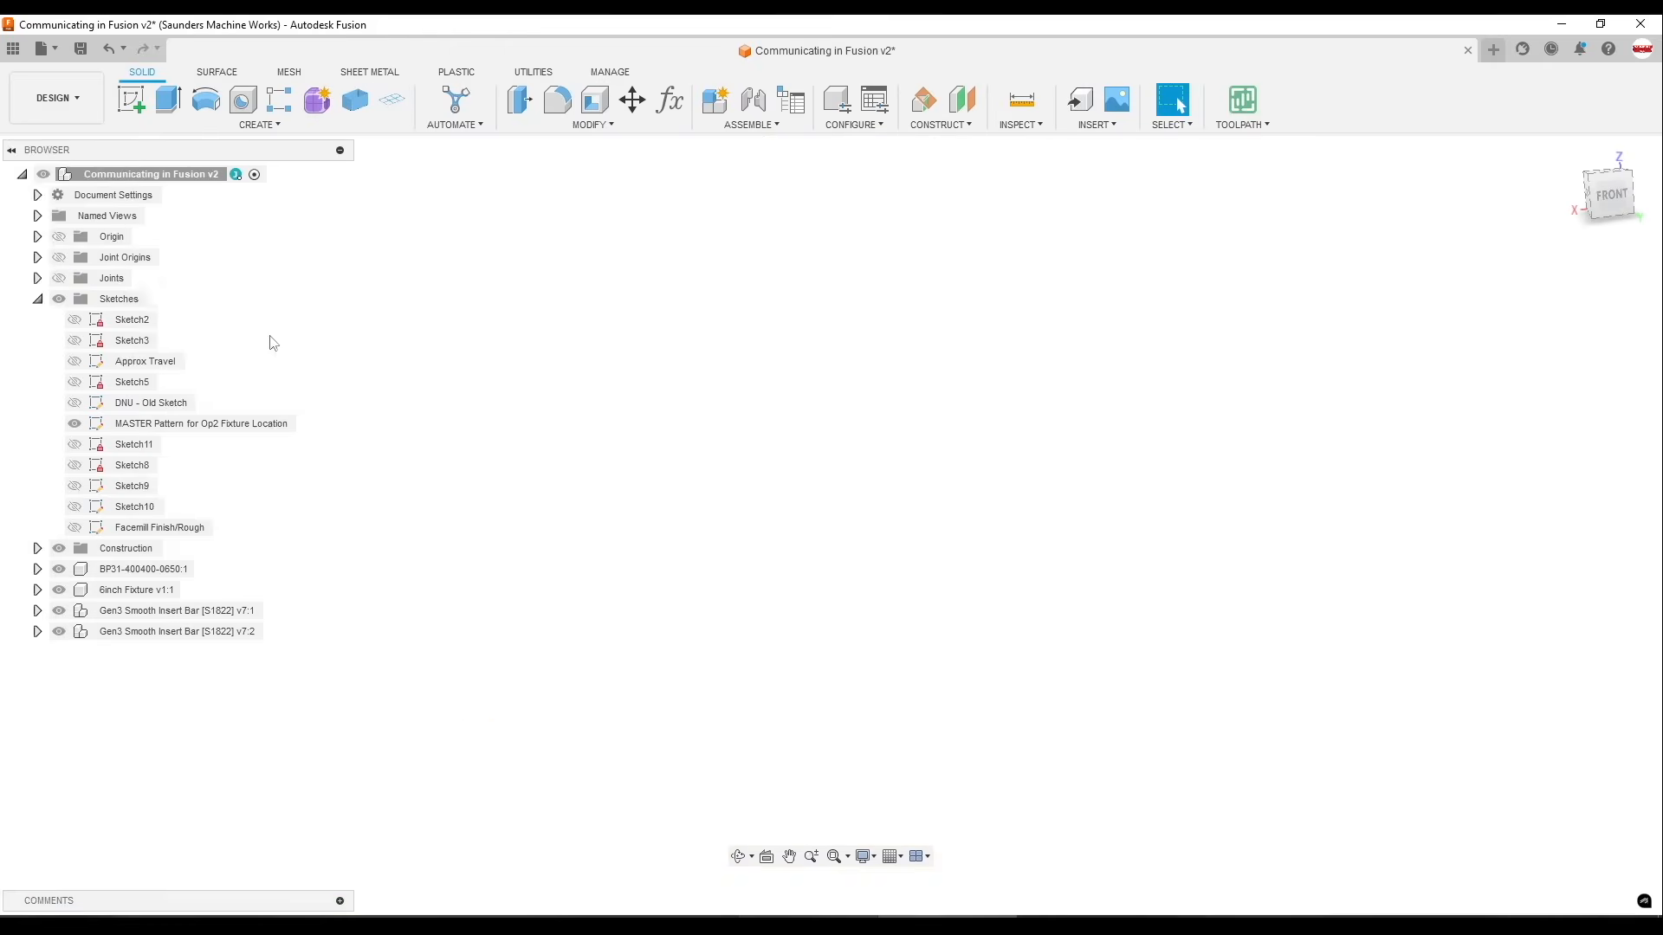
pyautogui.click(224, 486)
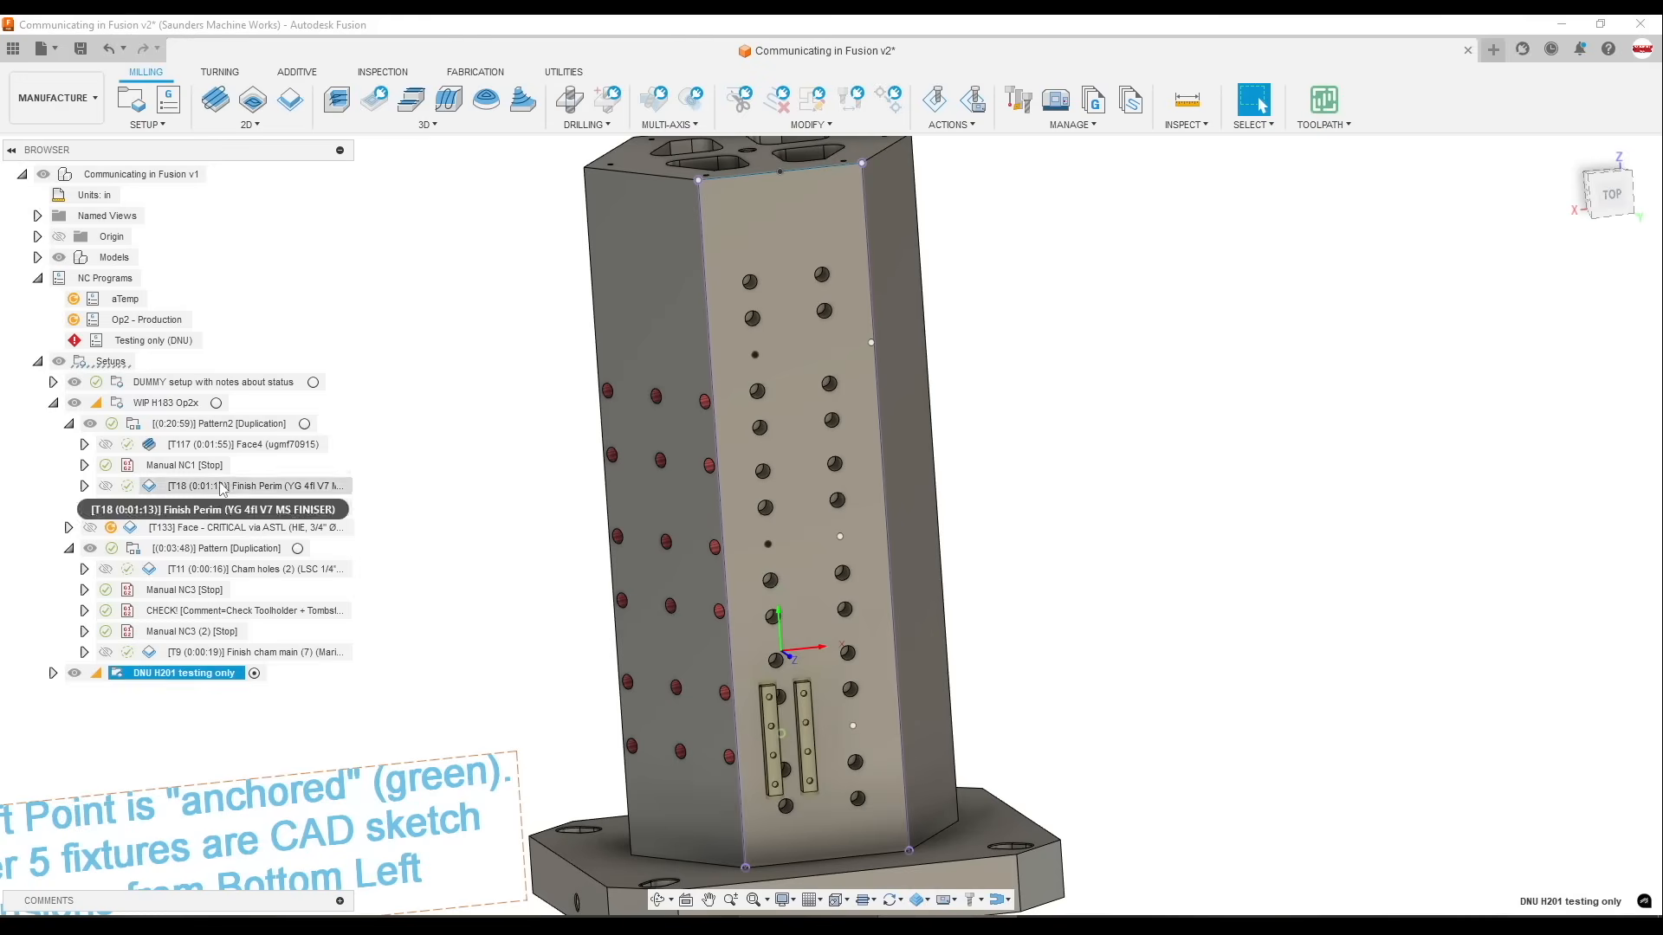
pyautogui.click(228, 424)
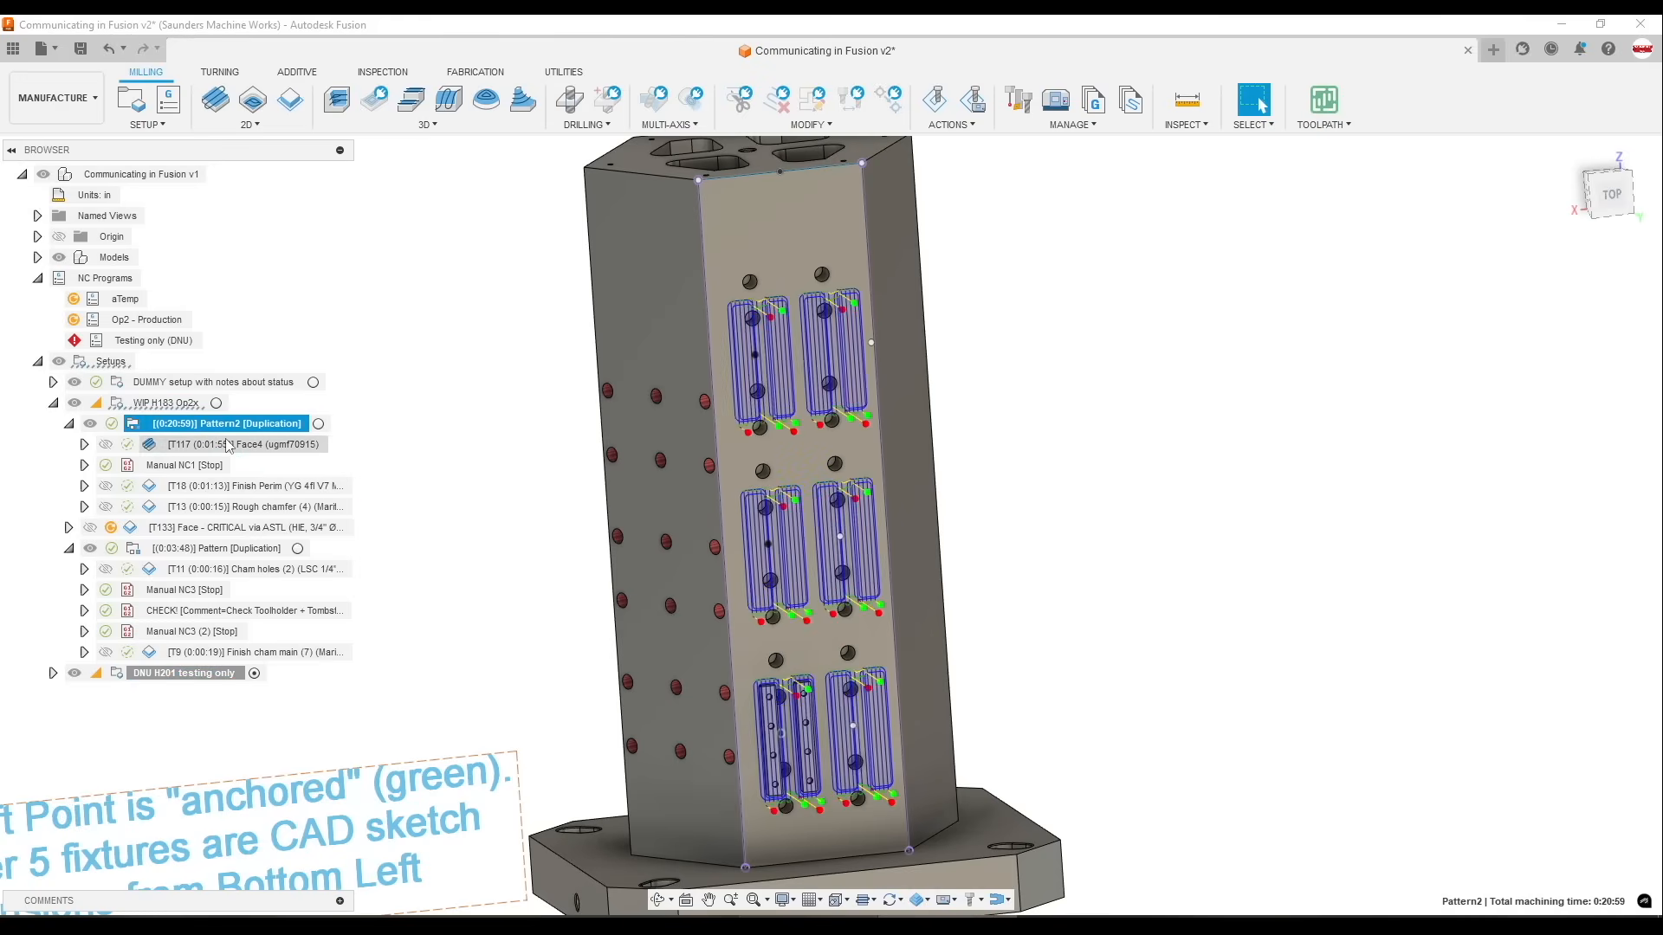
pyautogui.click(227, 444)
pyautogui.click(230, 487)
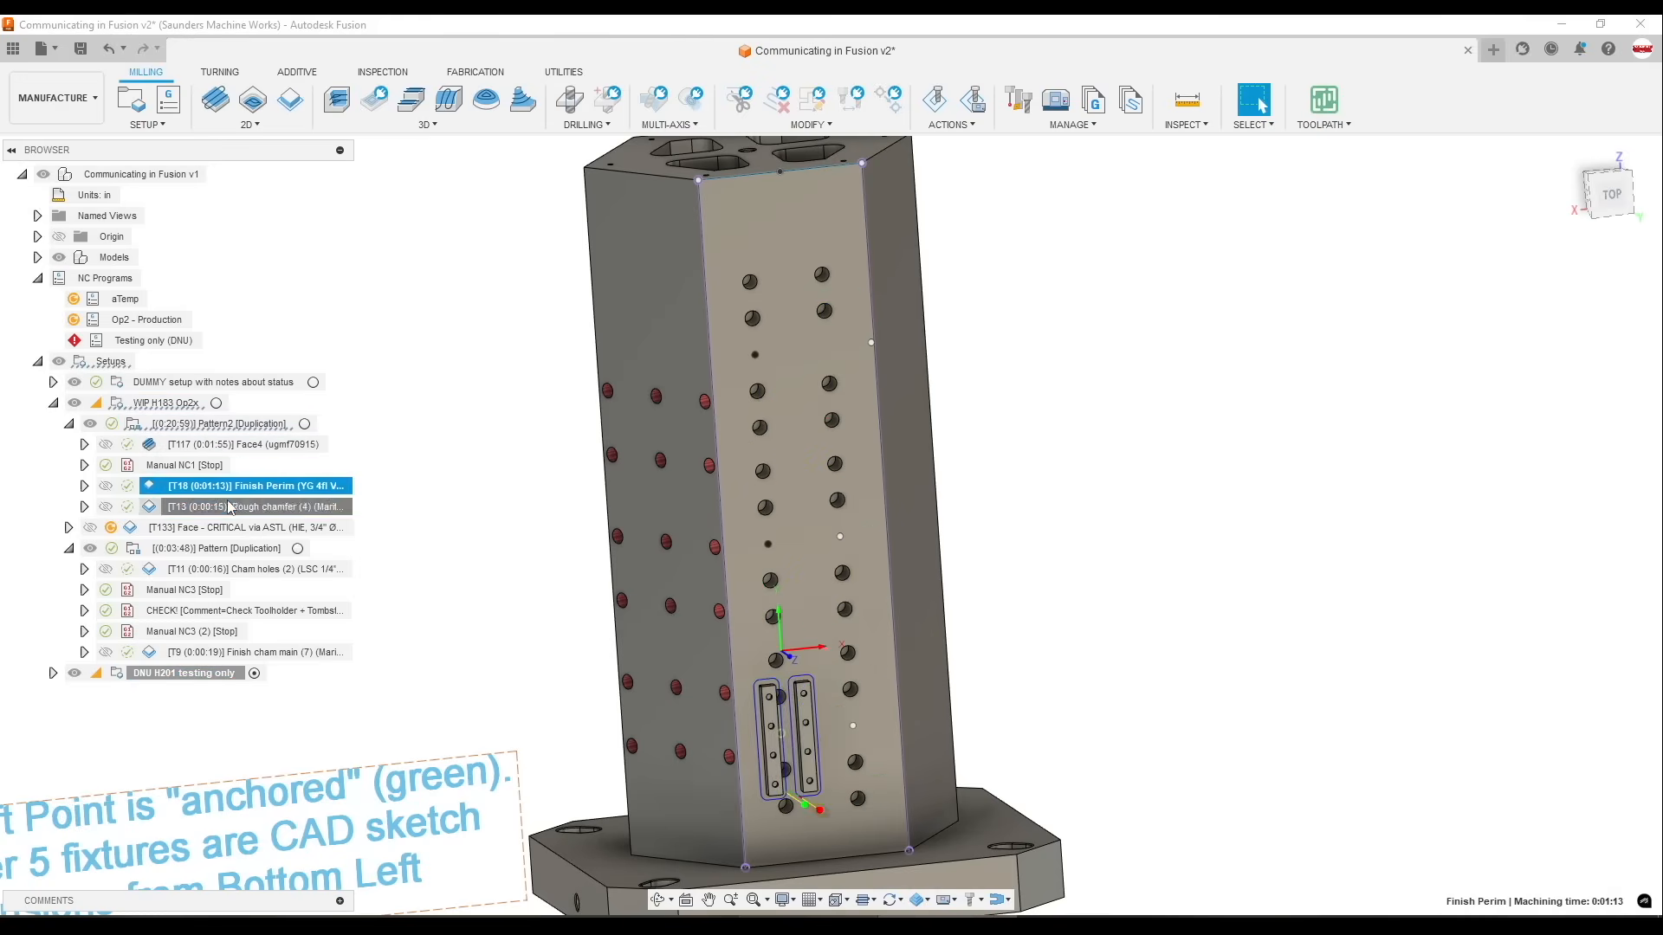
# Regenerate the Pattern2 duplication toolpaths across all six fixtures, then return to Design
pyautogui.click(227, 424)
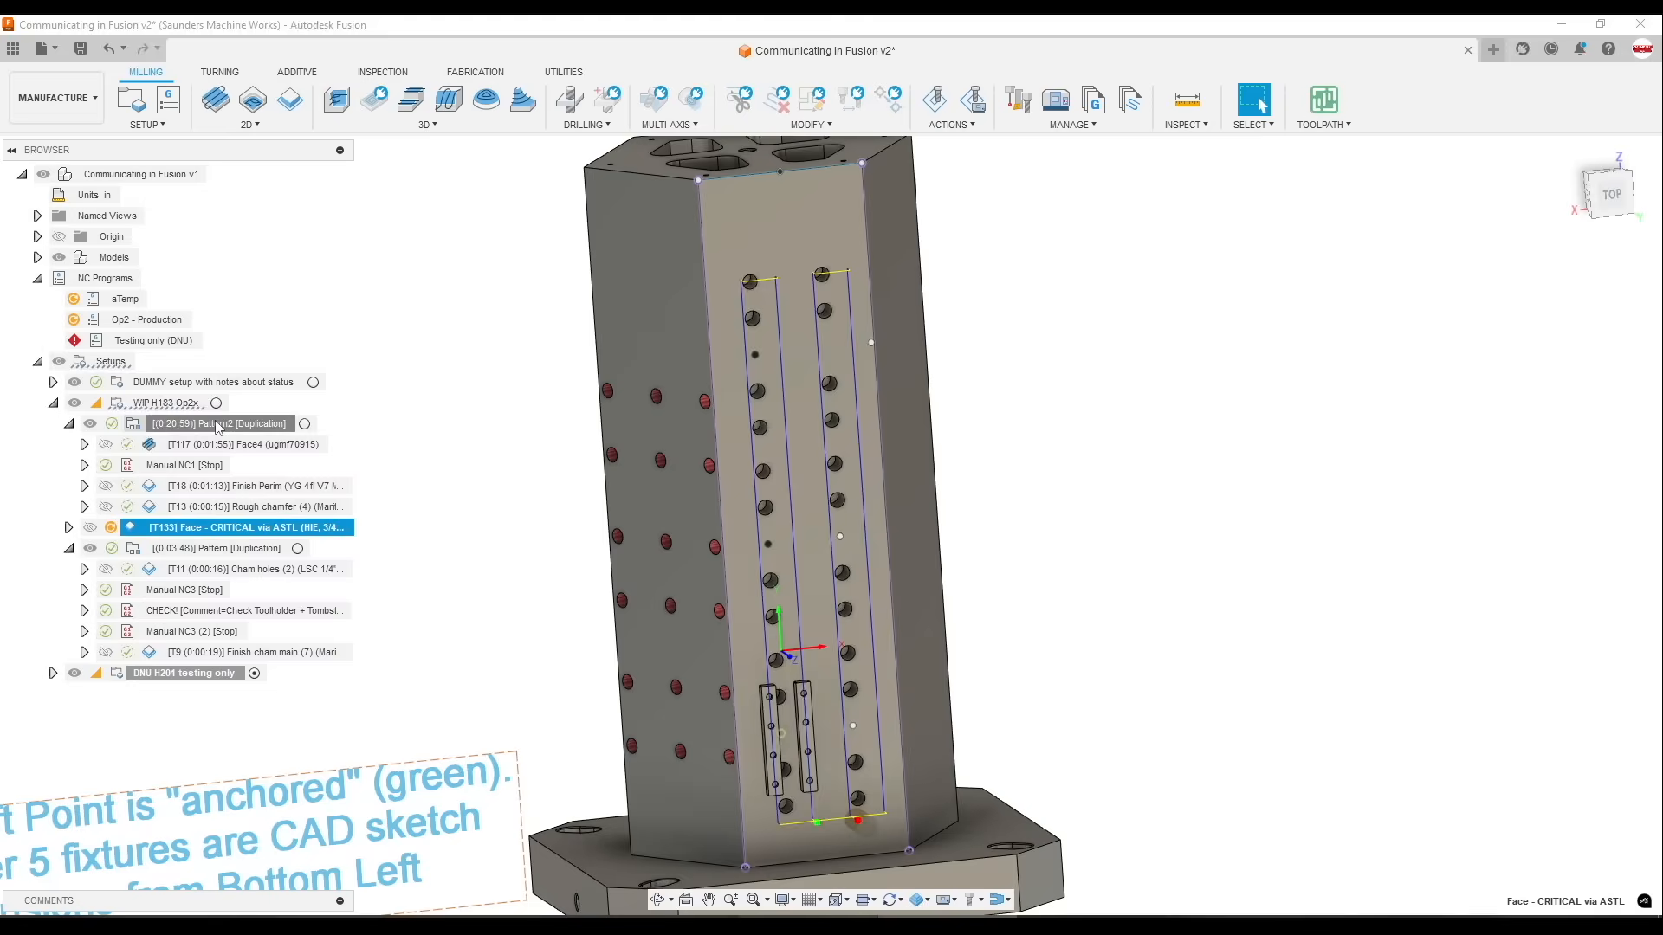
pyautogui.click(166, 382)
pyautogui.click(208, 423)
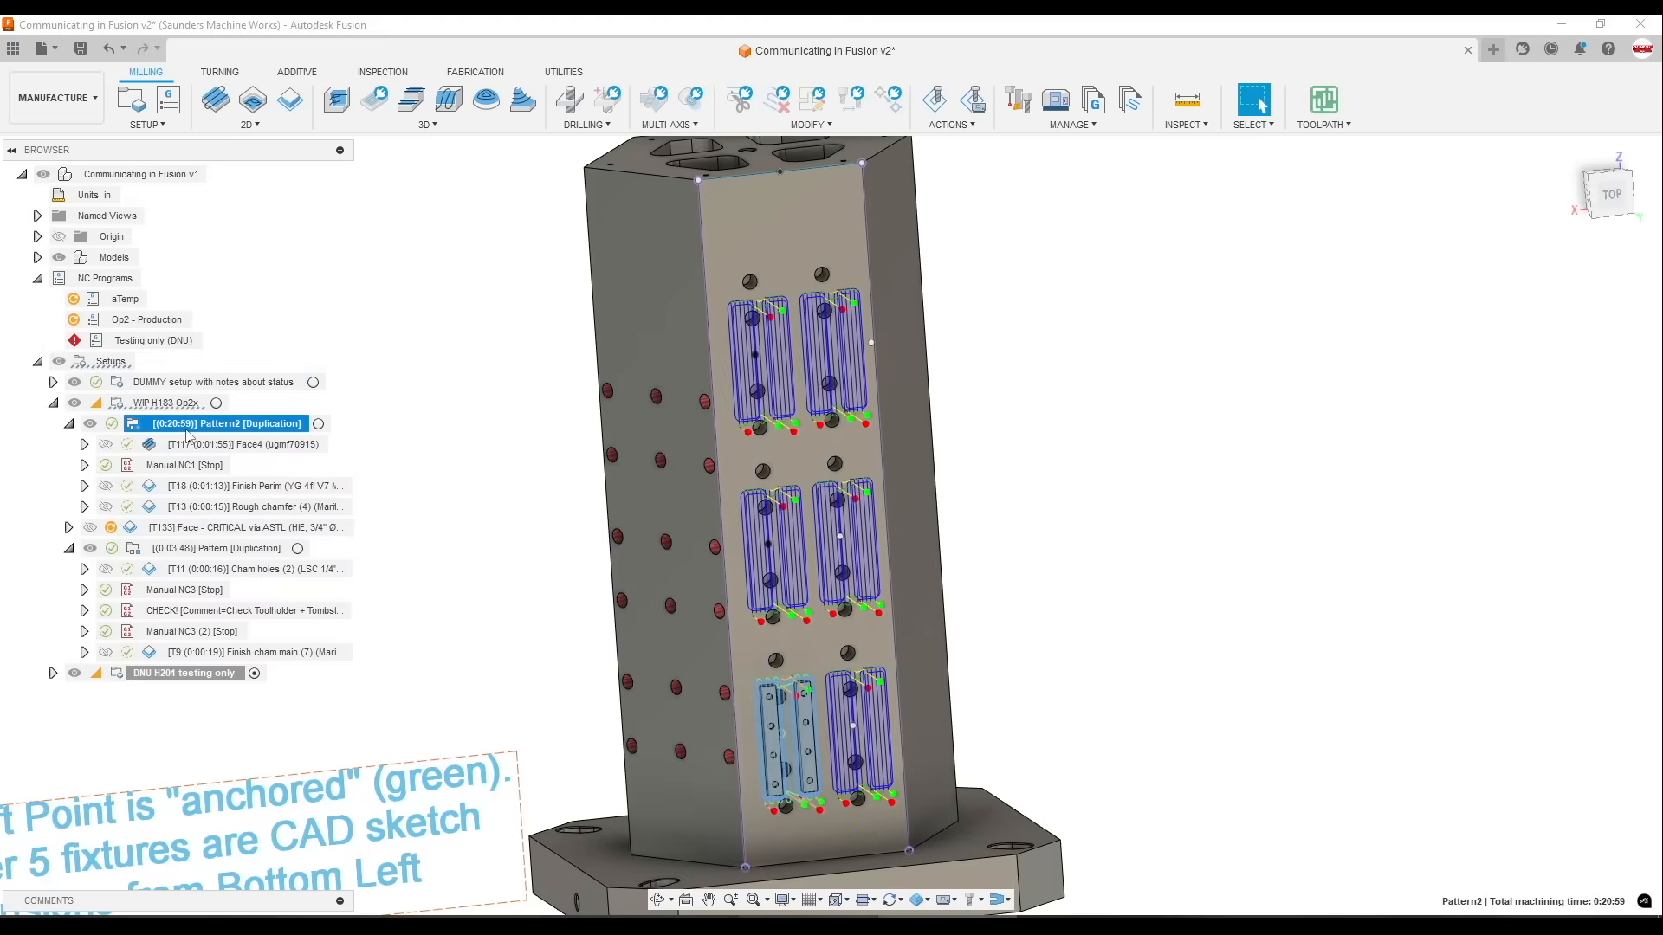
pyautogui.hotkey('ctrl', 'g')
pyautogui.click(822, 500)
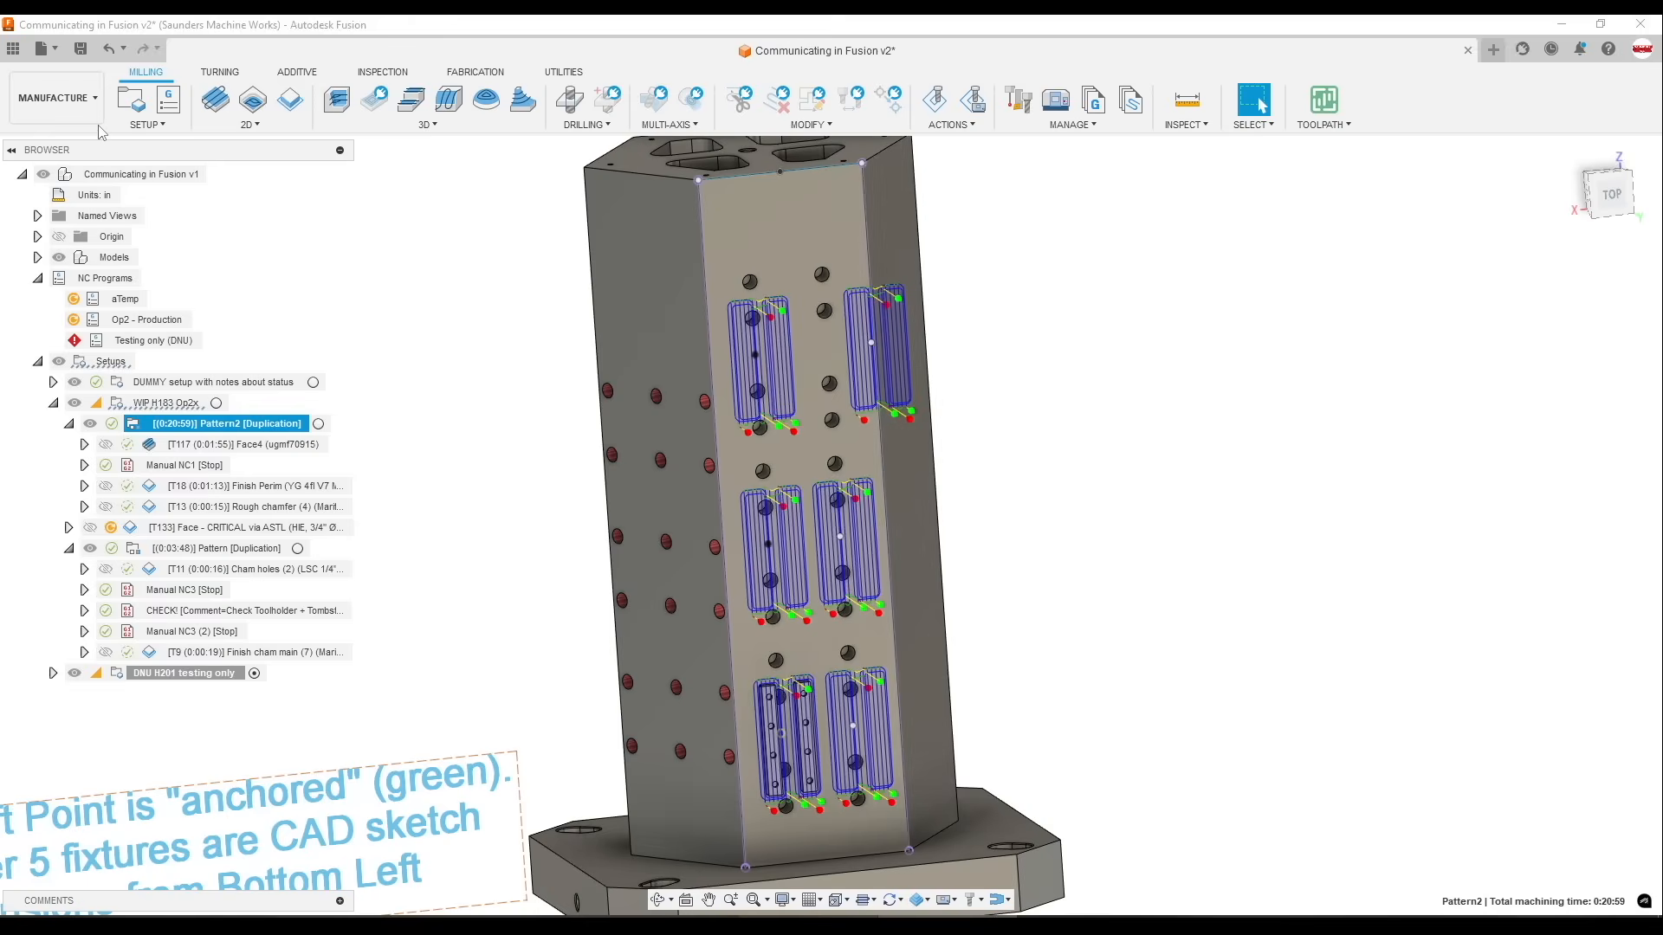
pyautogui.click(57, 99)
pyautogui.click(76, 155)
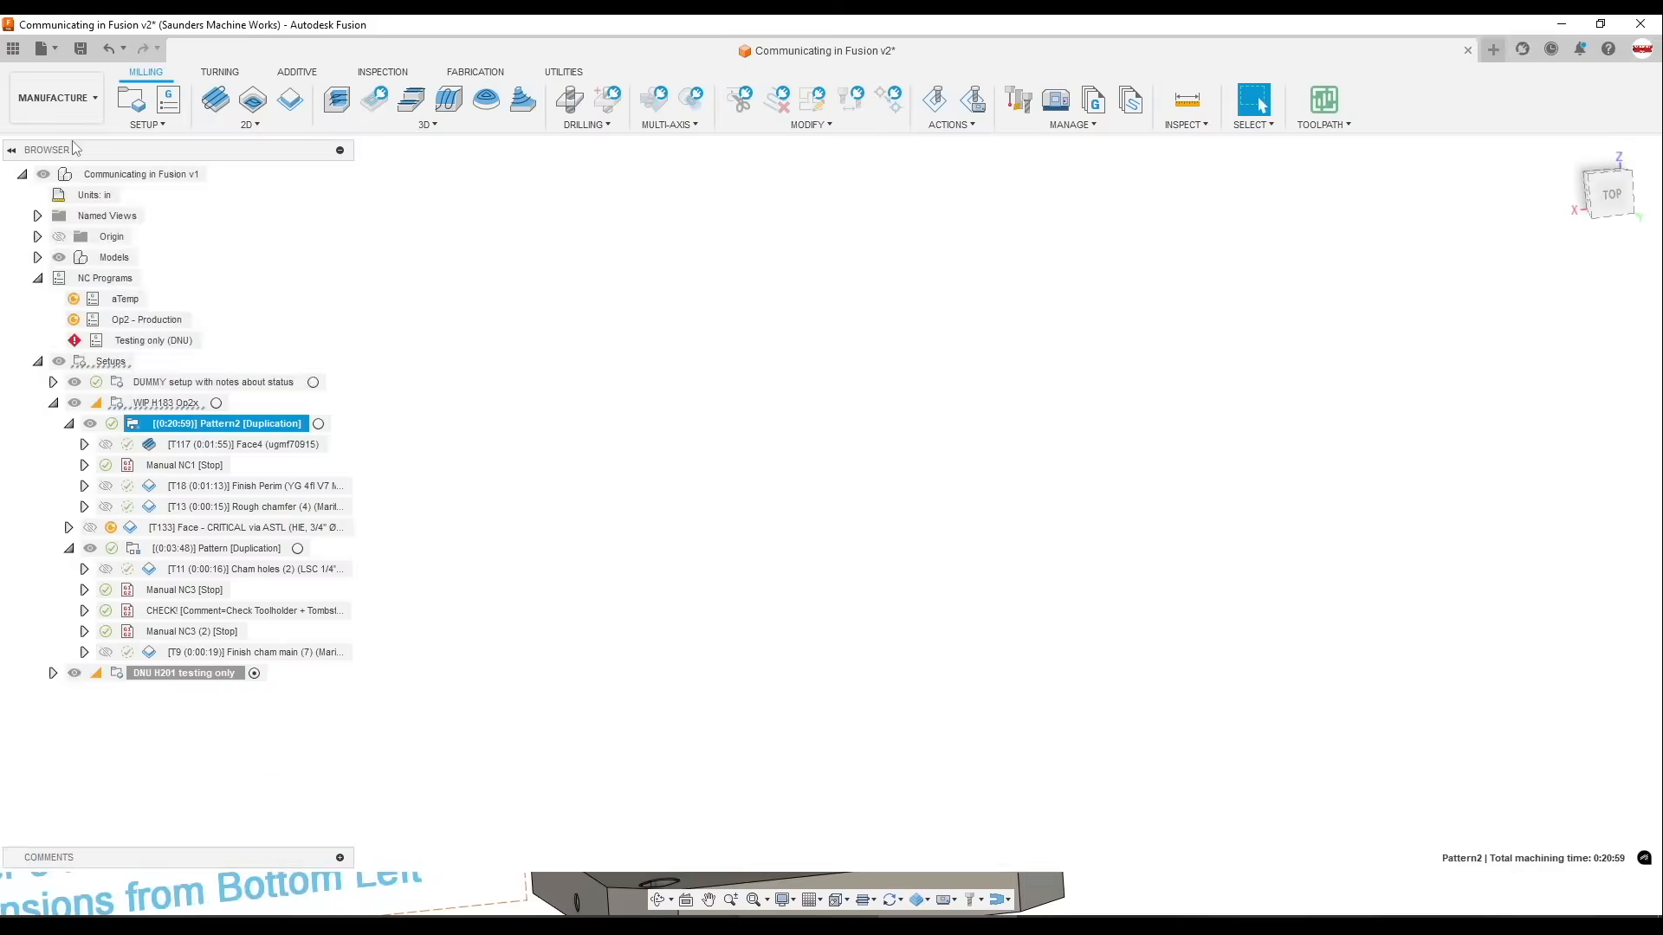
# Edit the MASTER Pattern sketch and change the top-right 1.635 offset dimension to 1.633
pyautogui.click(201, 424)
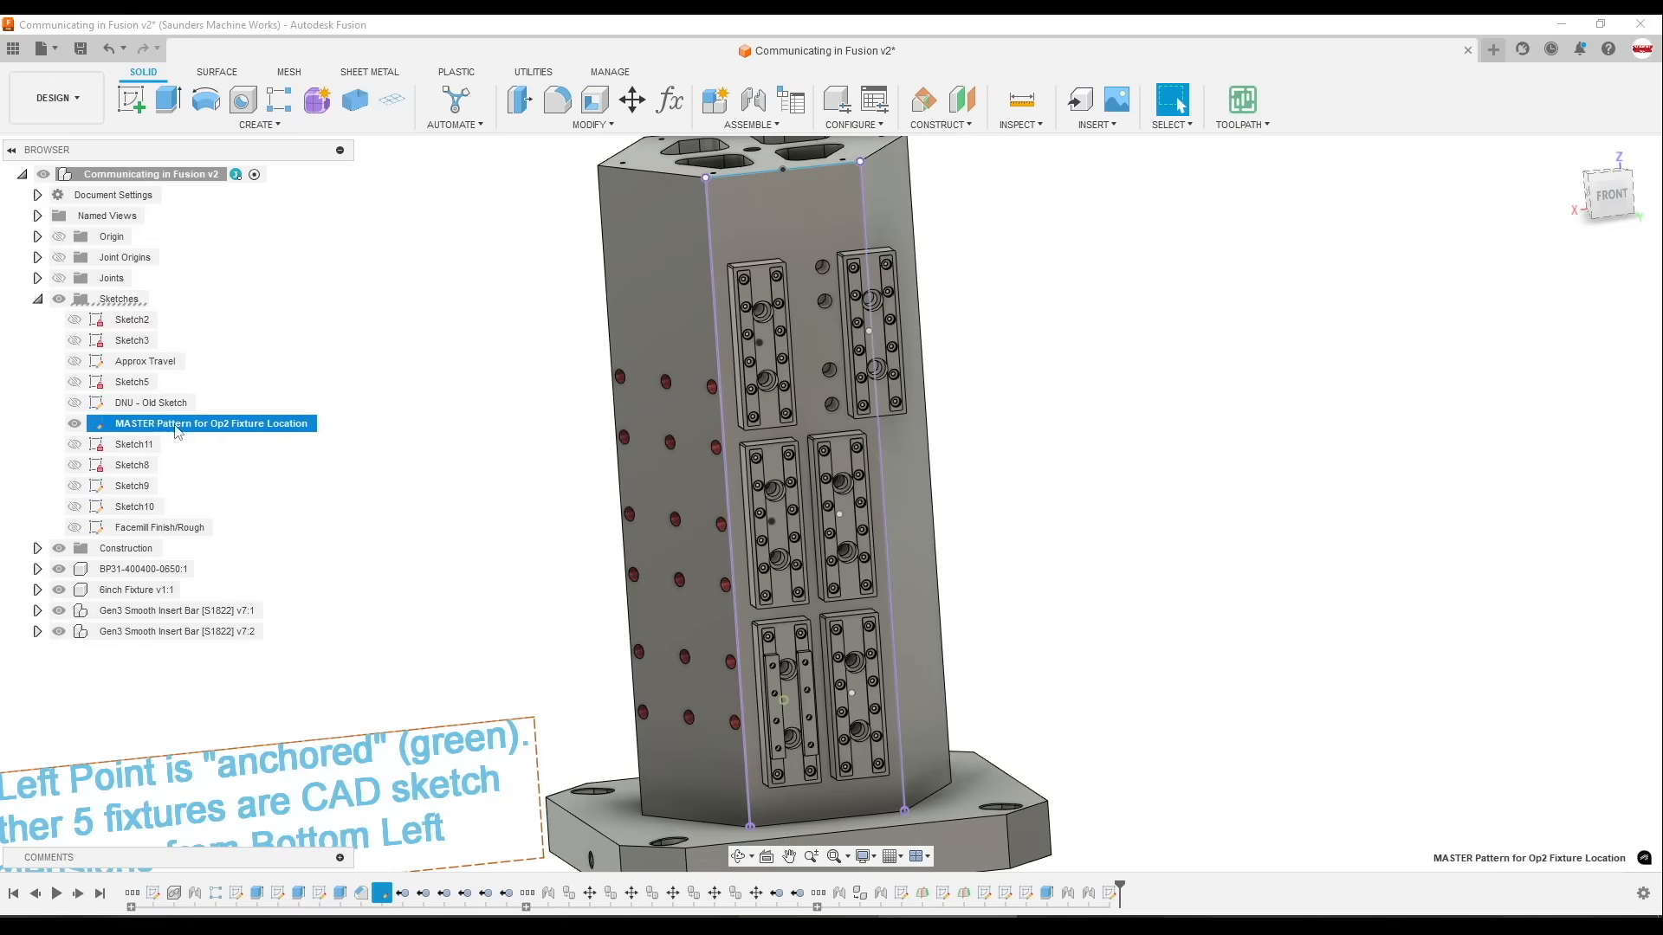
pyautogui.rightClick(200, 424)
pyautogui.click(238, 501)
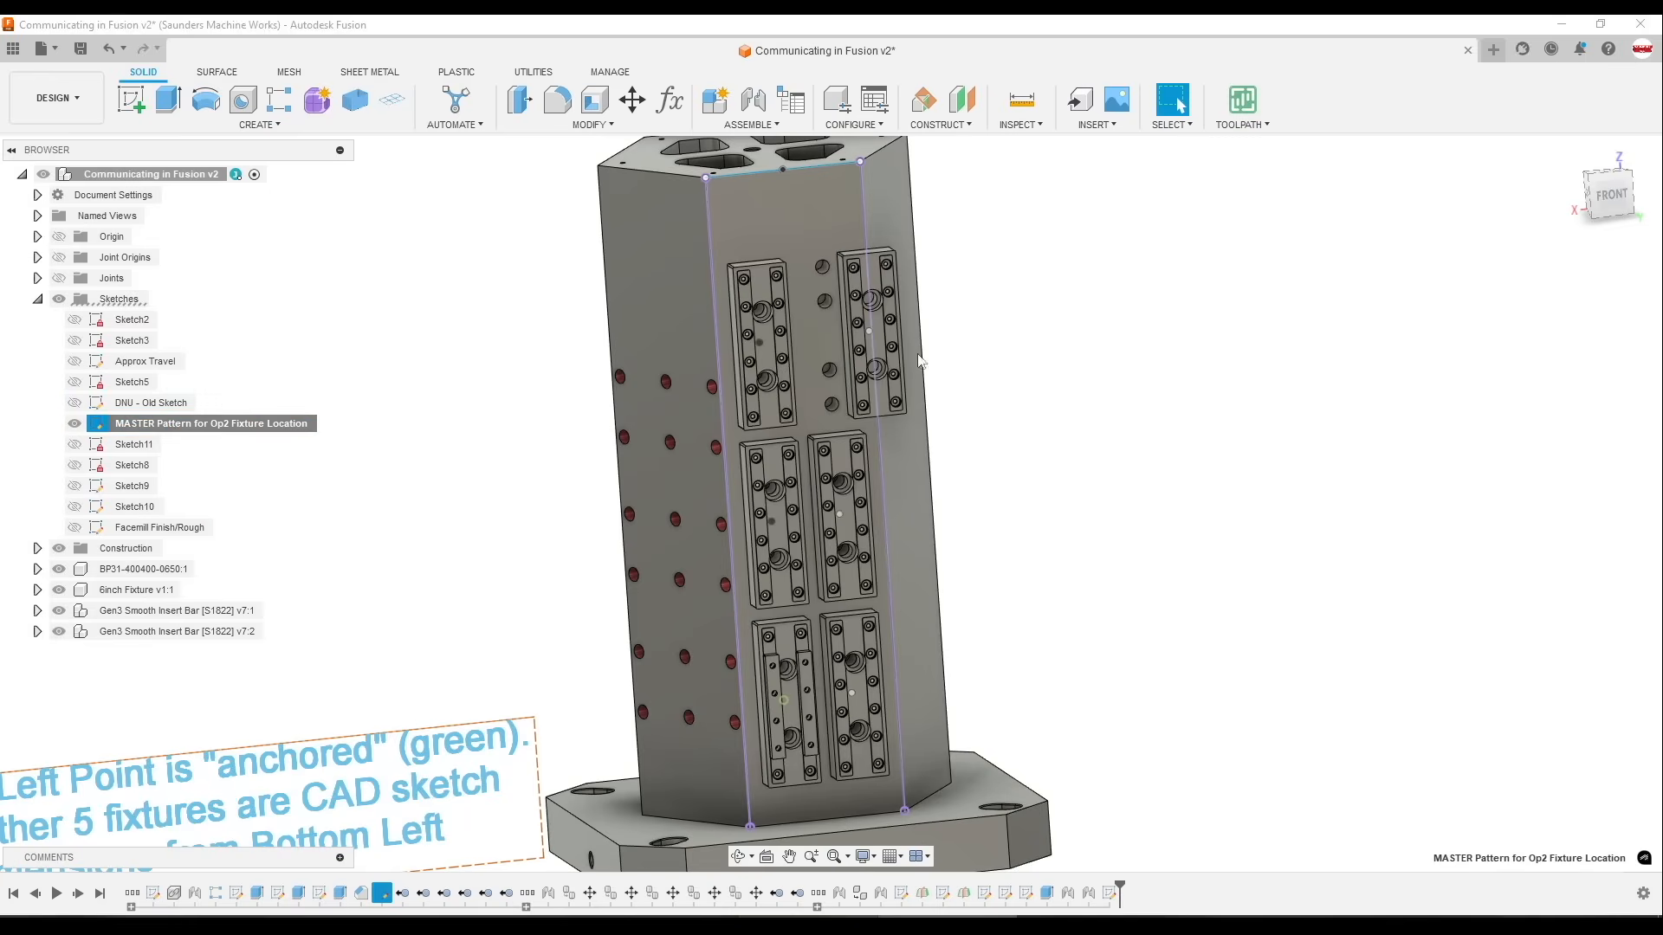
pyautogui.doubleClick(873, 301)
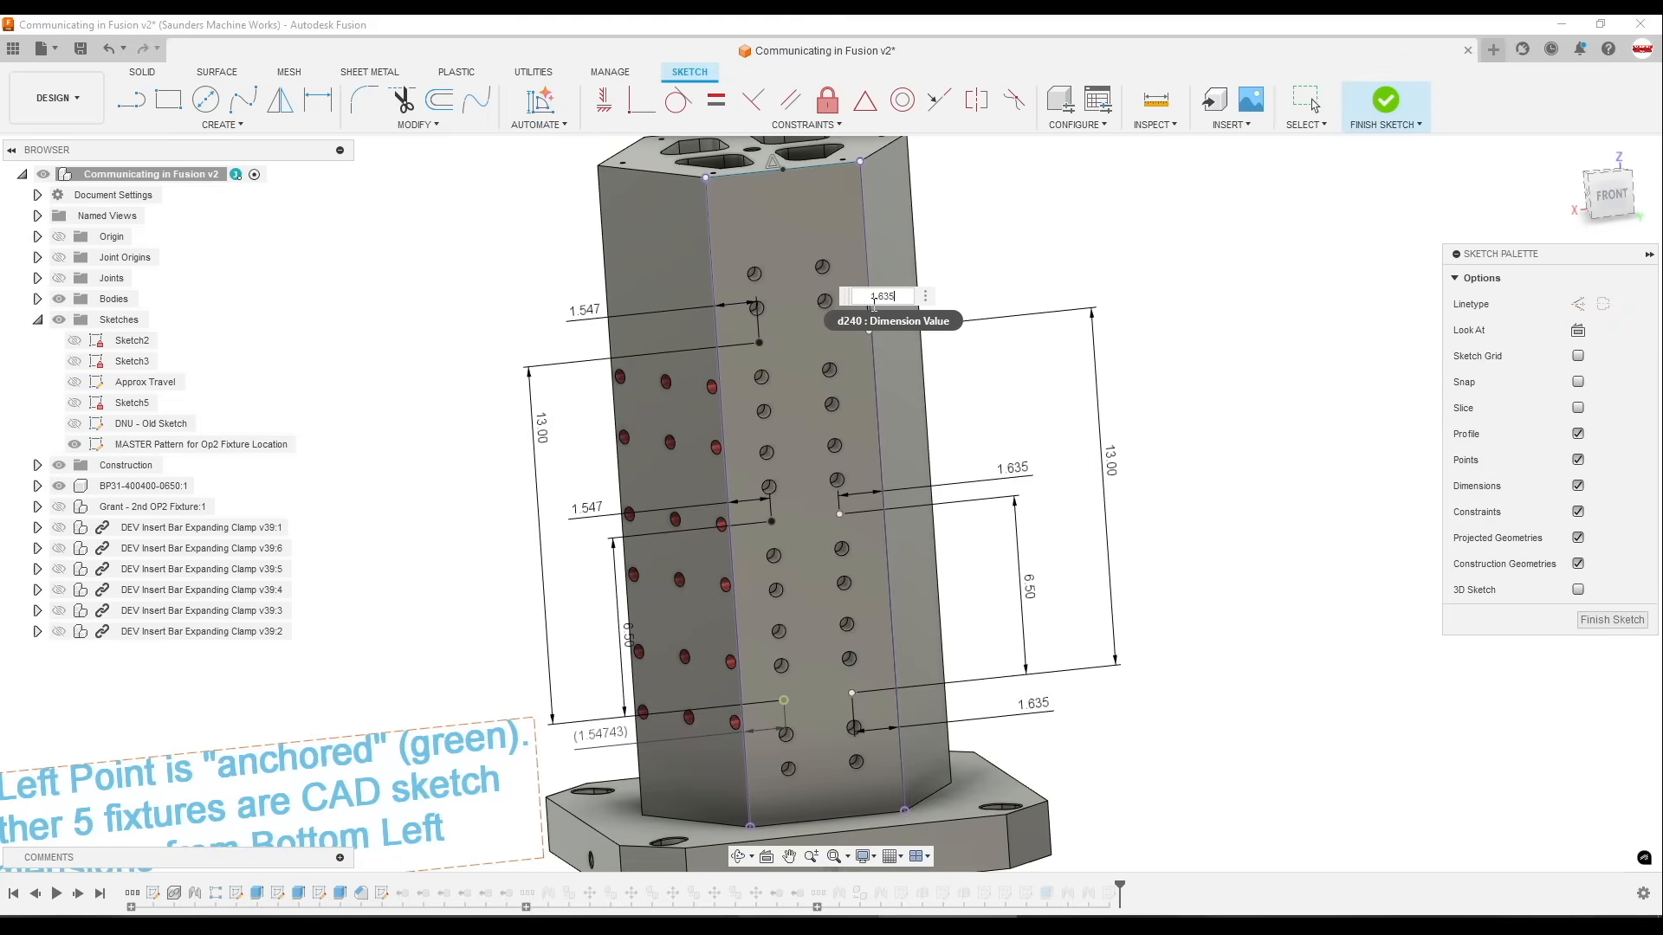
pyautogui.press('Return')
pyautogui.doubleClick(1026, 280)
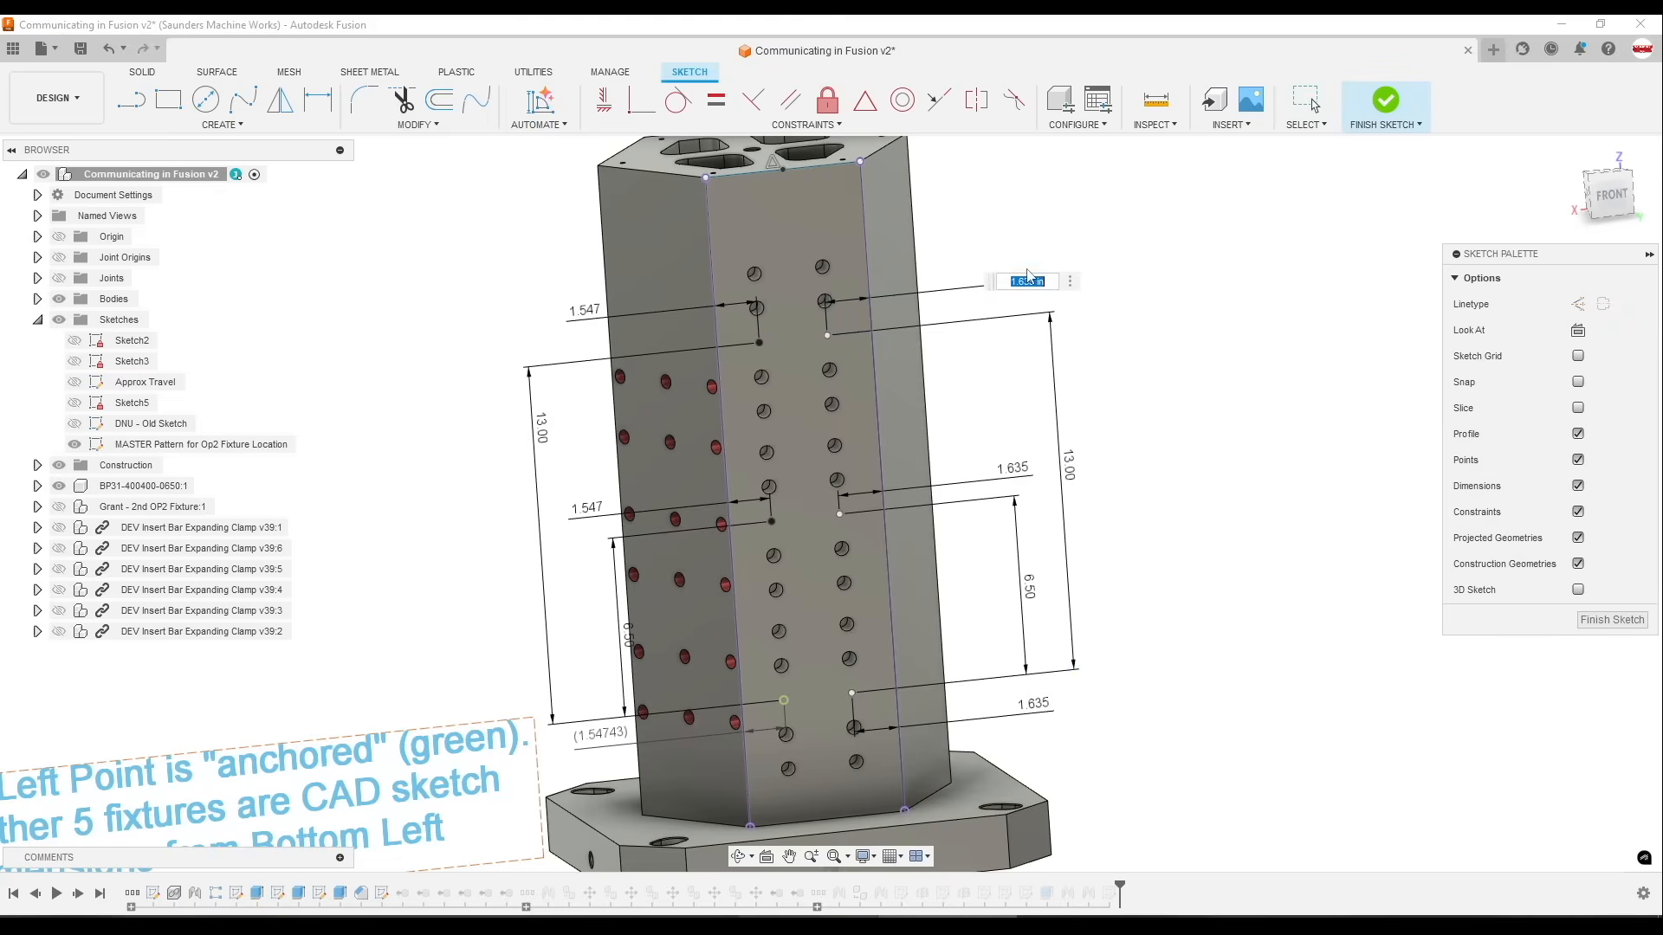
pyautogui.click(1027, 281)
pyautogui.write('3')
pyautogui.press('Return')
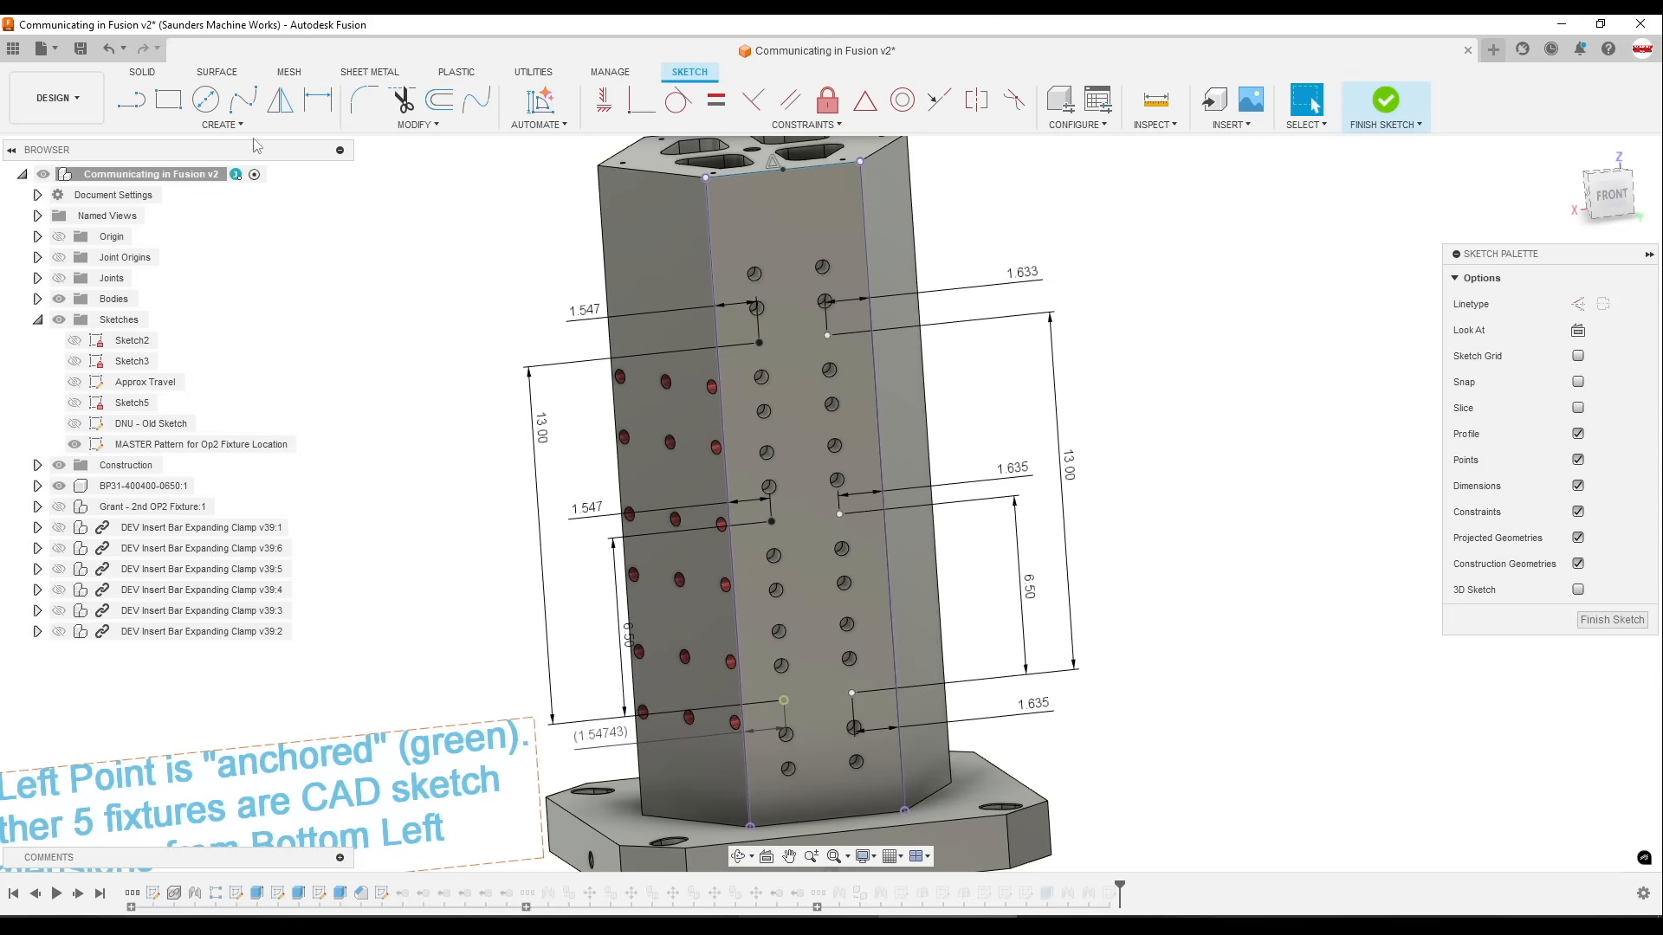
# Add a sketch text note recording the 2 thou rightward adjustment dated March 10, 2025
pyautogui.click(222, 125)
pyautogui.click(142, 315)
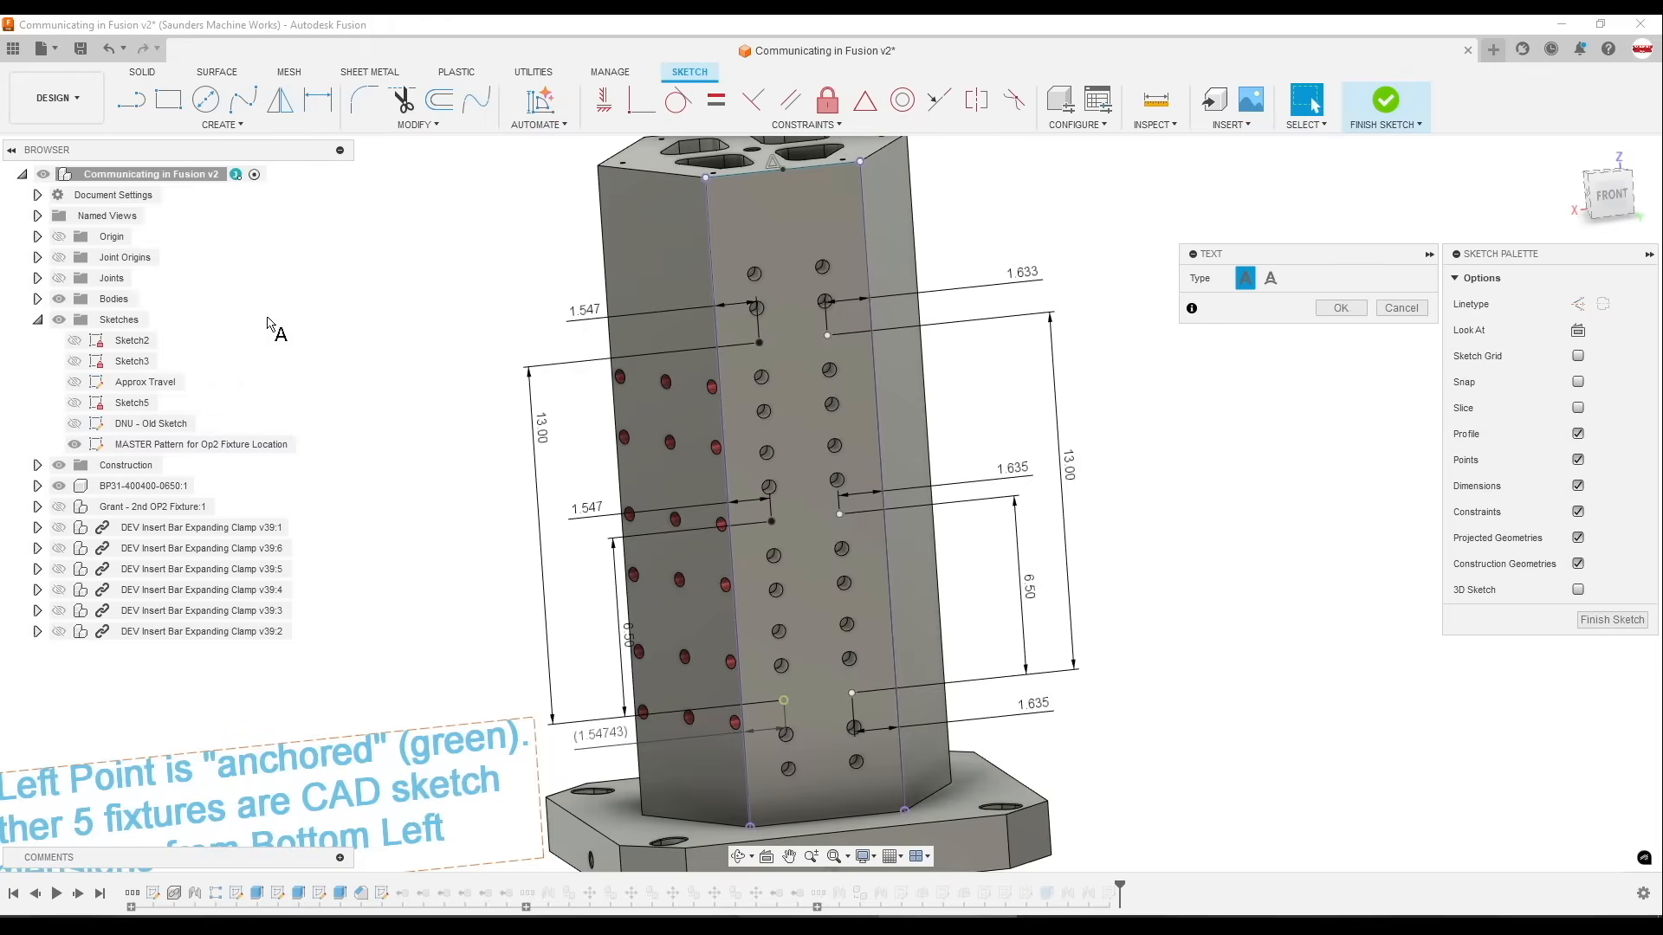
pyautogui.press('F6')
pyautogui.click(1630, 214)
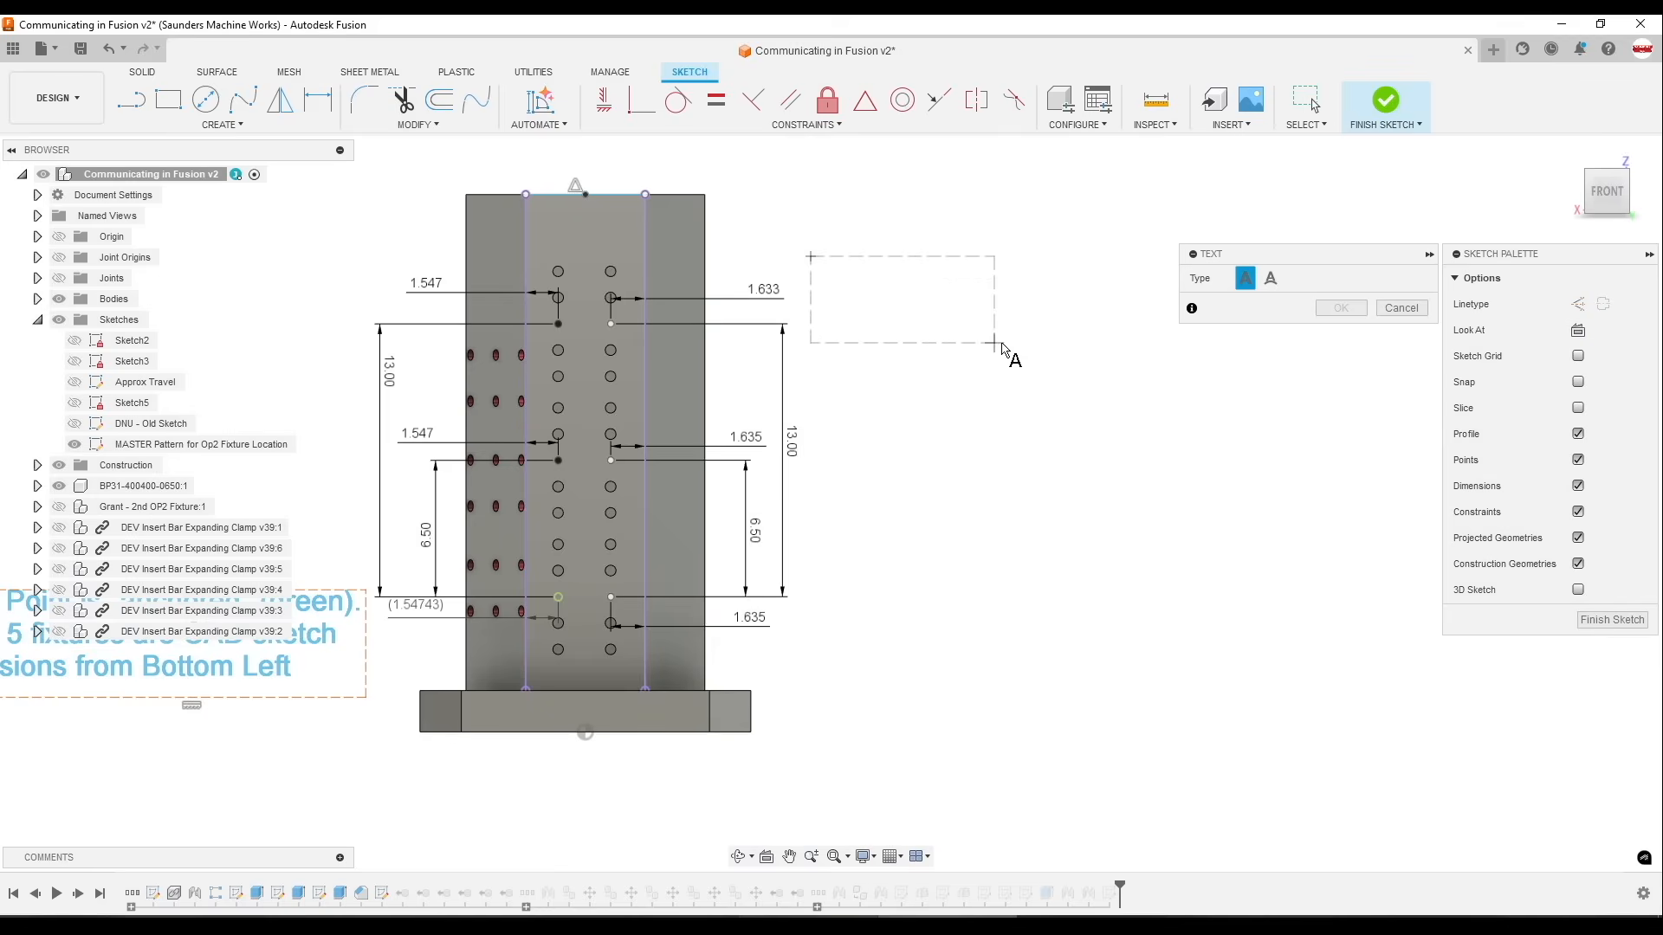
pyautogui.moveTo(816, 261); pyautogui.dragTo(1014, 336)
pyautogui.write('Fix')
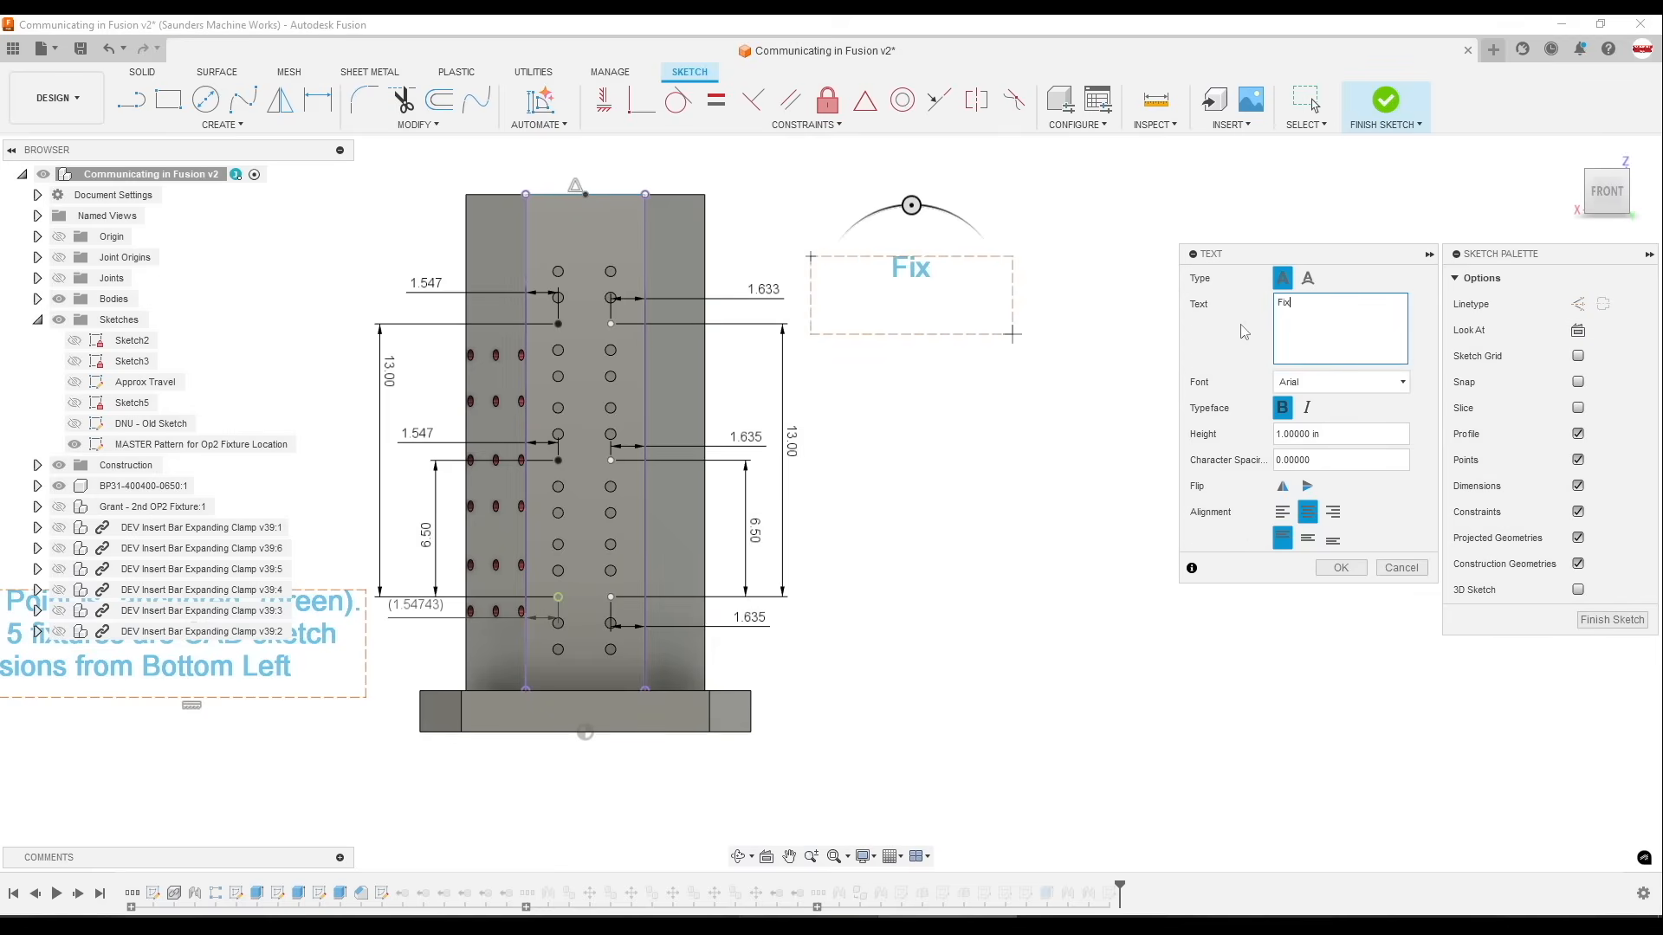
pyautogui.write('ture is sli')
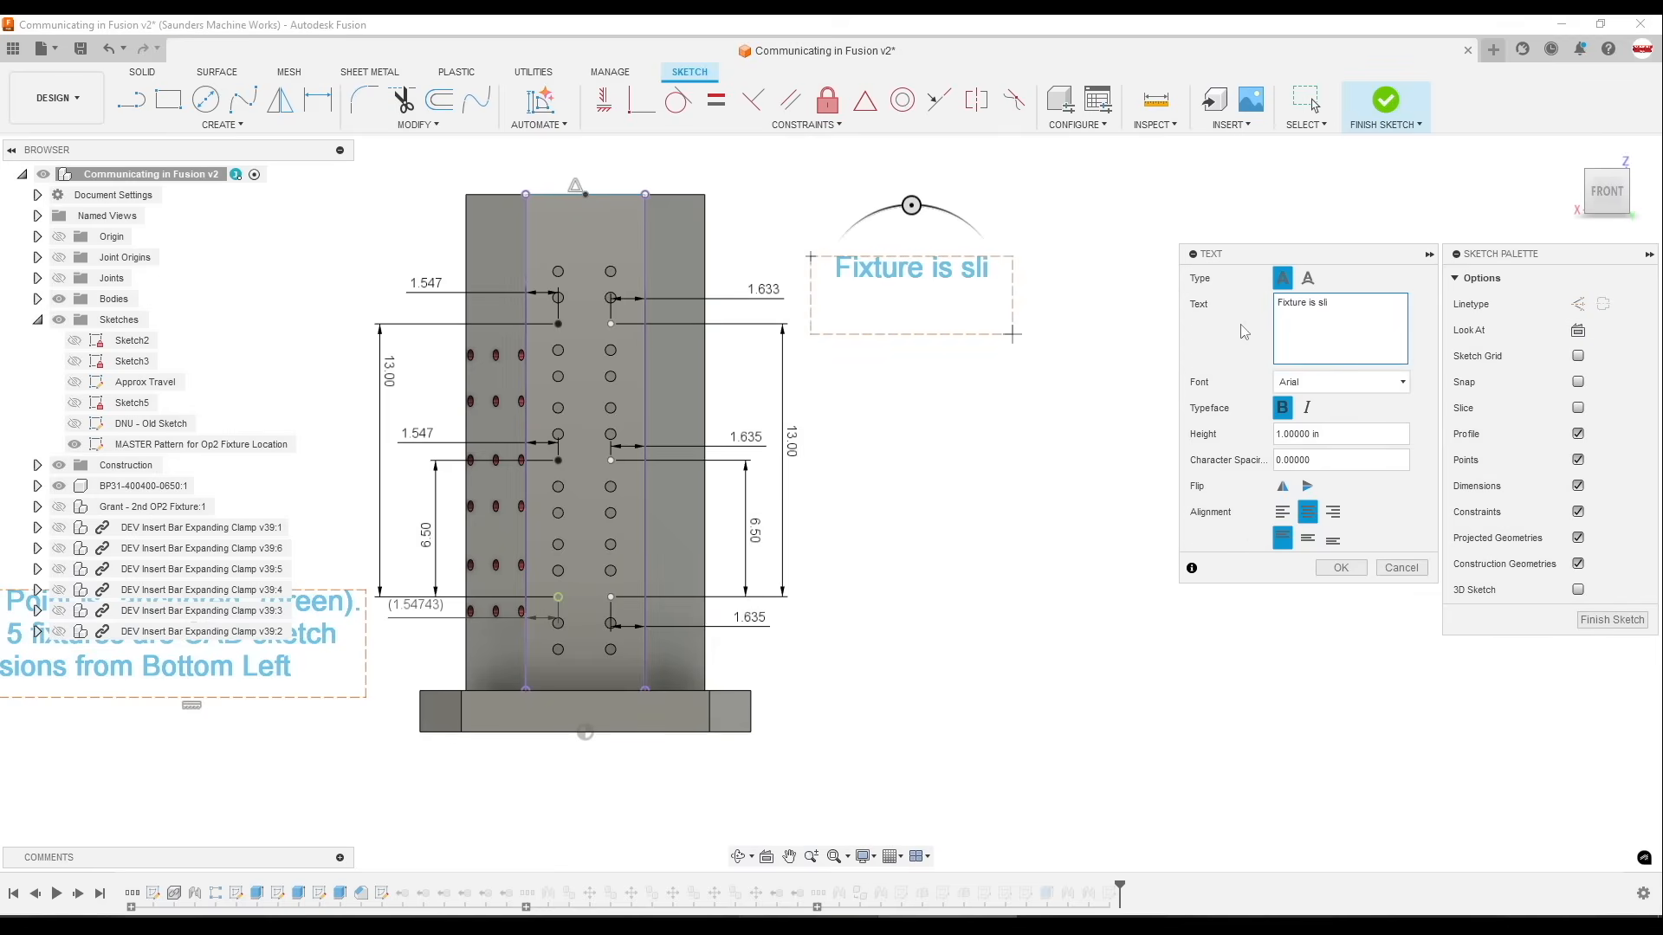
pyautogui.write('ghty ')
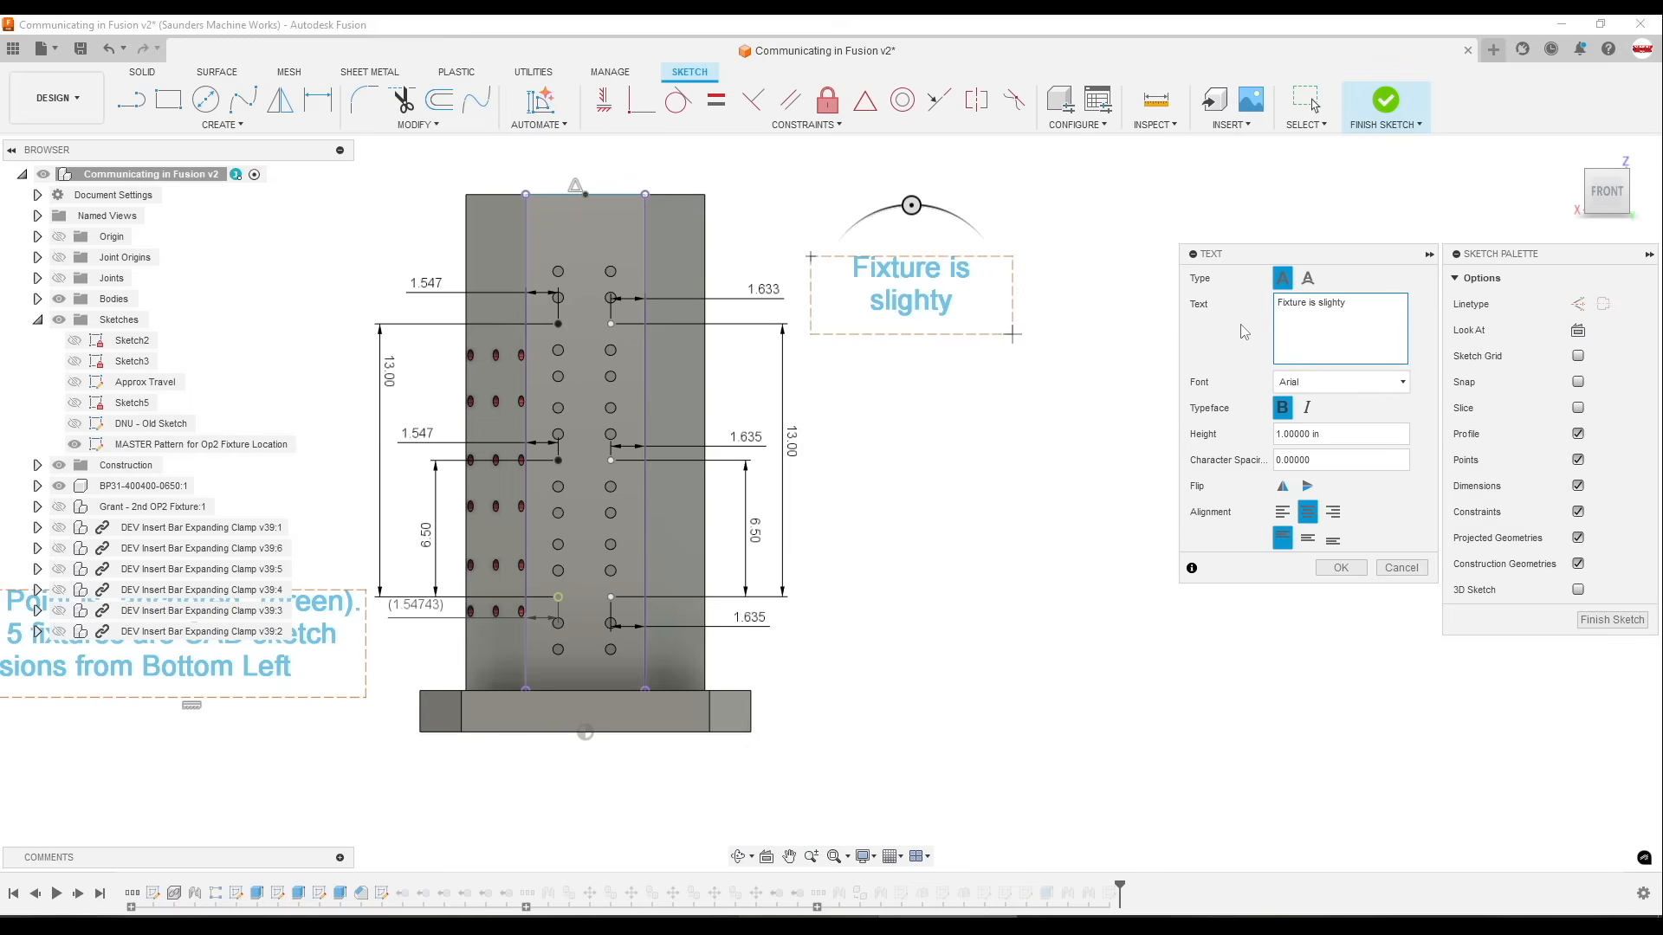
pyautogui.write('to the right; ad')
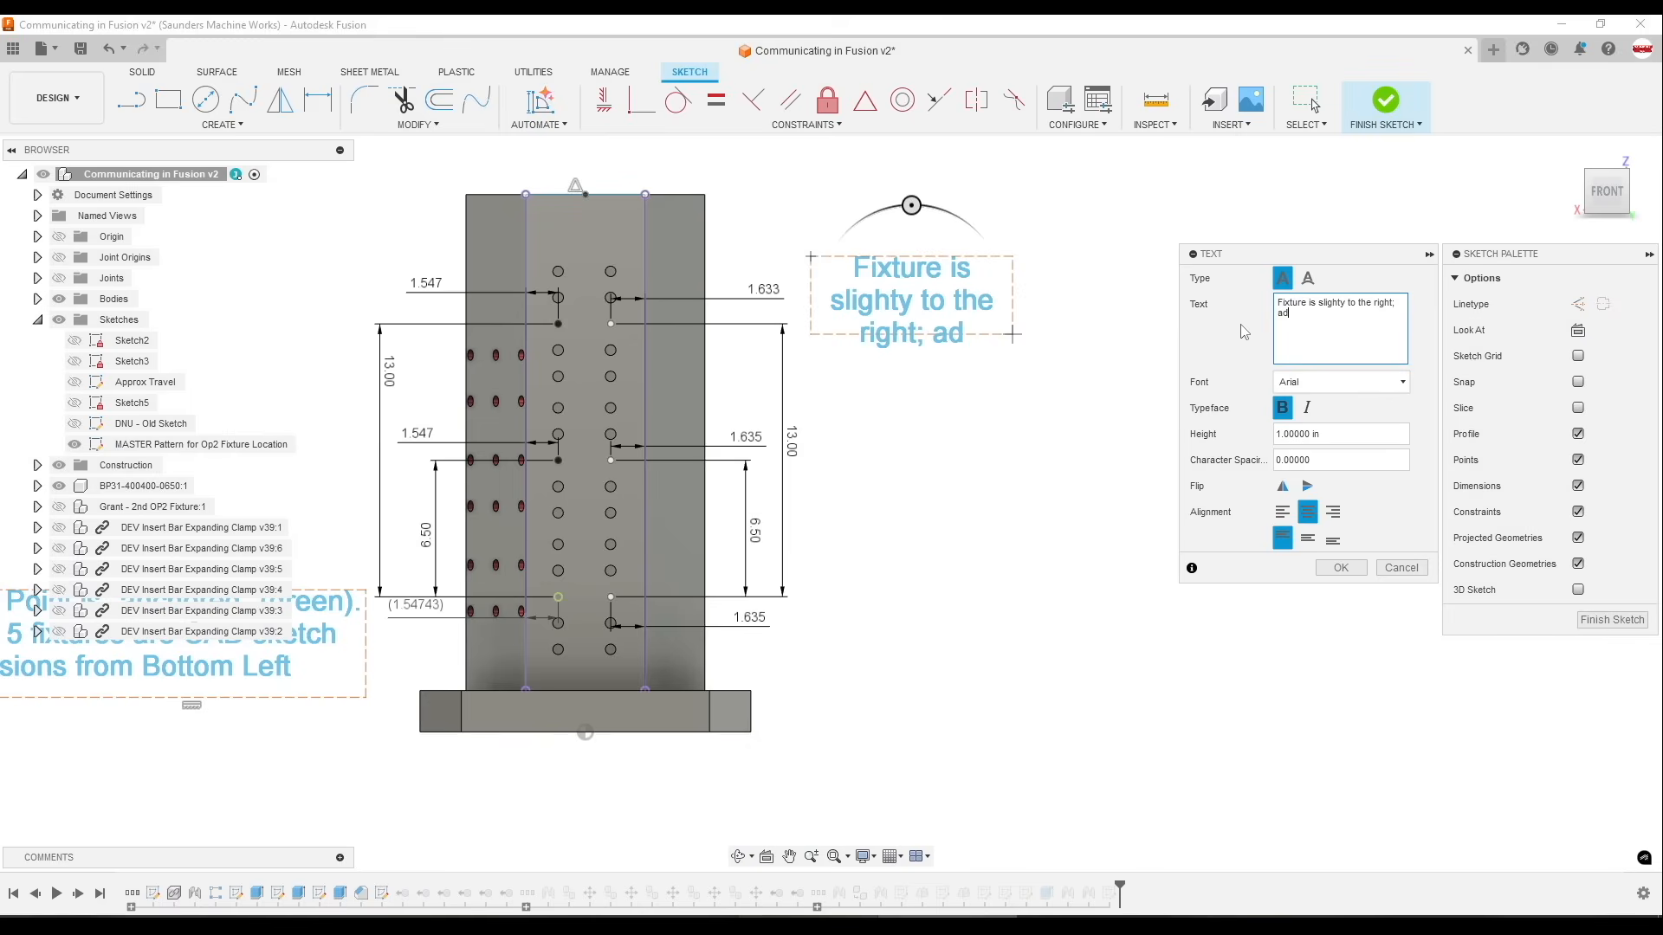
pyautogui.write('justed bt 2')
pyautogui.press('BackSpace')
pyautogui.press('BackSpace')
pyautogui.press('BackSpace')
pyautogui.write('y')
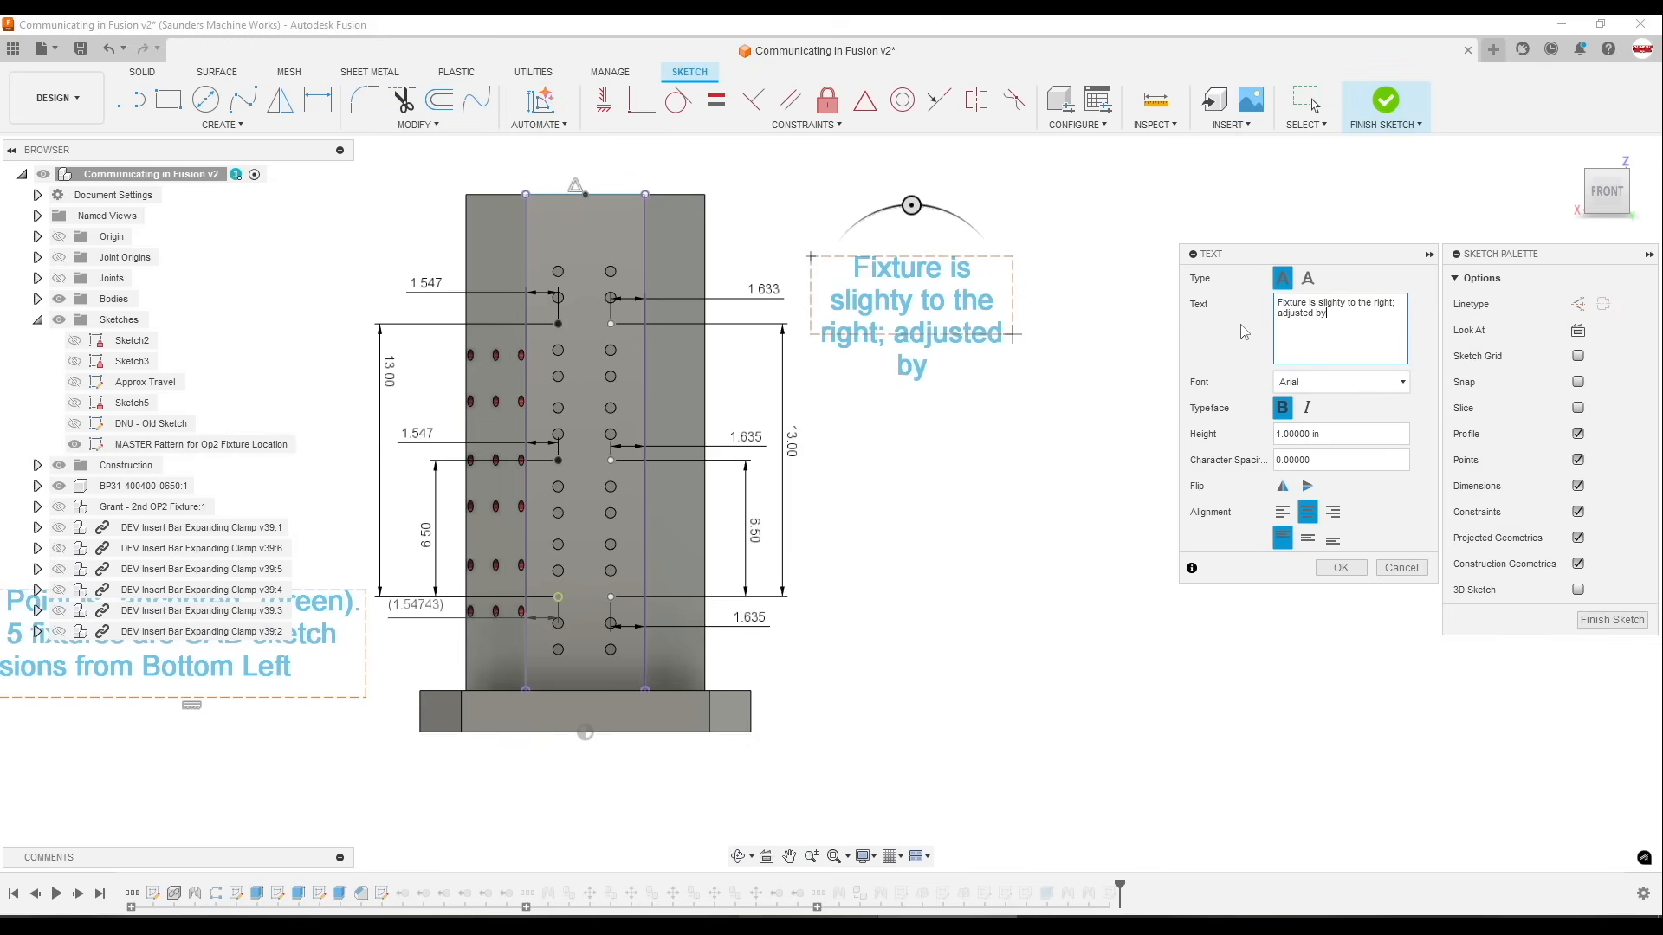
pyautogui.write(' 2 though')
pyautogui.press('BackSpace')
pyautogui.press('BackSpace')
pyautogui.write('on')
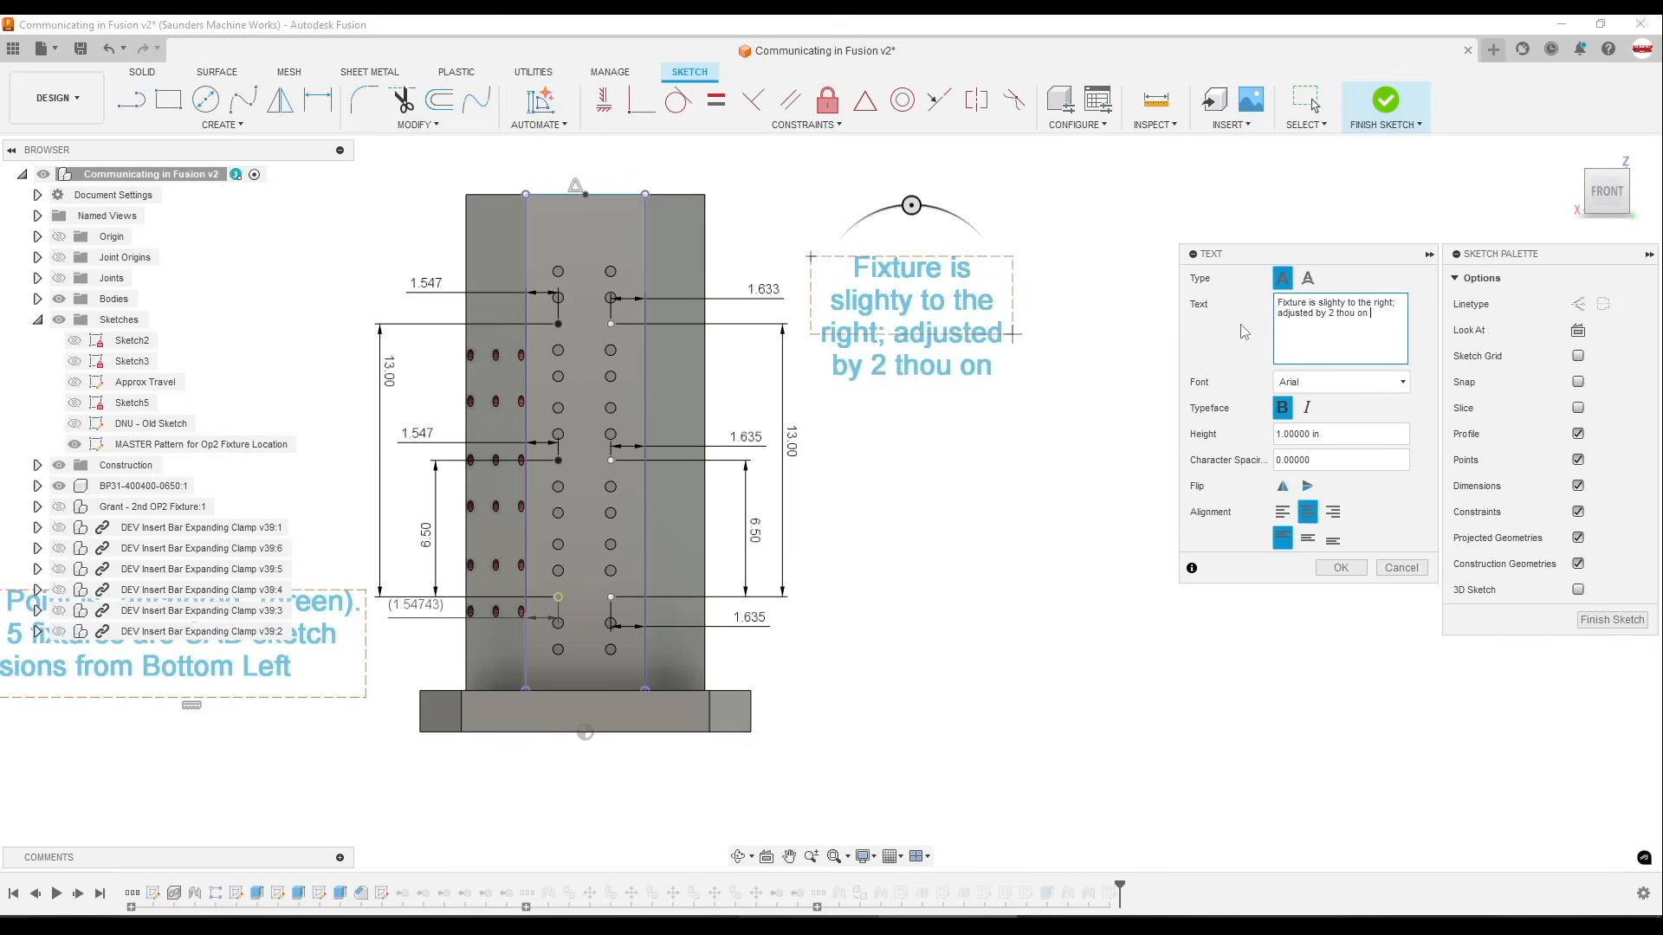
pyautogui.write(' march 10,')
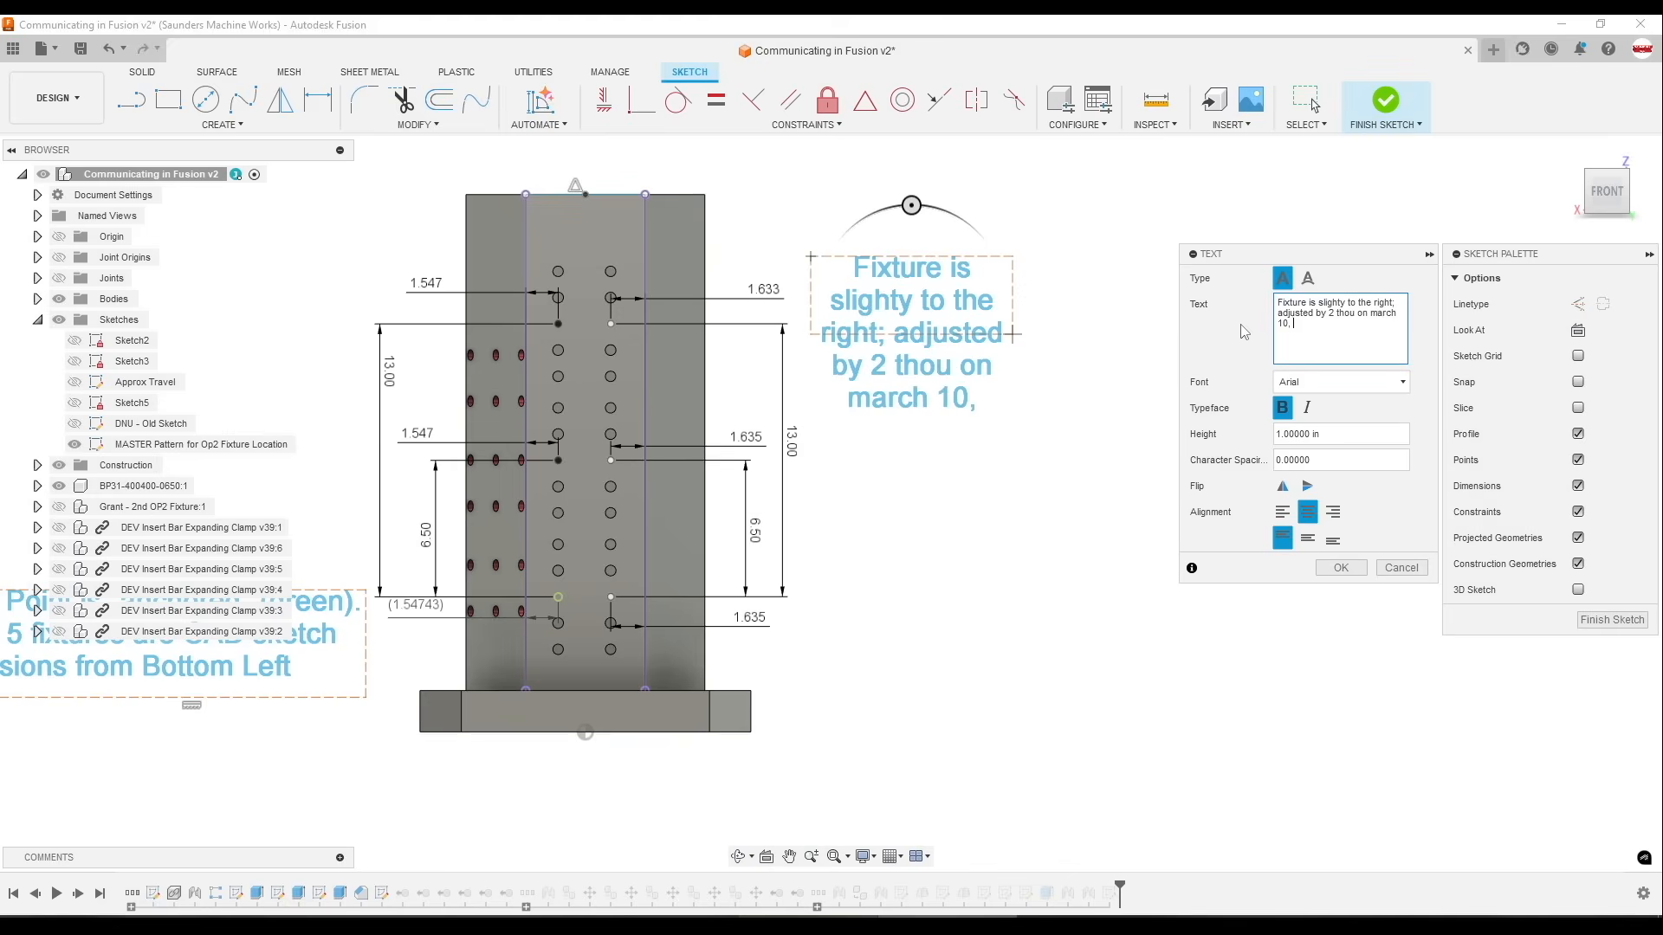
pyautogui.write(' 2025')
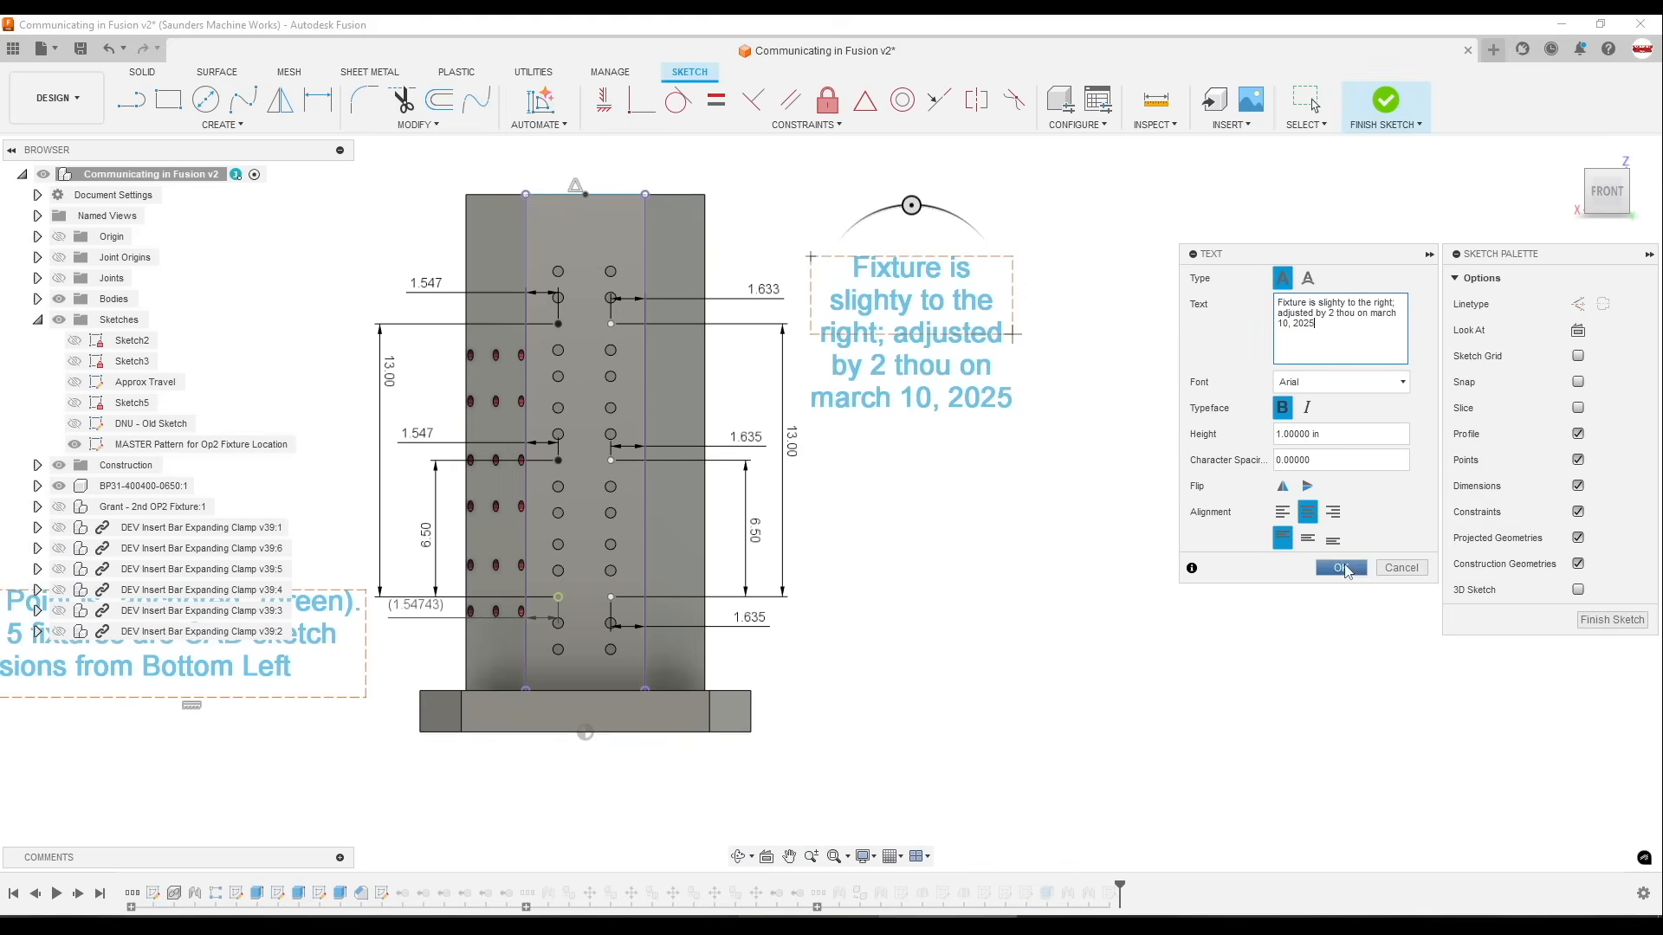
pyautogui.click(1341, 567)
pyautogui.moveTo(954, 385)
pyautogui.mouseDown()
pyautogui.moveTo(1044, 332)
pyautogui.moveTo(1138, 328)
pyautogui.mouseUp()
pyautogui.click(1055, 393)
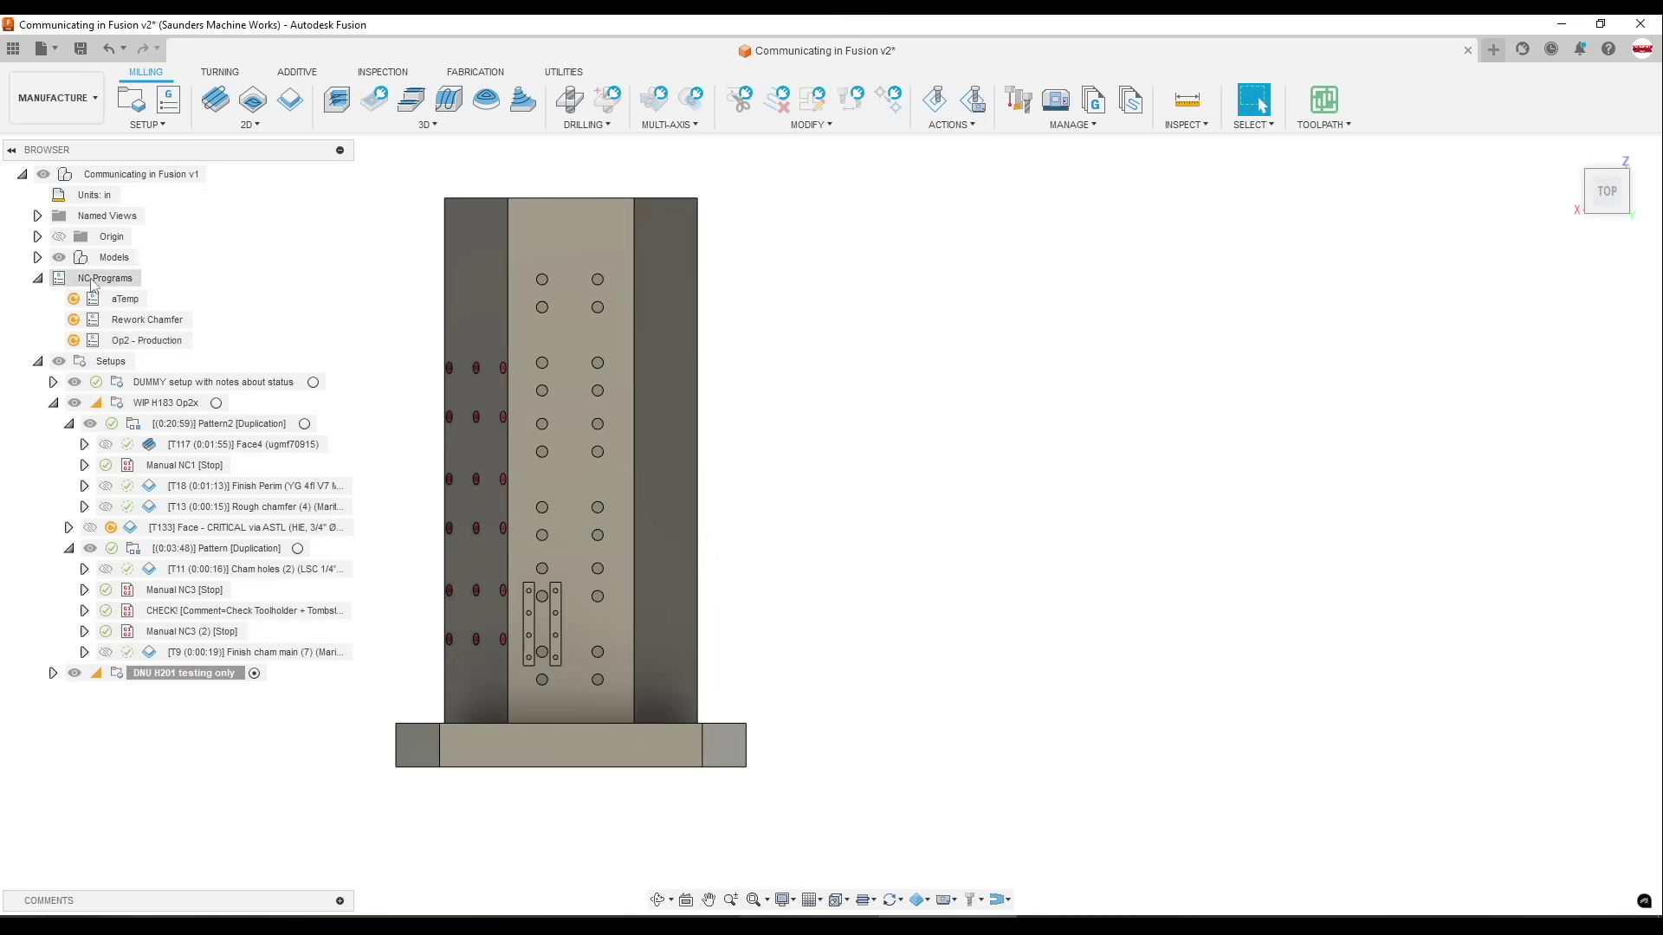
# Browse the NC Programs group and open the Op2 - Production program settings
pyautogui.click(104, 279)
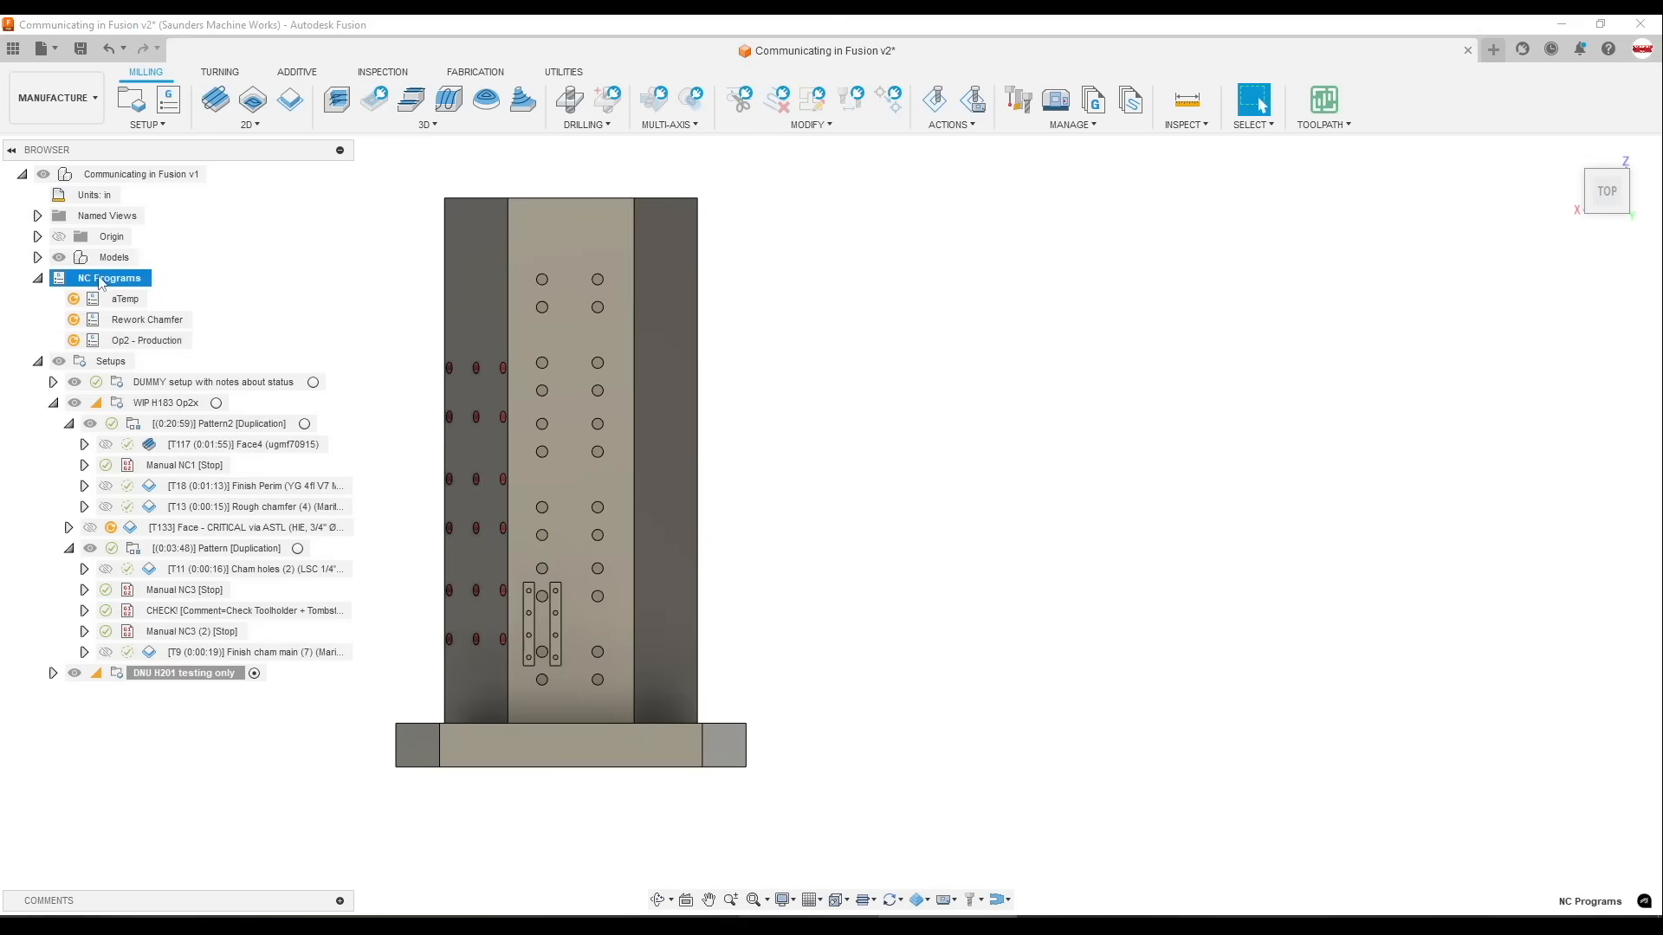
pyautogui.click(125, 298)
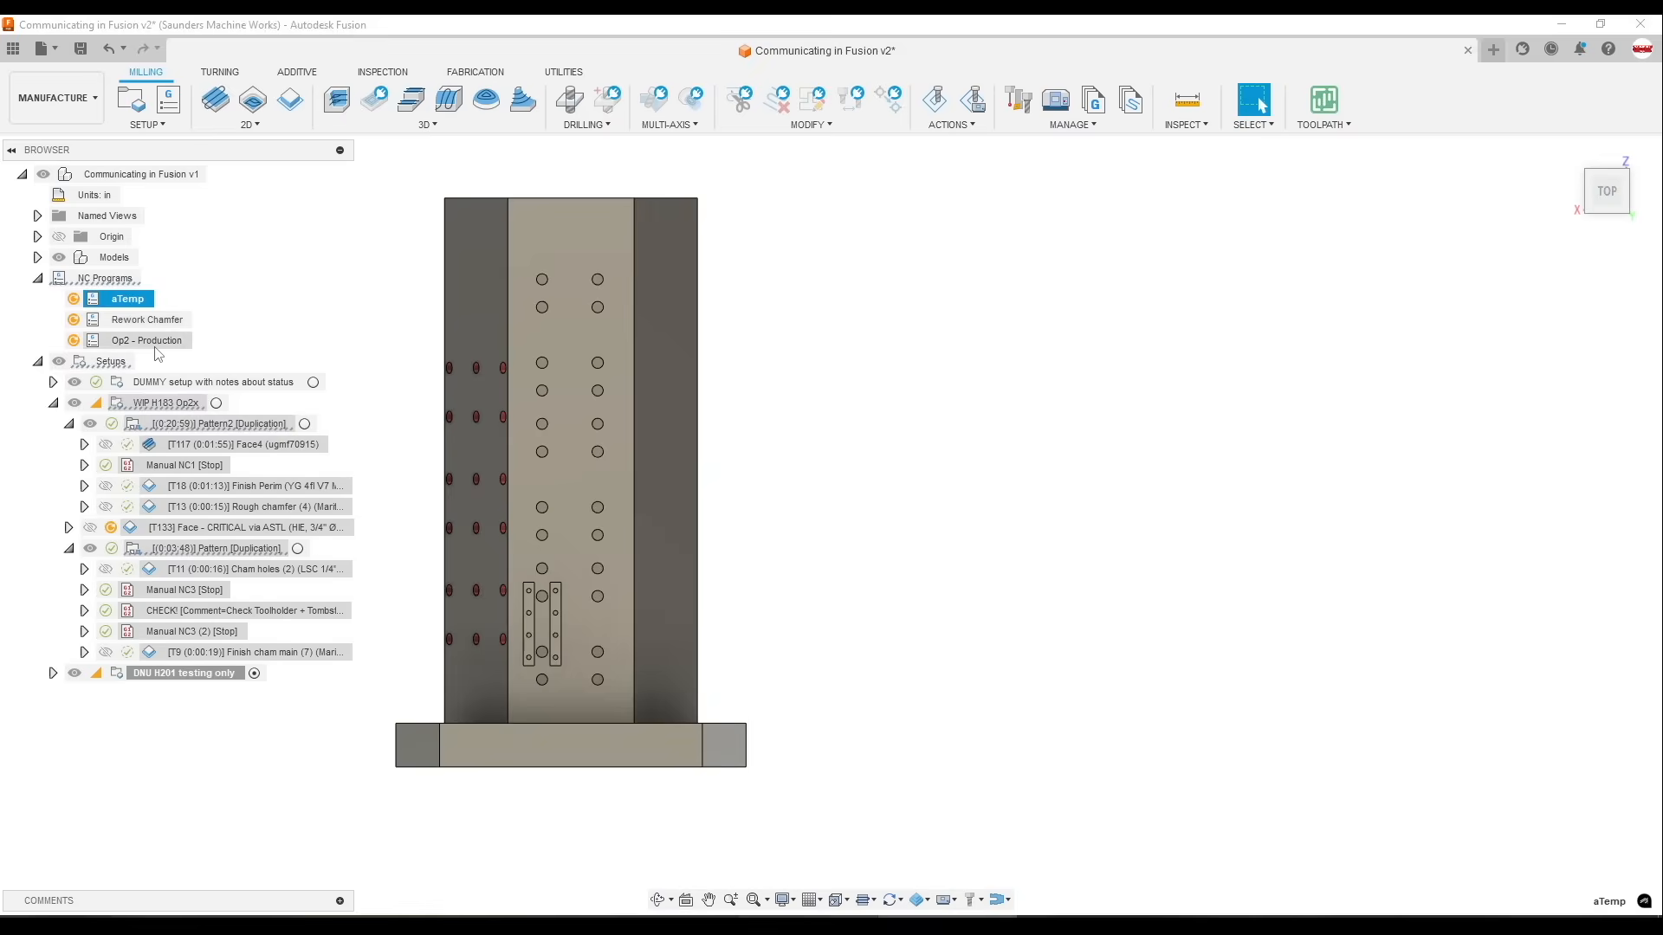
pyautogui.click(152, 341)
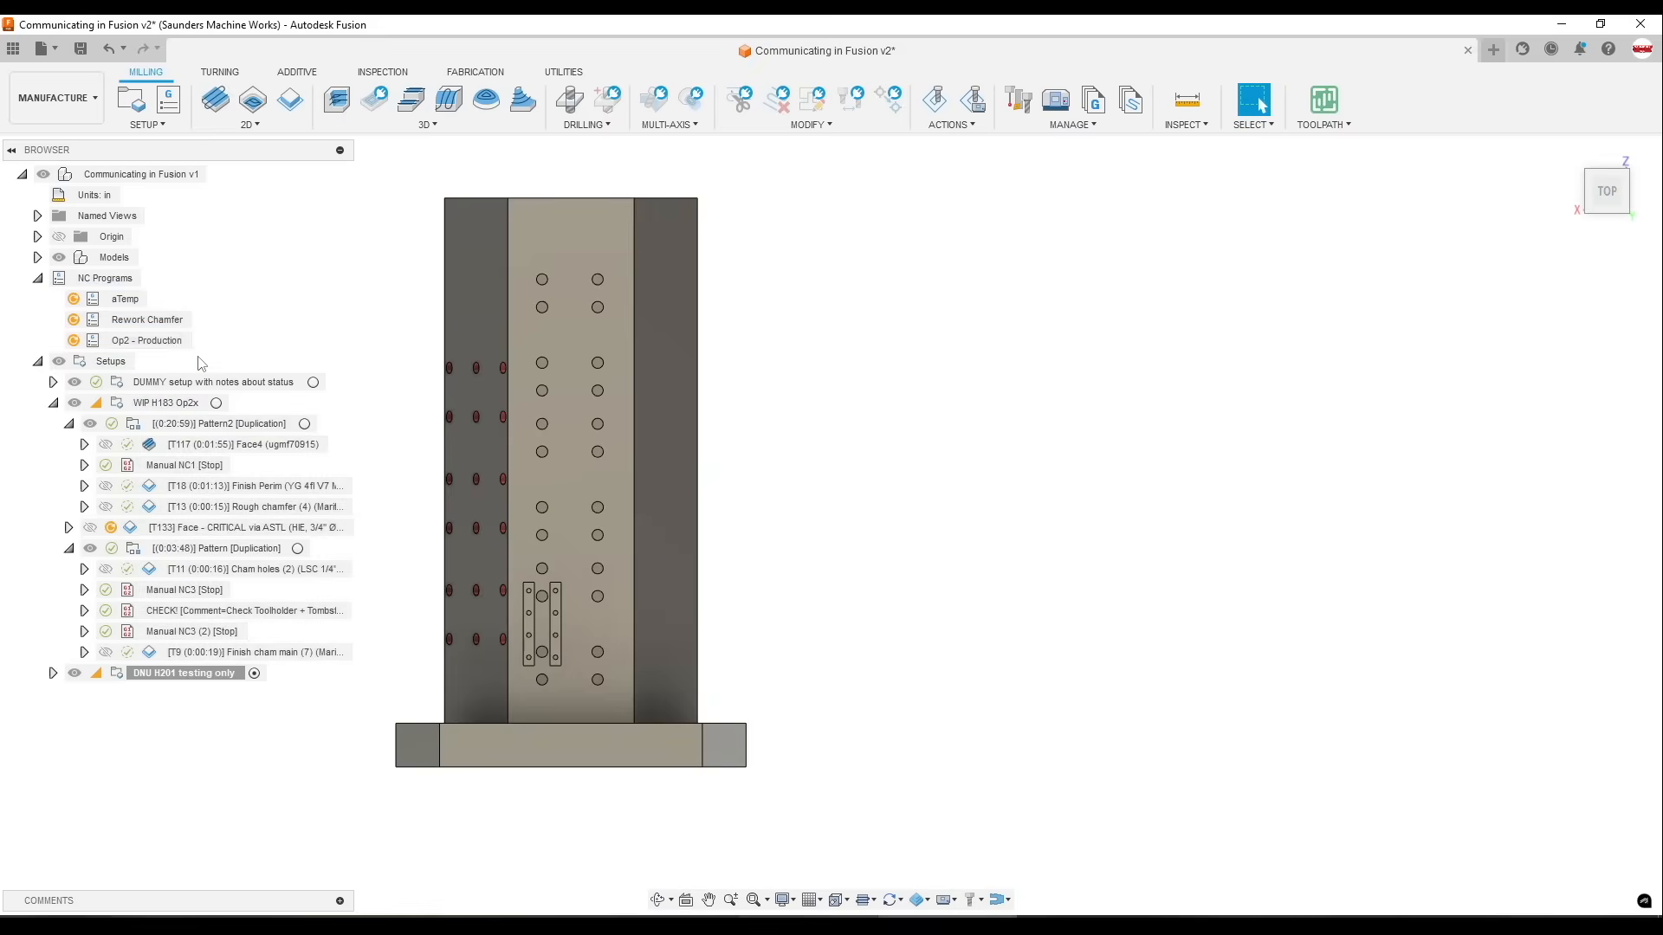
pyautogui.doubleClick(151, 341)
# Confirm Op2 - Production covers the WIP H183 Op2x operations, then select Rework Chamfer
pyautogui.click(402, 135)
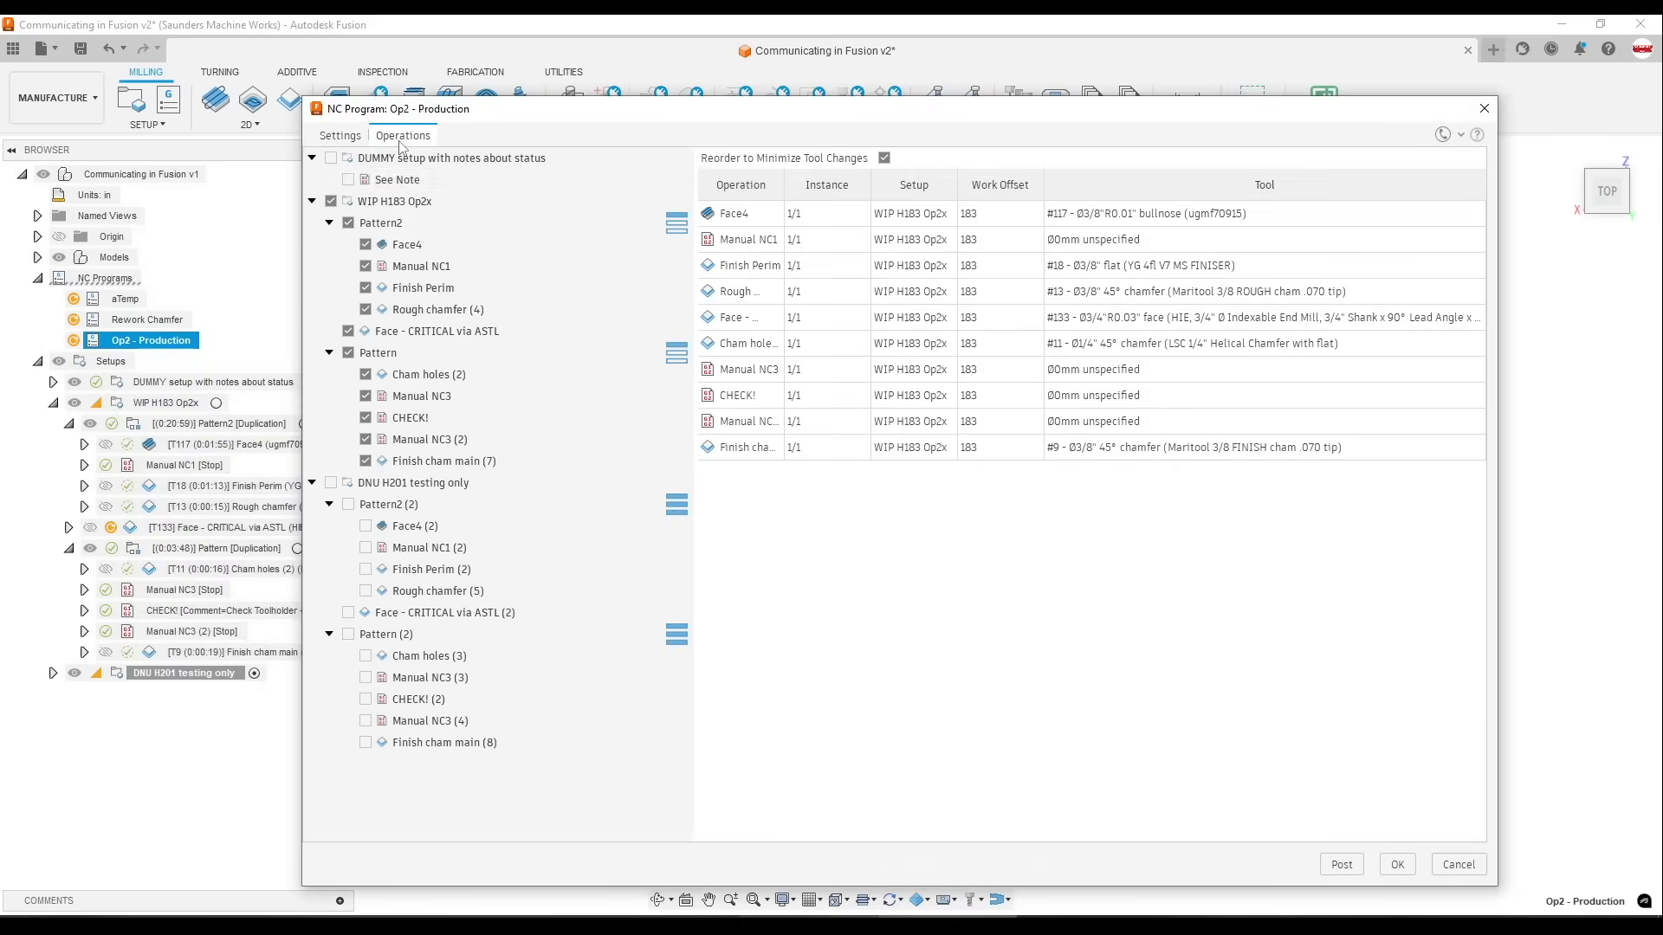
pyautogui.click(393, 201)
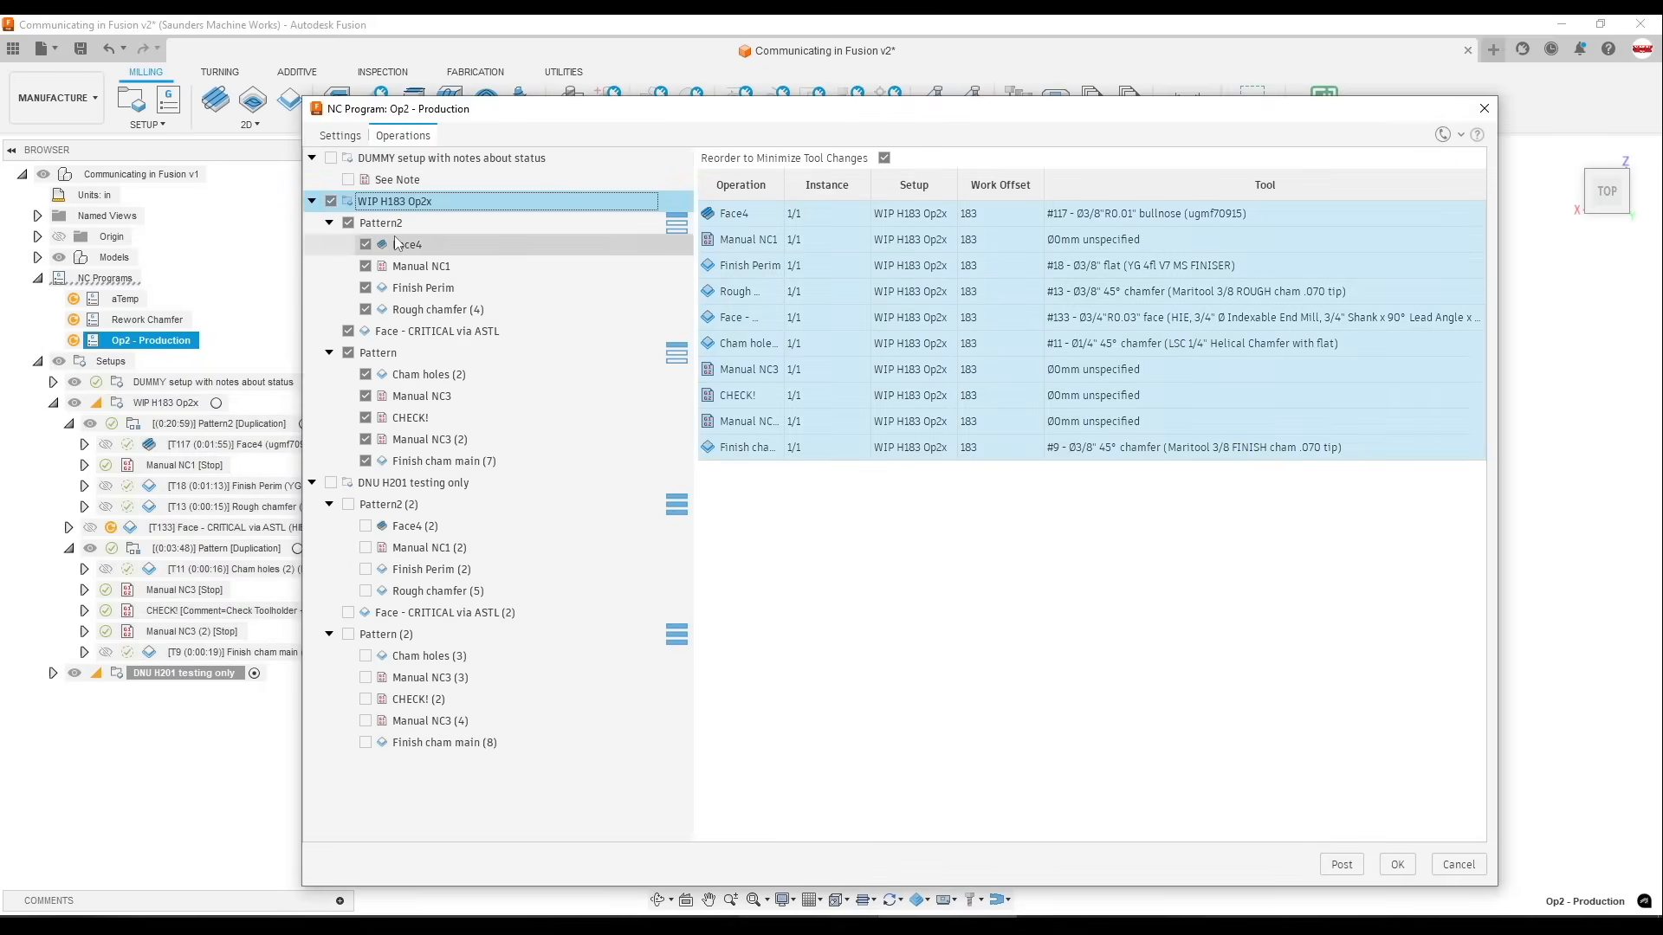
pyautogui.click(1396, 864)
pyautogui.click(157, 321)
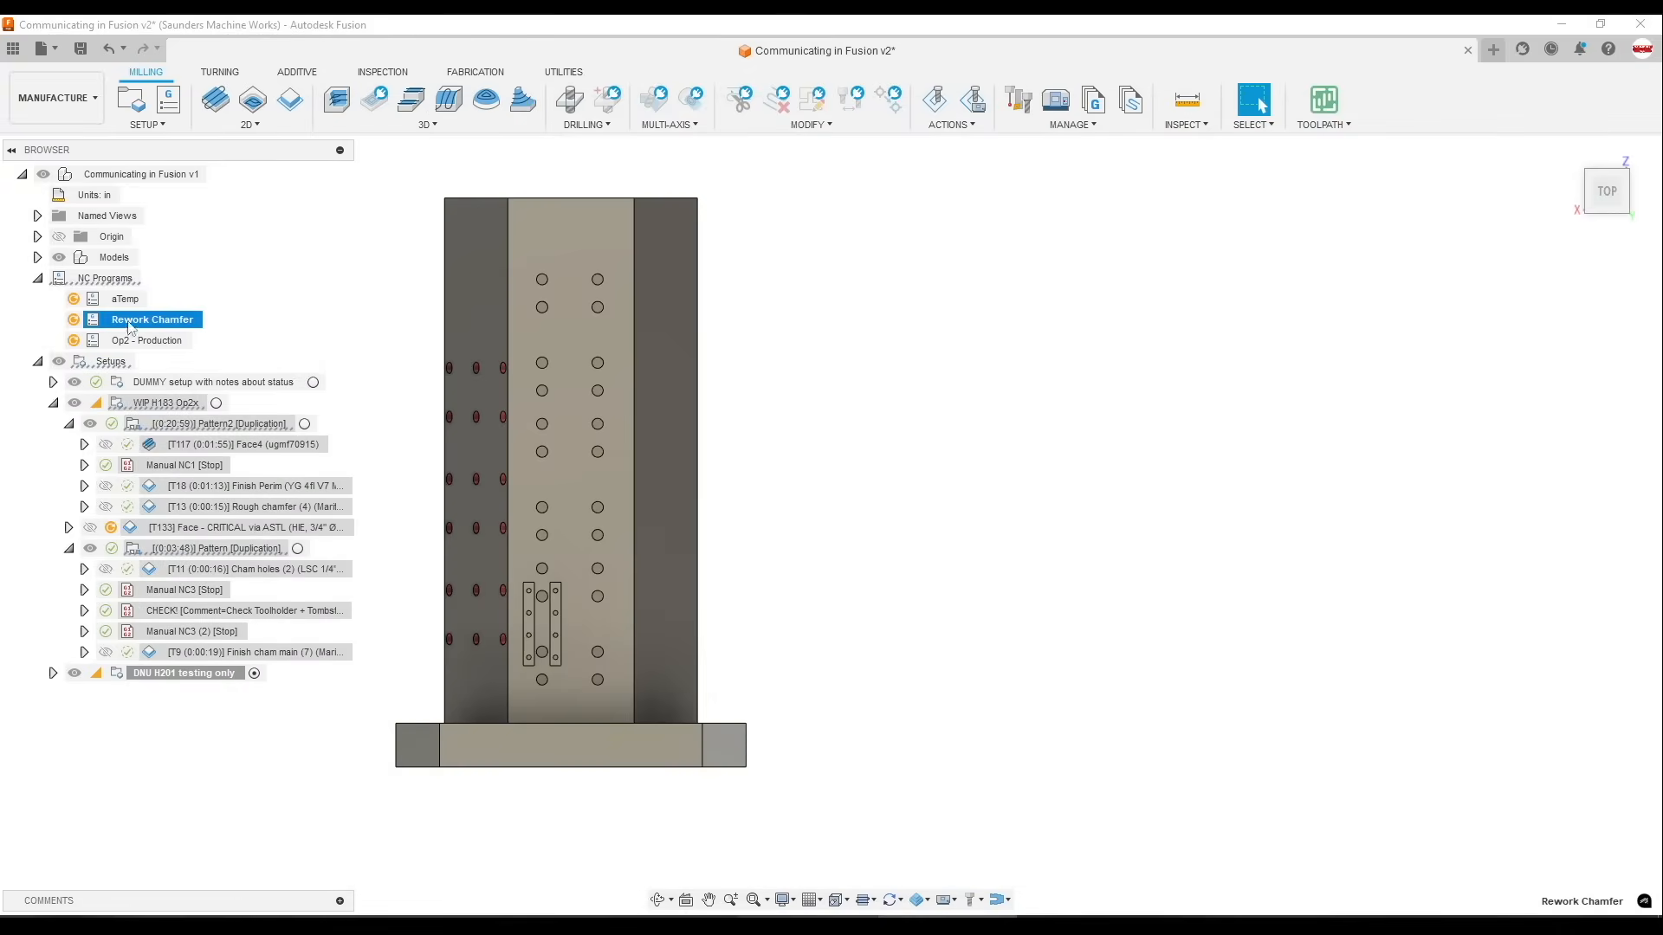
# Set the Rework Chamfer program to contain only the Finish cham main (7) operation
pyautogui.doubleClick(143, 321)
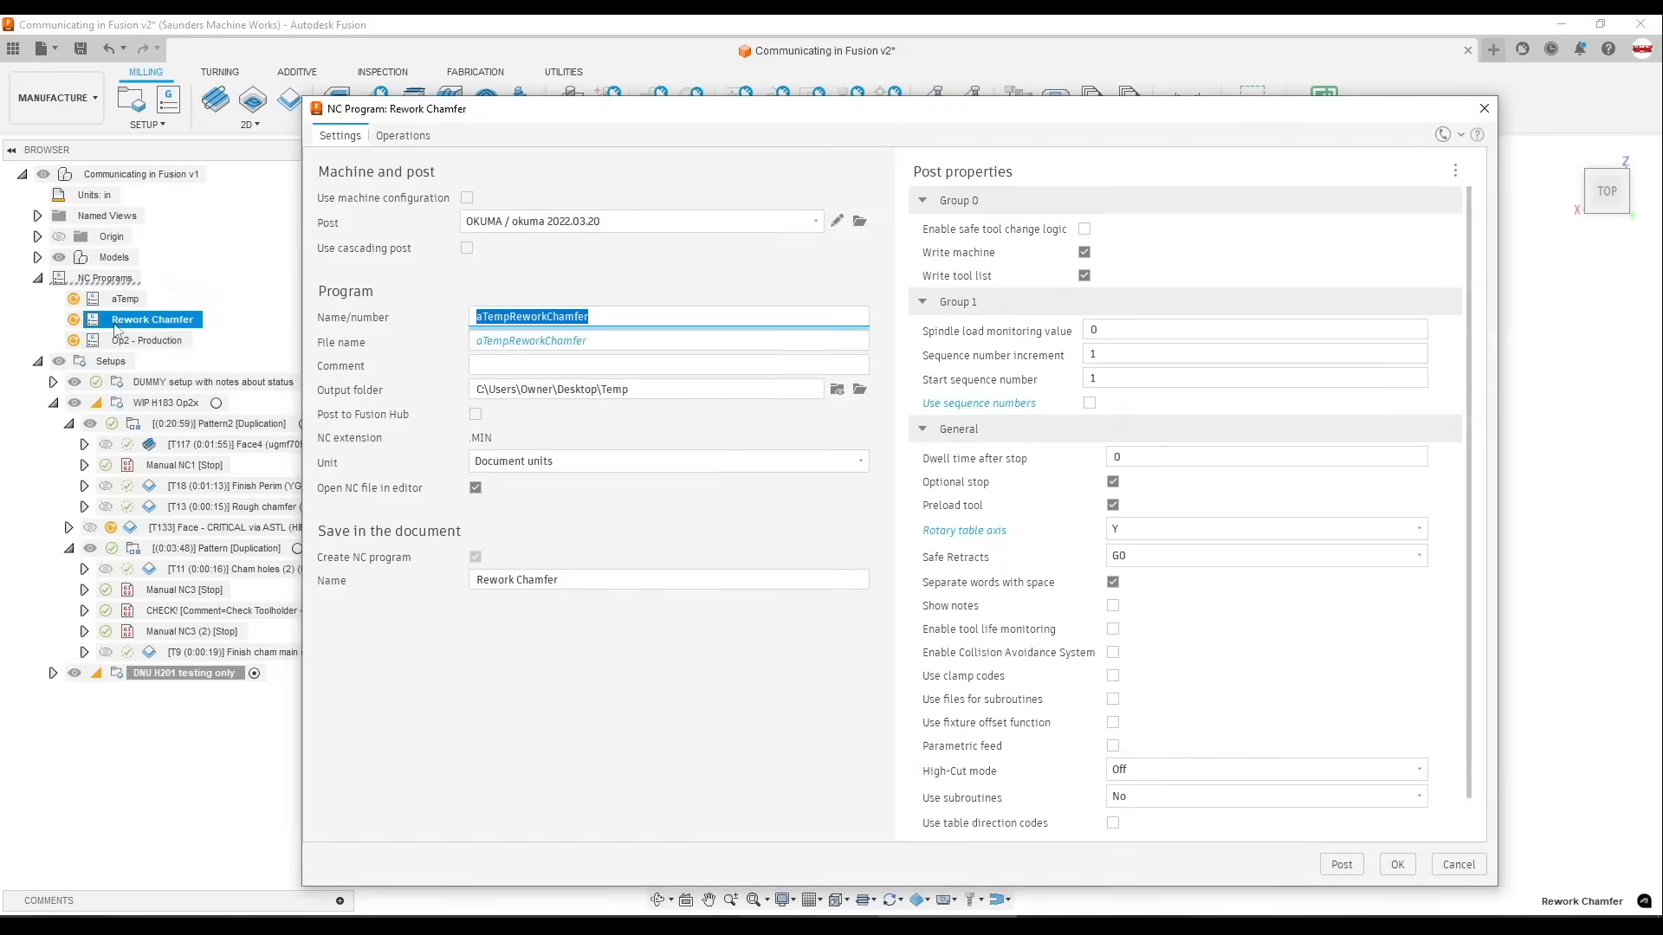
pyautogui.click(480, 316)
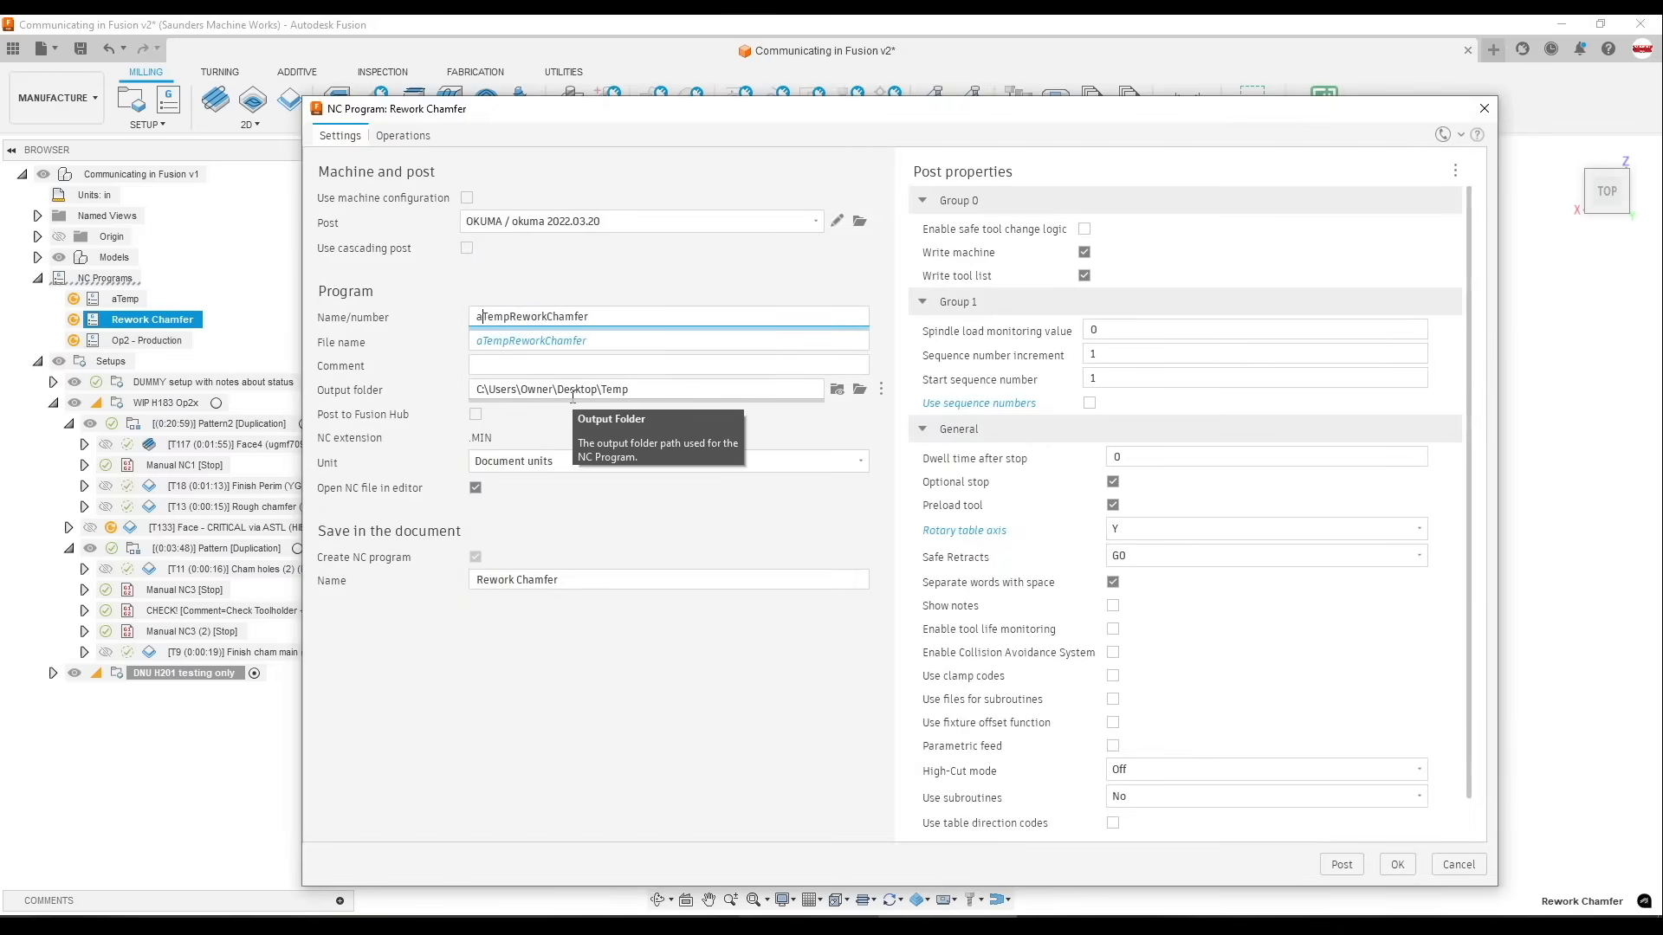
pyautogui.press('Home')
pyautogui.click(401, 136)
pyautogui.click(331, 201)
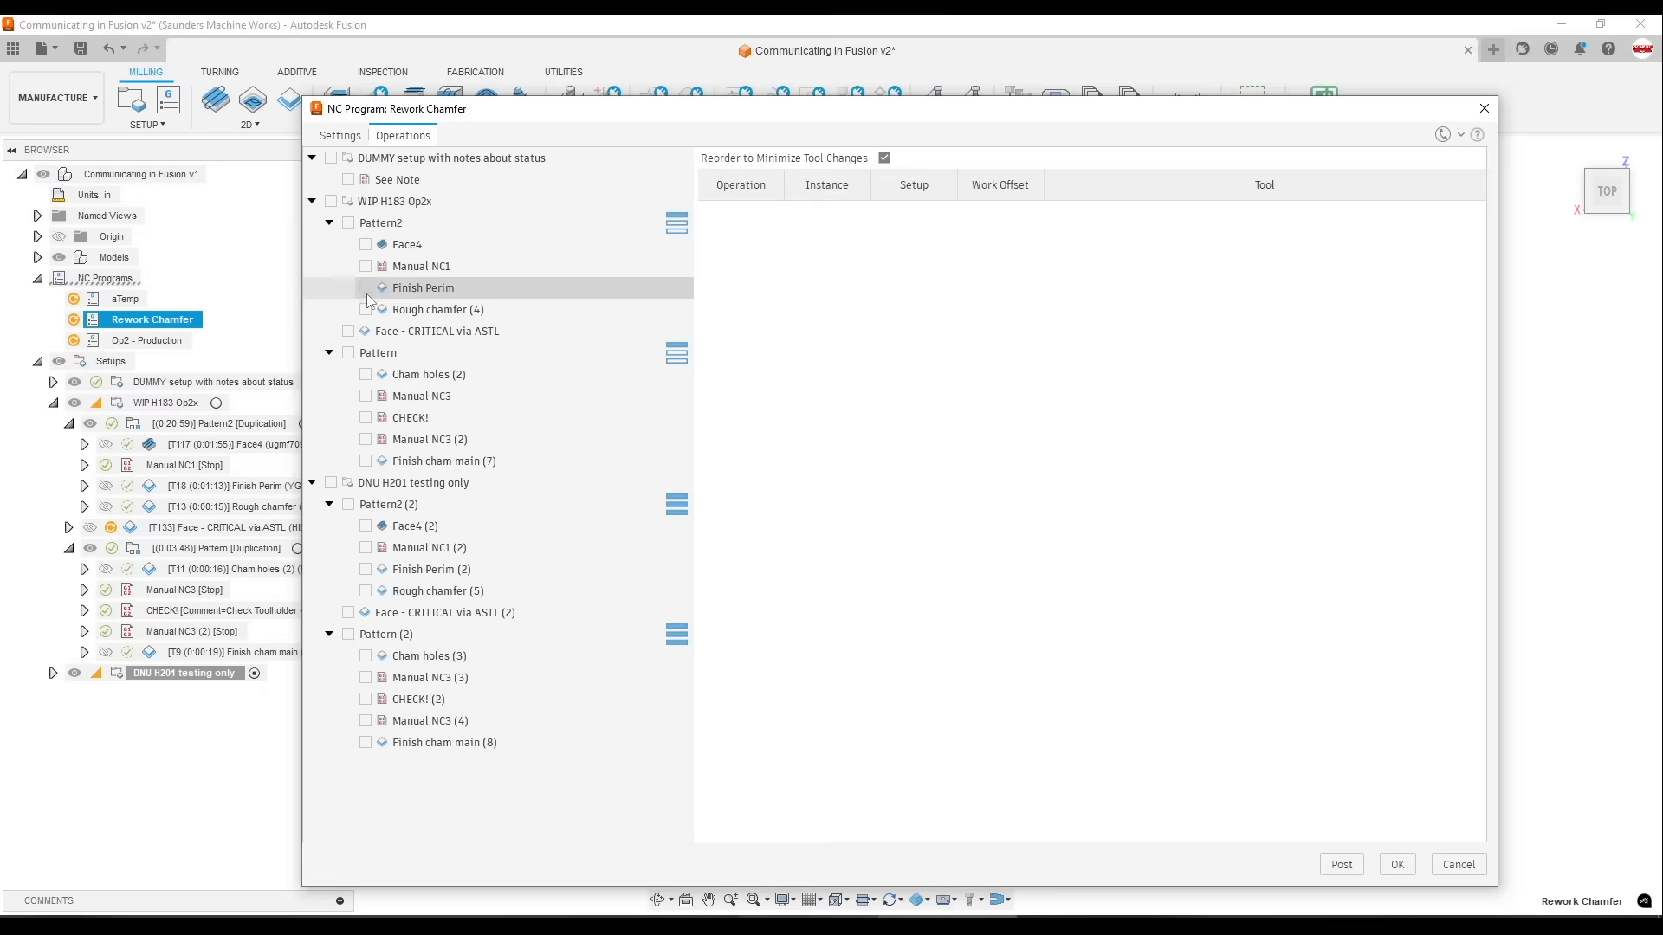
pyautogui.click(365, 461)
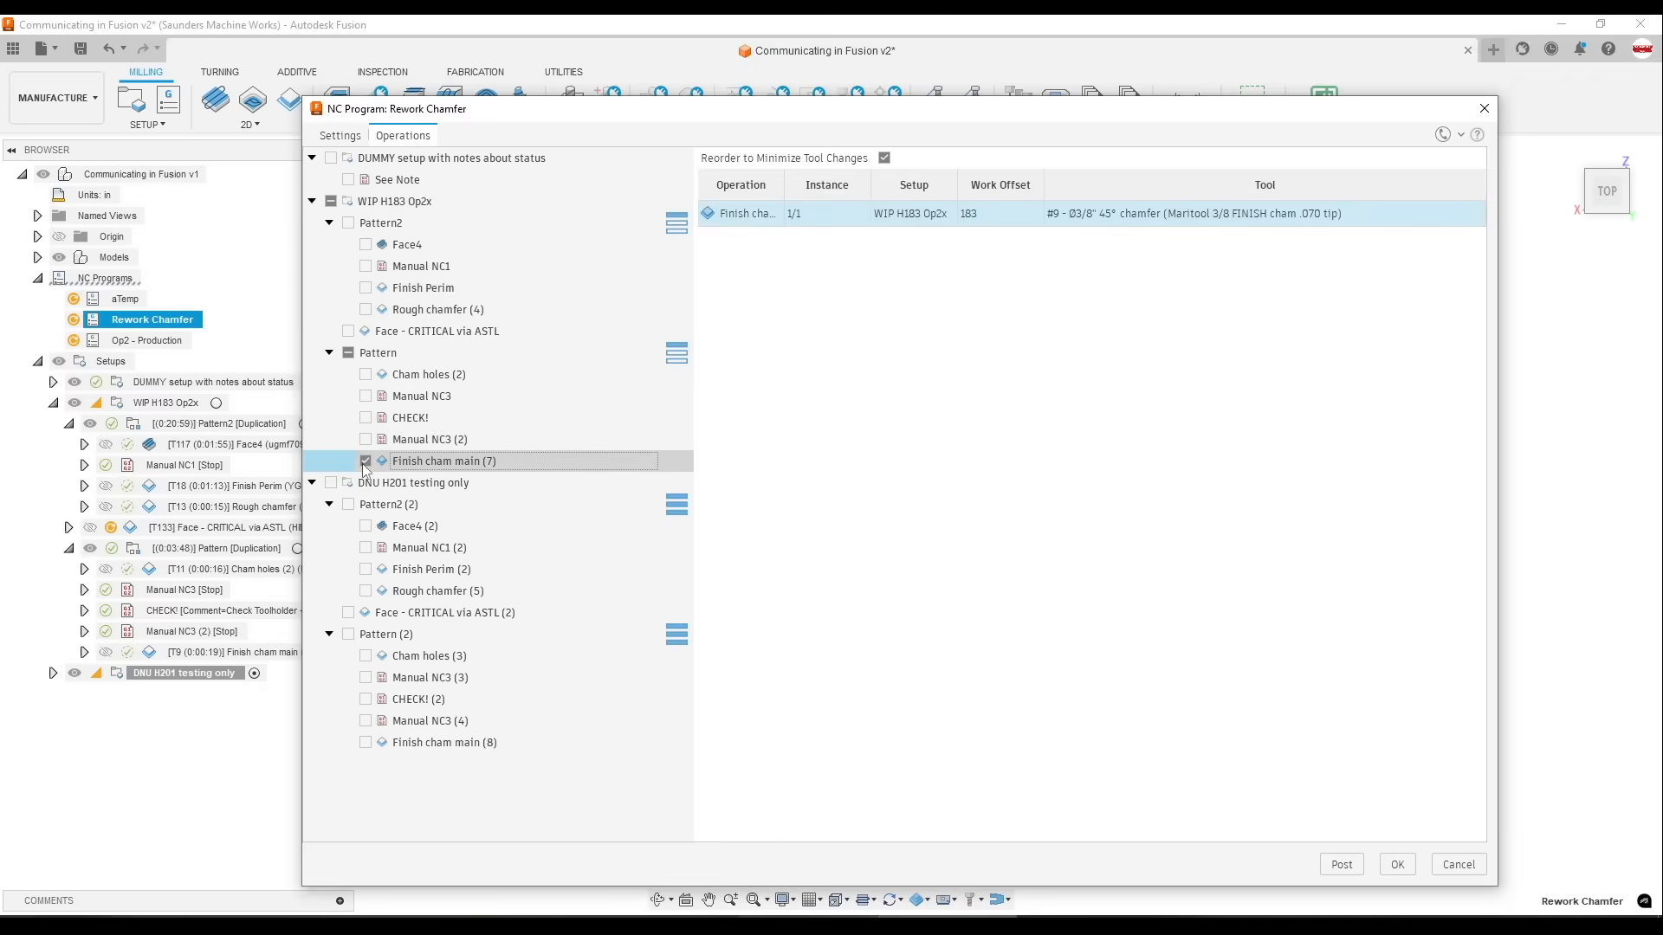
pyautogui.click(1396, 864)
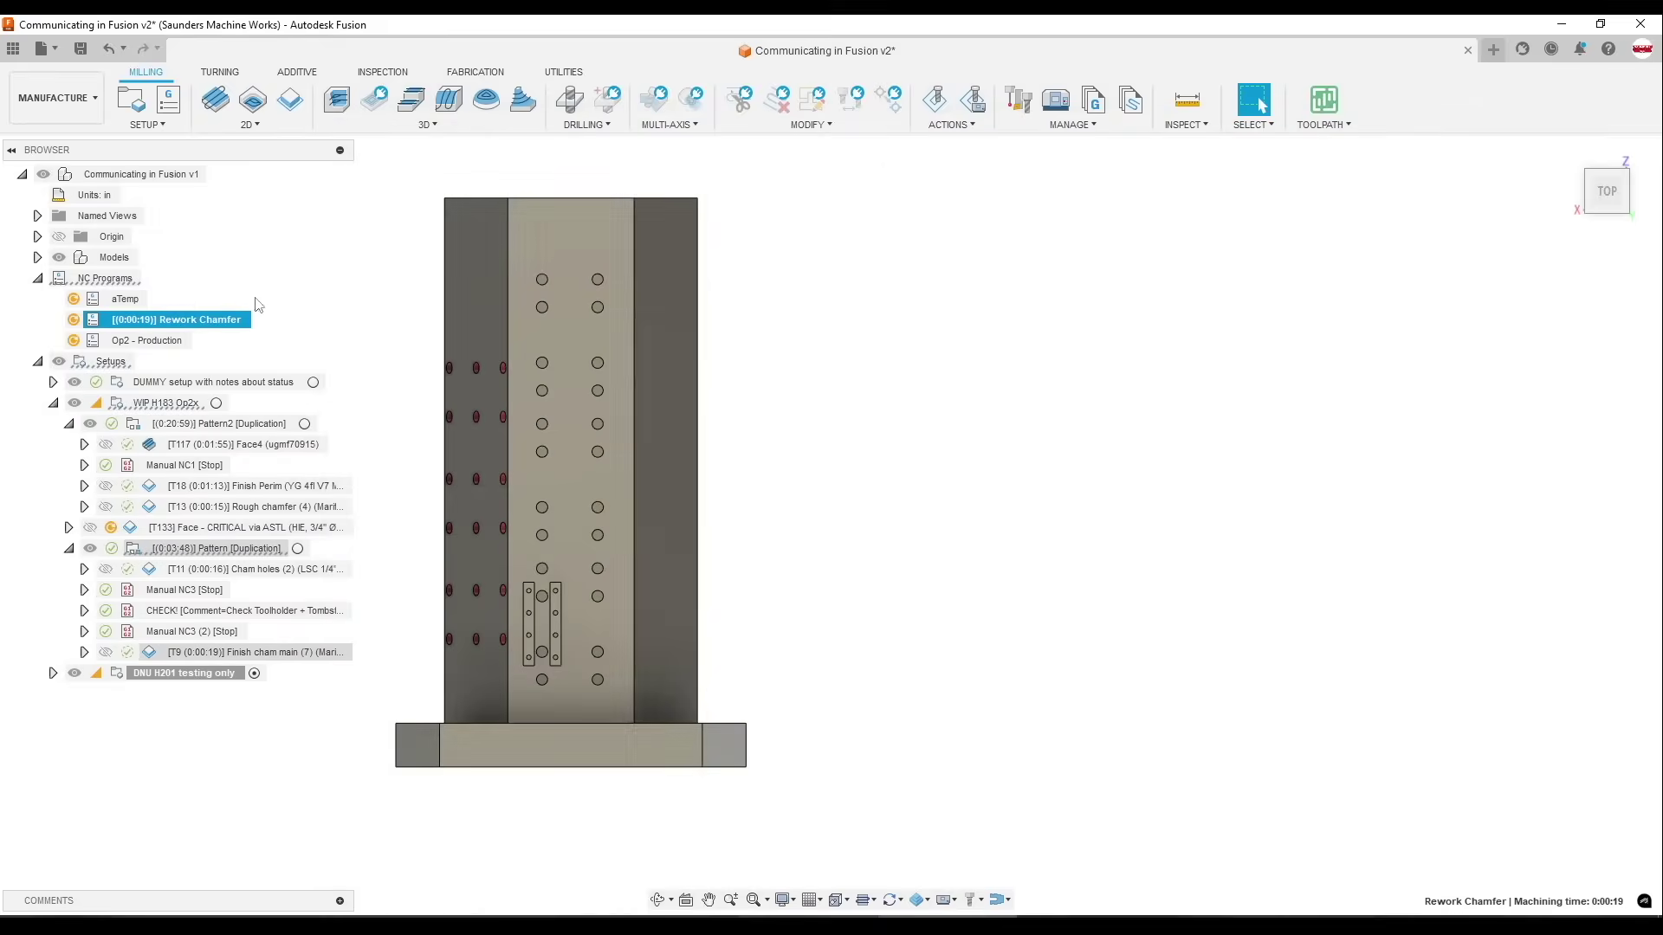
# Start renaming the aTemp NC program, then cancel the rename
pyautogui.click(126, 300)
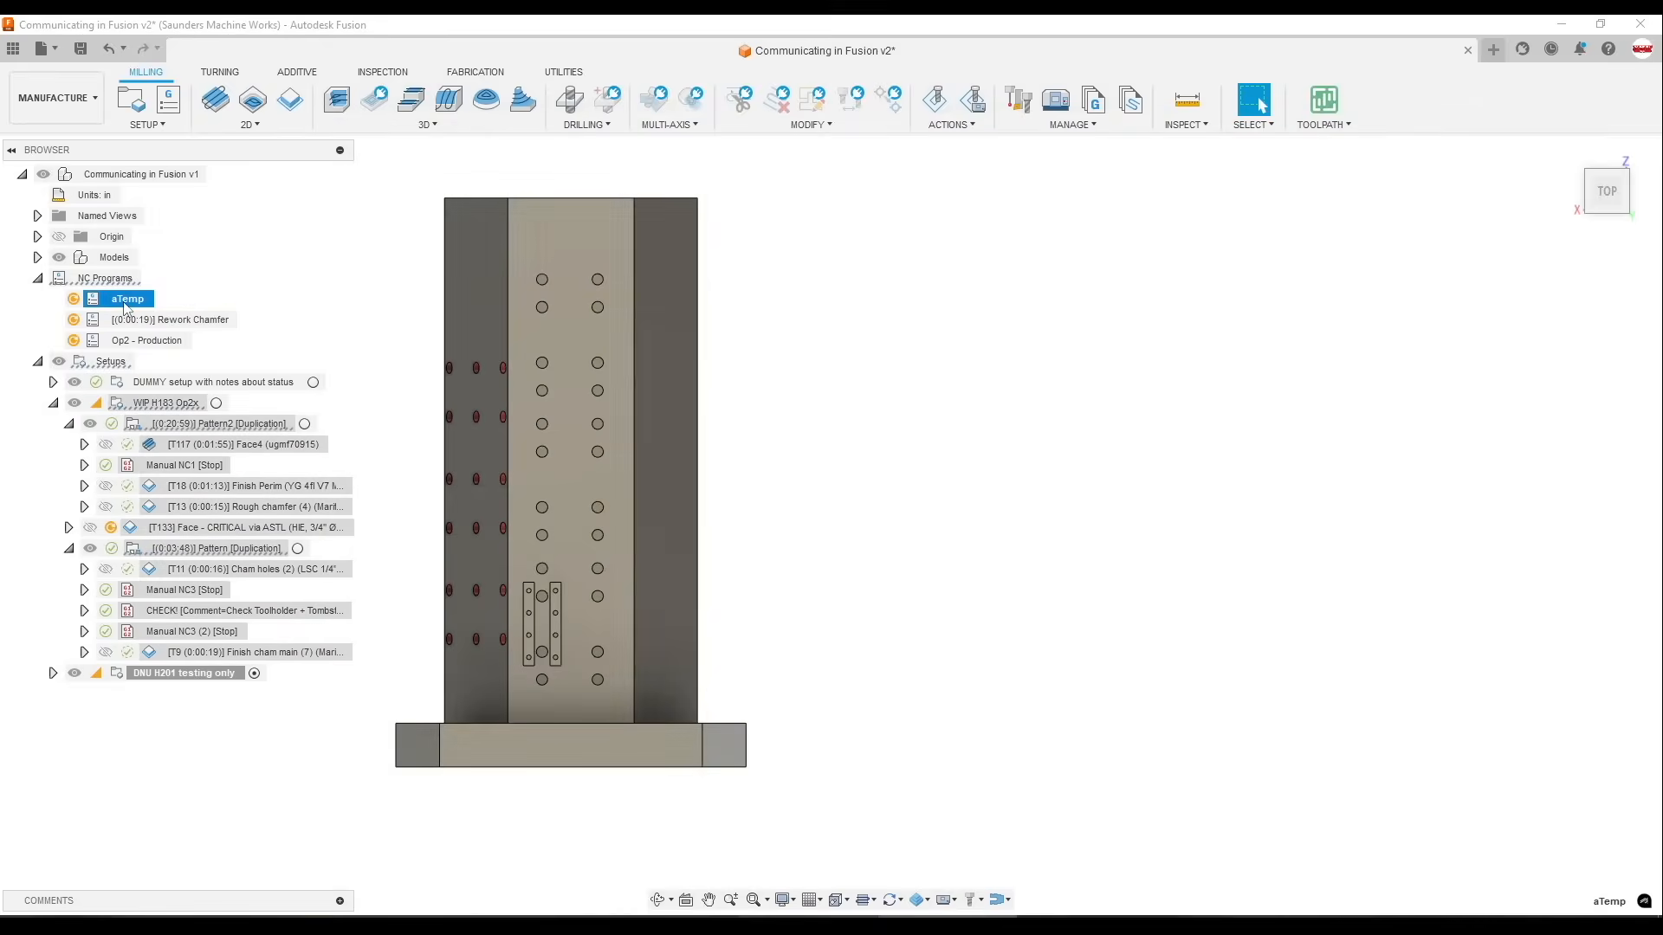
pyautogui.click(128, 299)
pyautogui.press('Escape')
# Show the Data Panel and browse the _GEN3 Vise project's _CAM and CAM for making Fixtures folders
pyautogui.click(14, 49)
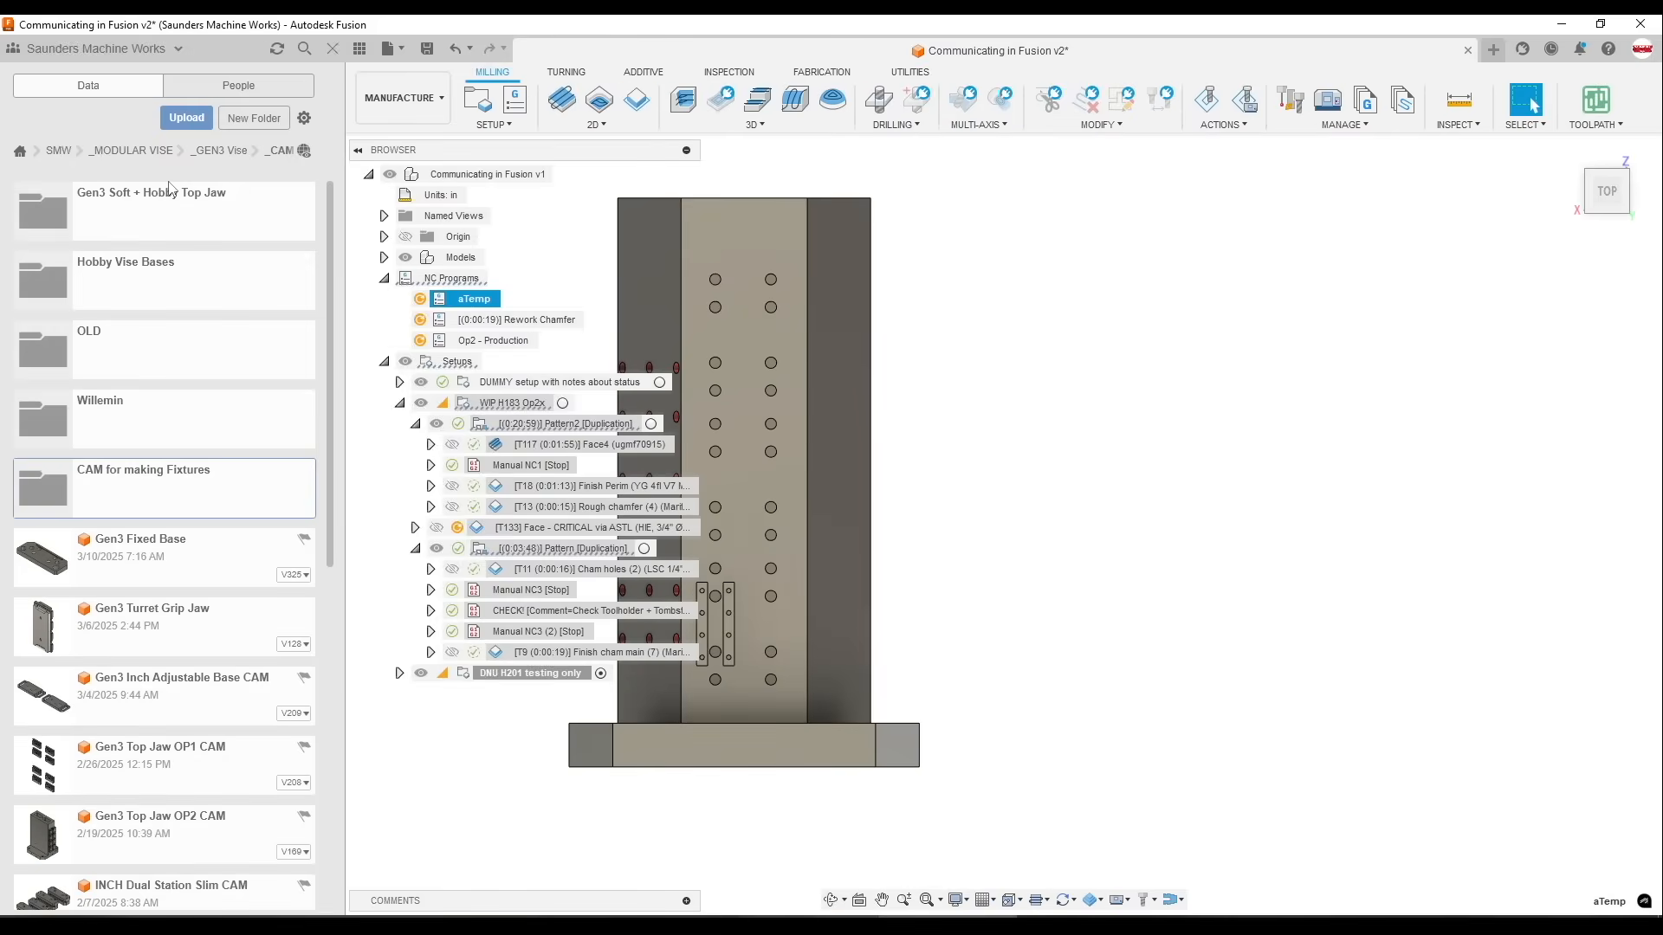
pyautogui.click(218, 149)
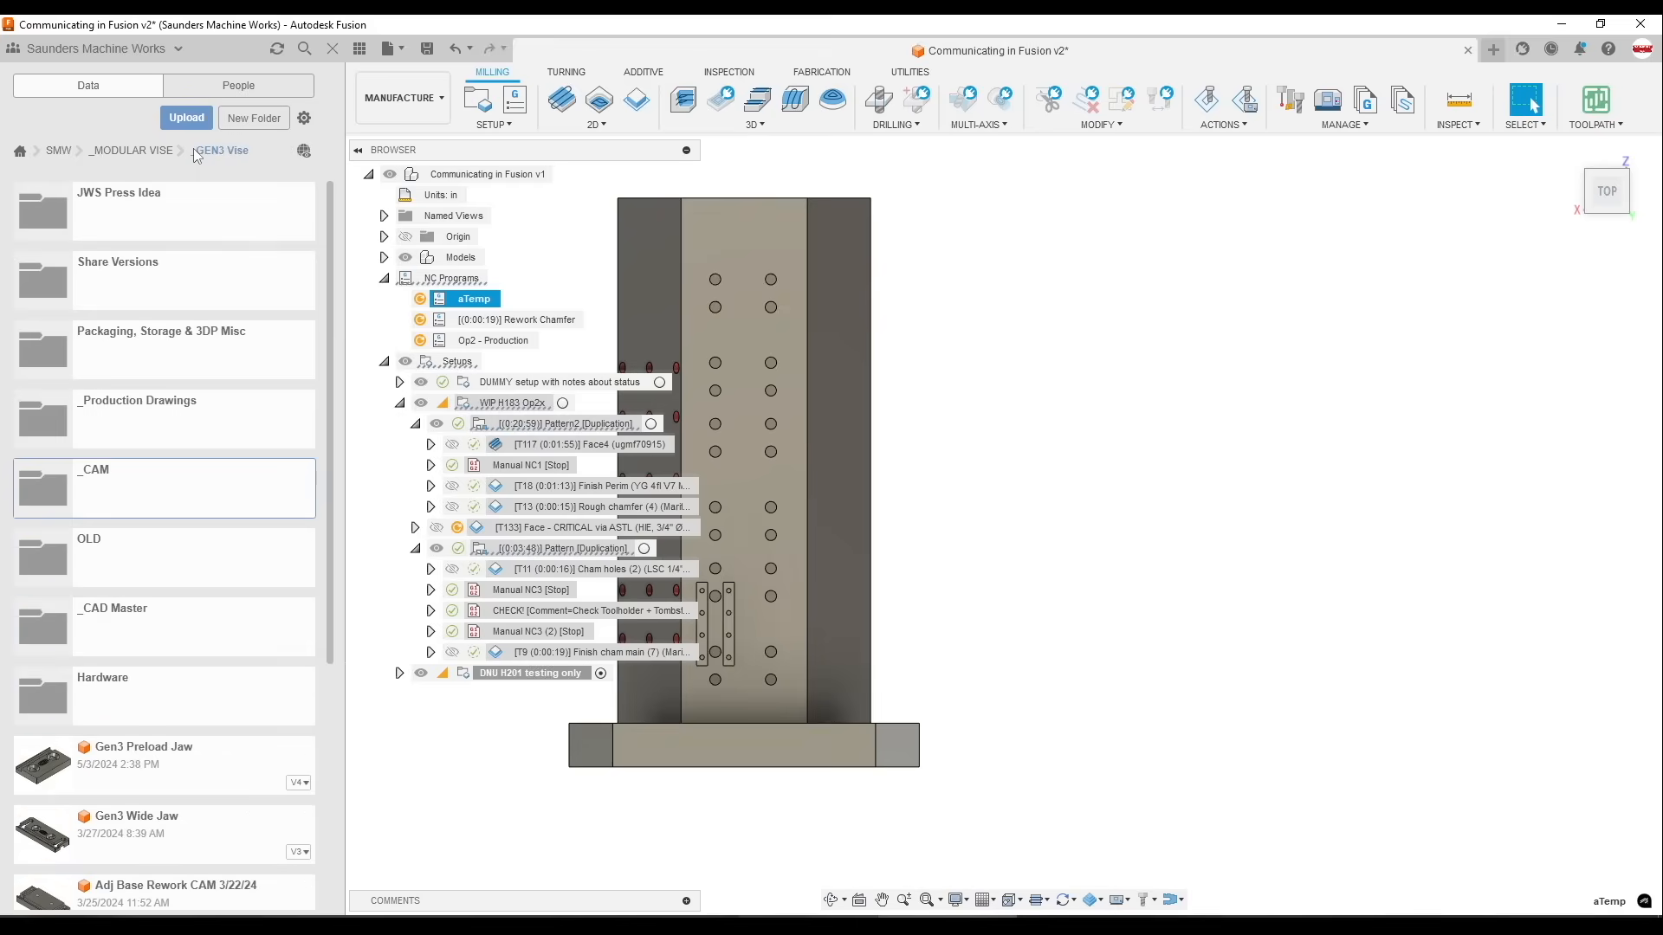
pyautogui.scroll(-1, 178, 381)
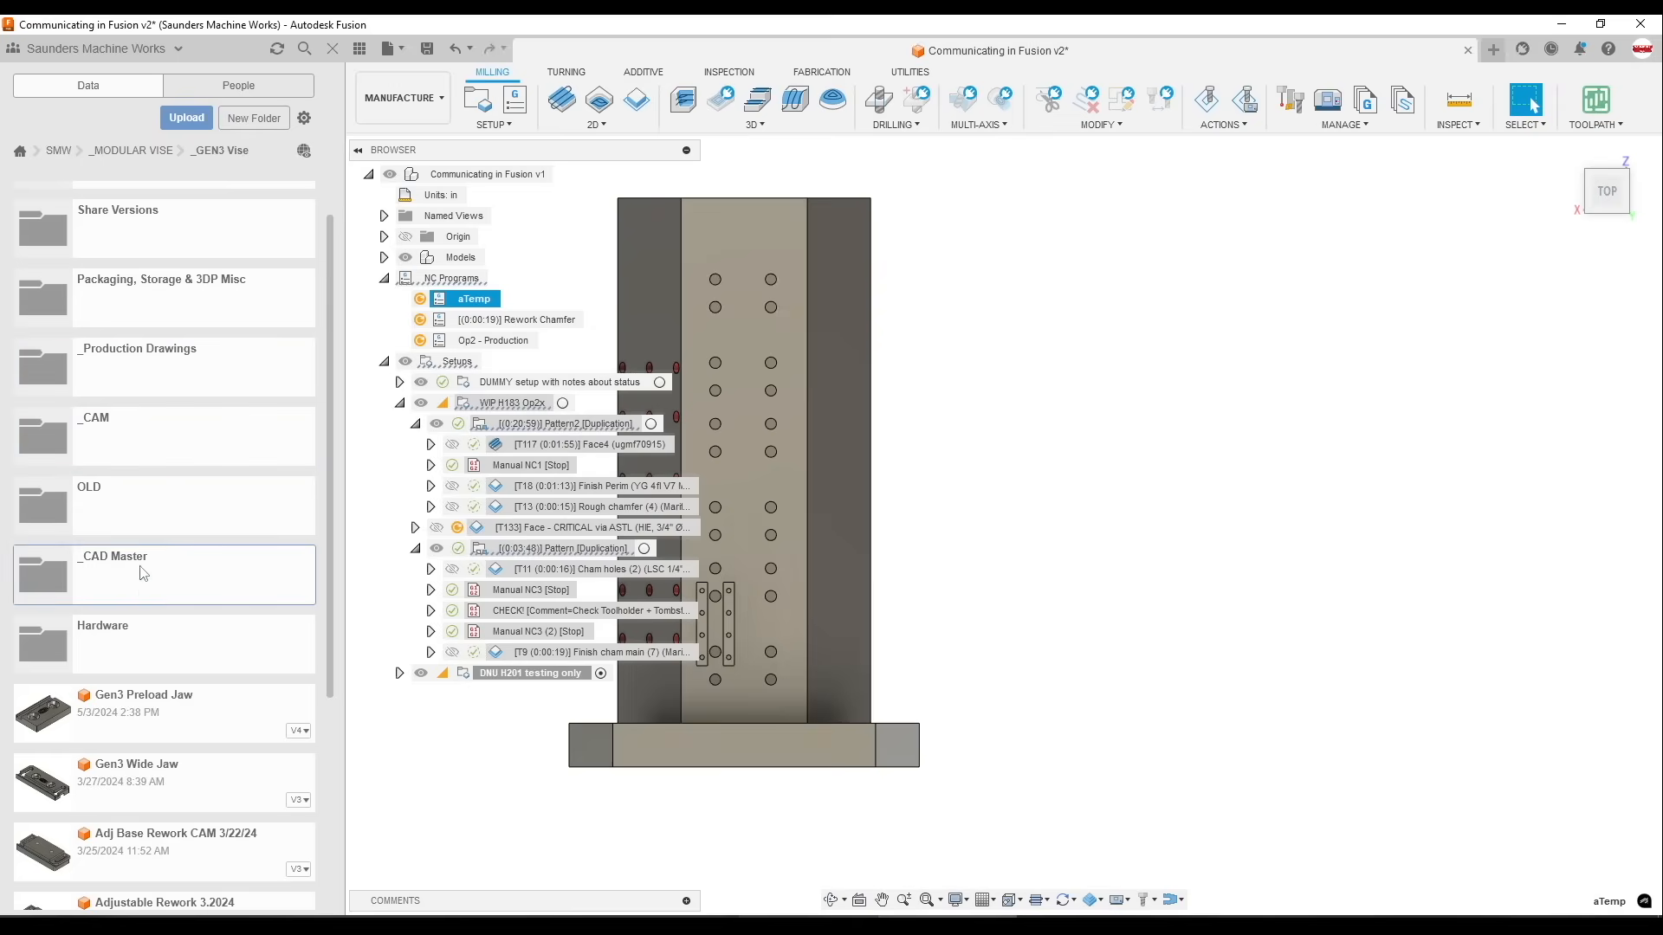
pyautogui.doubleClick(150, 436)
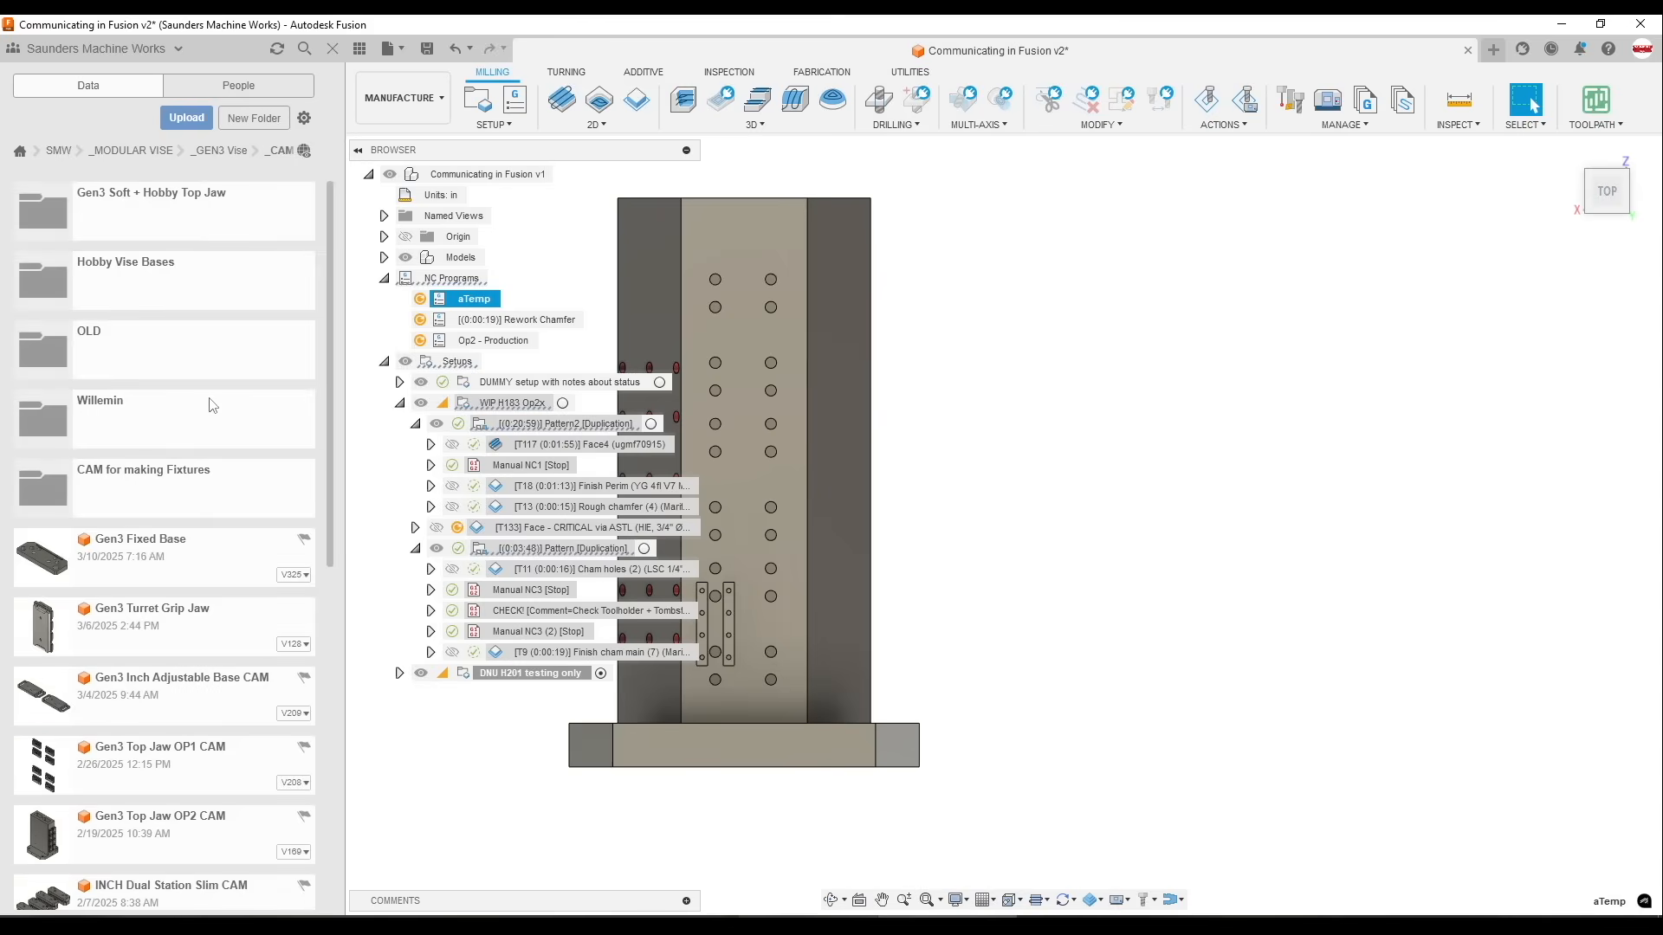
pyautogui.click(131, 495)
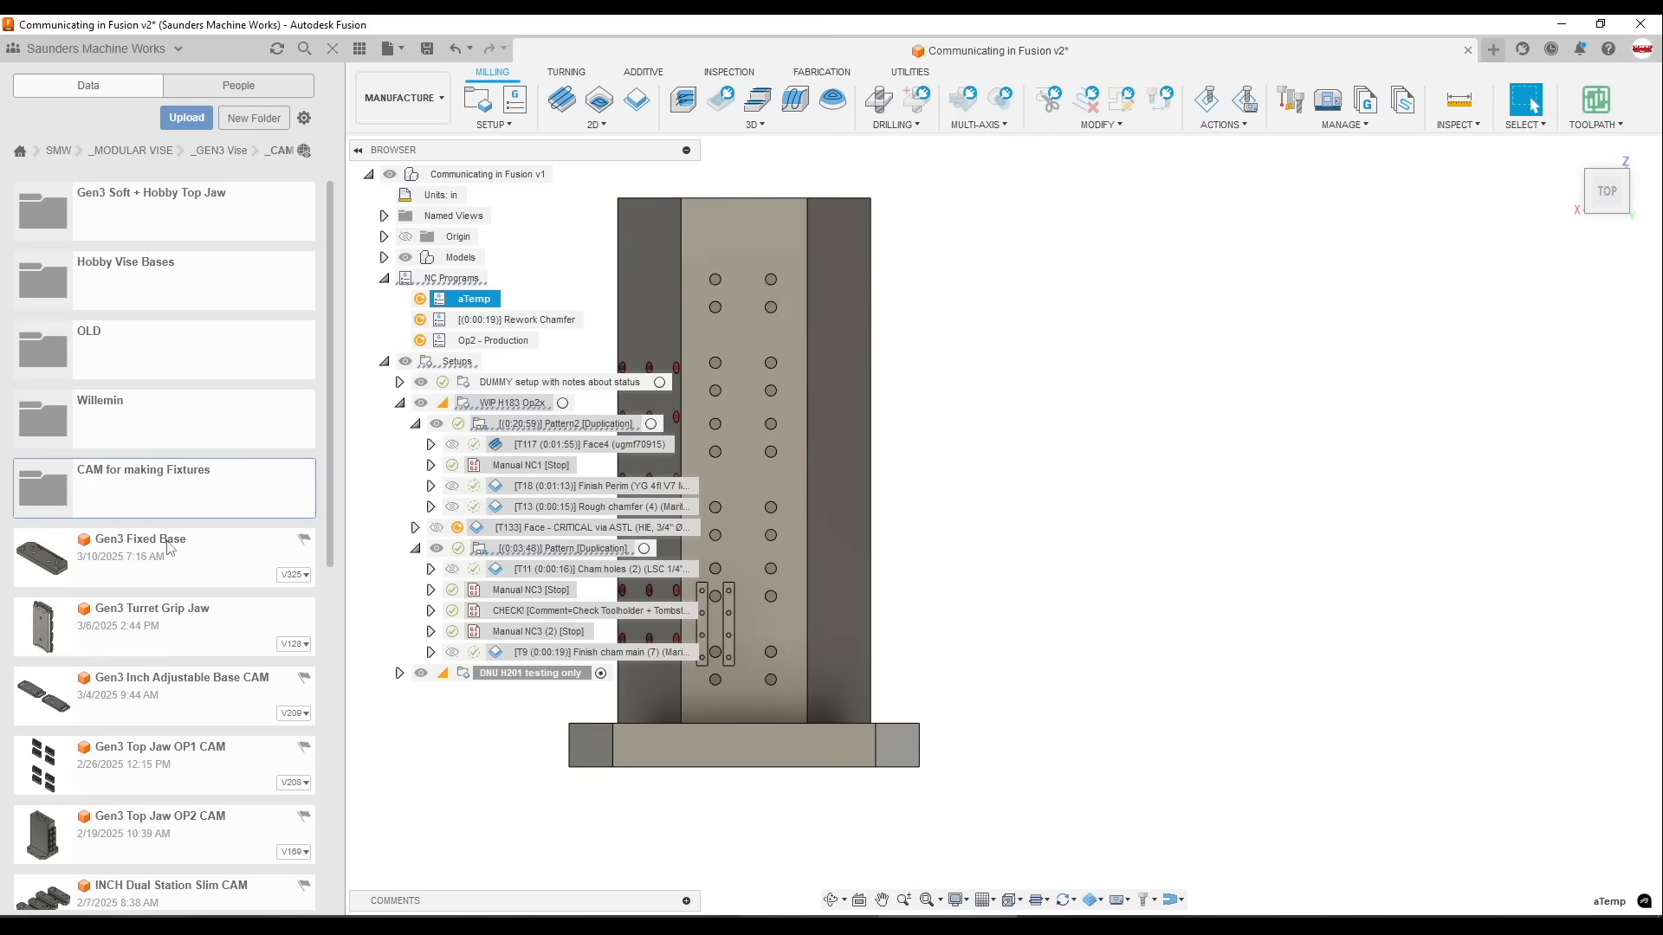
# Browse the _CAD Master folder, return to _GEN3 Vise, and open it on the web
pyautogui.click(221, 150)
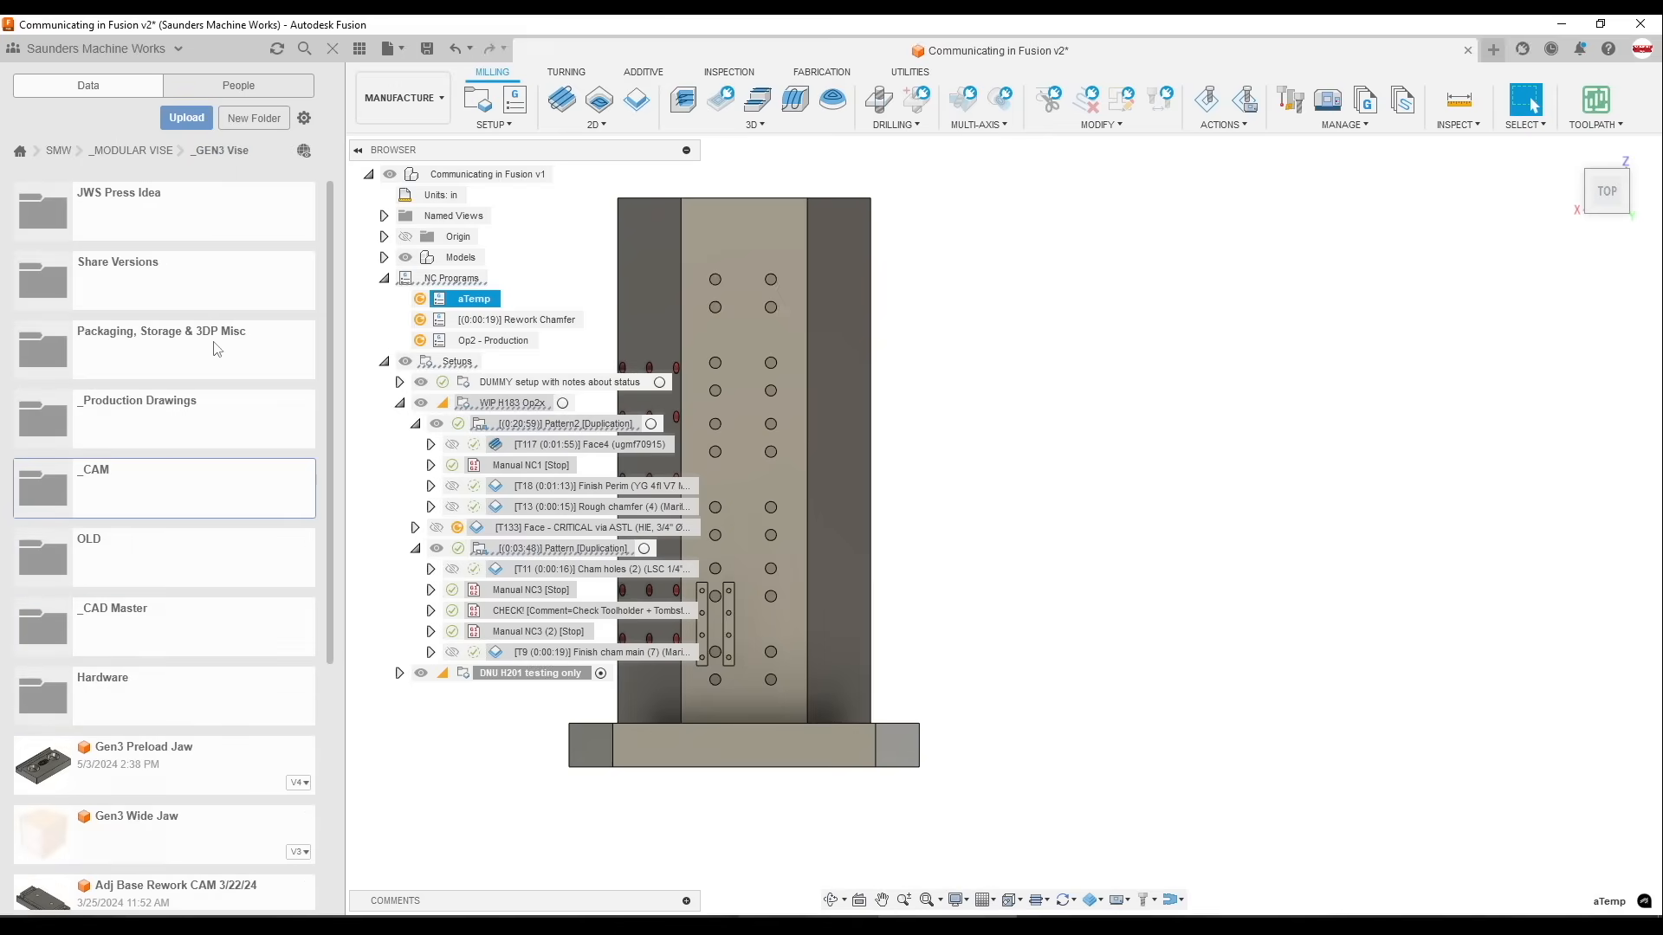
pyautogui.doubleClick(153, 617)
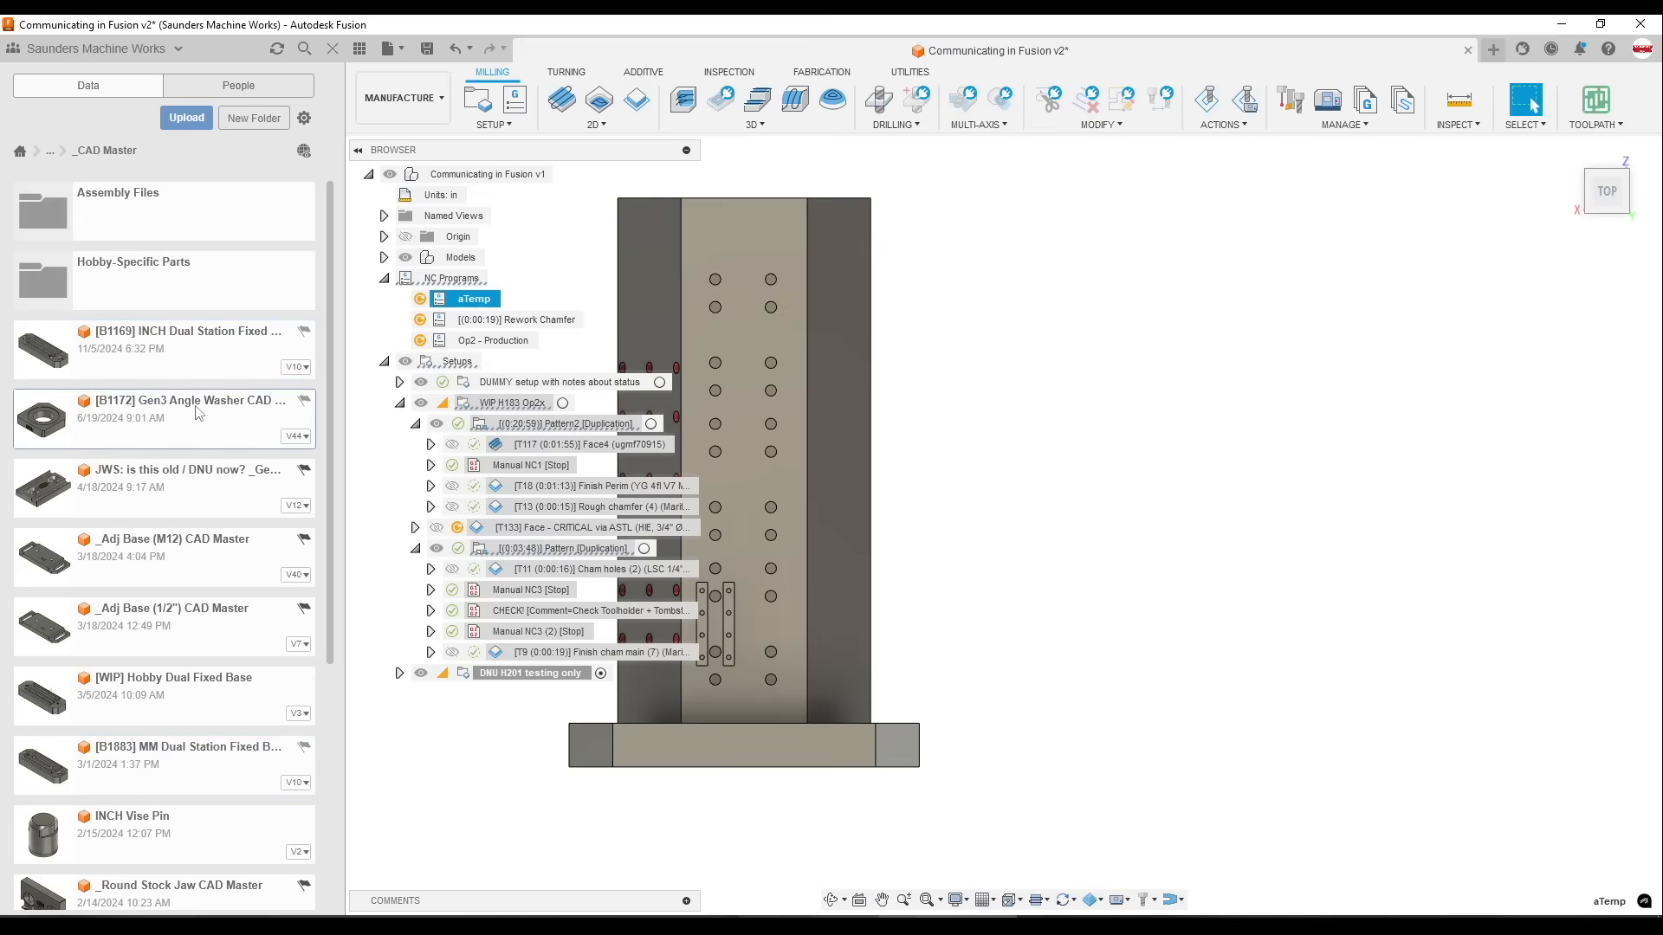
pyautogui.click(49, 152)
pyautogui.click(95, 215)
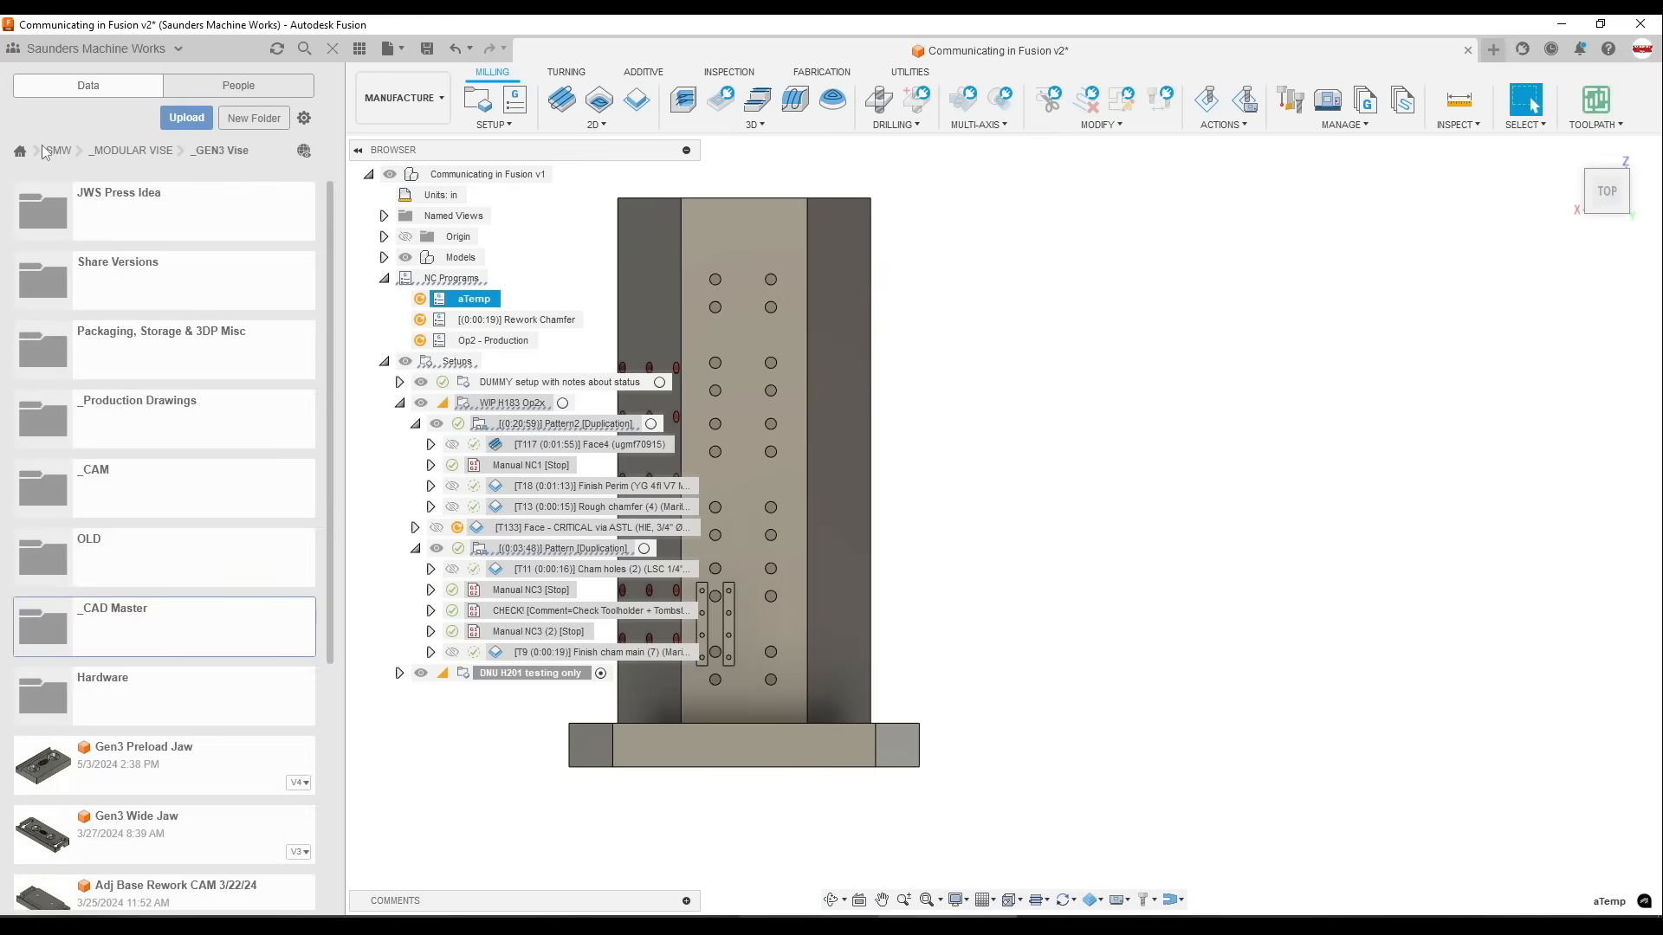
pyautogui.click(304, 155)
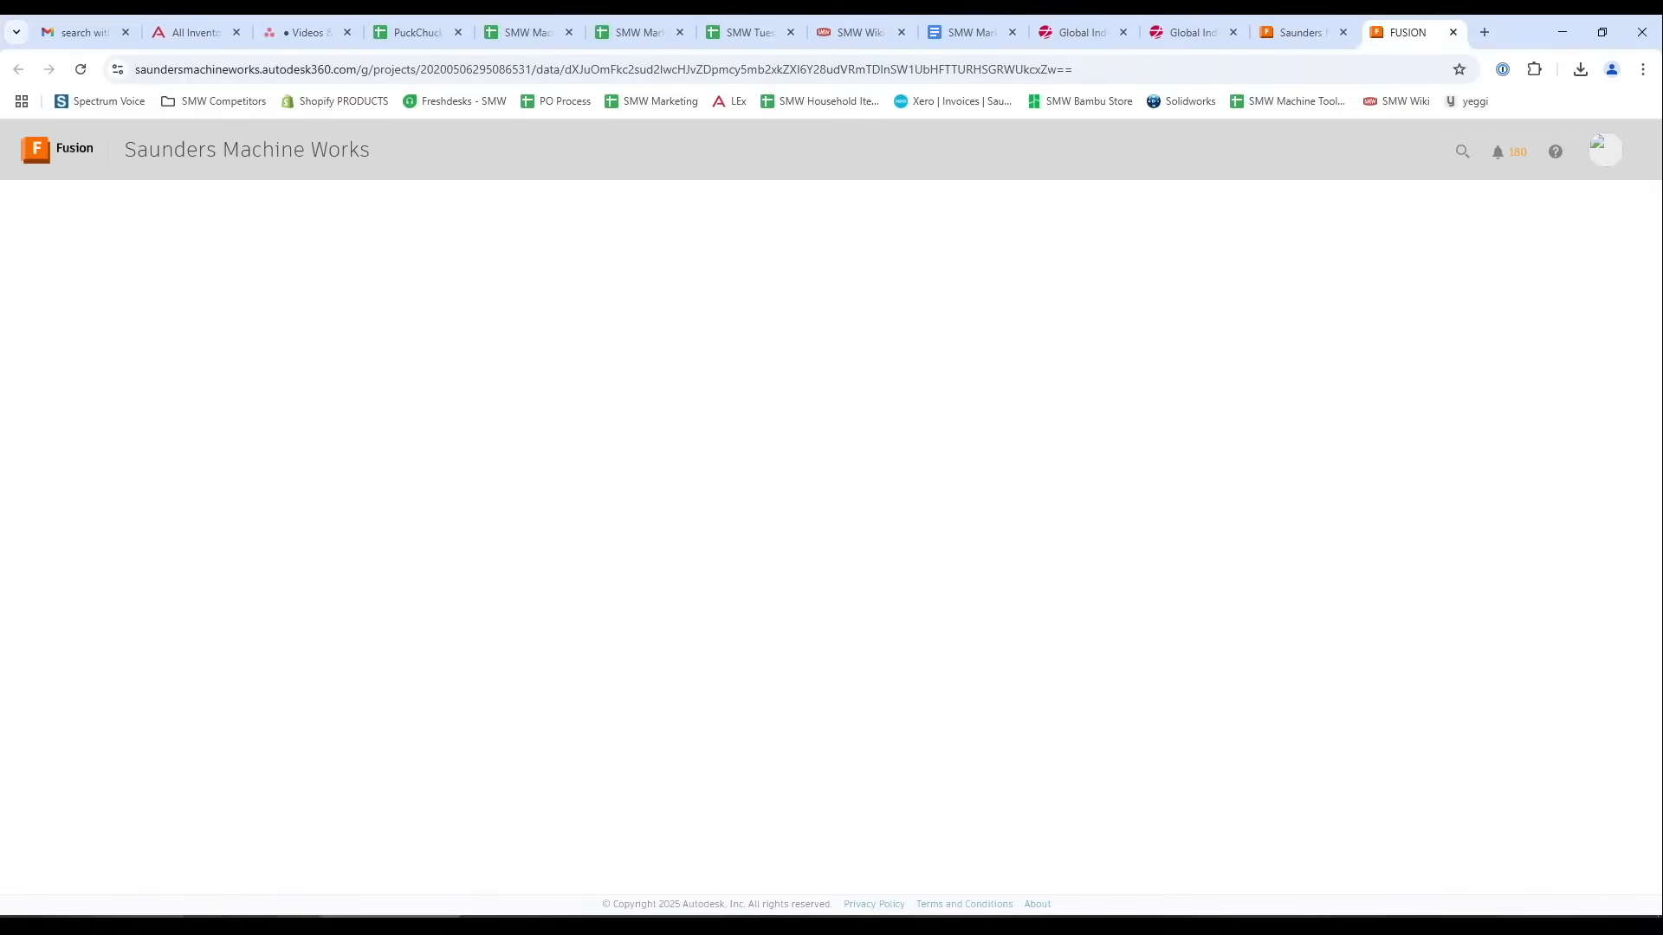
# View the _GEN3 Vise web page in its own Chrome window, then return to desktop Fusion
pyautogui.moveTo(1408, 31); pyautogui.dragTo(989, 13)
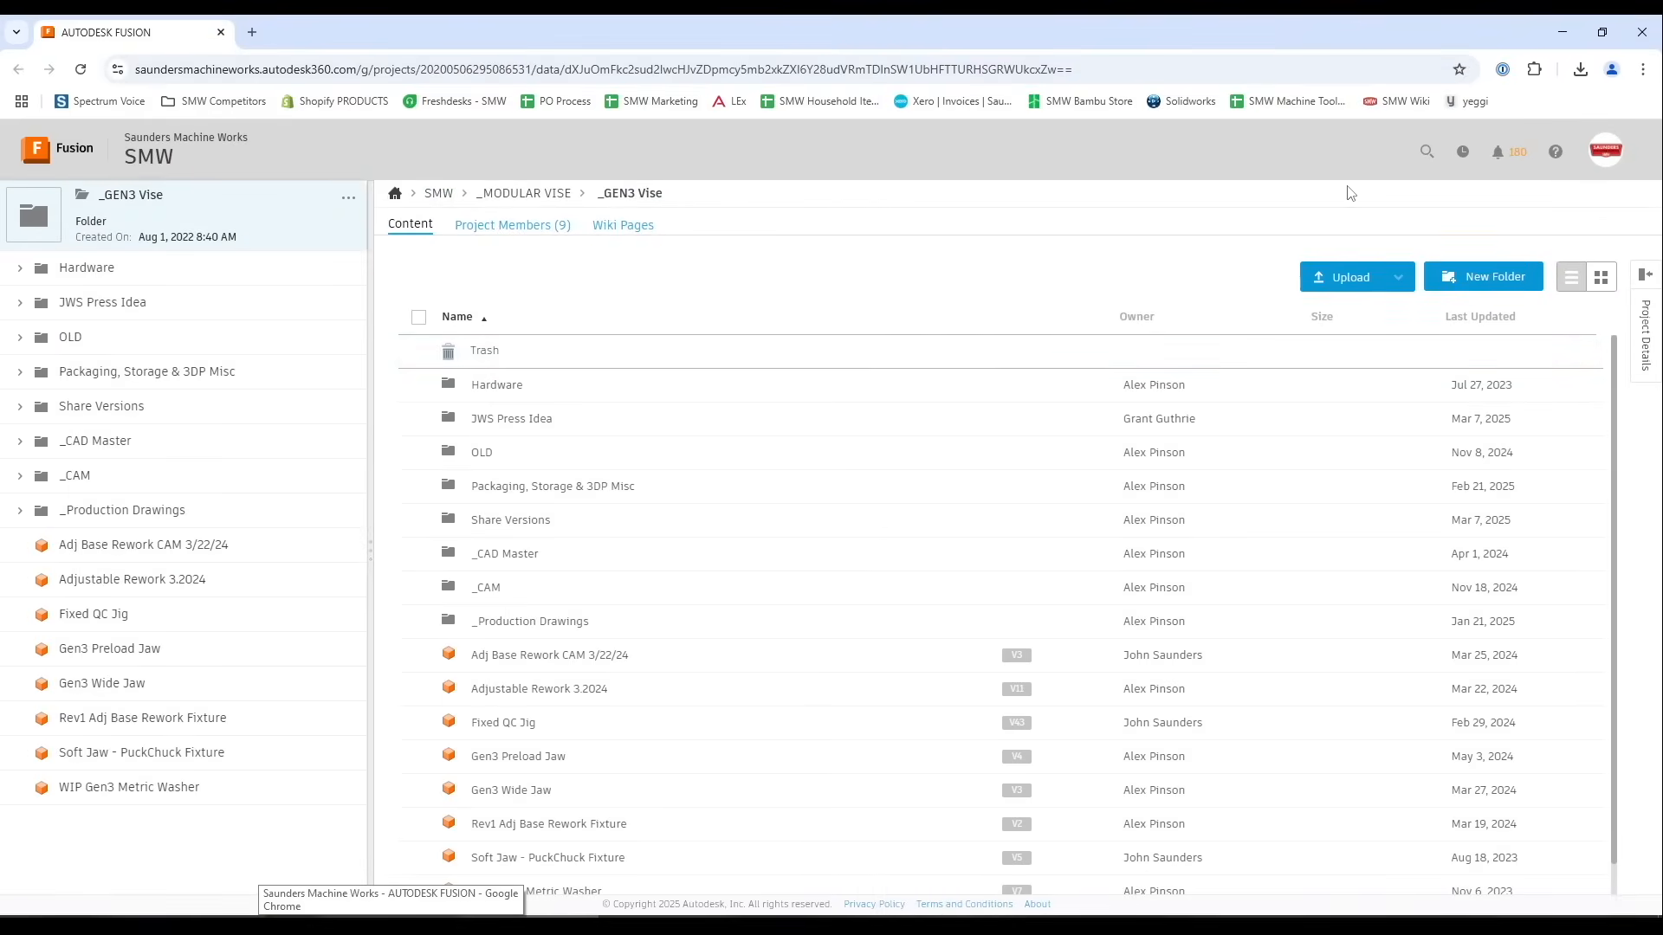
pyautogui.click(1424, 150)
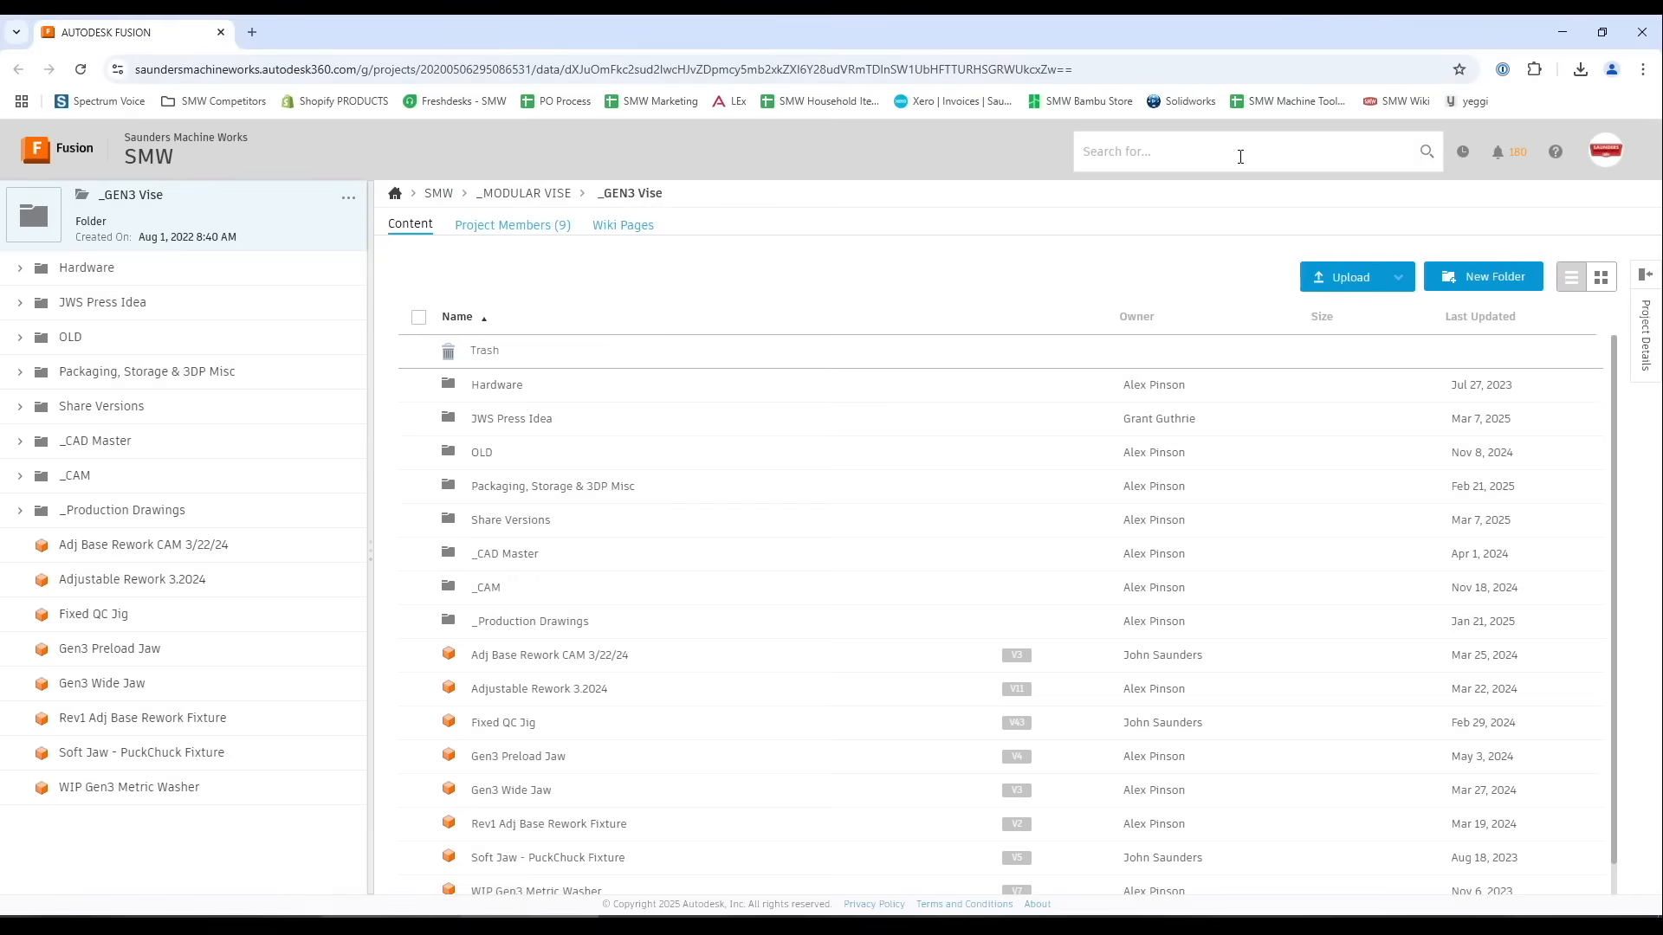
pyautogui.click(1239, 152)
pyautogui.hotkey('alt', 'Tab')
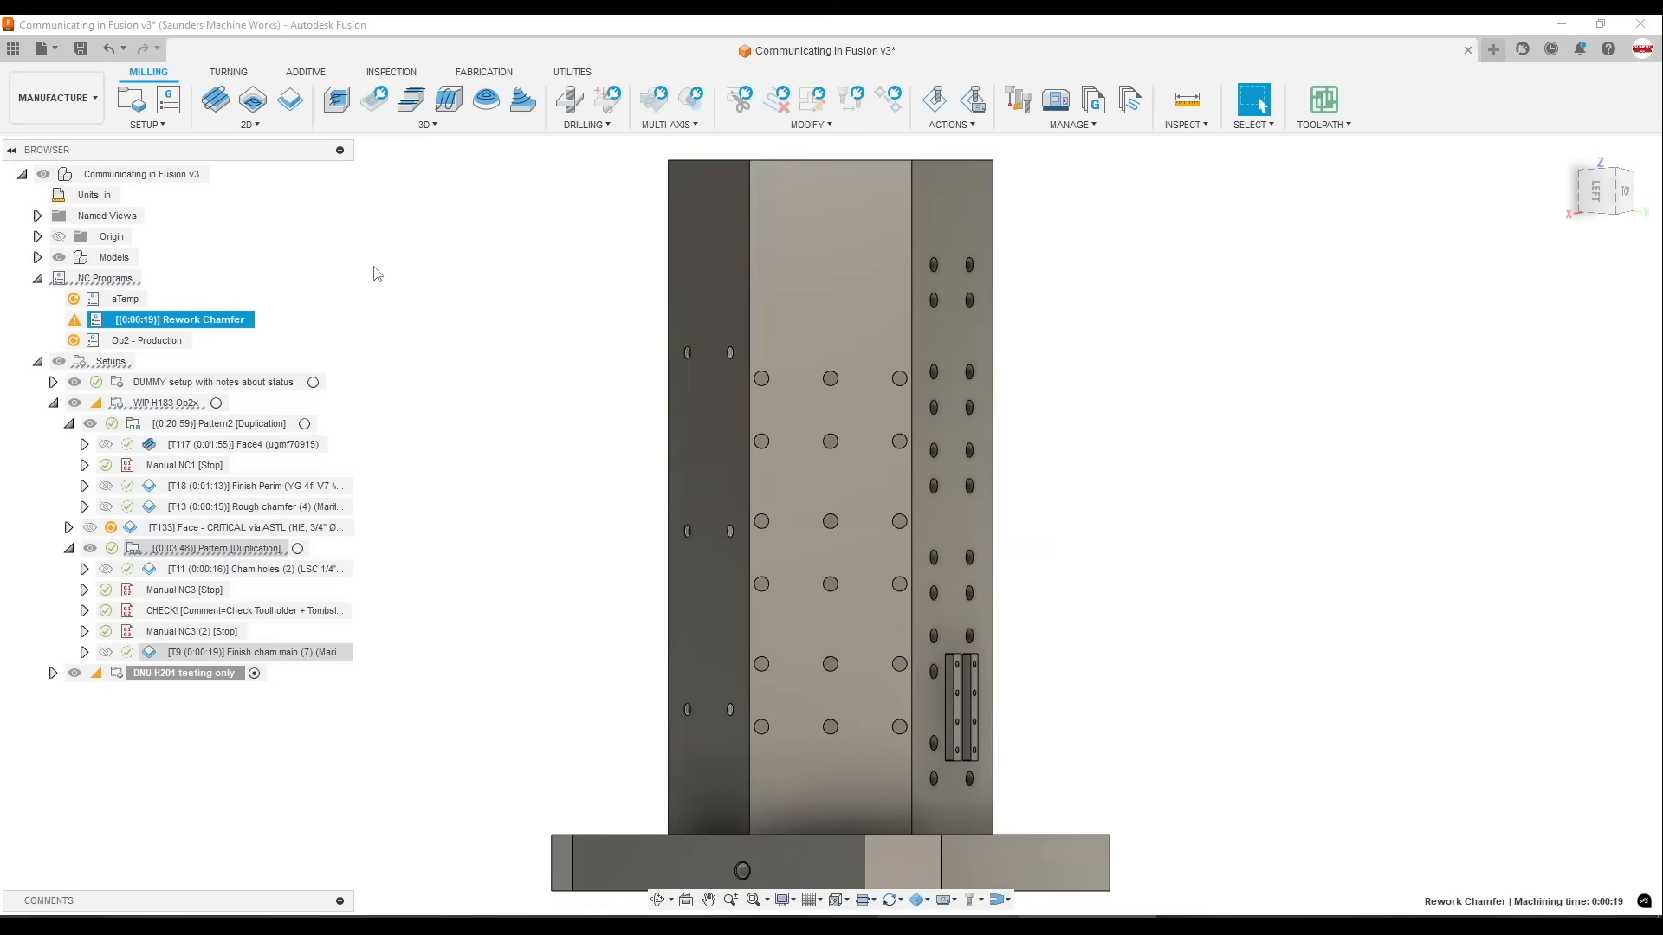
# Post Rework Chamfer and check aTempReworkChamfer.MIN's line-1 3/10/2025 14:57 timestamp in VS Code
pyautogui.rightClick(212, 324)
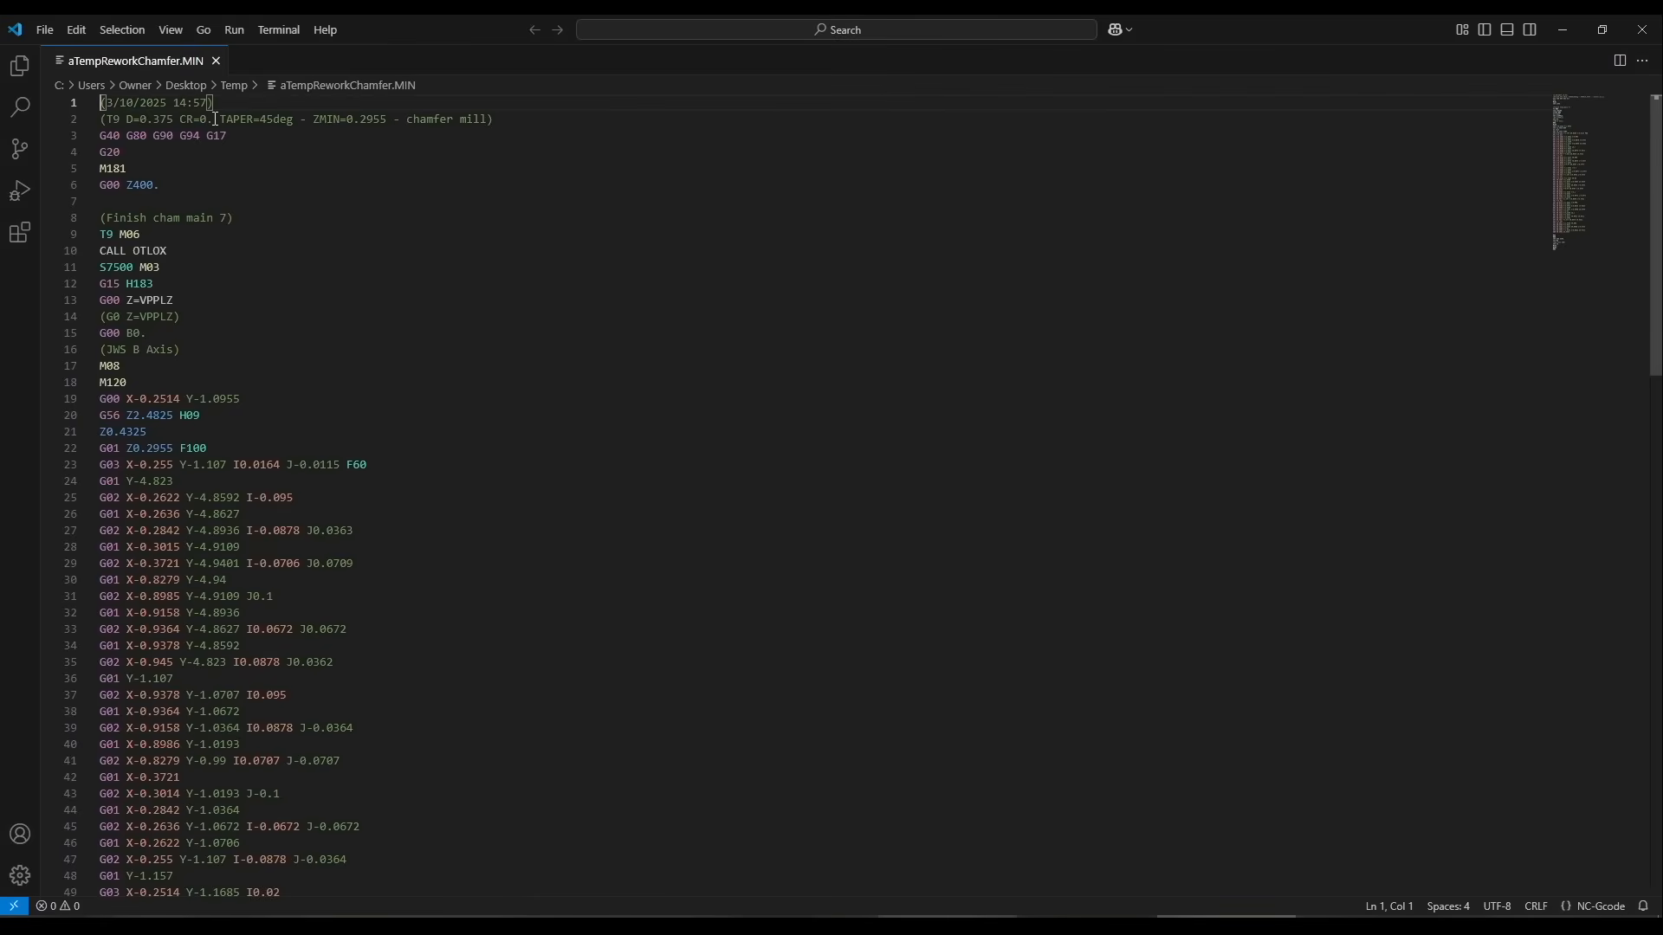
pyautogui.moveTo(215, 103); pyautogui.dragTo(99, 103)
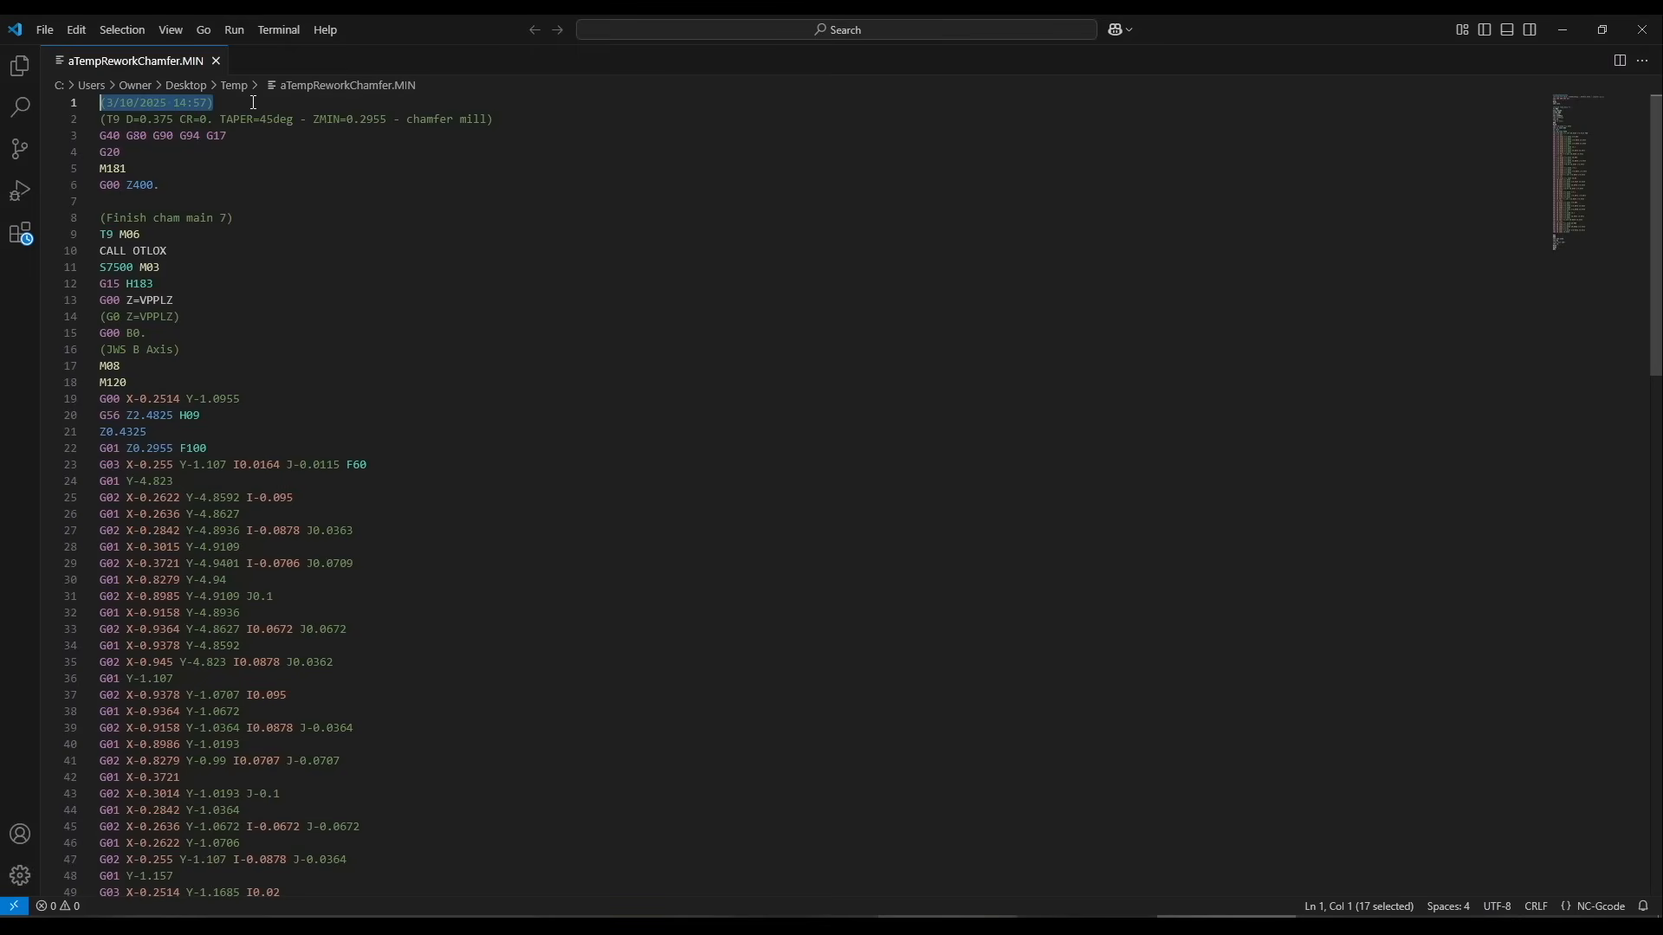
pyautogui.hotkey('alt', 'Tab')
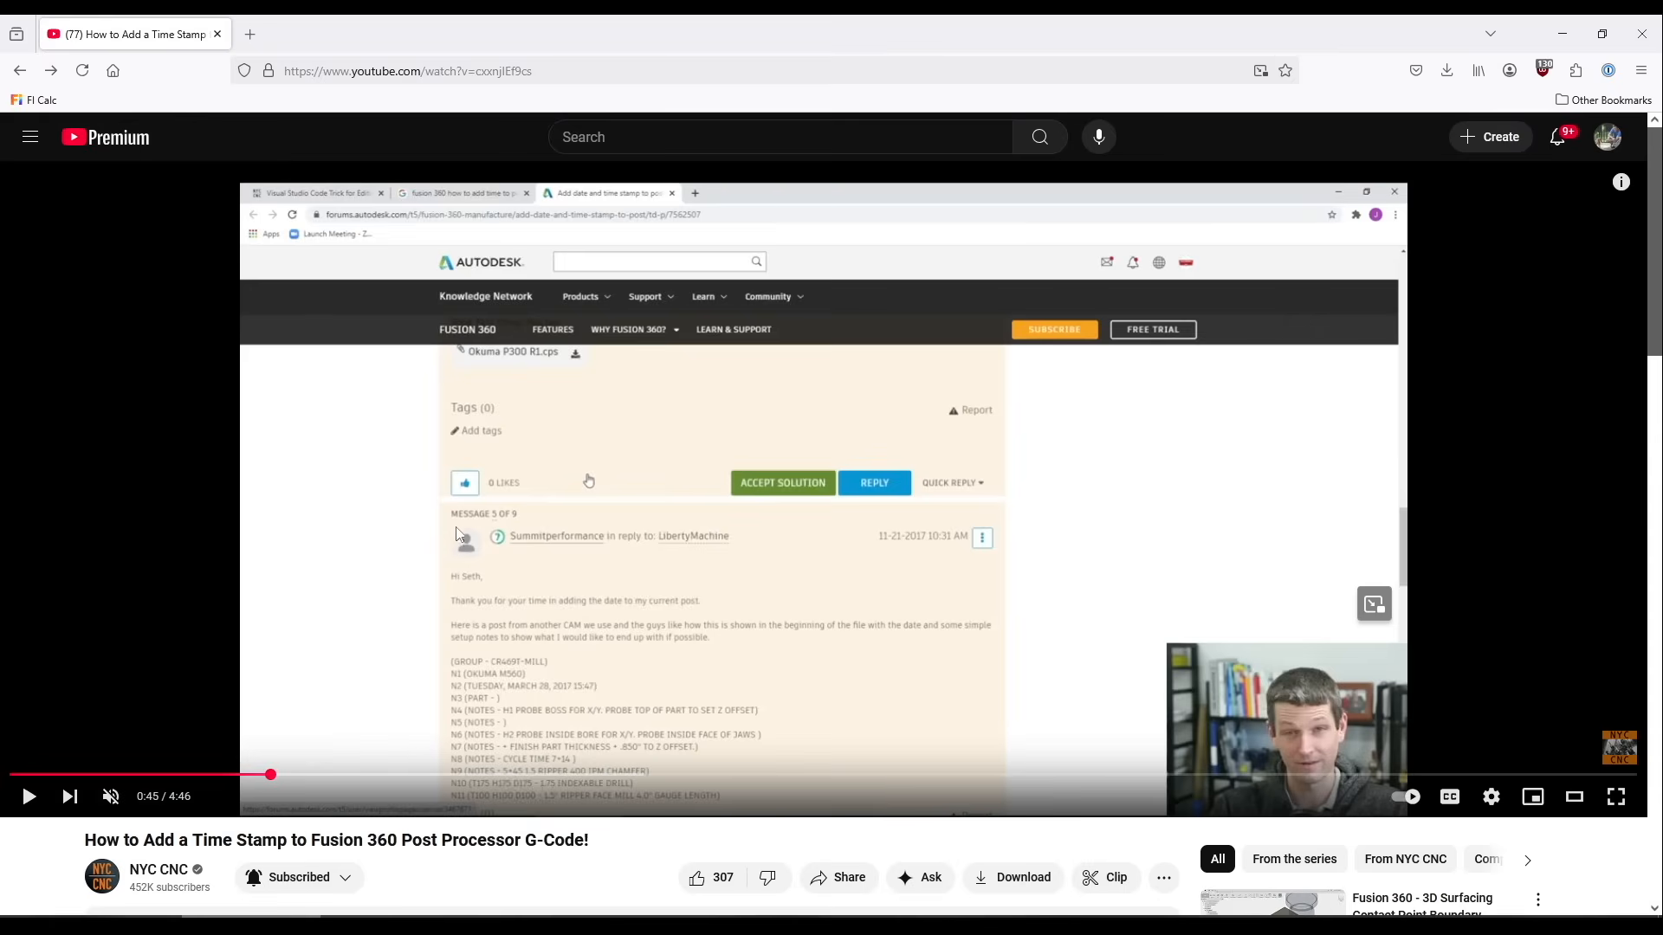
pyautogui.hotkey('alt', 'Tab')
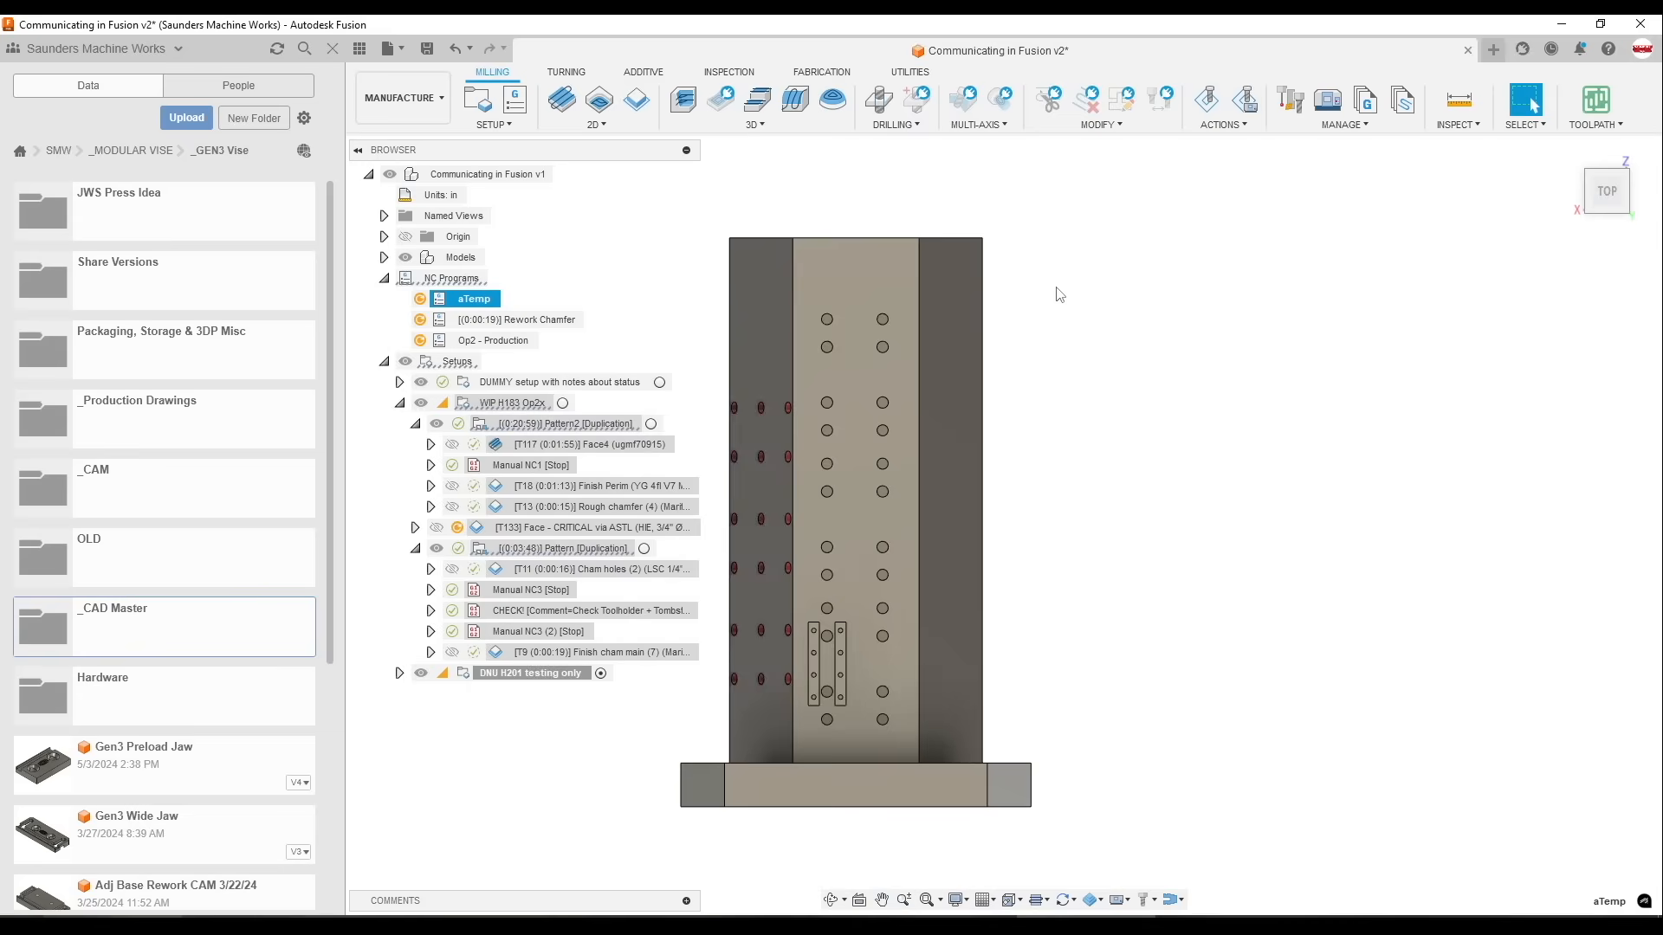